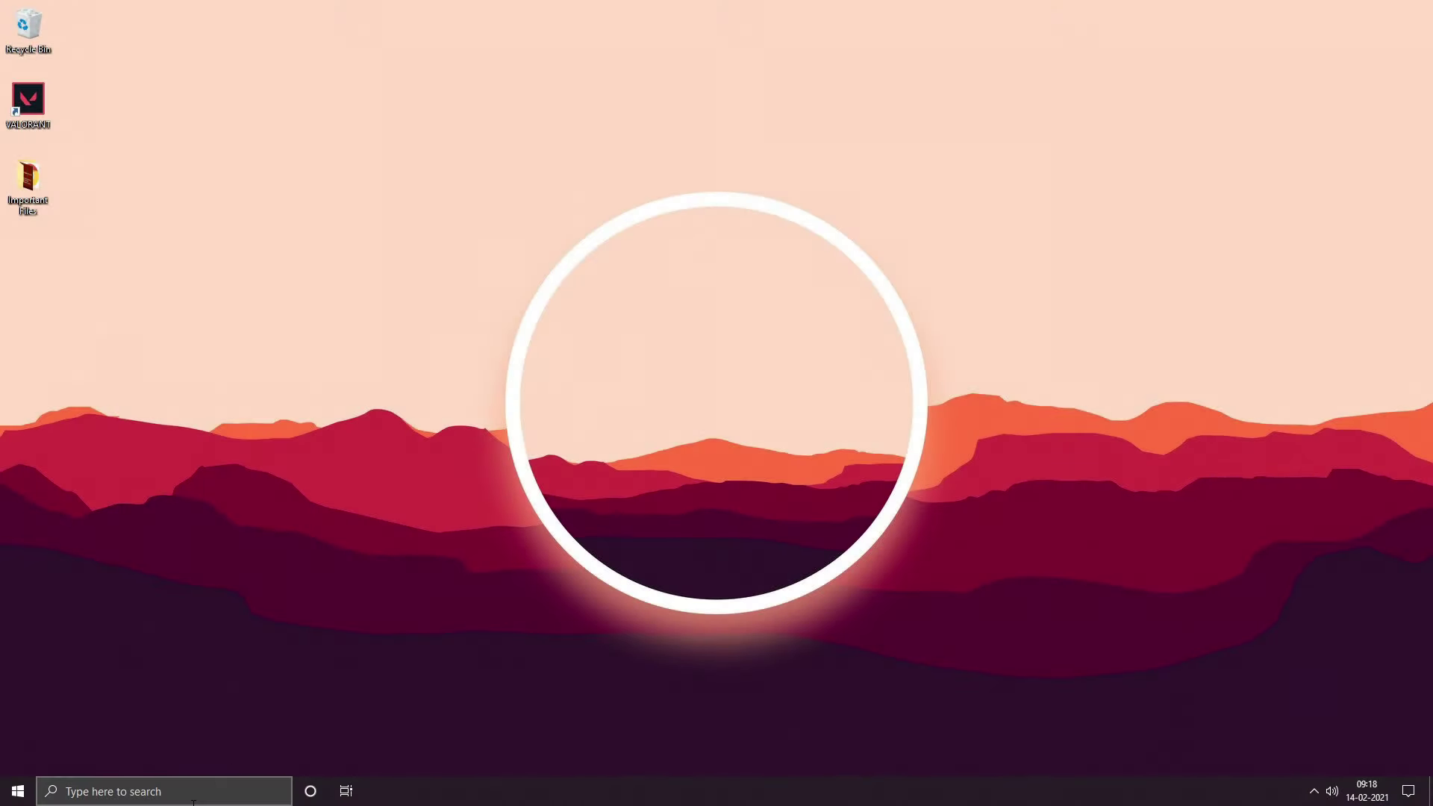
# Find and open the "Create a restore point" system settings and move the System Properties window toward the centre of the desktop
pyautogui.click(190, 793)
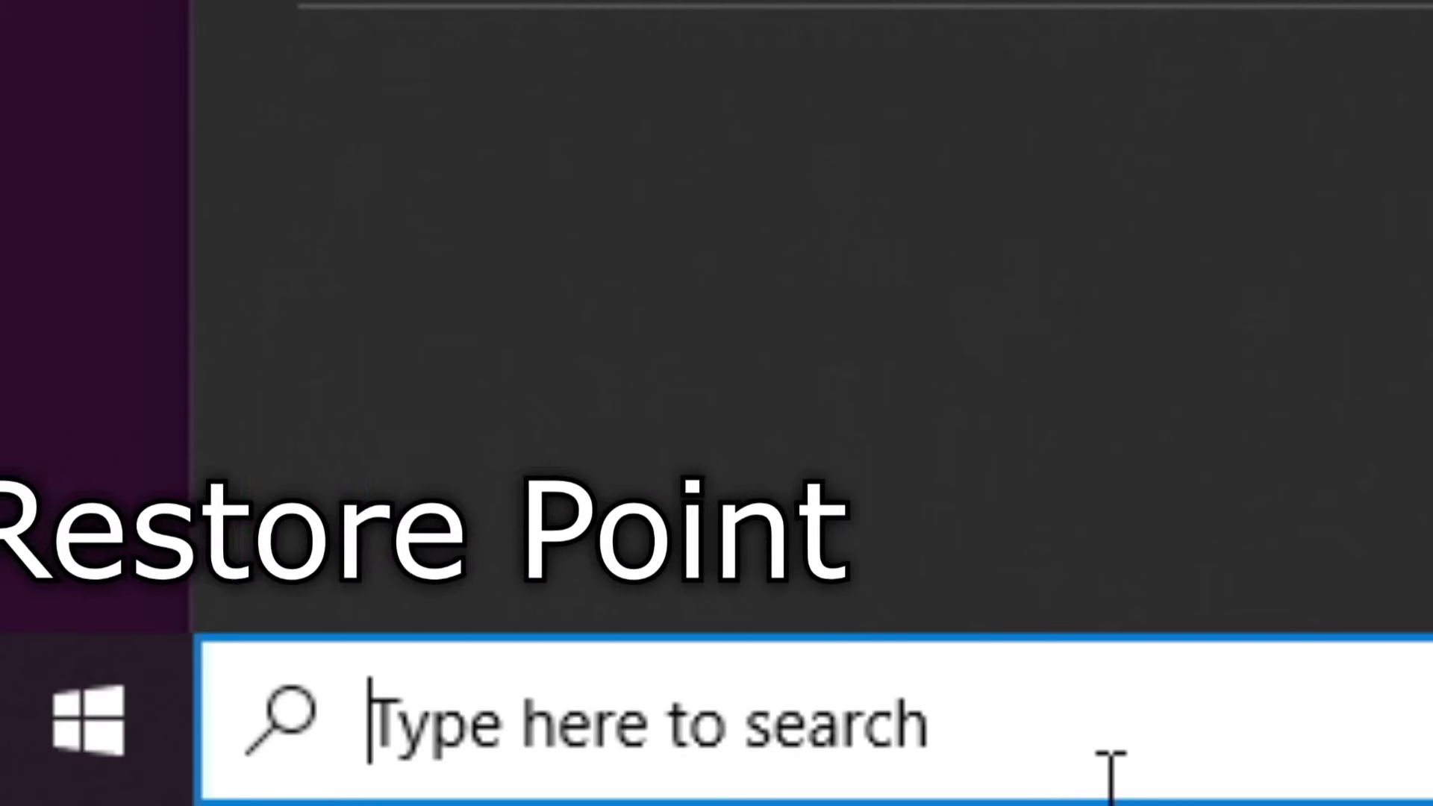
pyautogui.write('create a resto')
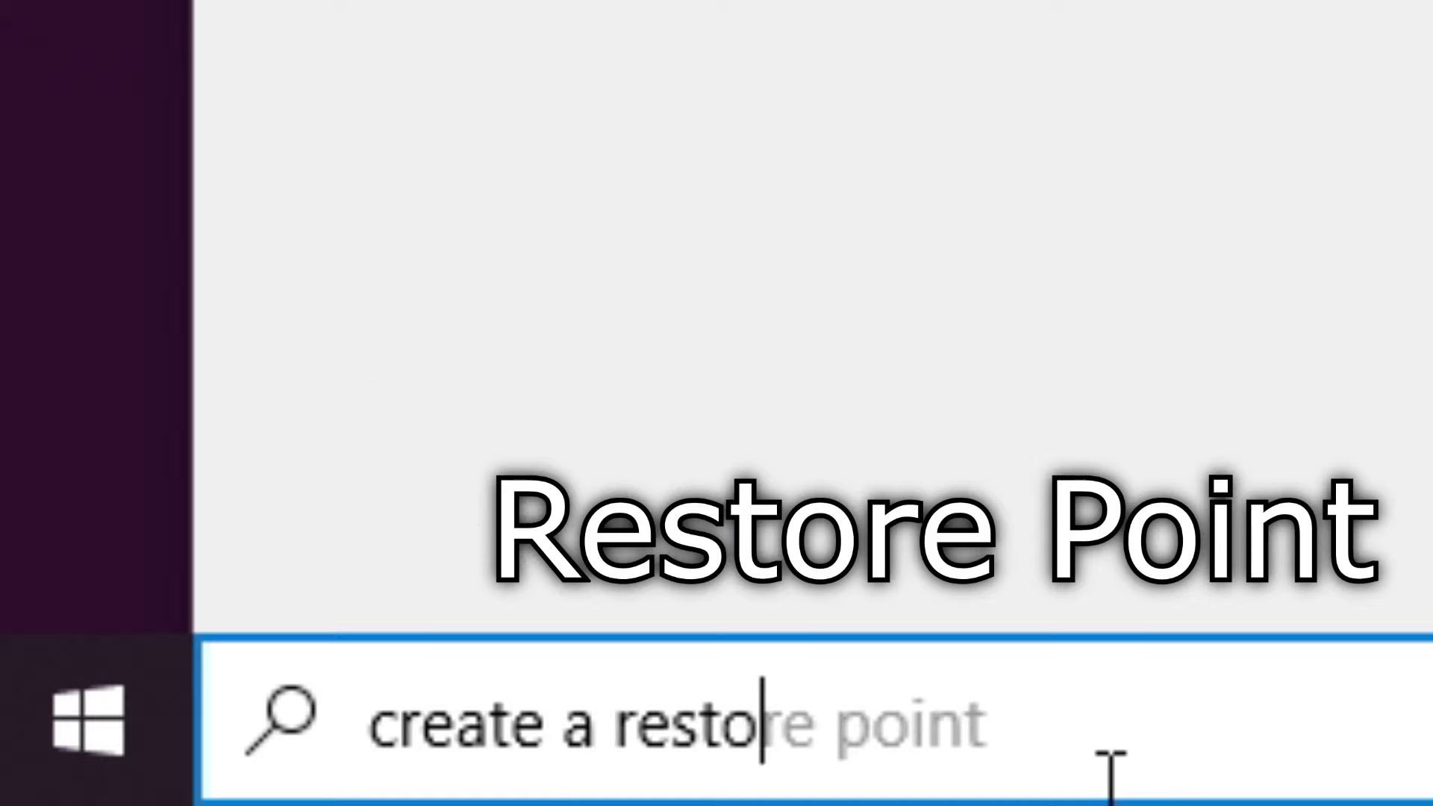
pyautogui.write('re point')
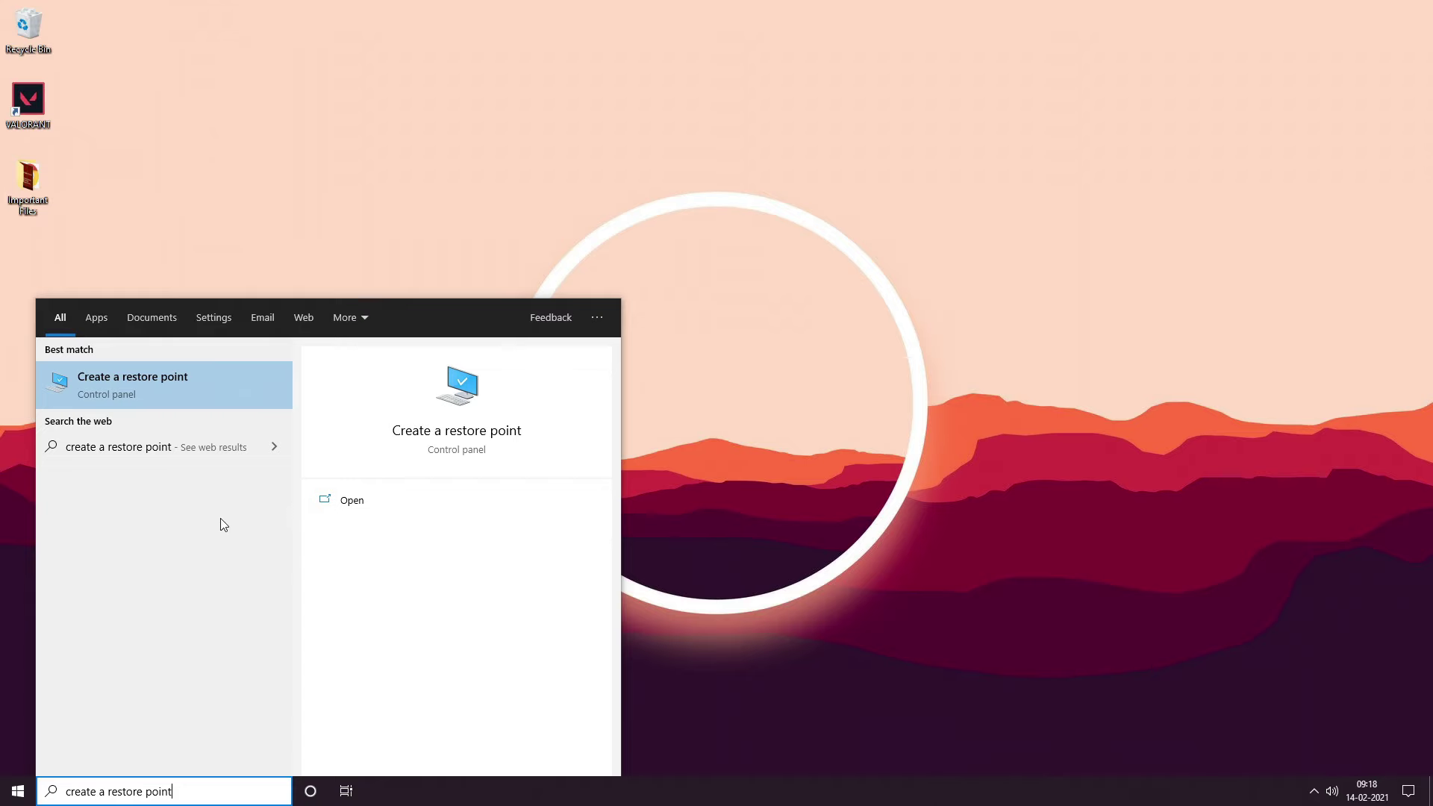
pyautogui.click(179, 397)
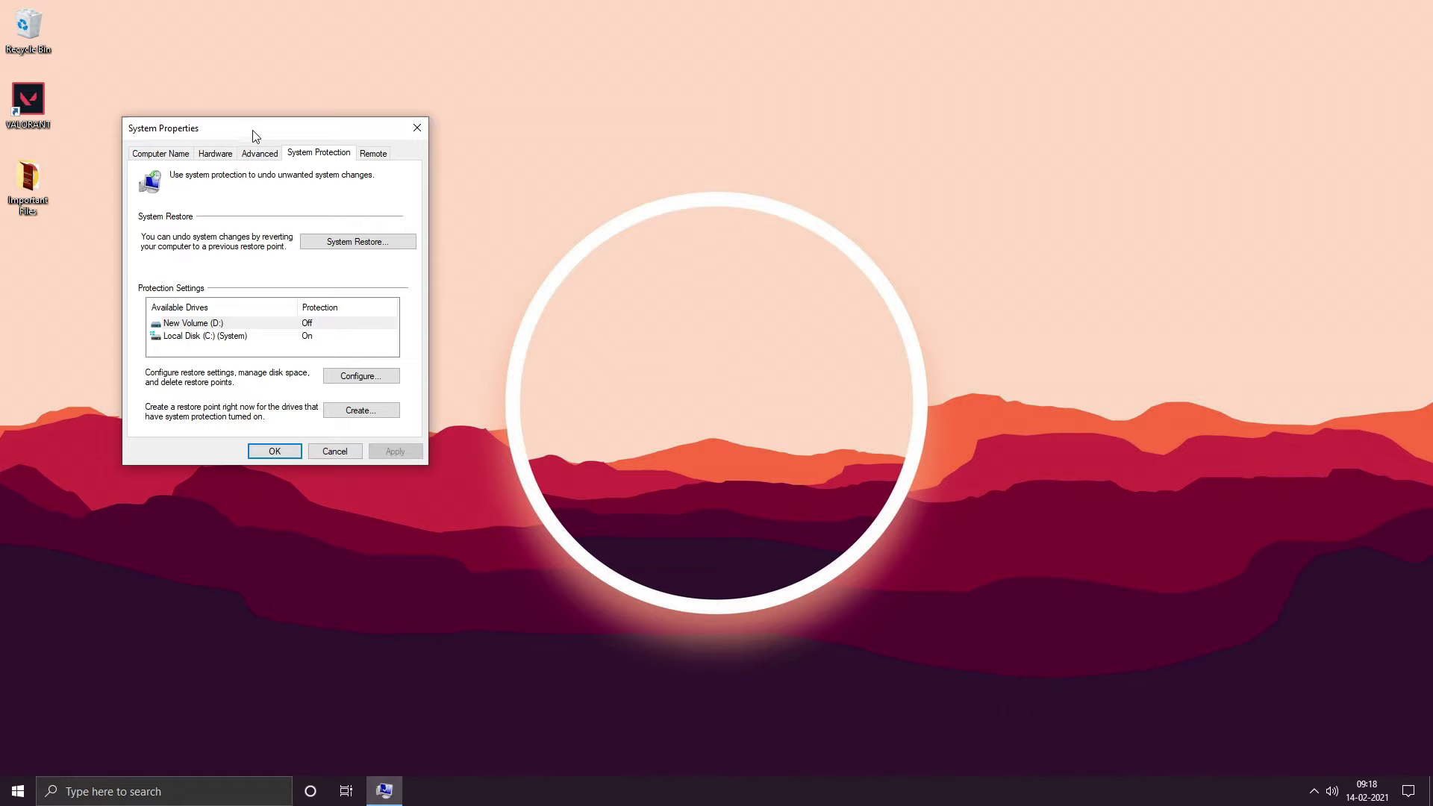
pyautogui.moveTo(254, 134); pyautogui.dragTo(685, 264)
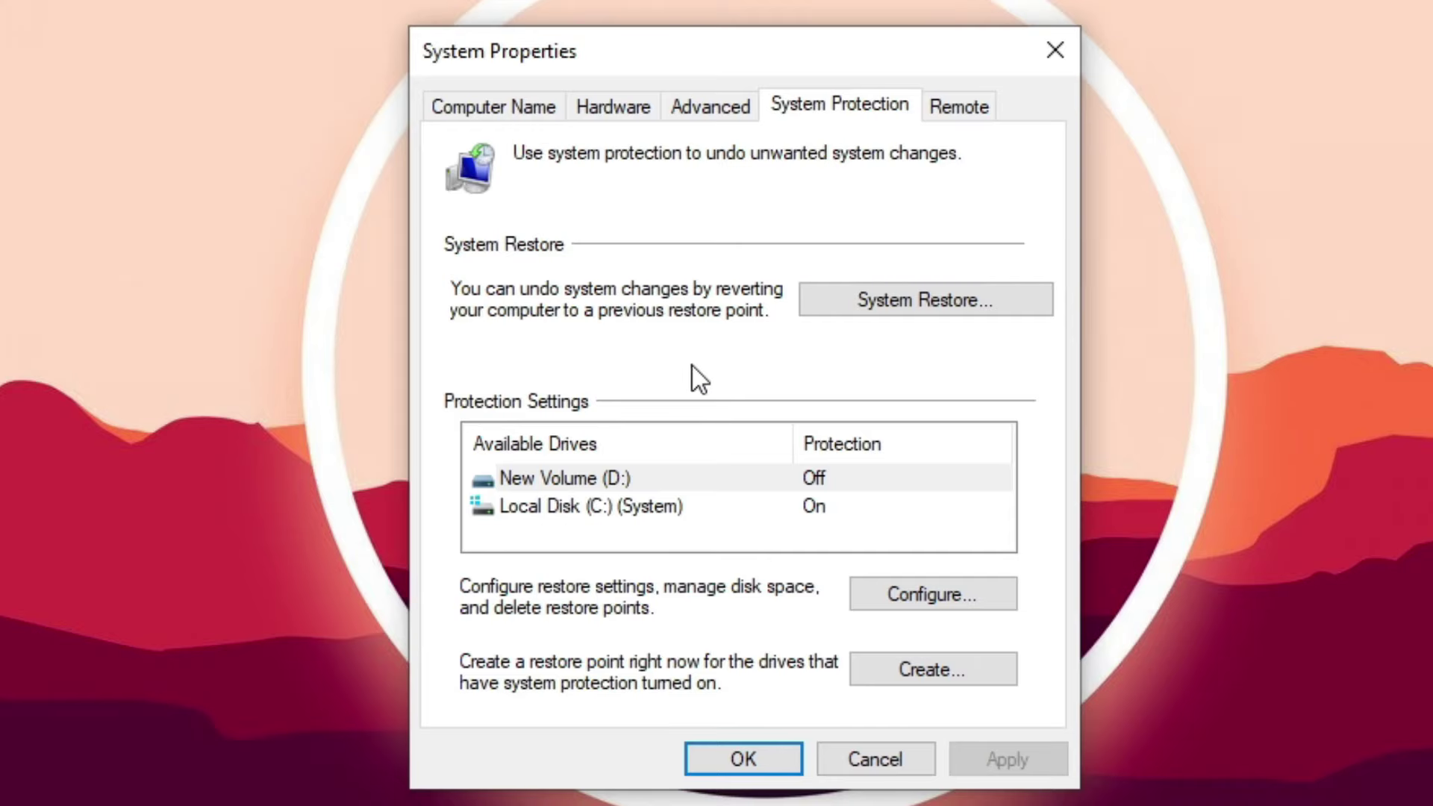
# Create a restore point described as "backup" with Local Disk (C:) selected, and close System Properties
pyautogui.click(636, 466)
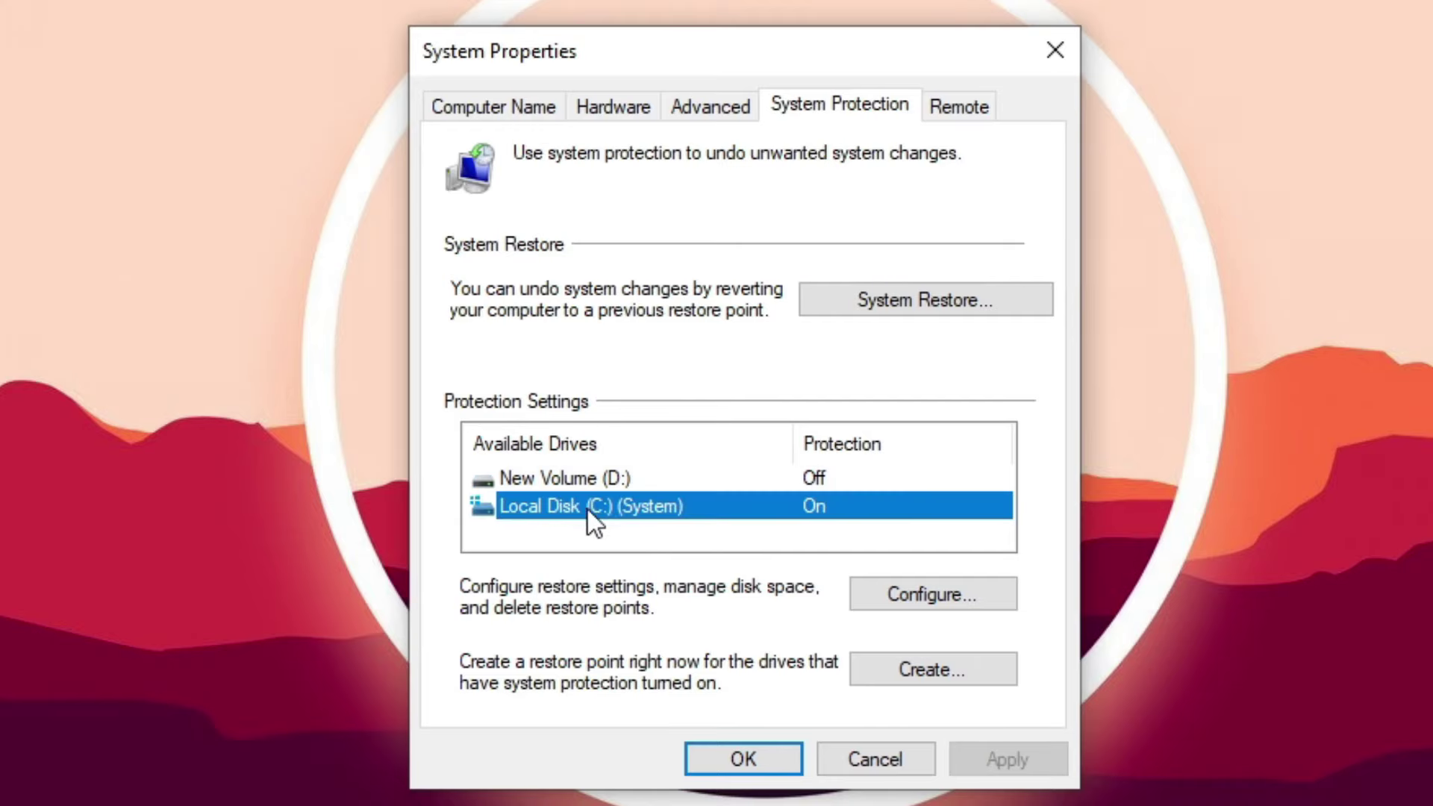
pyautogui.click(947, 673)
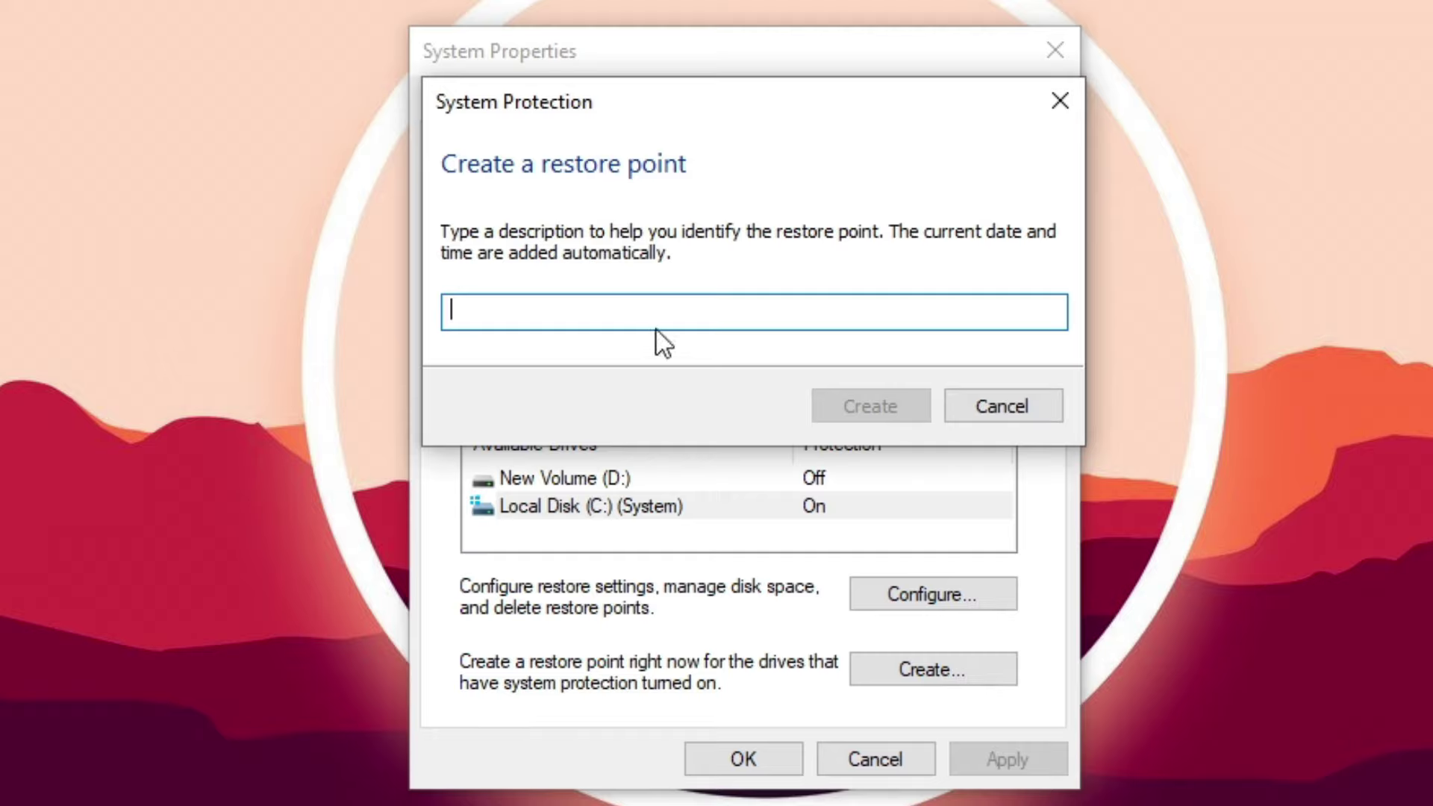
pyautogui.write('backup')
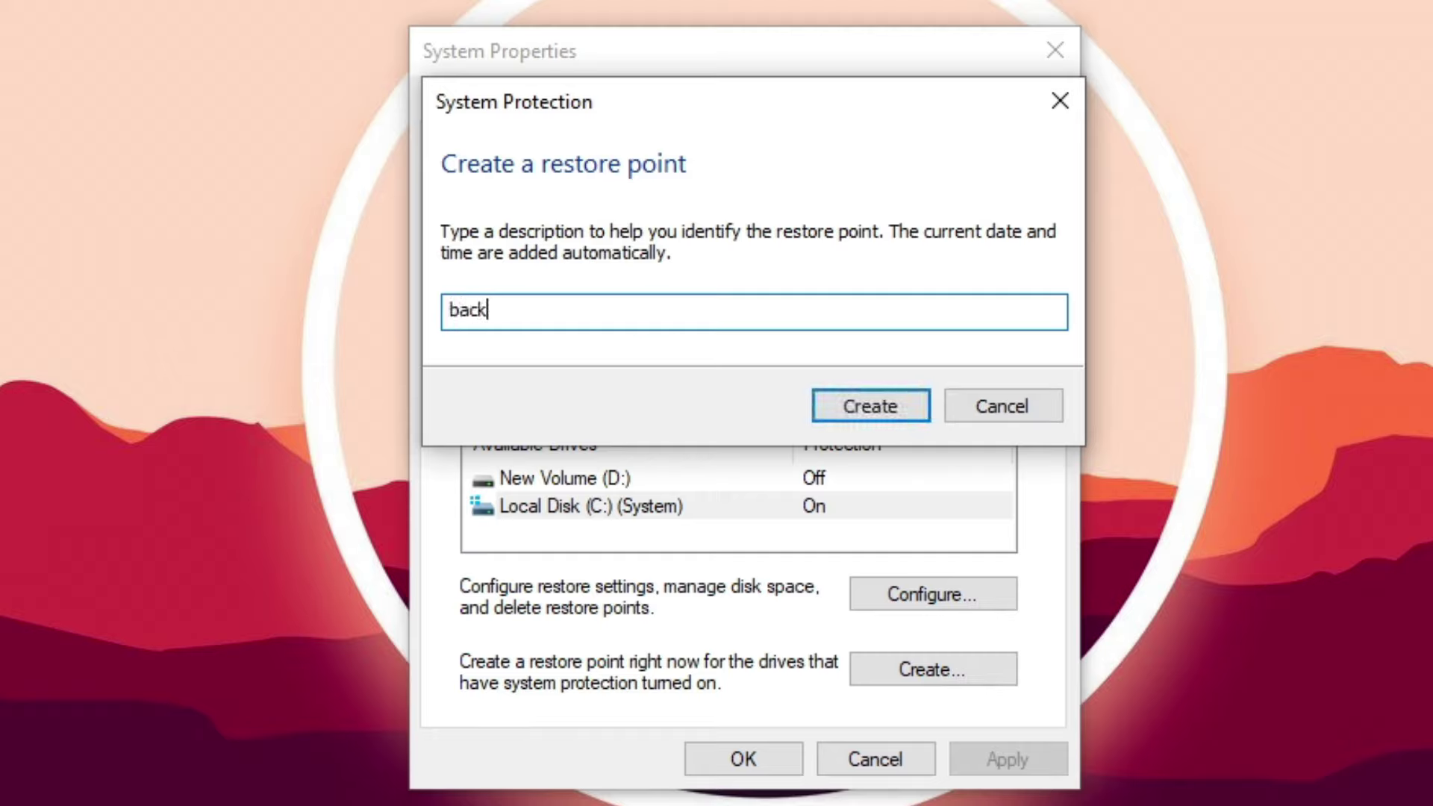
pyautogui.click(858, 402)
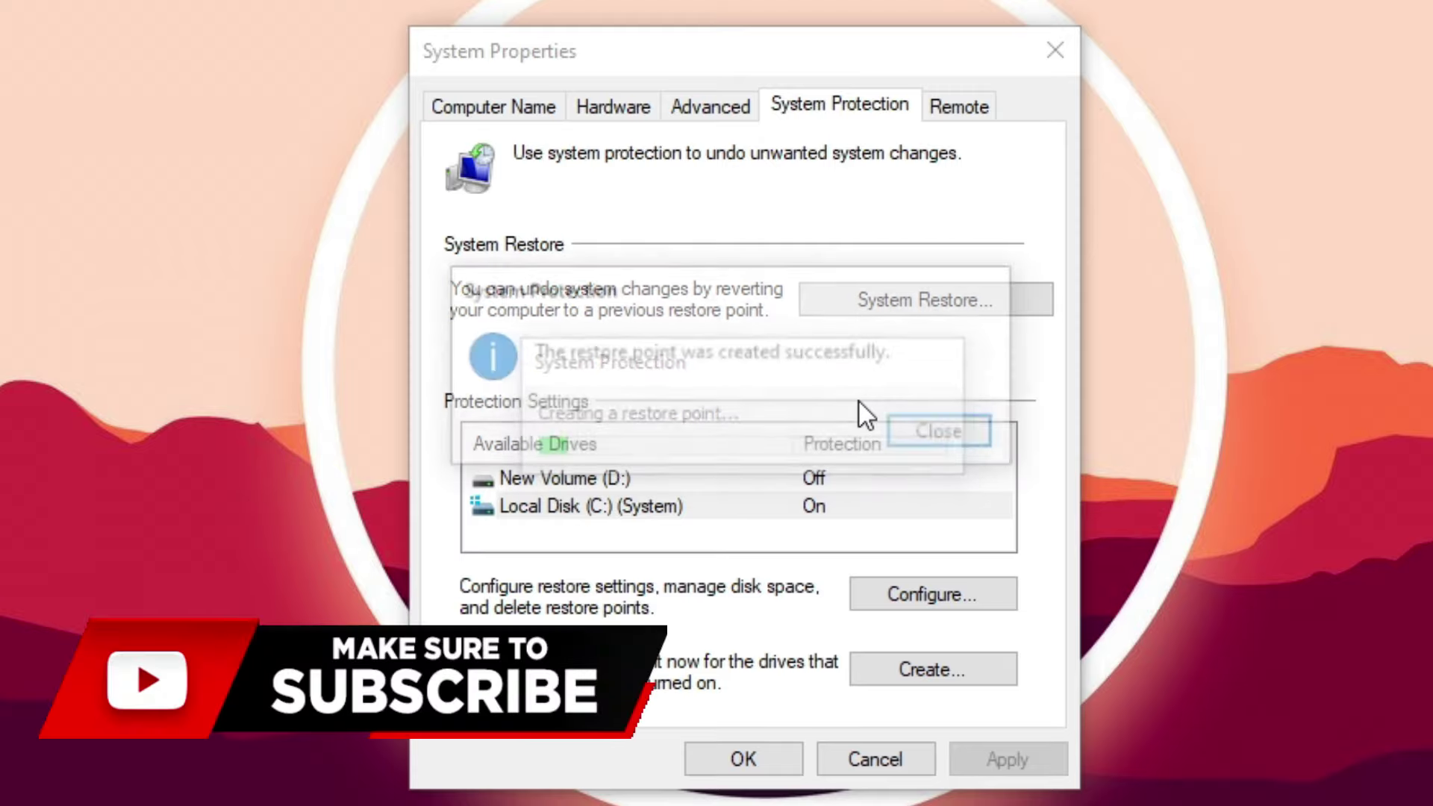
pyautogui.click(938, 440)
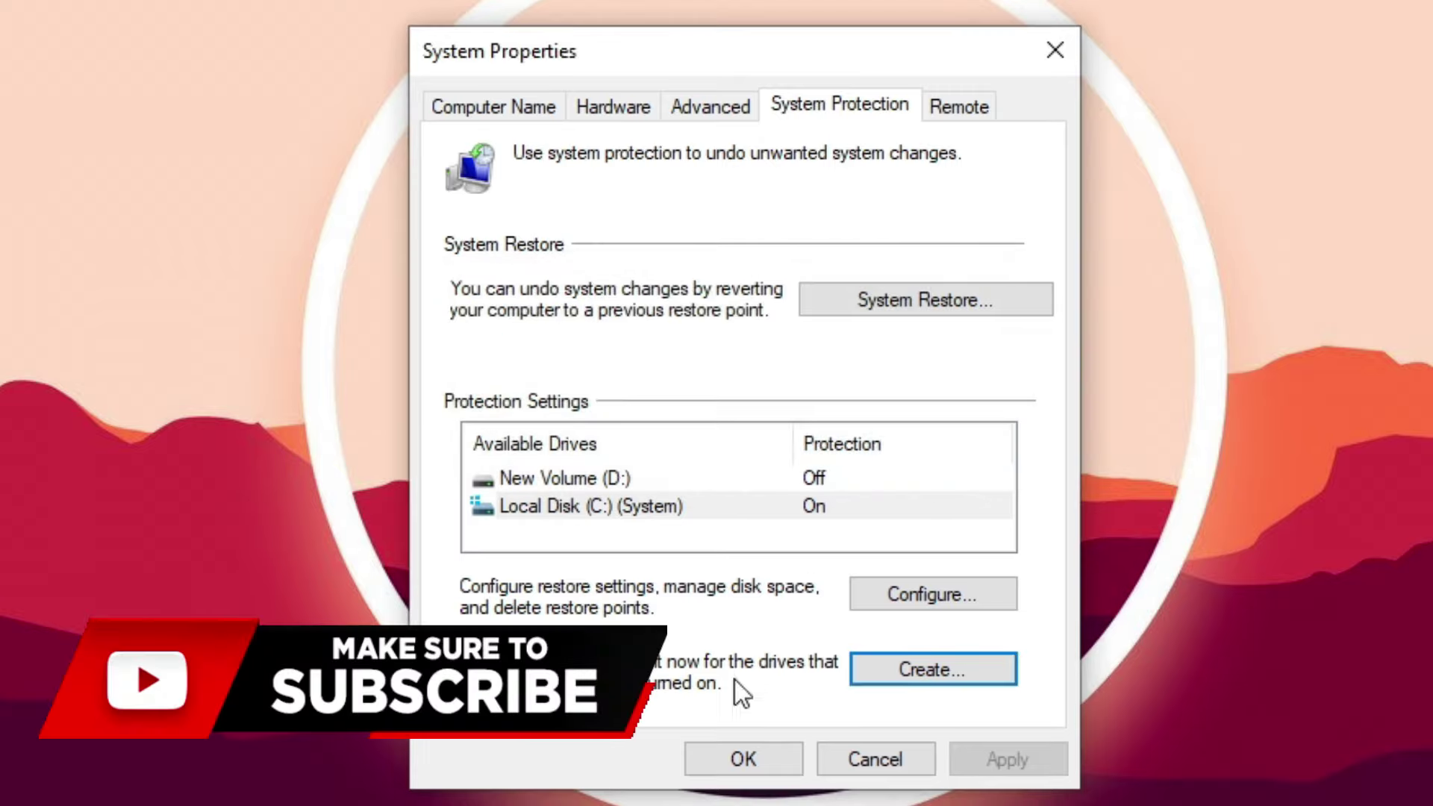
pyautogui.click(742, 771)
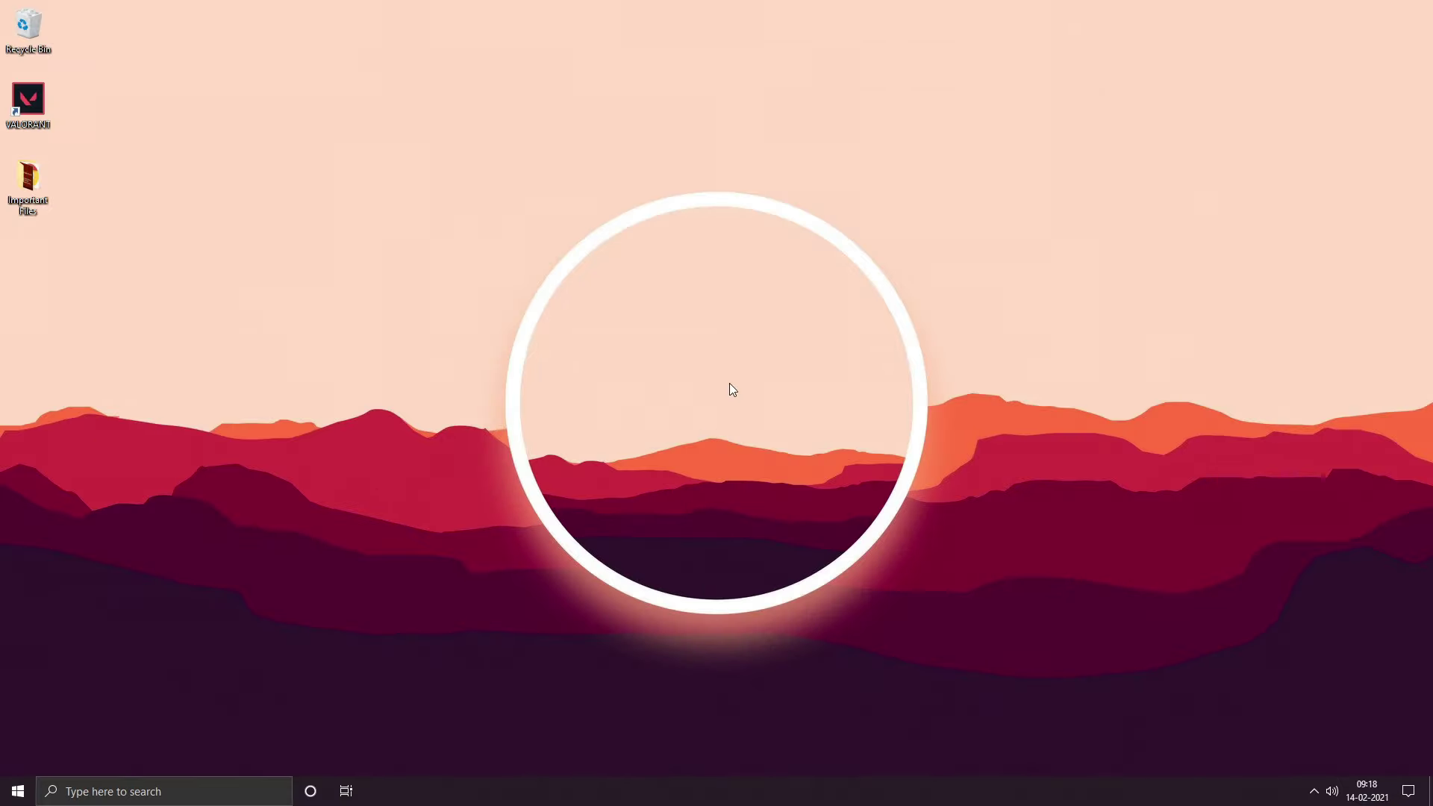
# Go to the VALORANT shortcut's file location and open the compatibility properties of RiotClientServices
pyautogui.rightClick(21, 129)
pyautogui.click(66, 143)
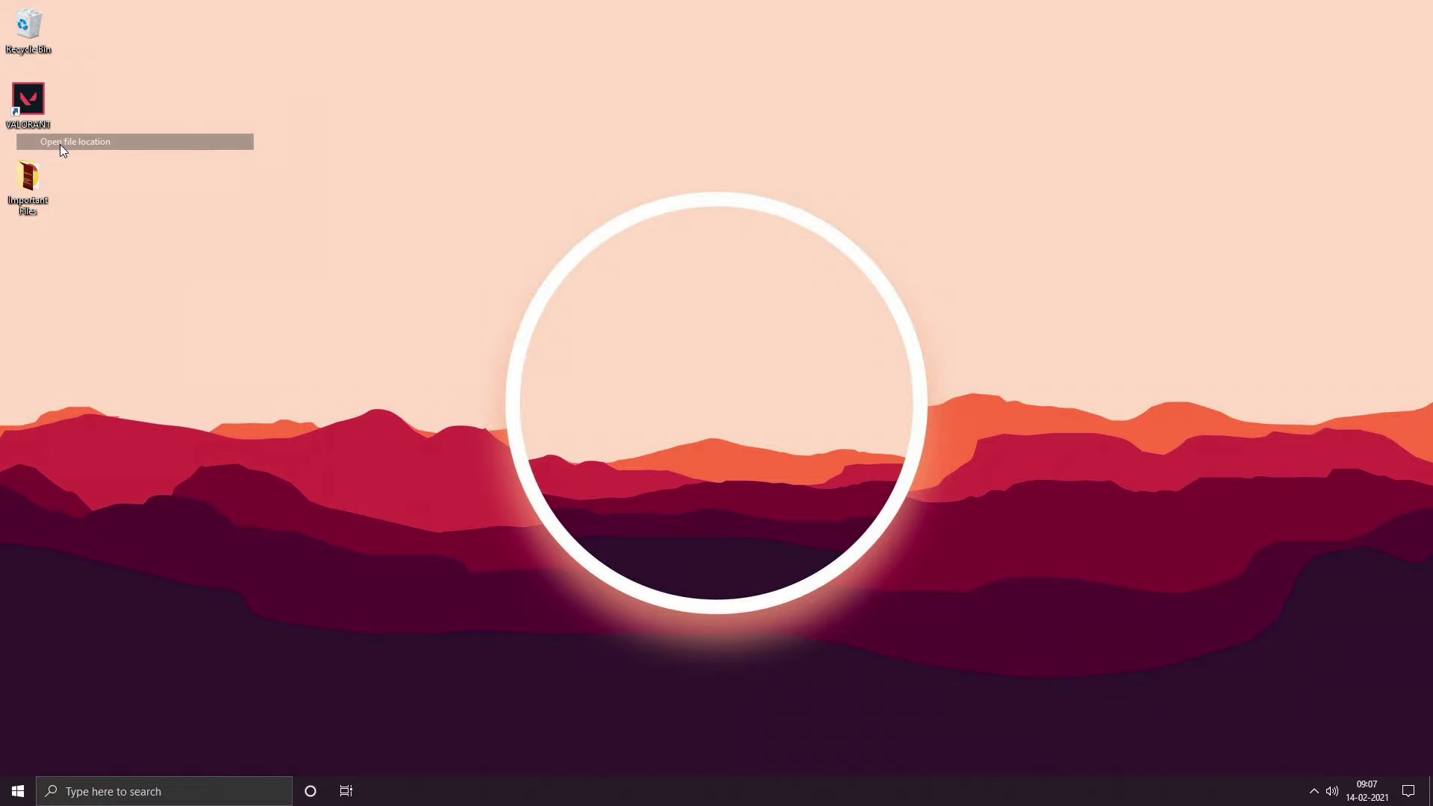
pyautogui.rightClick(185, 249)
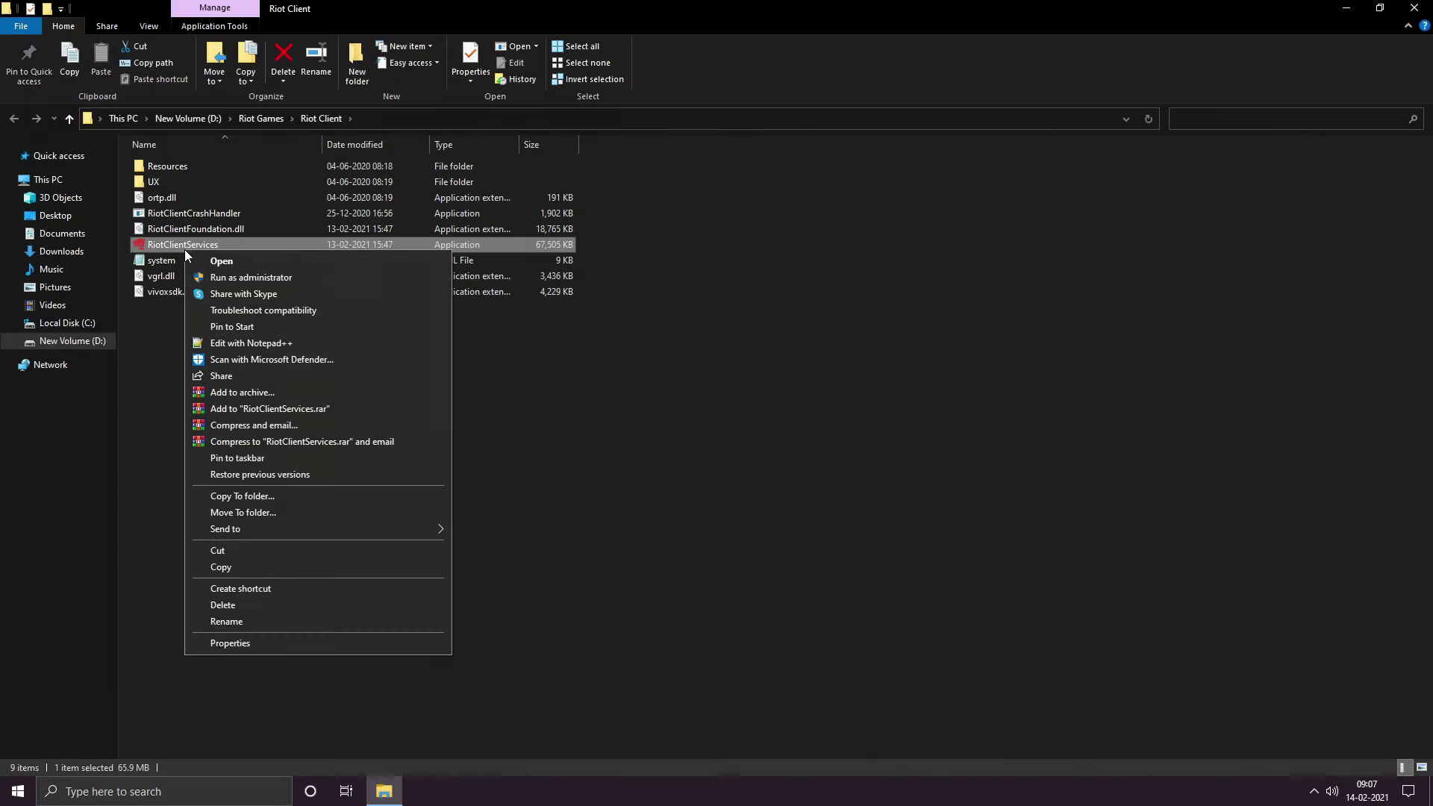
pyautogui.click(238, 643)
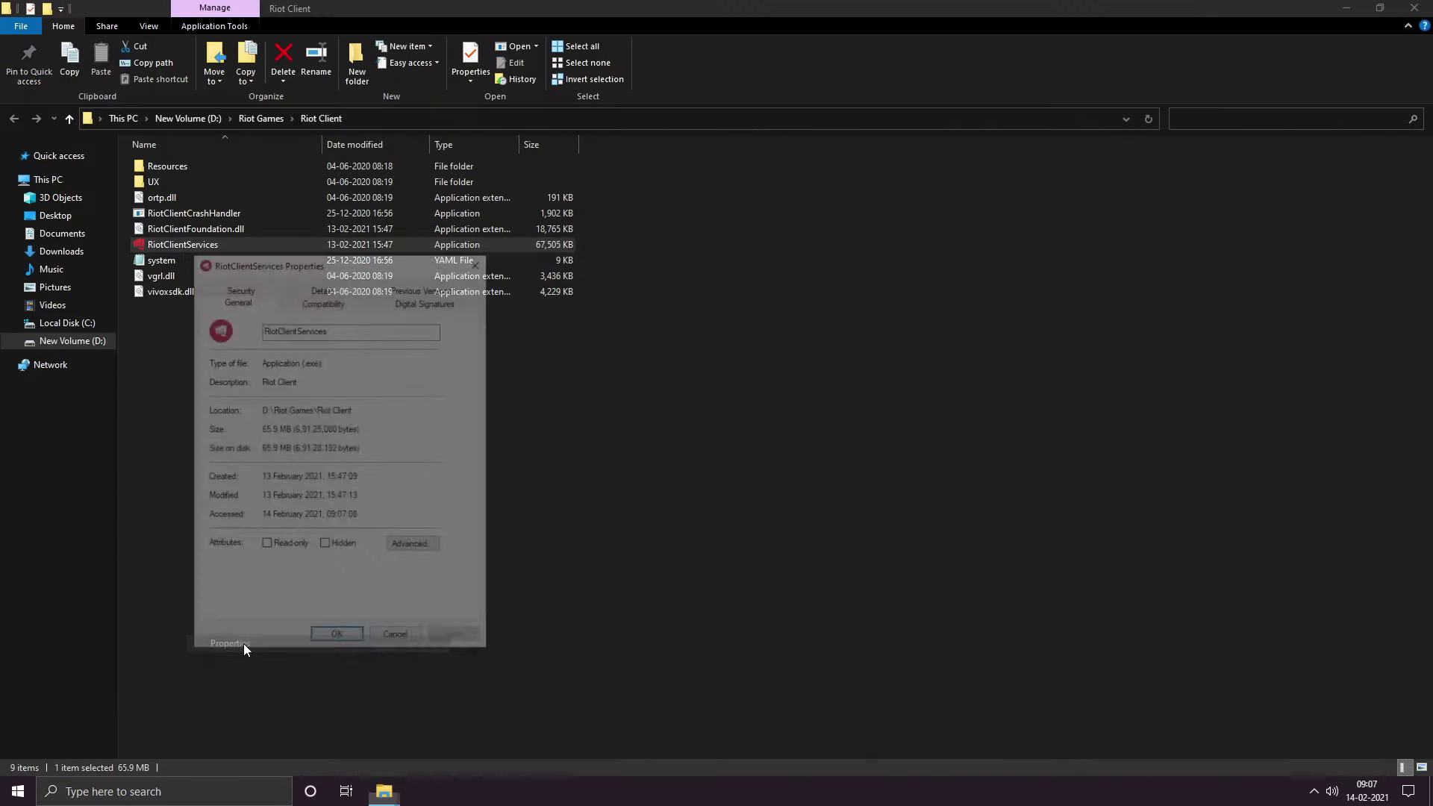
pyautogui.click(323, 304)
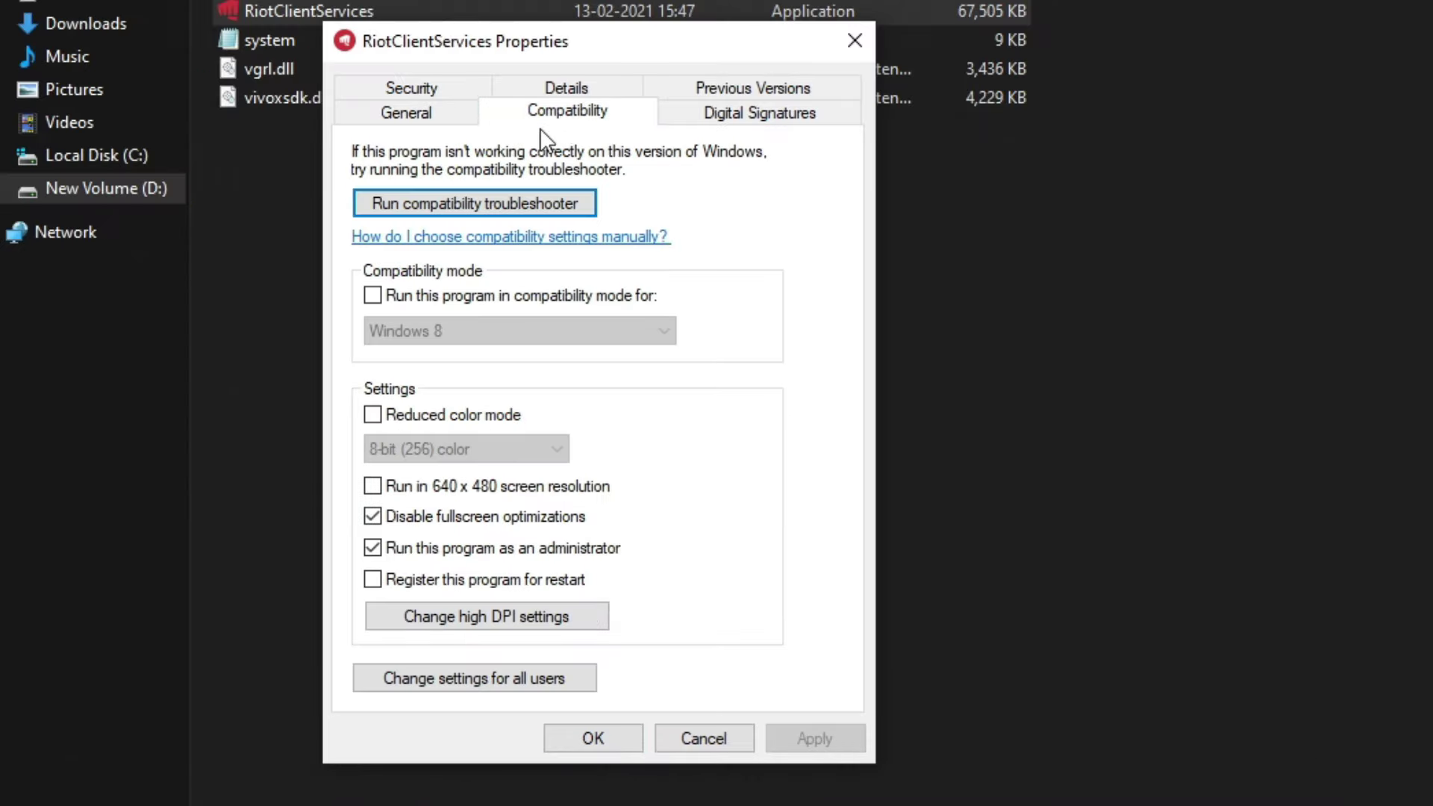
# Disable fullscreen optimizations for RiotClientServices and override its high DPI scaling behavior with scaling performed by Application, applying the changes
pyautogui.click(434, 520)
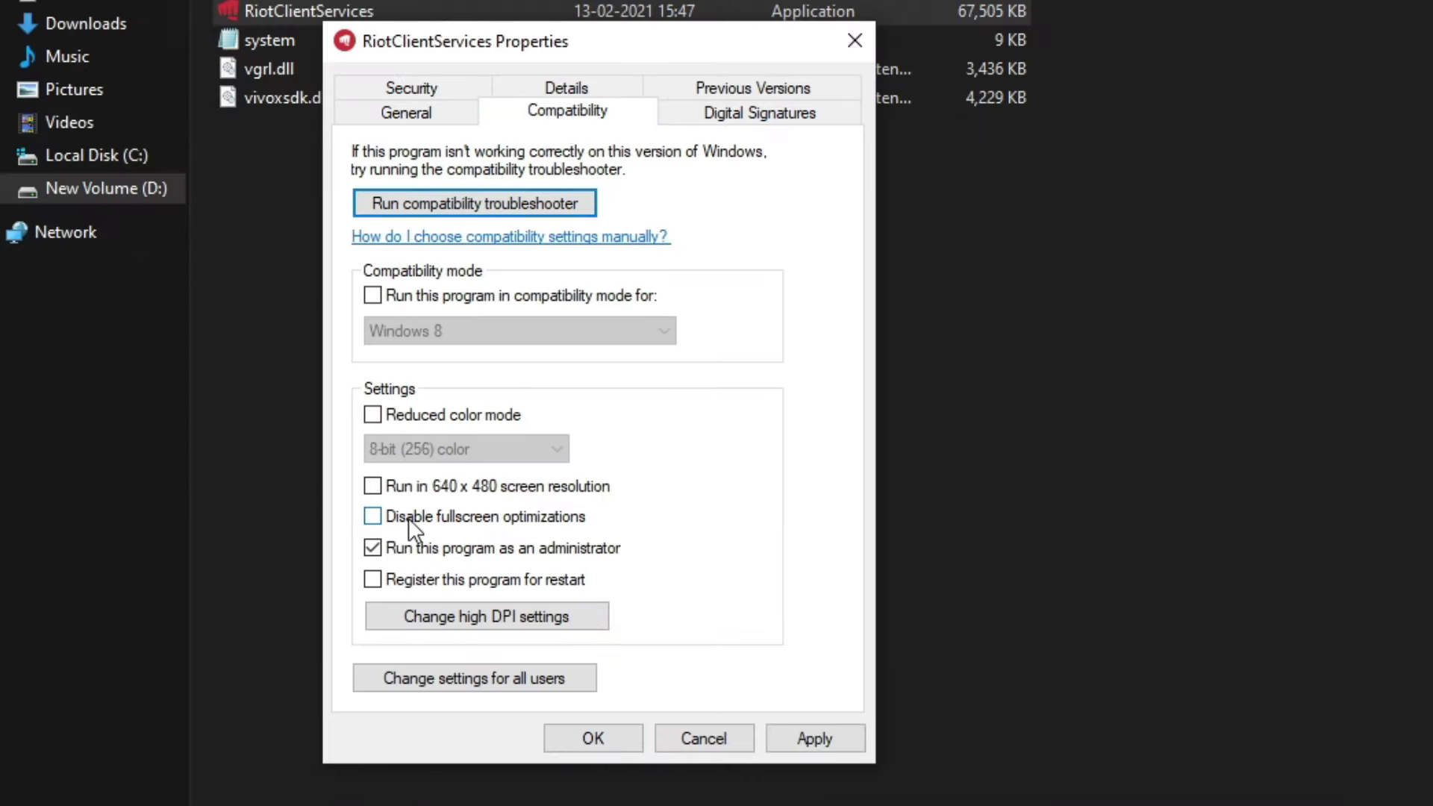
pyautogui.click(409, 519)
pyautogui.click(433, 618)
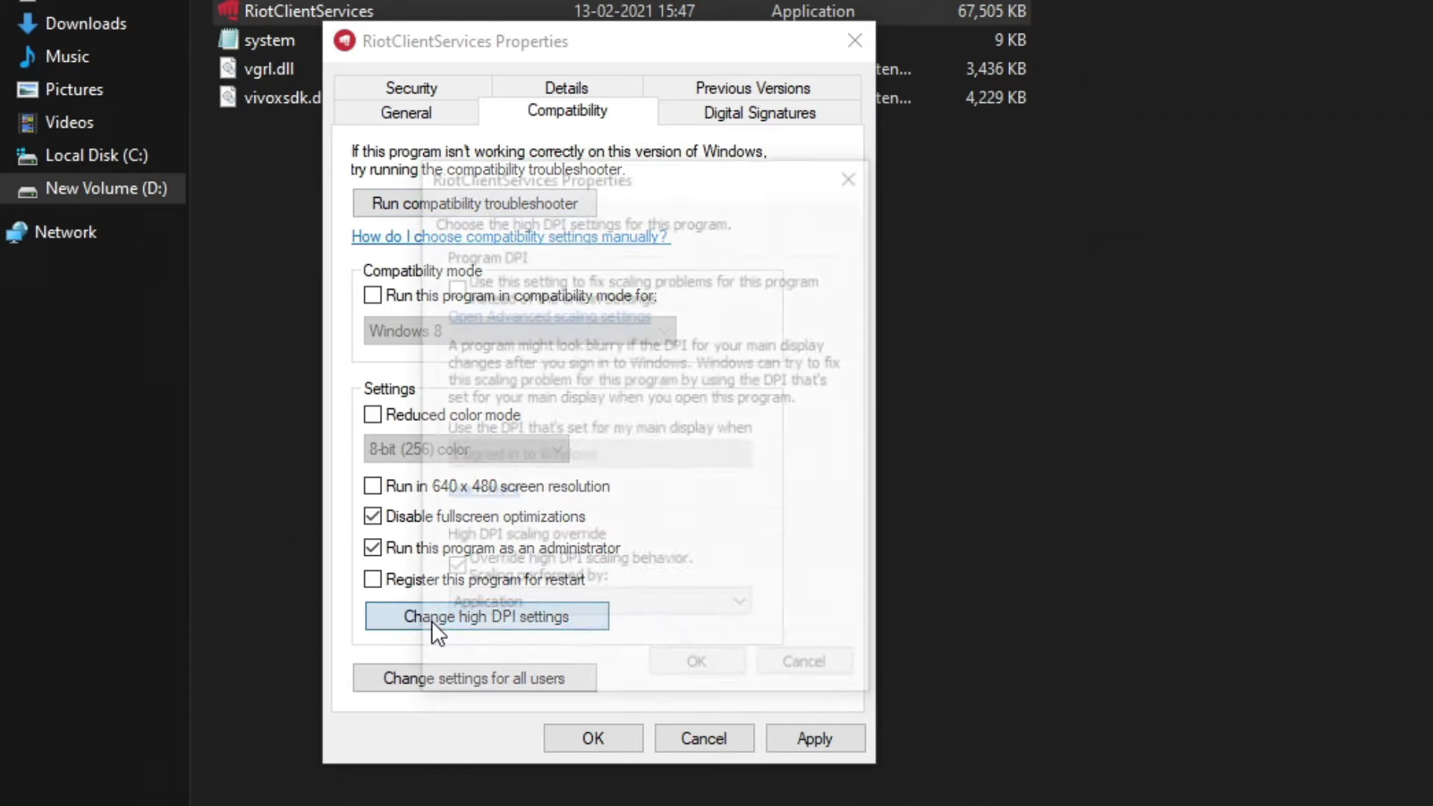
pyautogui.click(464, 572)
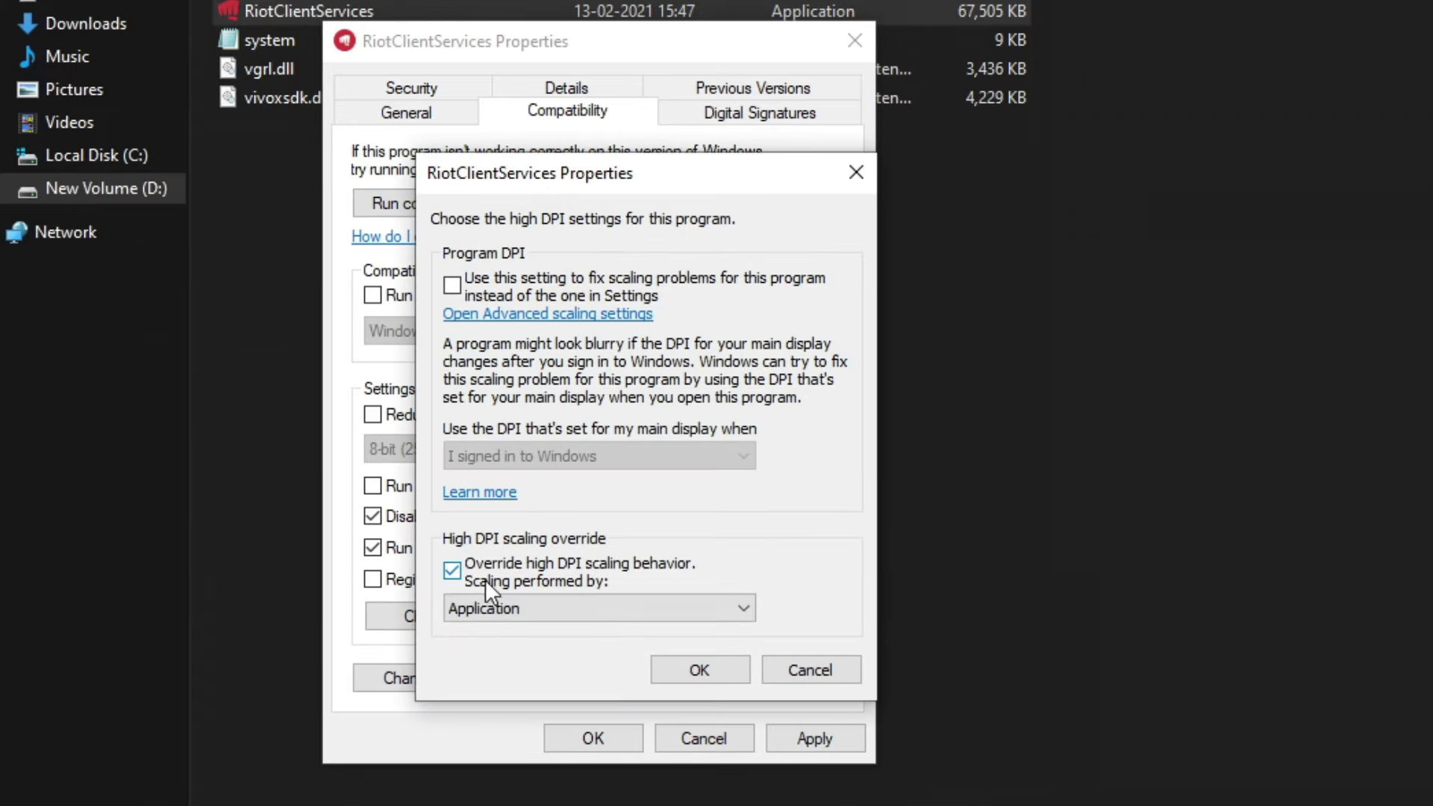
pyautogui.click(491, 611)
pyautogui.click(494, 634)
pyautogui.click(688, 672)
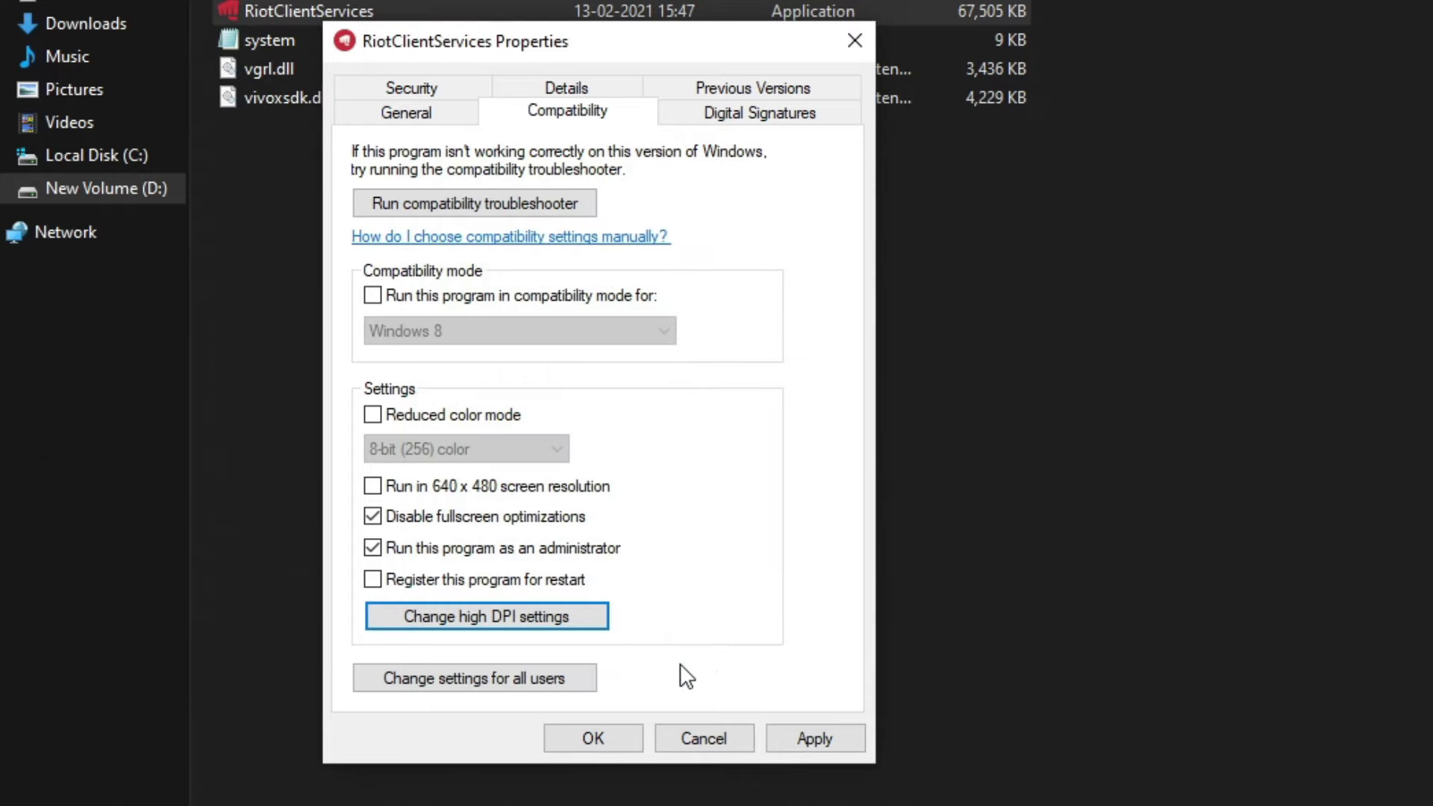
pyautogui.click(799, 728)
pyautogui.click(620, 737)
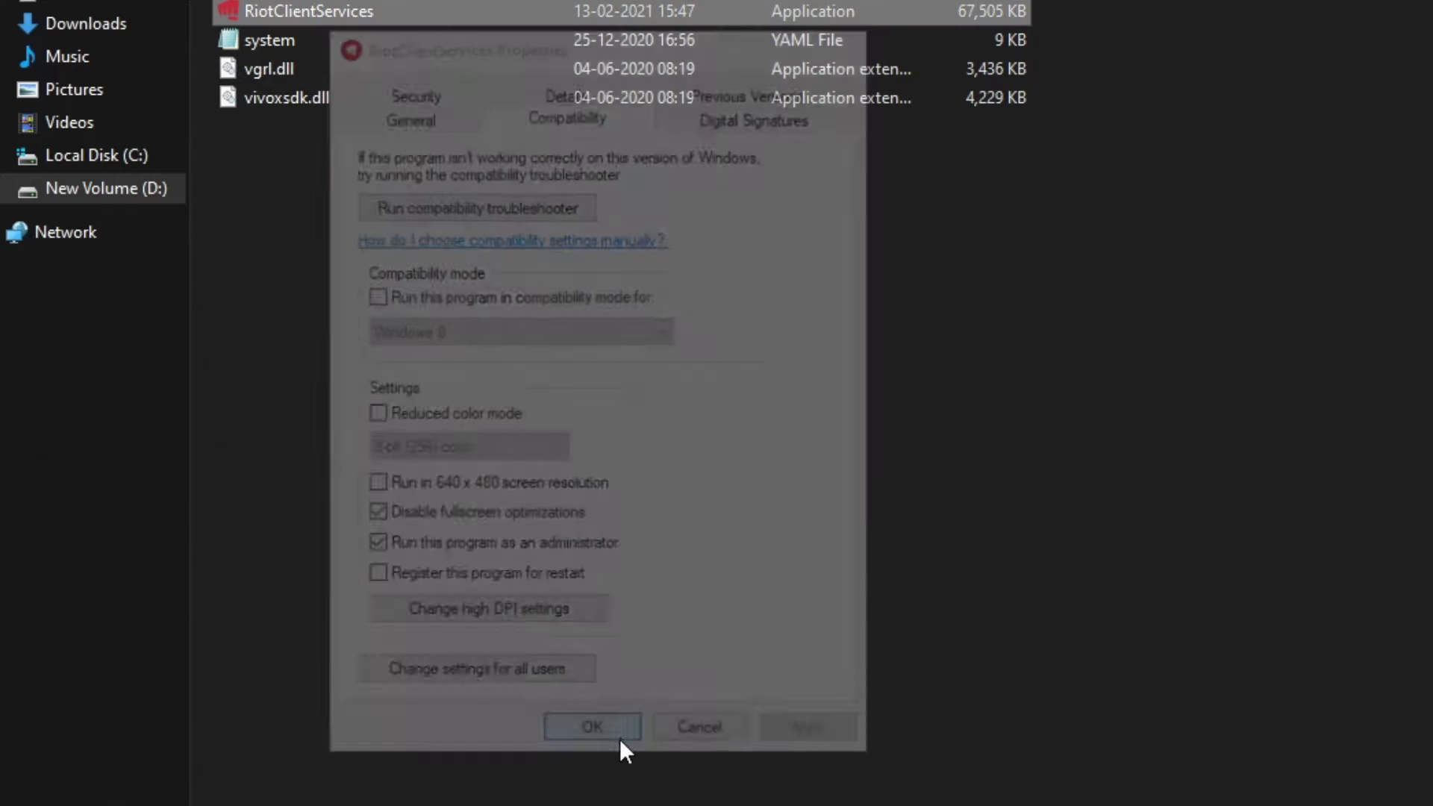
# Browse from Riot Games to the folder VALORANT > live > ShooterGame > Binaries > Win64
pyautogui.click(264, 118)
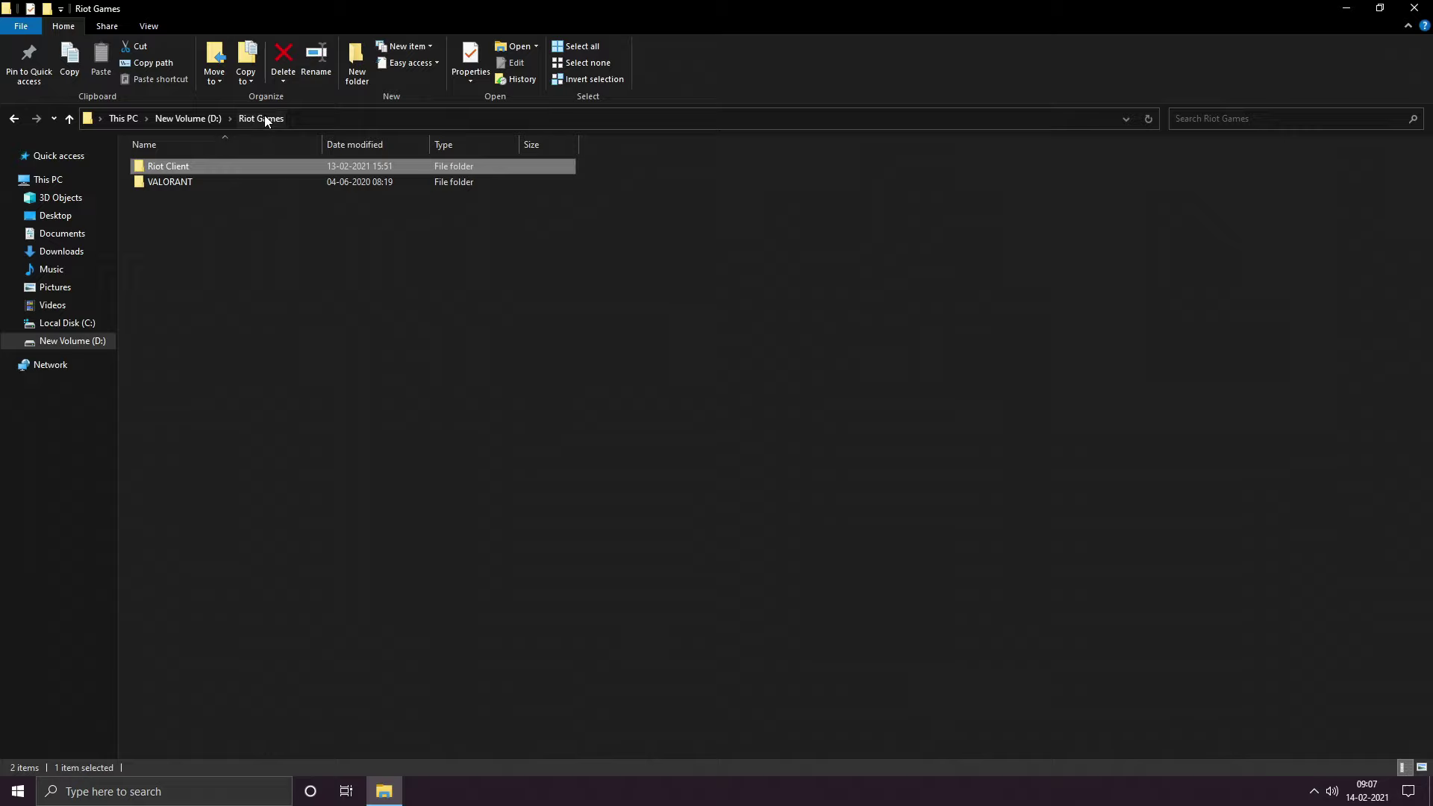
pyautogui.doubleClick(240, 182)
pyautogui.doubleClick(244, 167)
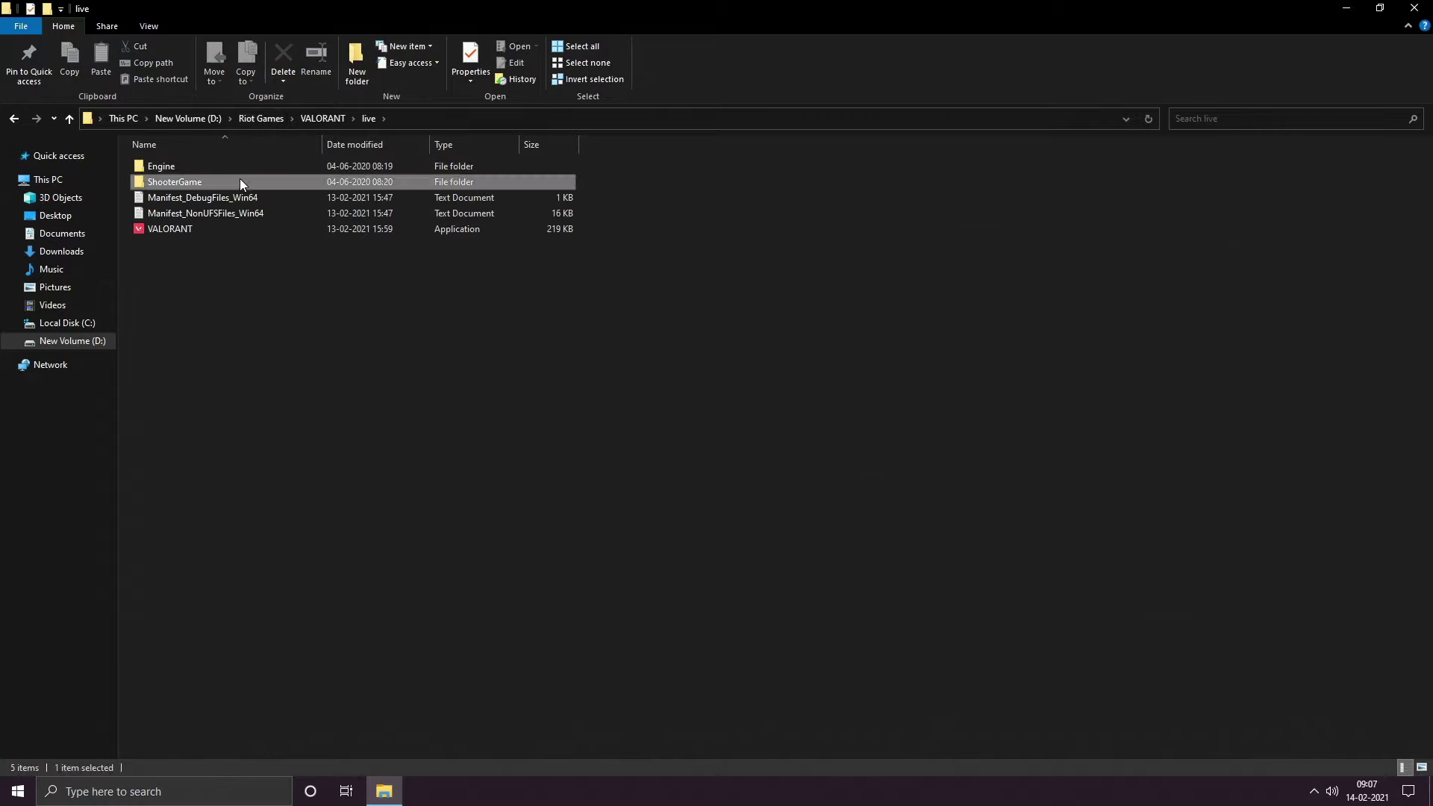
pyautogui.doubleClick(240, 181)
pyautogui.doubleClick(243, 167)
pyautogui.doubleClick(244, 168)
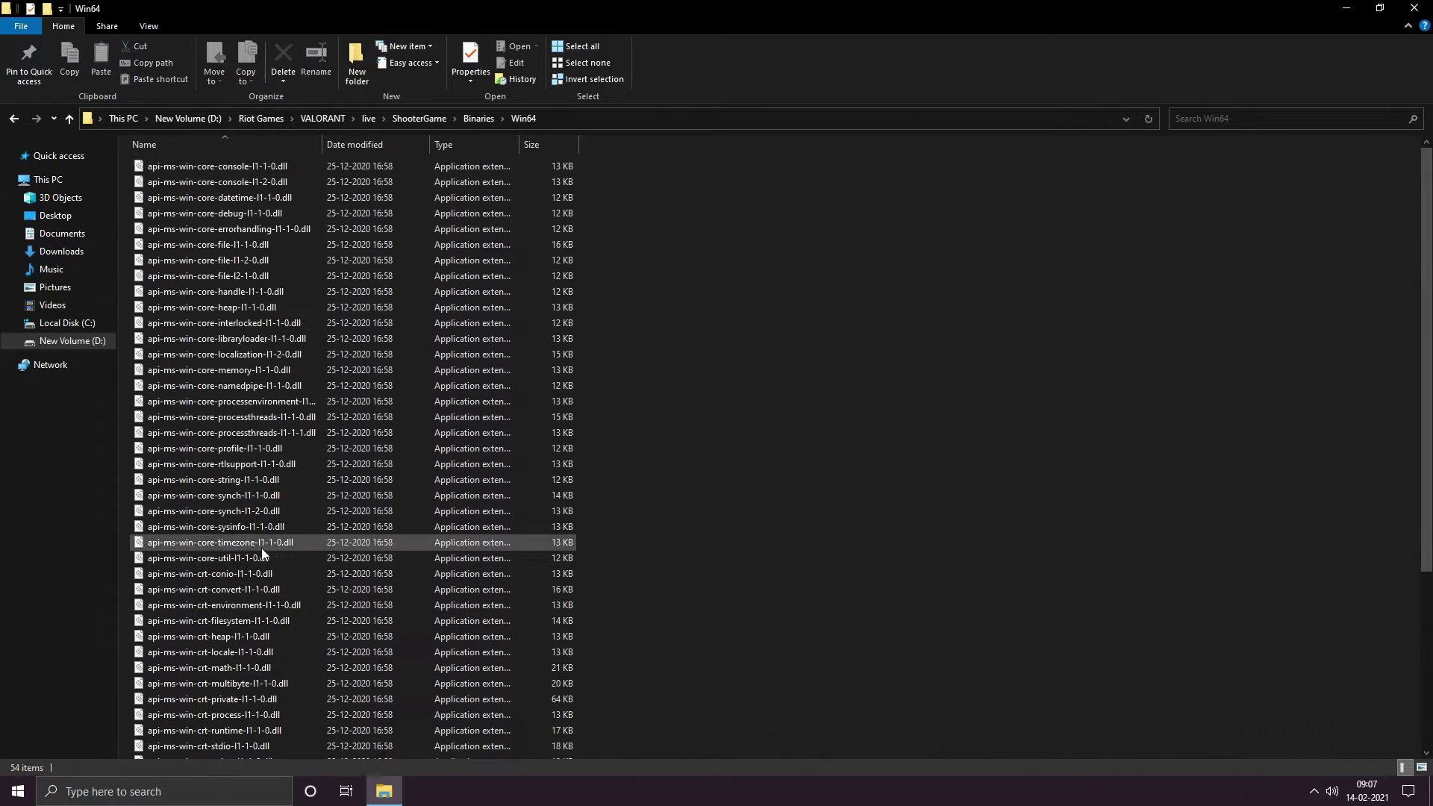
# Open the compatibility properties of the VALORANT-Win64-Shipping application in the Win64 folder
pyautogui.scroll(-5, 262, 547)
pyautogui.click(208, 703)
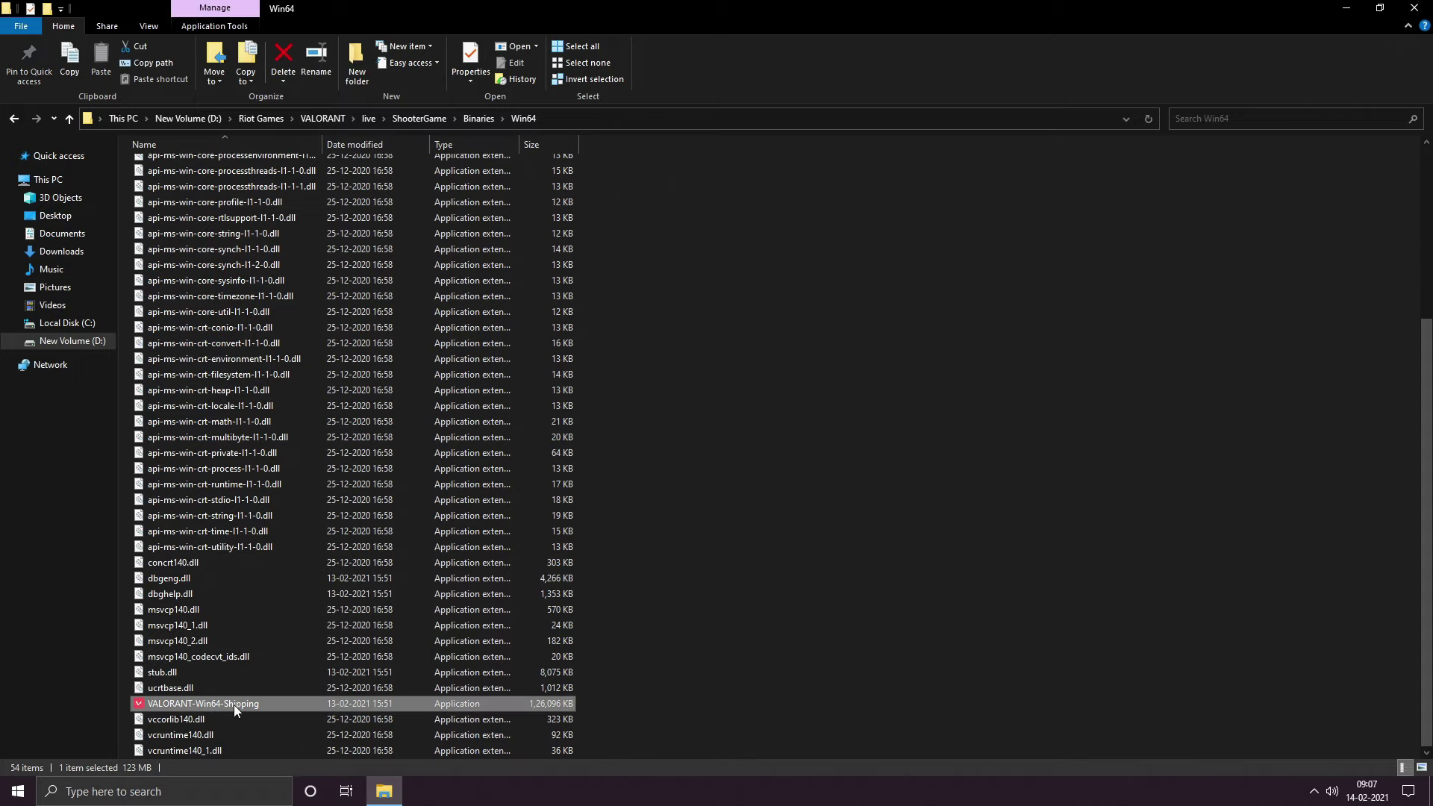
pyautogui.rightClick(234, 704)
pyautogui.click(263, 696)
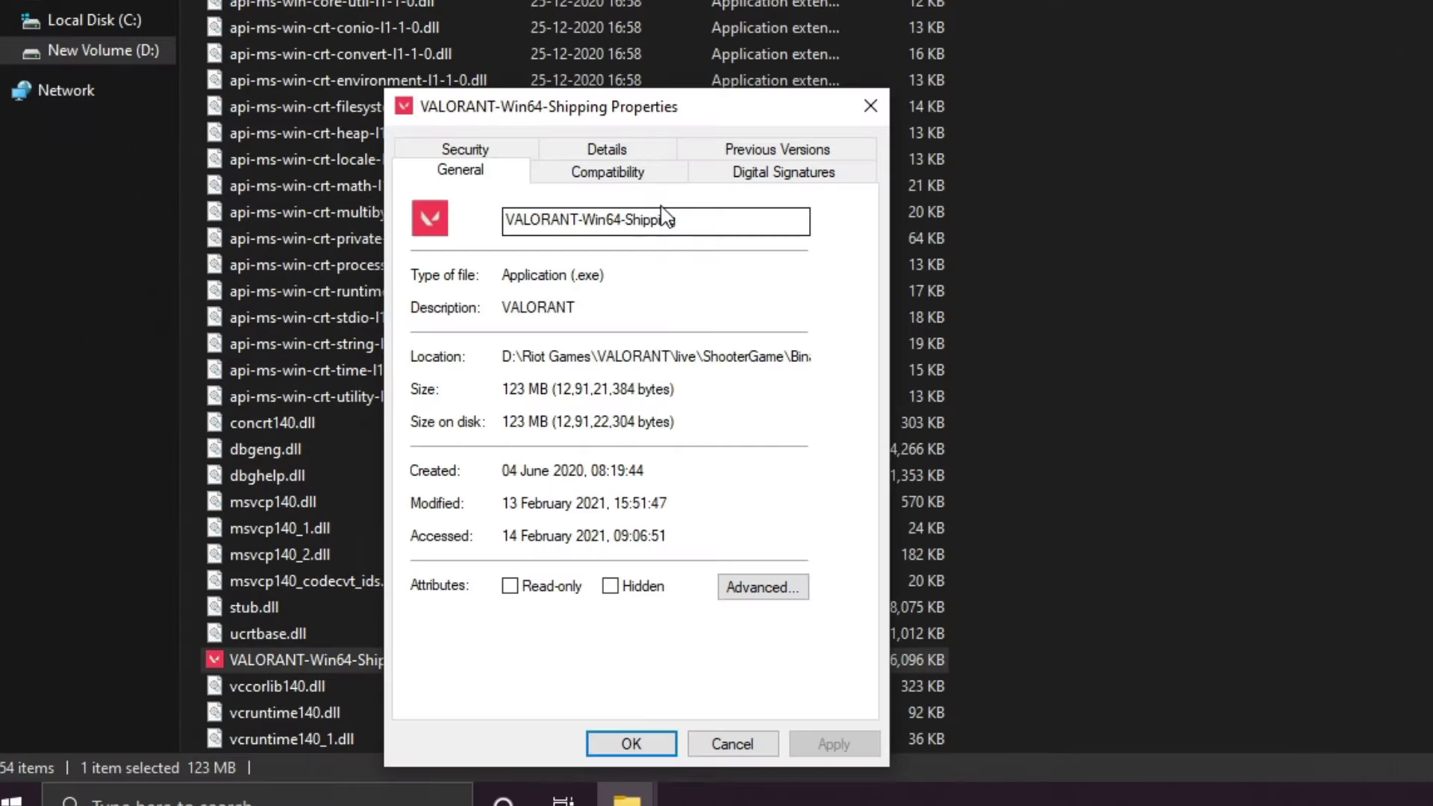
pyautogui.click(392, 415)
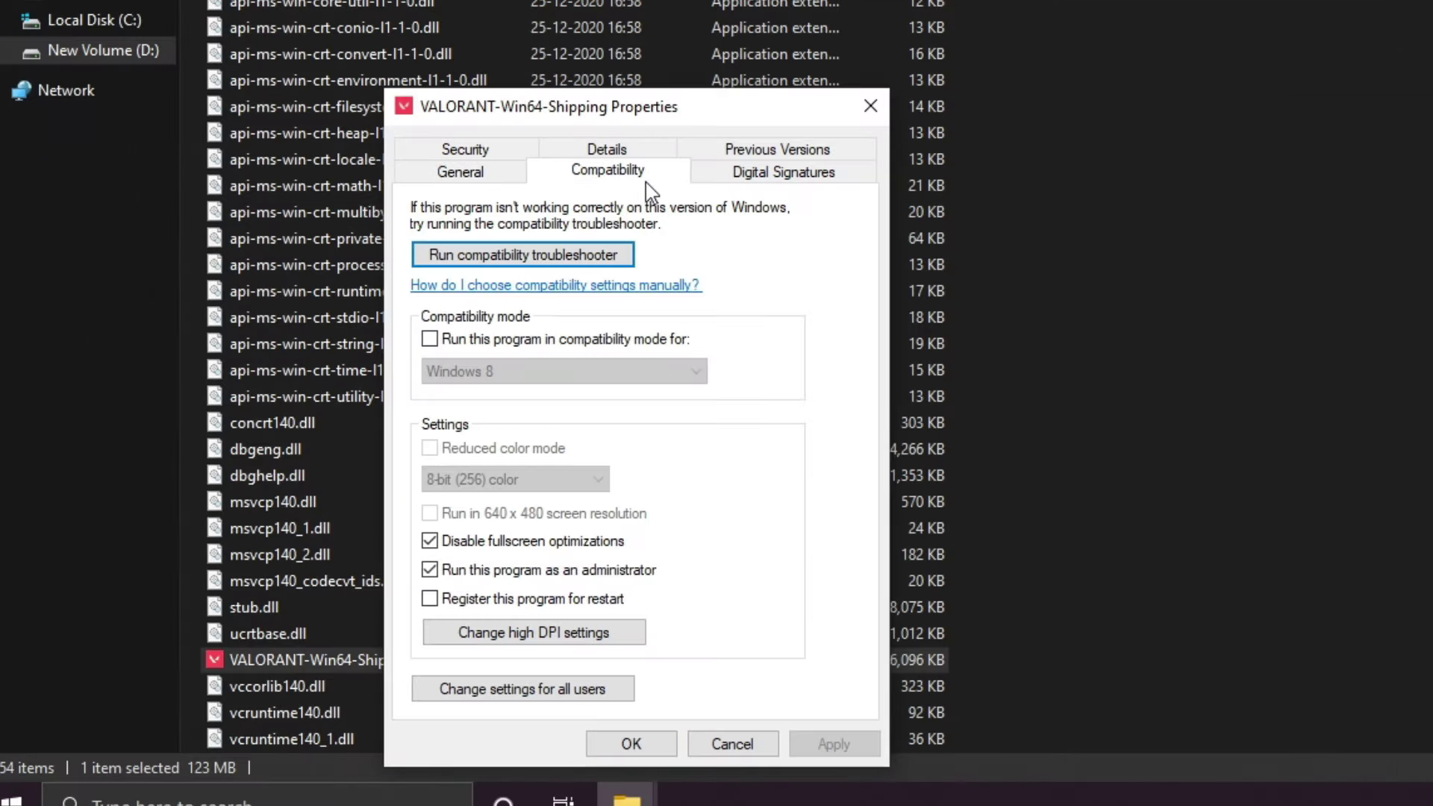
# Disable fullscreen optimizations for VALORANT-Win64-Shipping and override its high DPI scaling behavior with scaling performed by Application, applying the changes
pyautogui.click(477, 547)
pyautogui.click(490, 543)
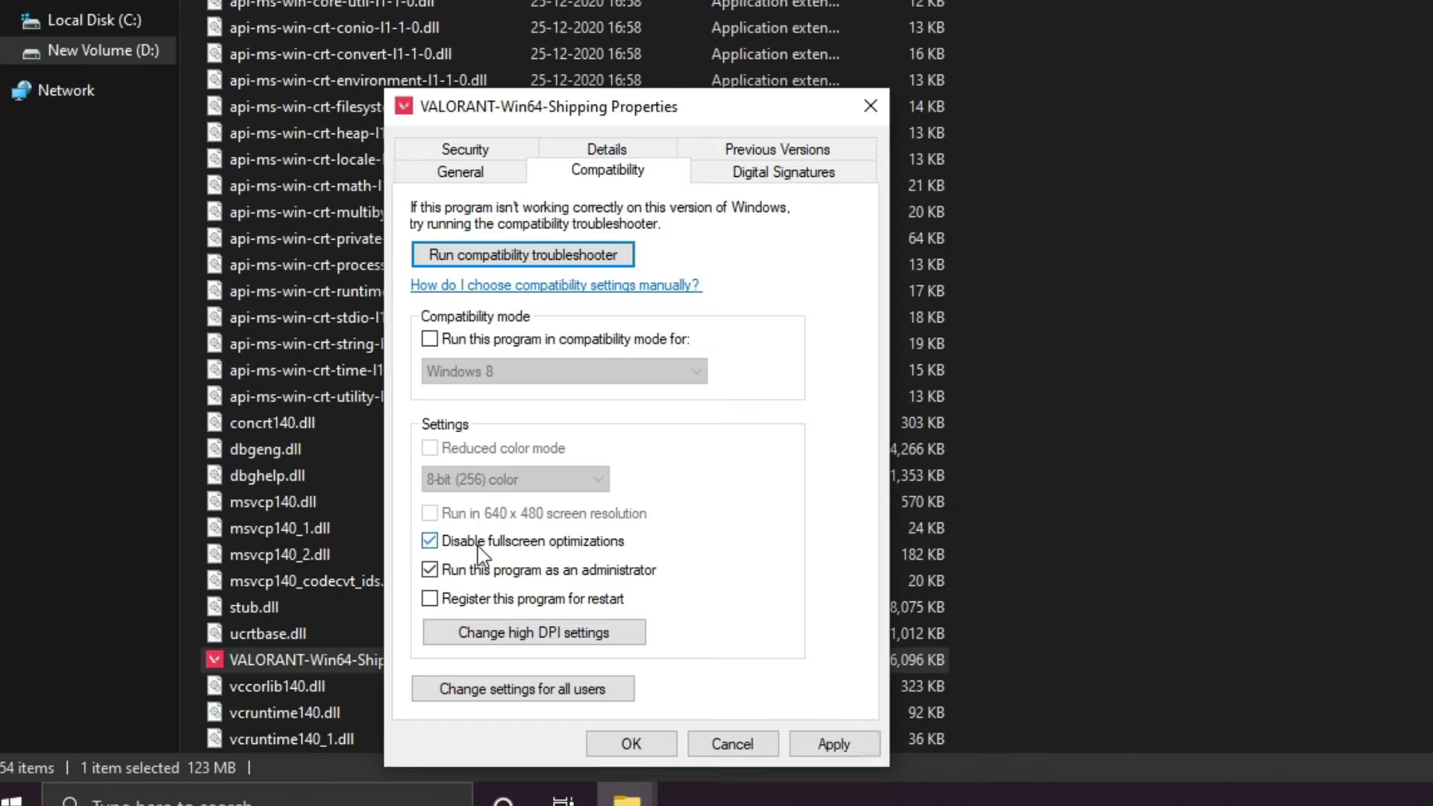
pyautogui.click(485, 632)
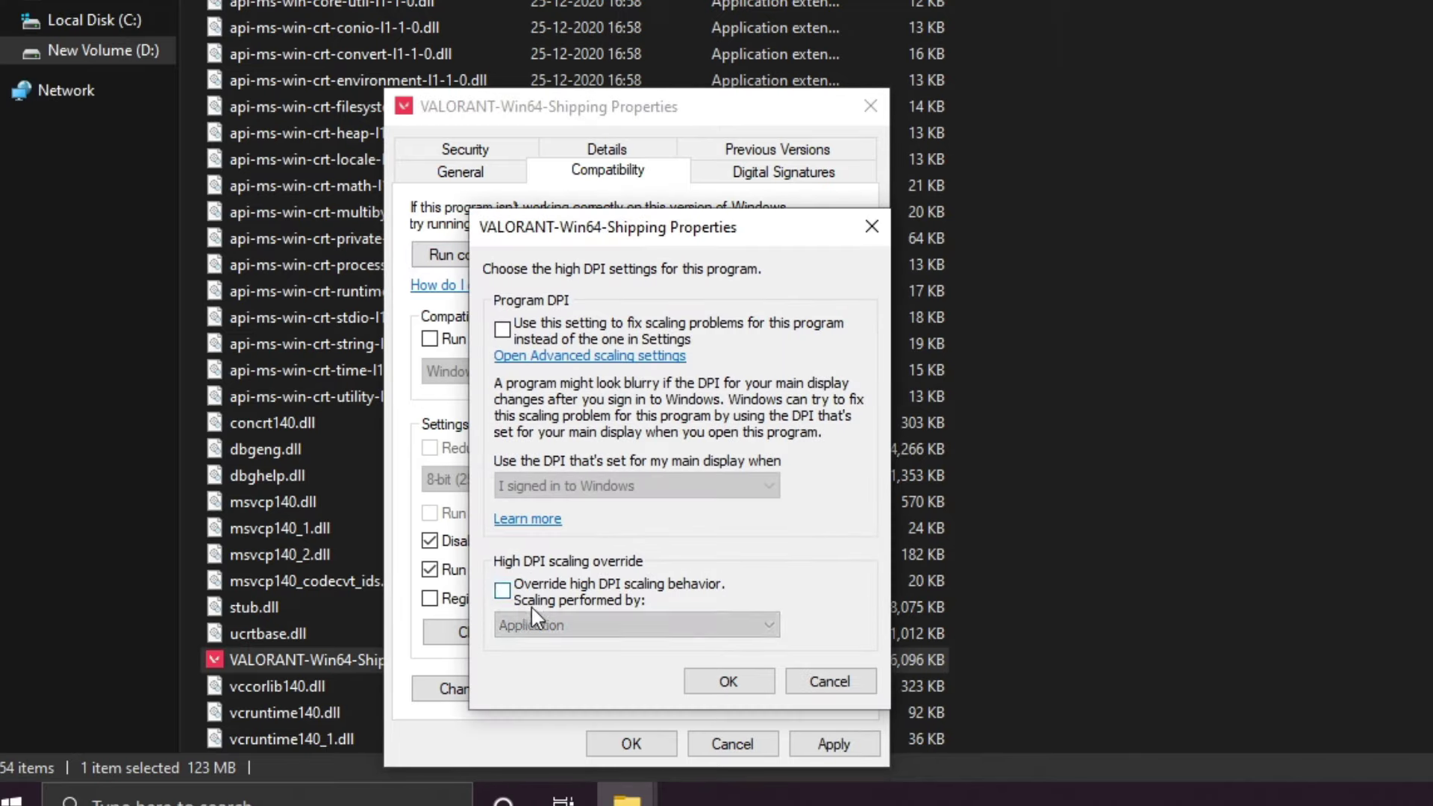
pyautogui.click(541, 602)
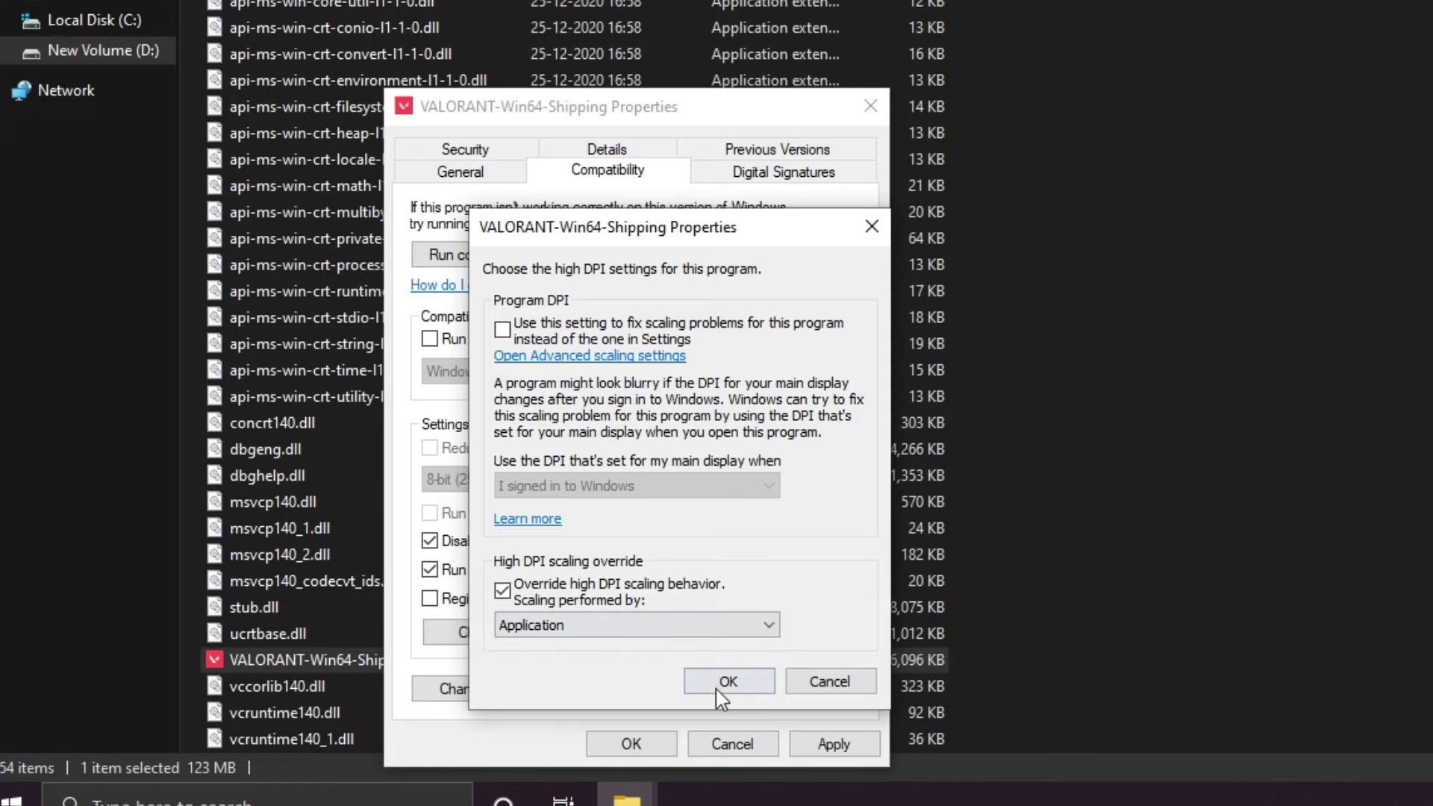
pyautogui.click(741, 687)
pyautogui.click(831, 744)
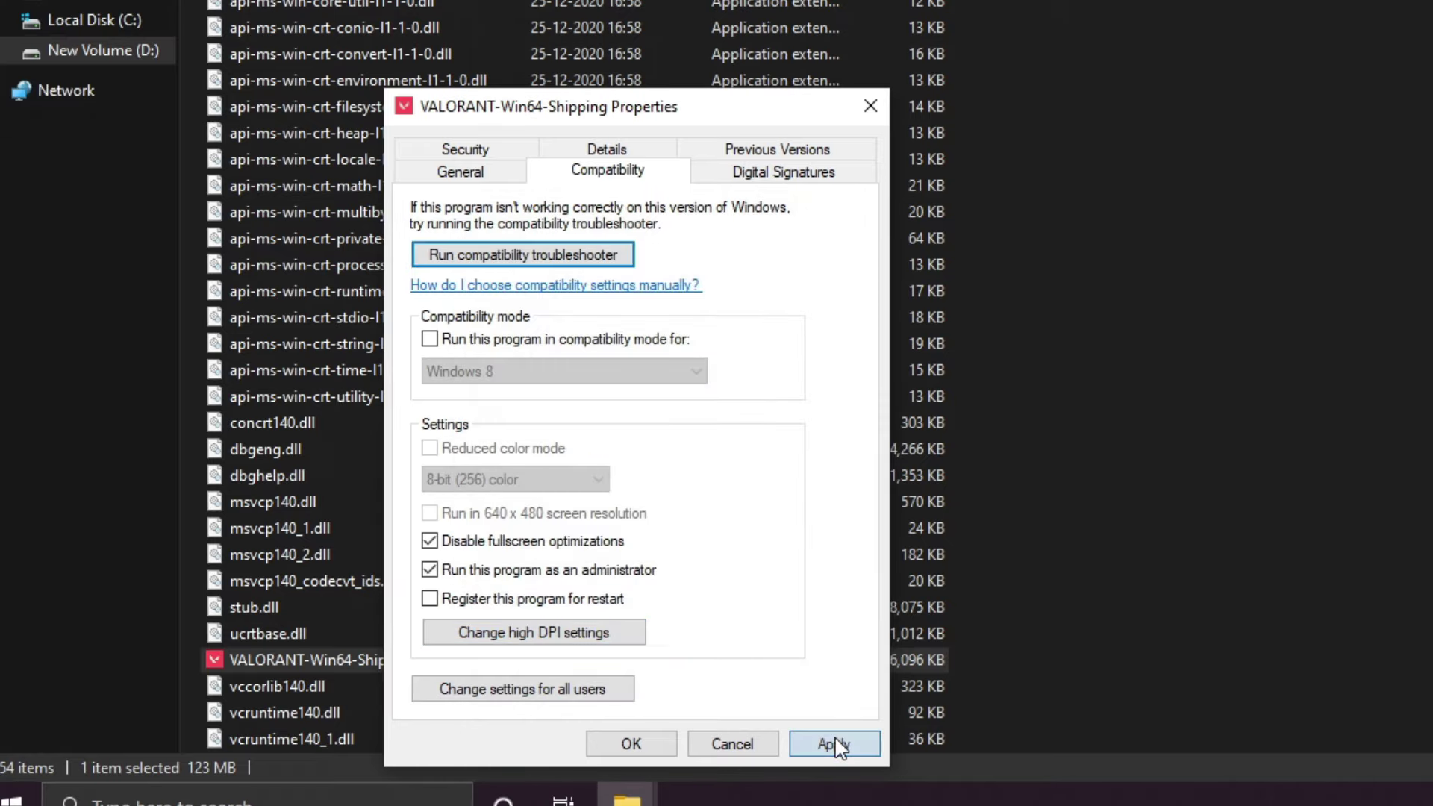
pyautogui.click(631, 744)
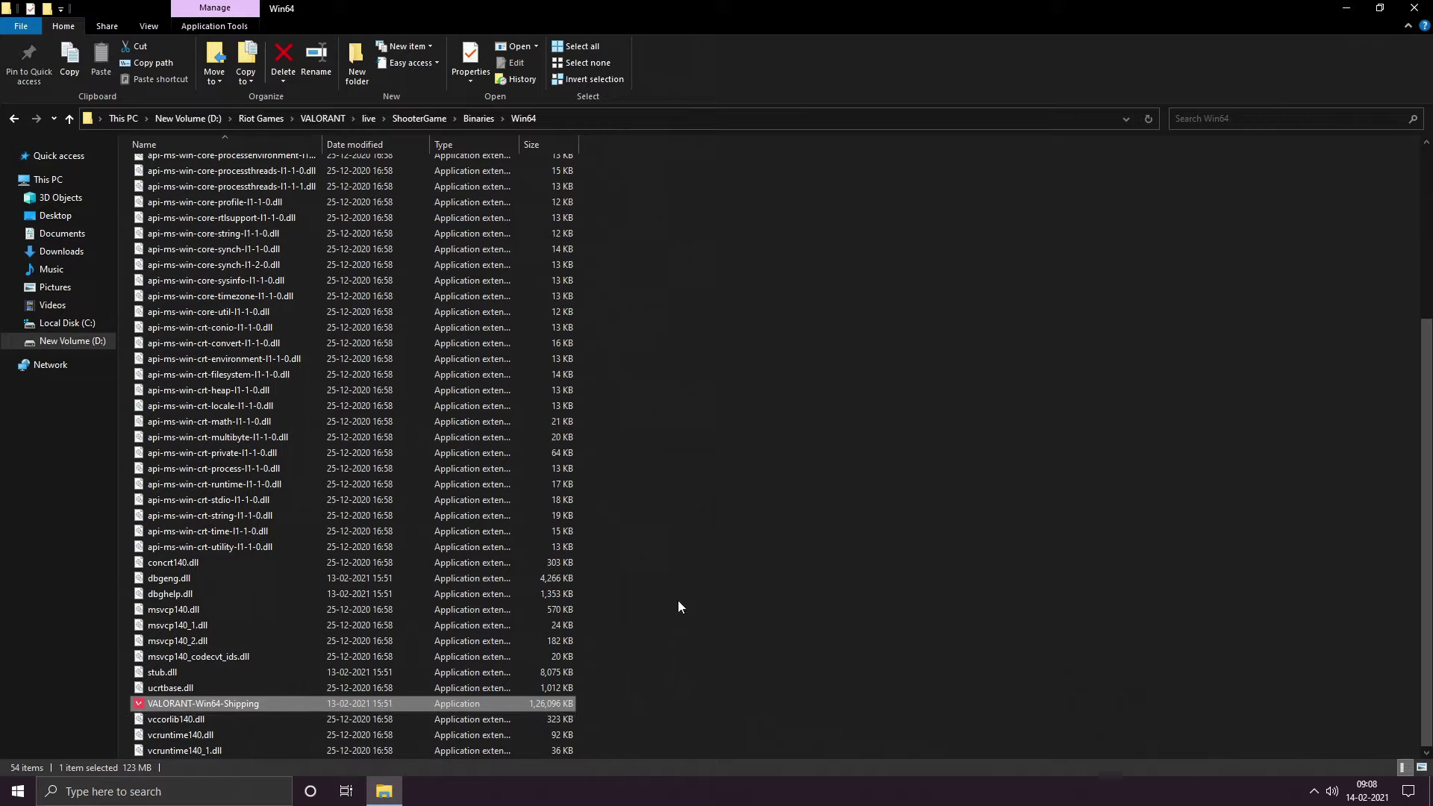
# Close the folder window and open the Xbox Game Bar page of the Gaming section in Windows Settings
pyautogui.click(1413, 9)
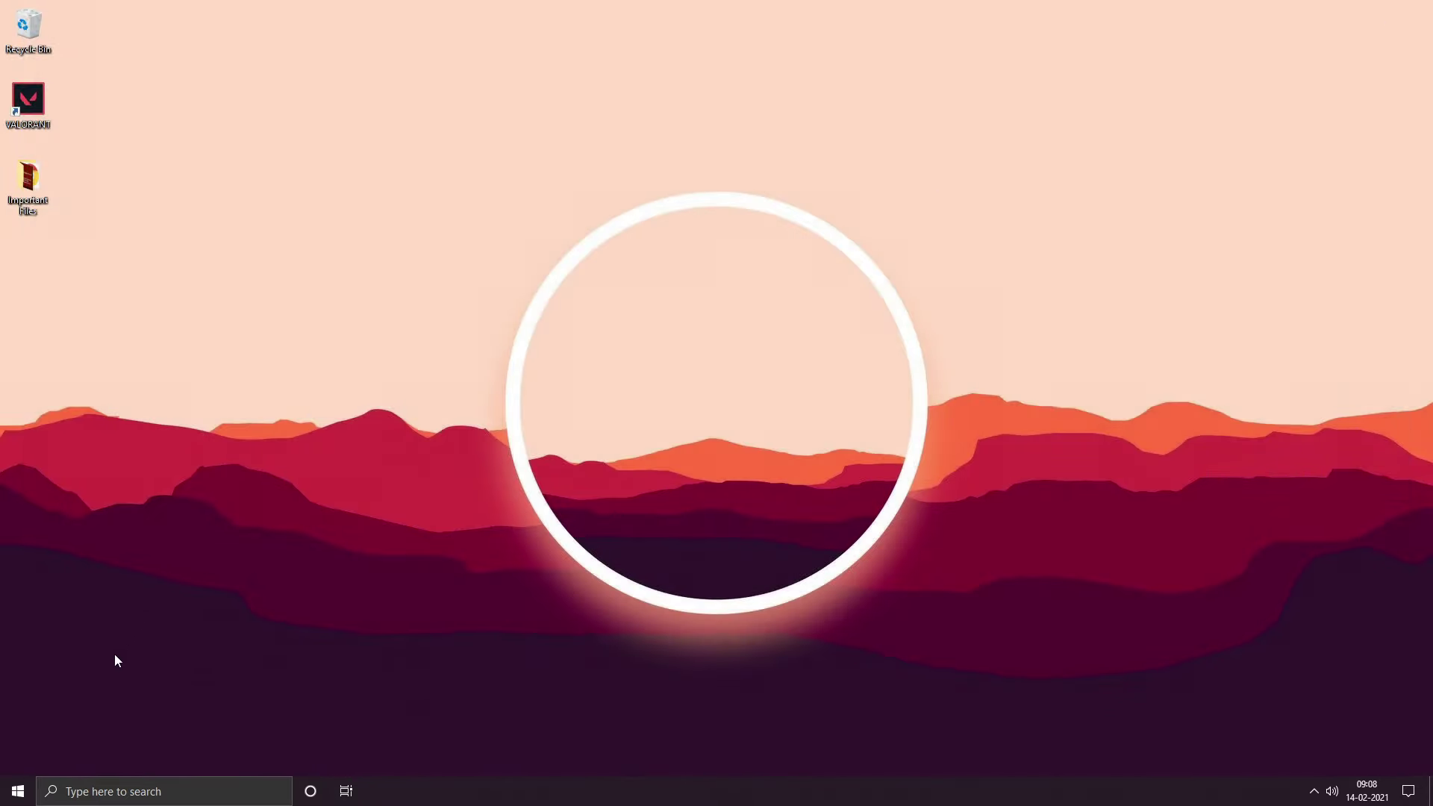
pyautogui.click(158, 792)
pyautogui.write('settin')
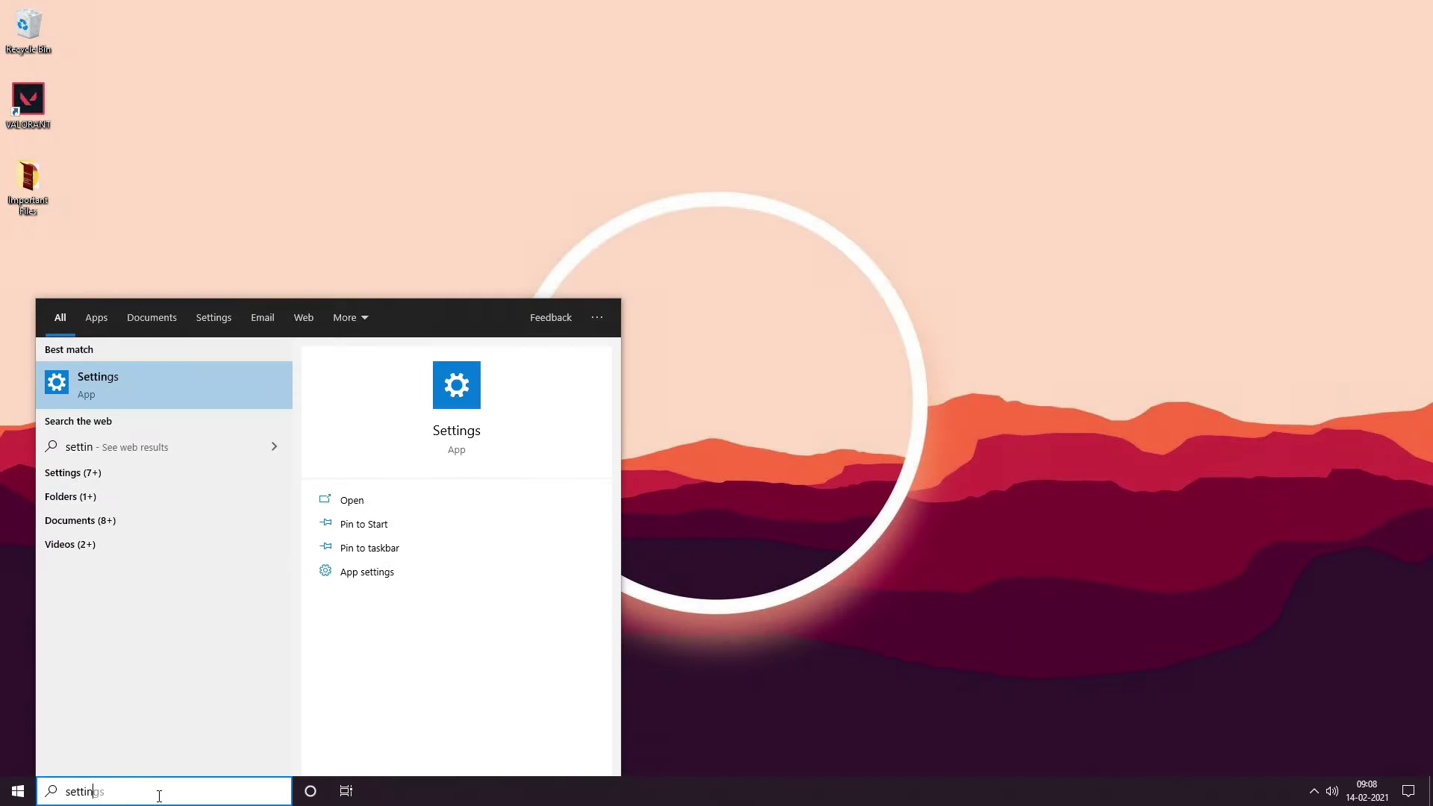
pyautogui.write('gs')
pyautogui.click(197, 393)
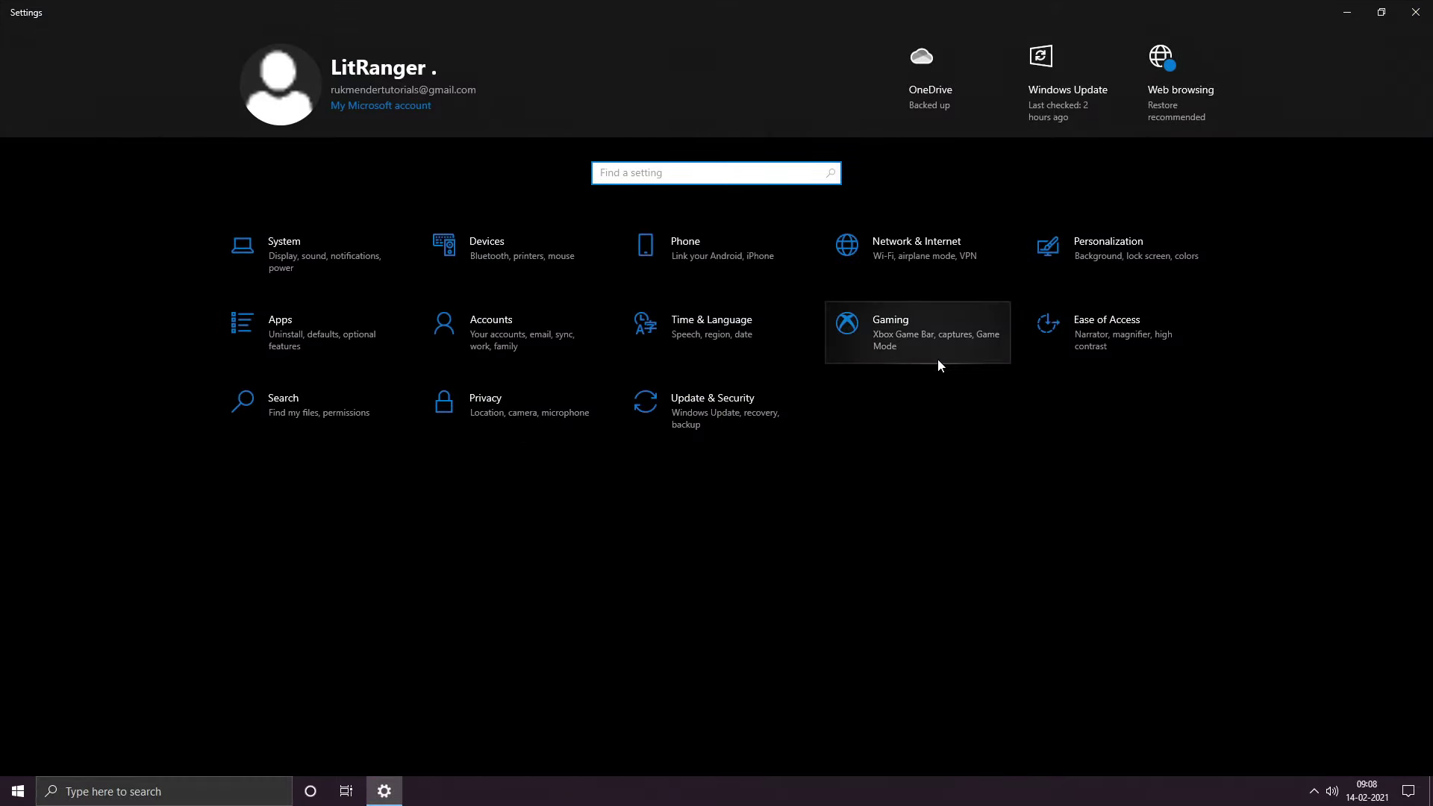
pyautogui.click(916, 333)
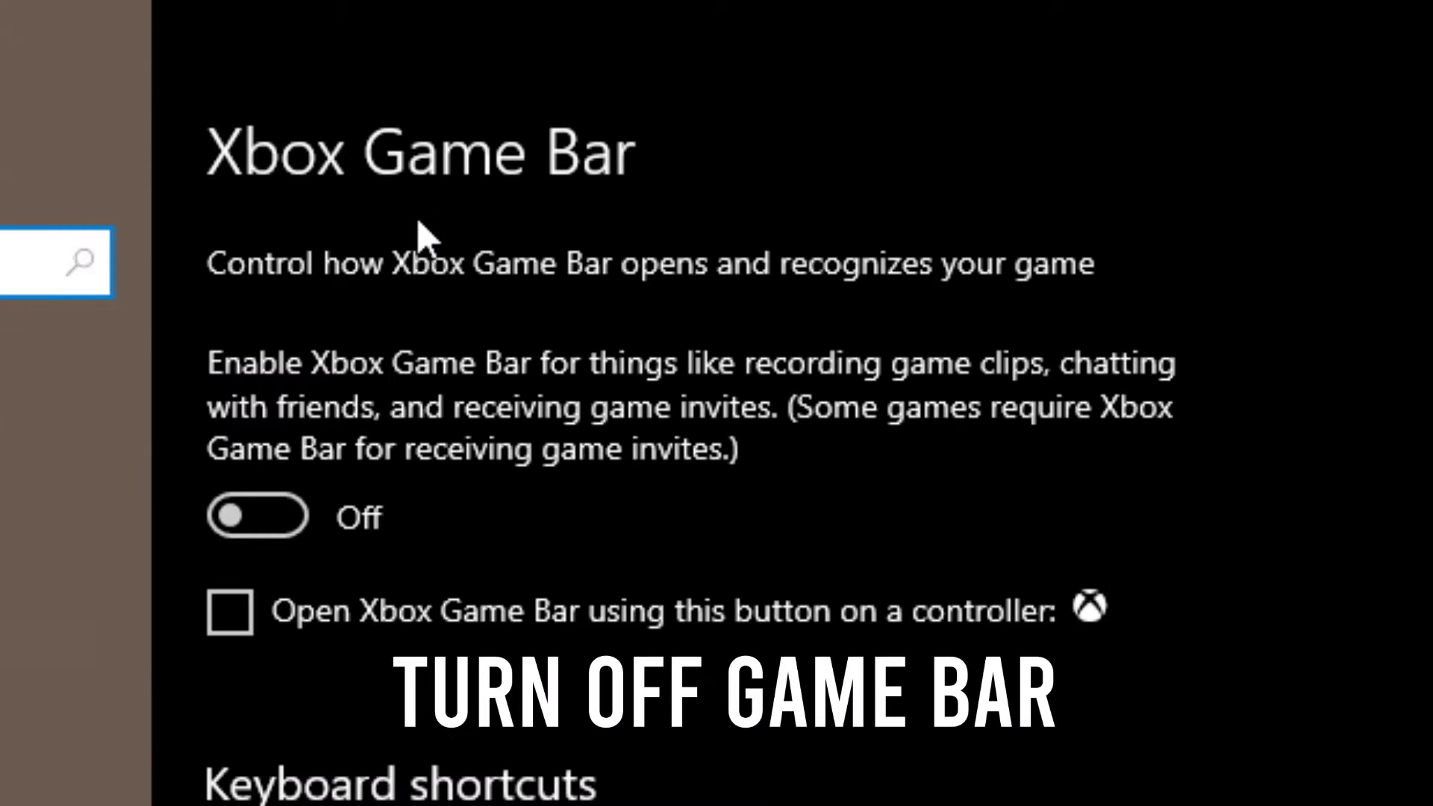
# Set Xbox Game Bar to off and Game Mode to on in the Gaming settings
pyautogui.click(236, 549)
pyautogui.click(306, 512)
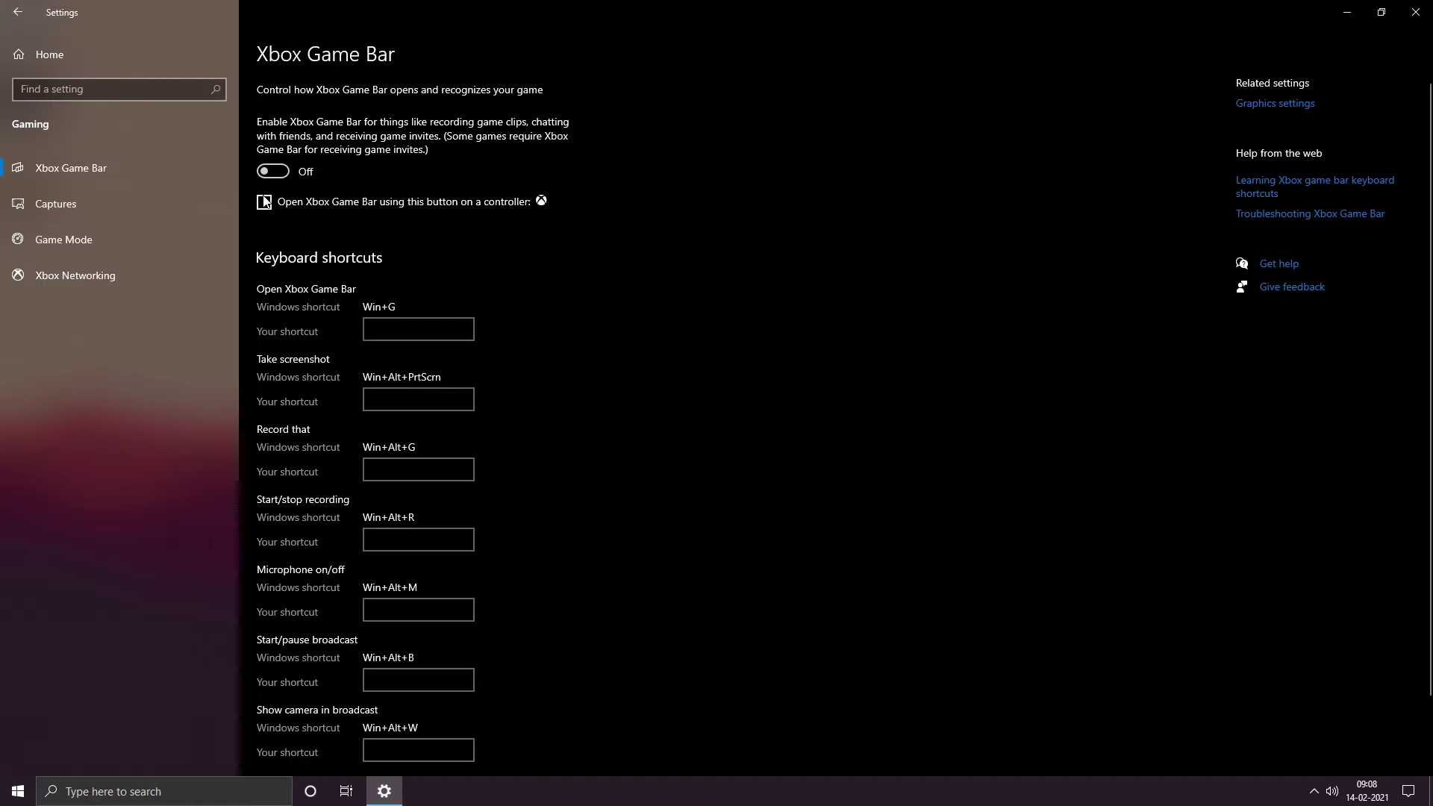
pyautogui.click(123, 240)
pyautogui.click(265, 146)
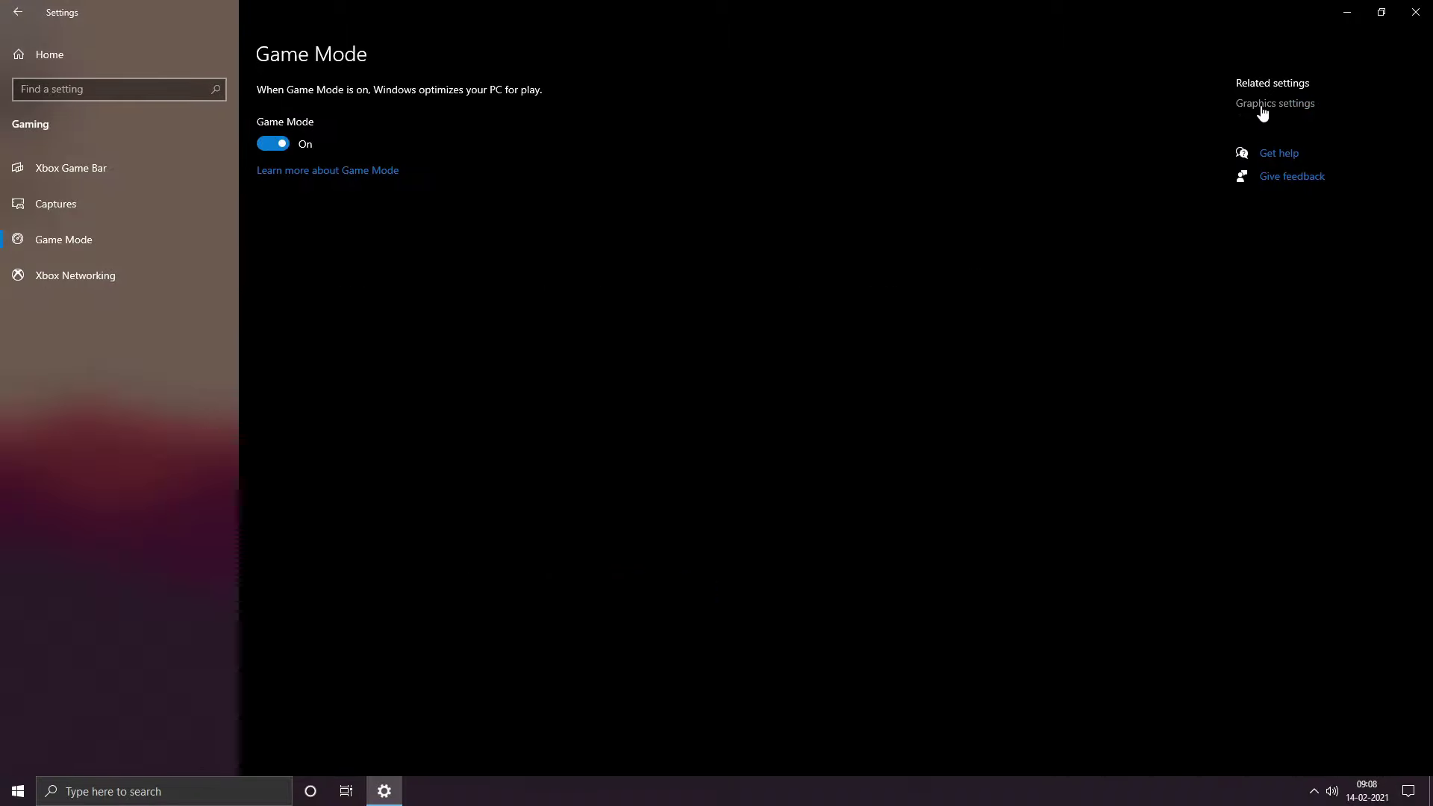
# Open the related Graphics settings and toggle hardware-accelerated GPU scheduling off and back on
pyautogui.click(1261, 104)
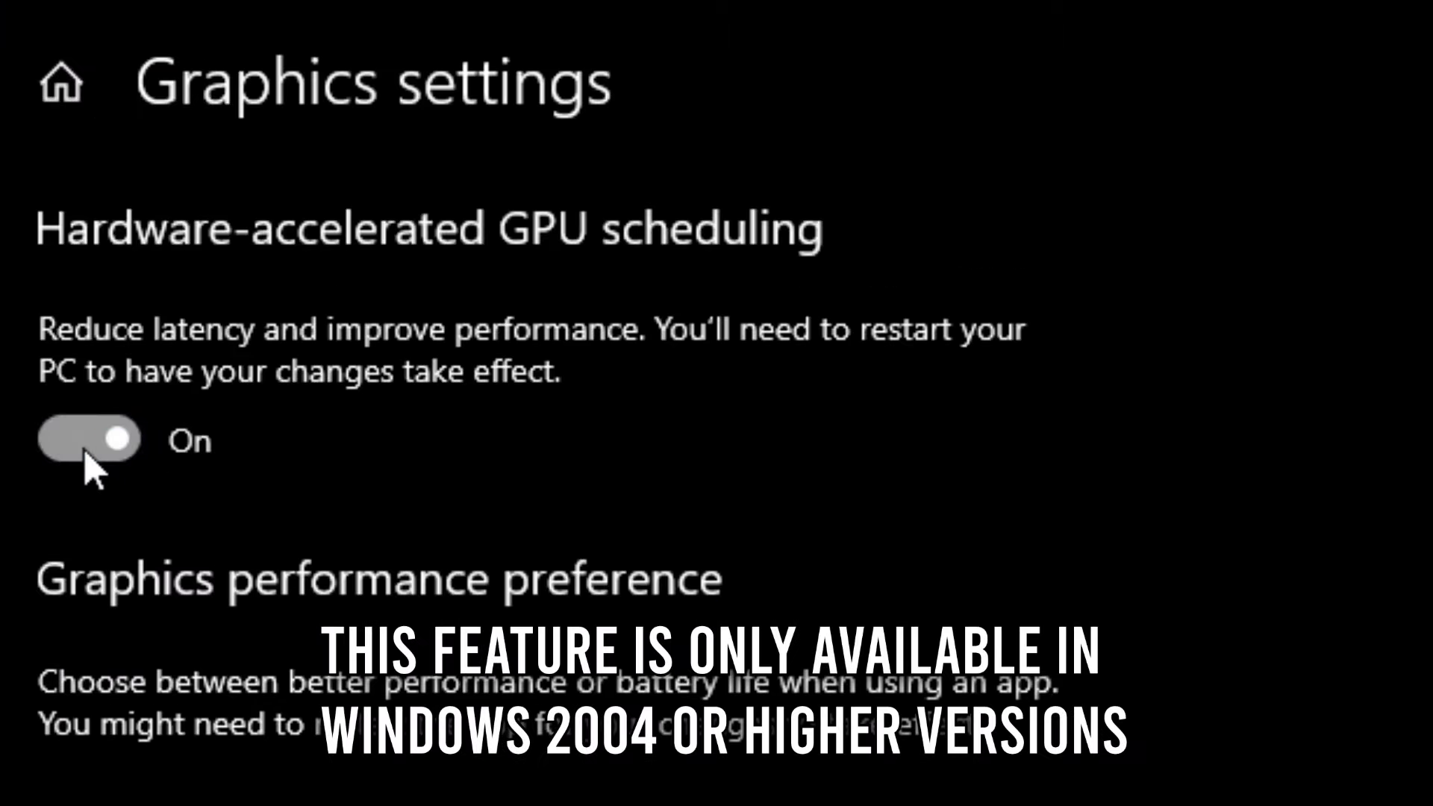
pyautogui.click(85, 451)
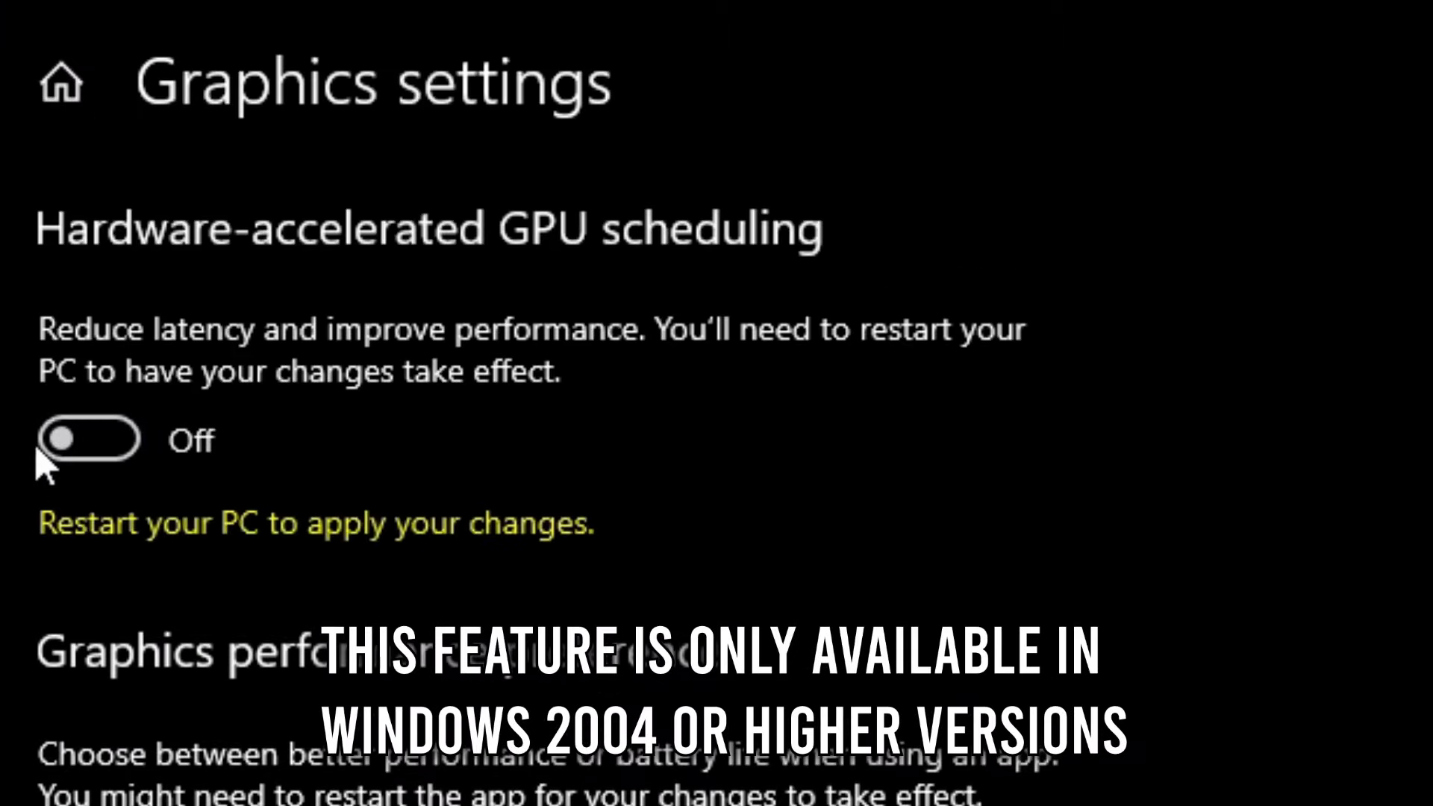
pyautogui.click(100, 452)
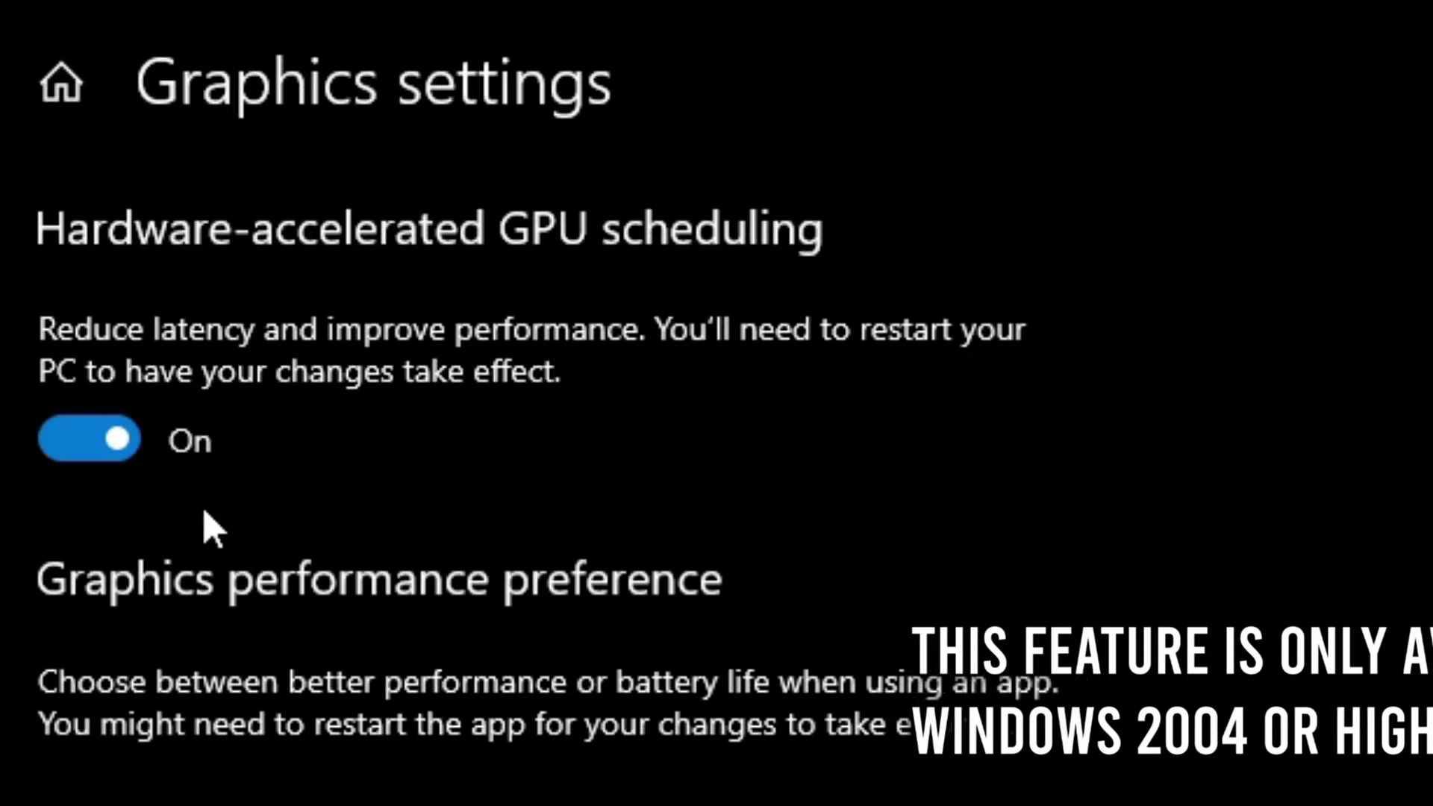
# Add the VALORANT application from the live folder as a desktop app under Graphics performance preference
pyautogui.click(114, 314)
pyautogui.click(91, 320)
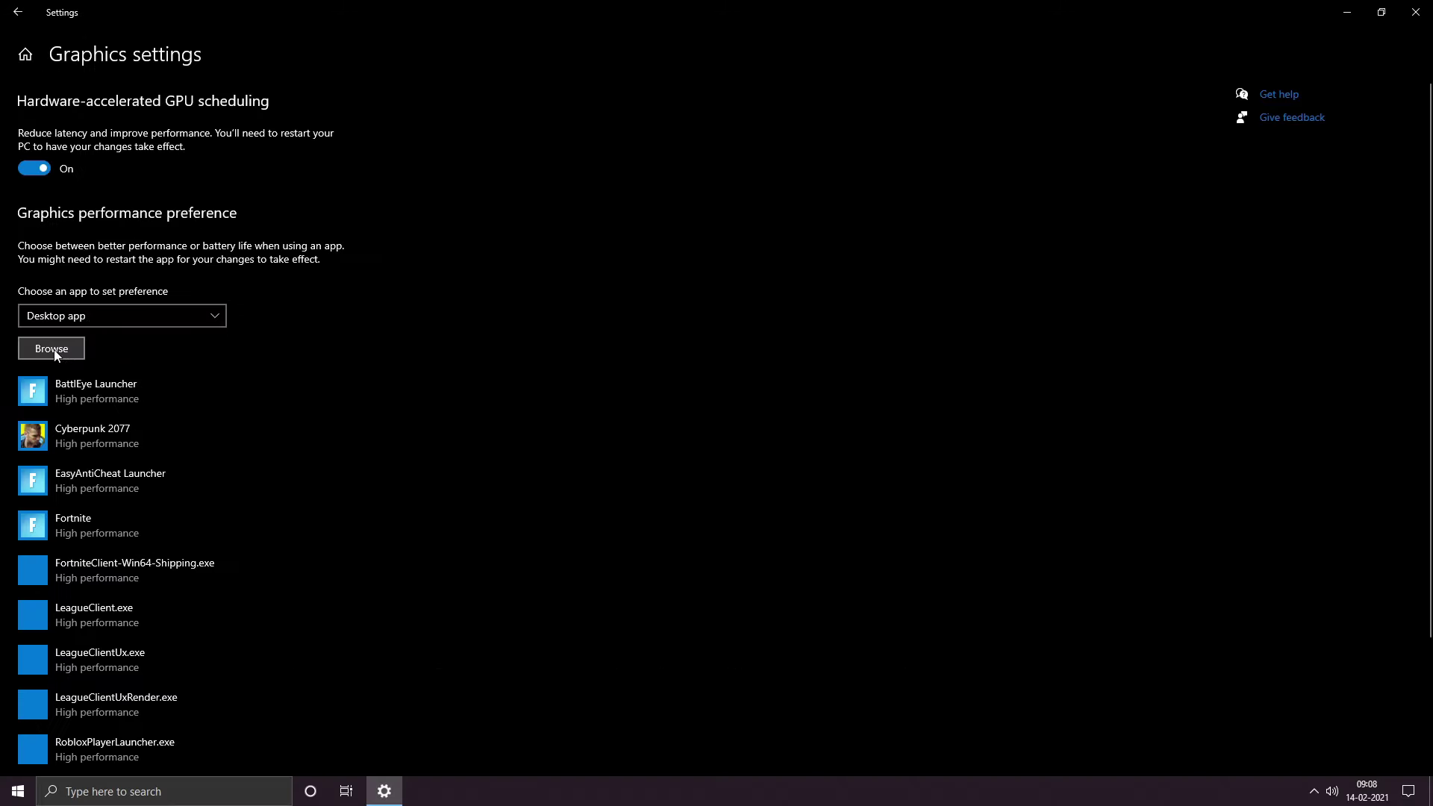
pyautogui.click(54, 350)
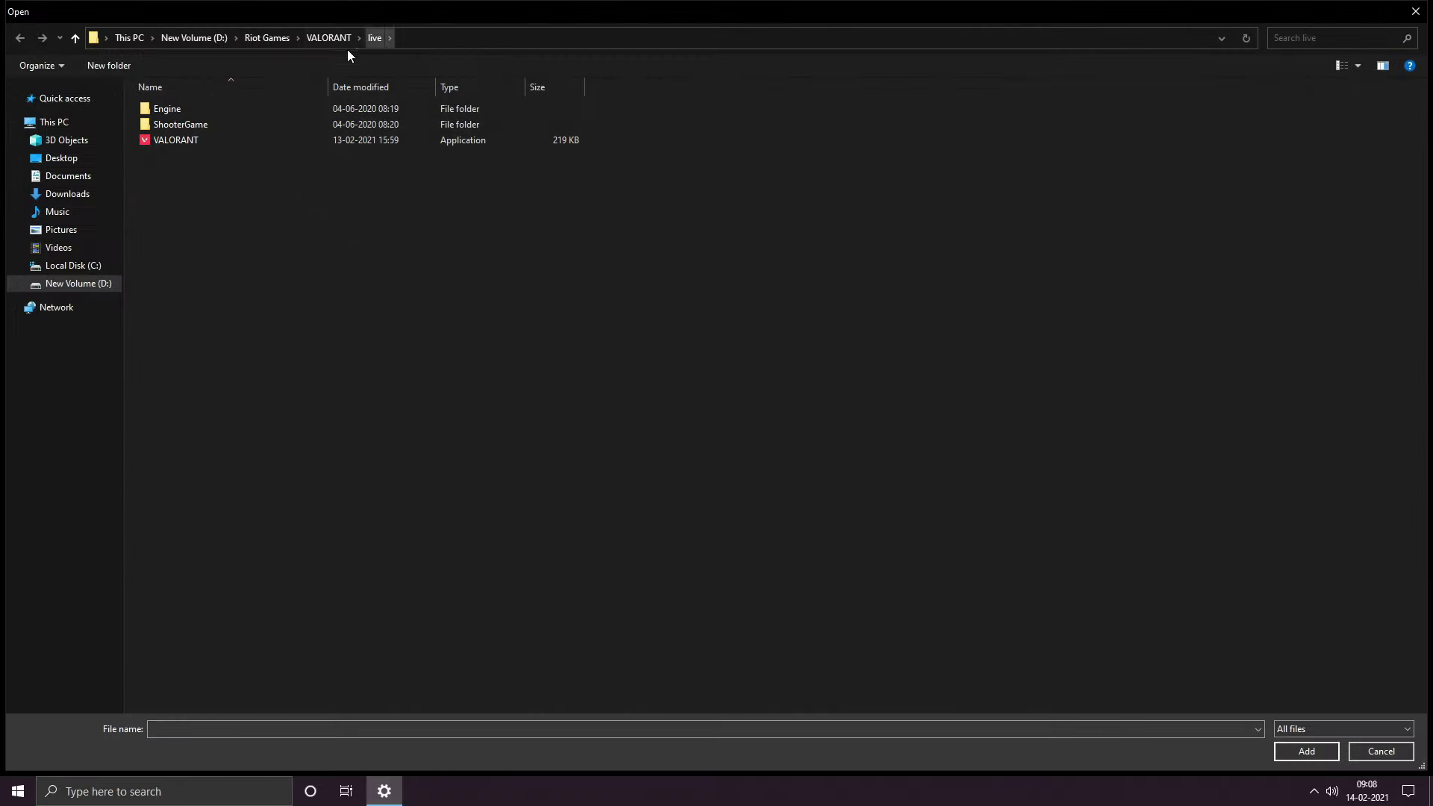
pyautogui.click(153, 140)
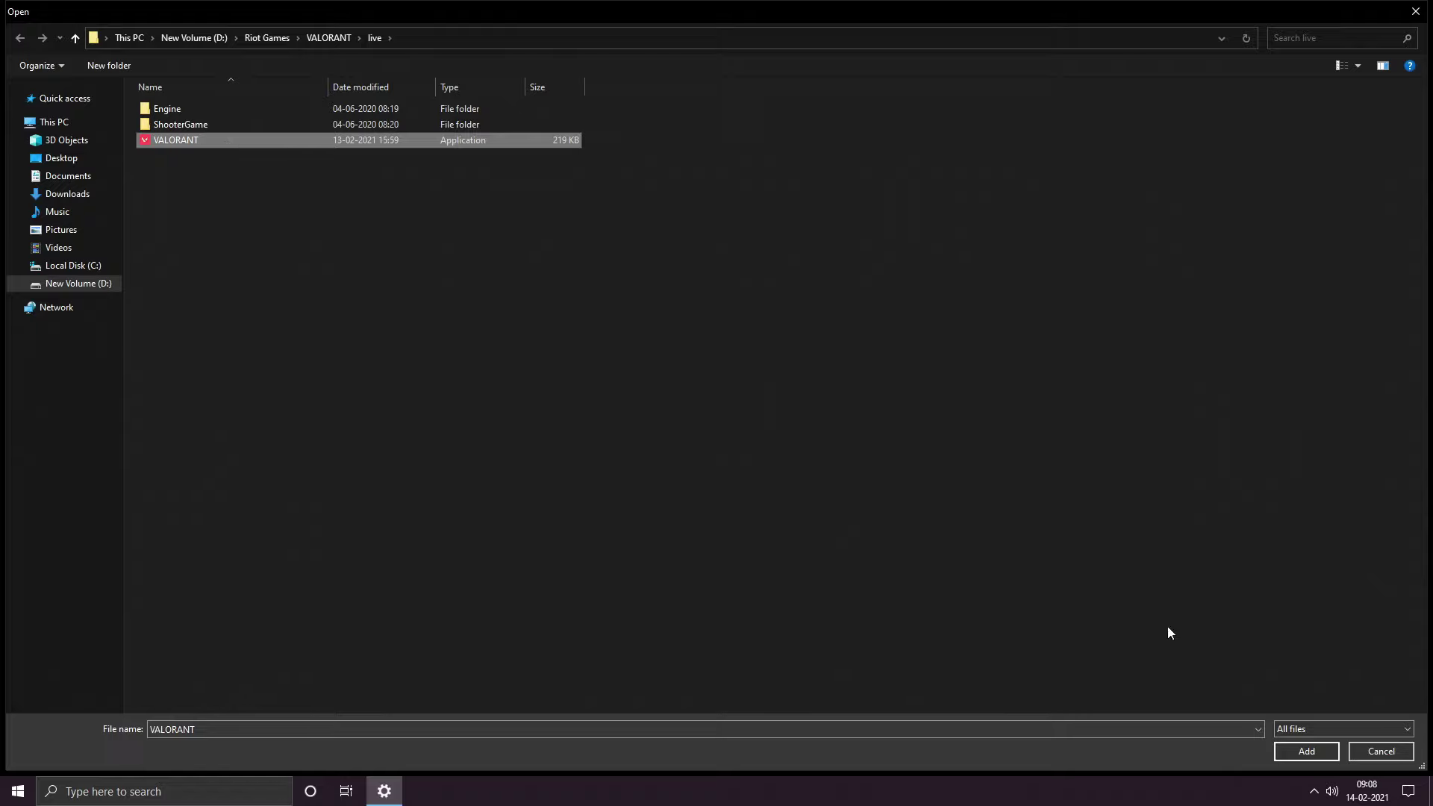
pyautogui.click(1304, 751)
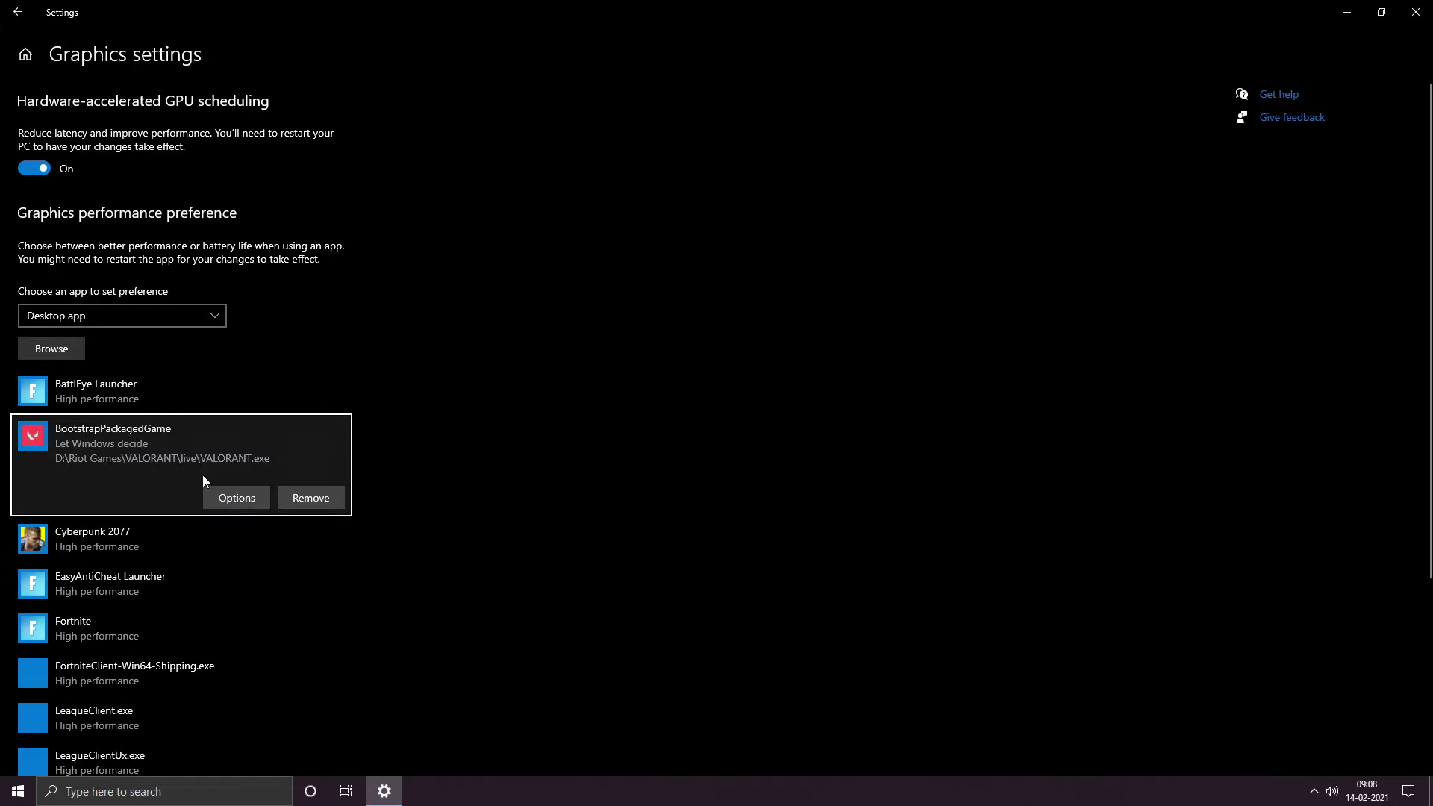
# Set the graphics preference of the added BootstrapPackagedGame entry to High performance and save it
pyautogui.click(208, 501)
pyautogui.click(619, 419)
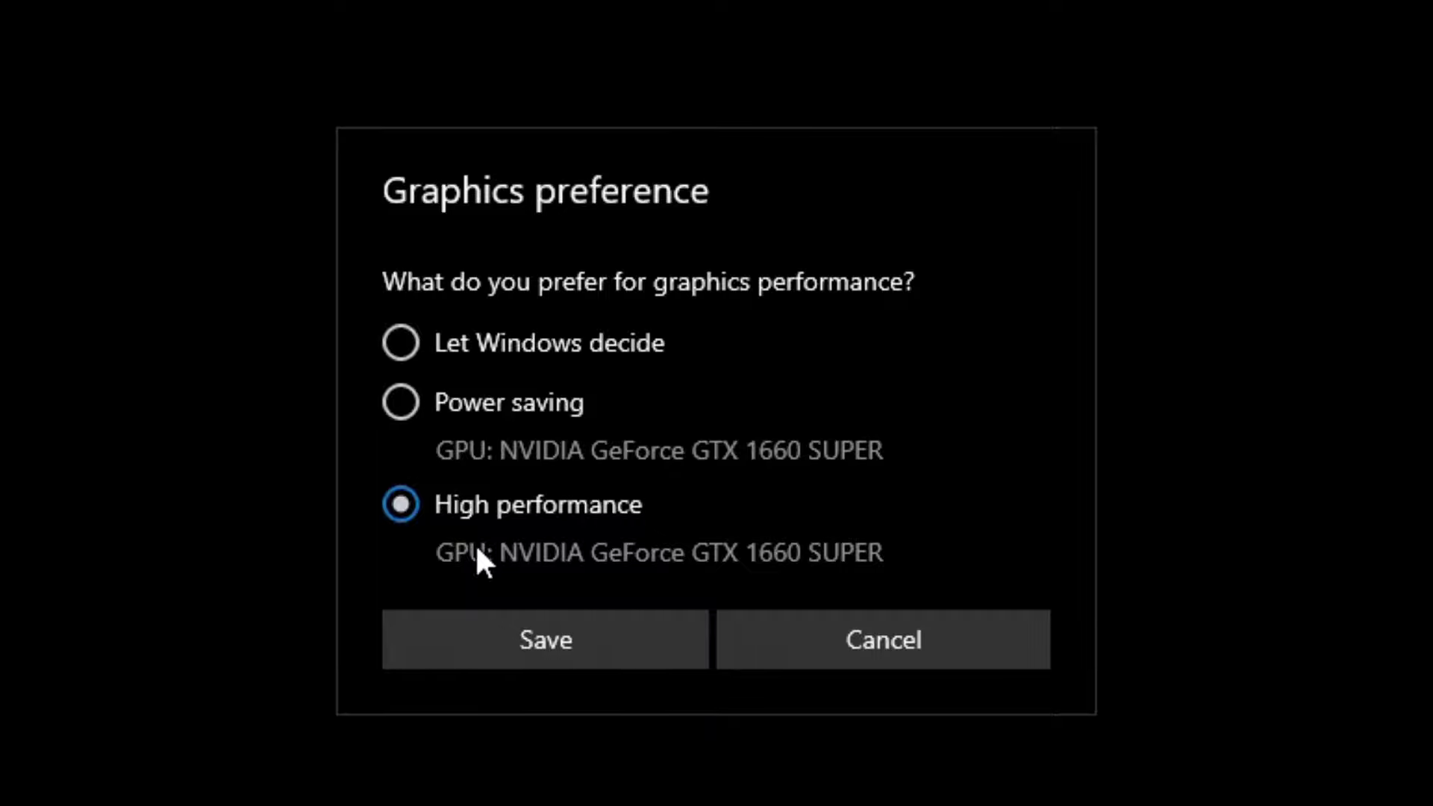
pyautogui.click(584, 648)
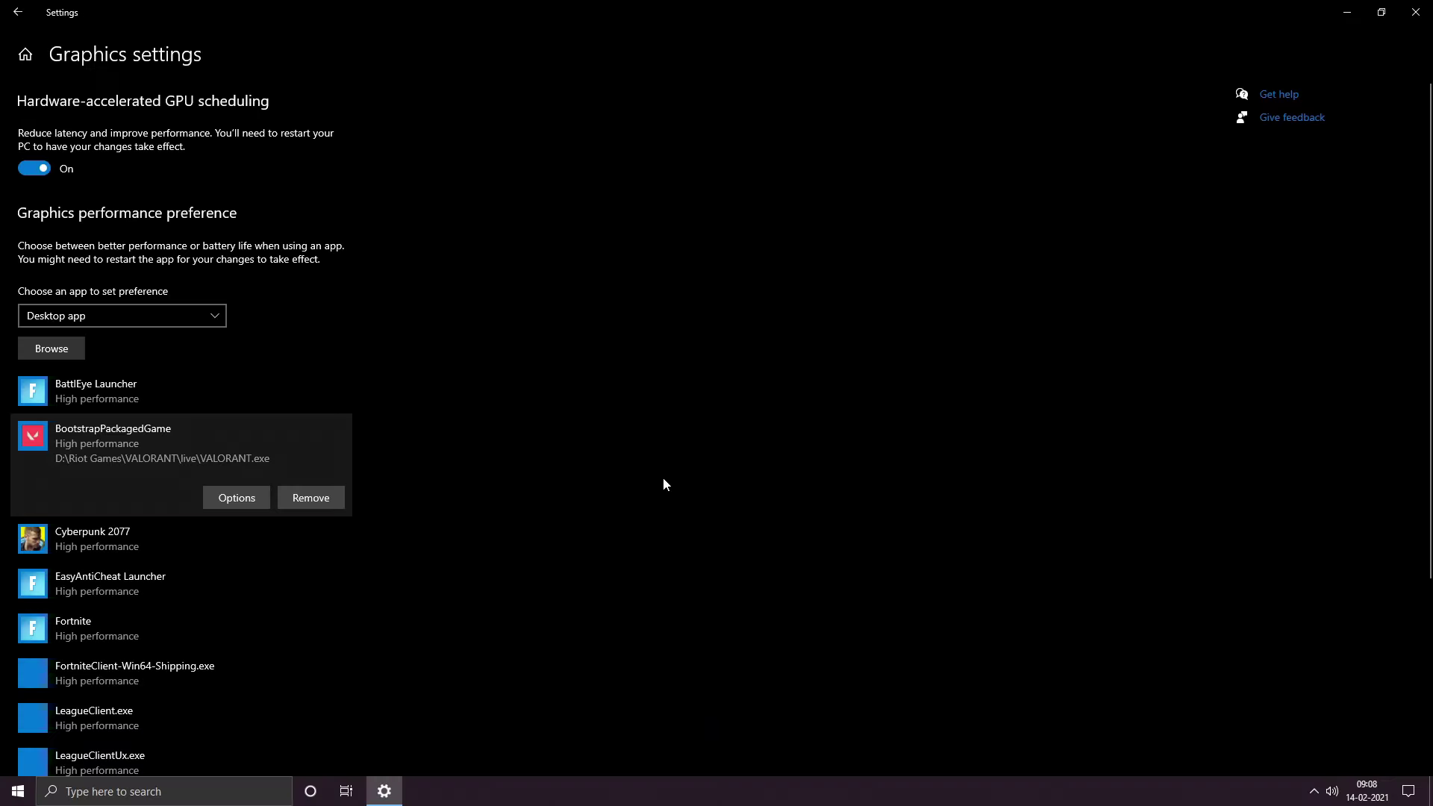
# Add the VALORANT-Win64-Shipping application from ShooterGame > Binaries > Win64 to the graphics performance preference list
pyautogui.click(73, 344)
pyautogui.doubleClick(248, 124)
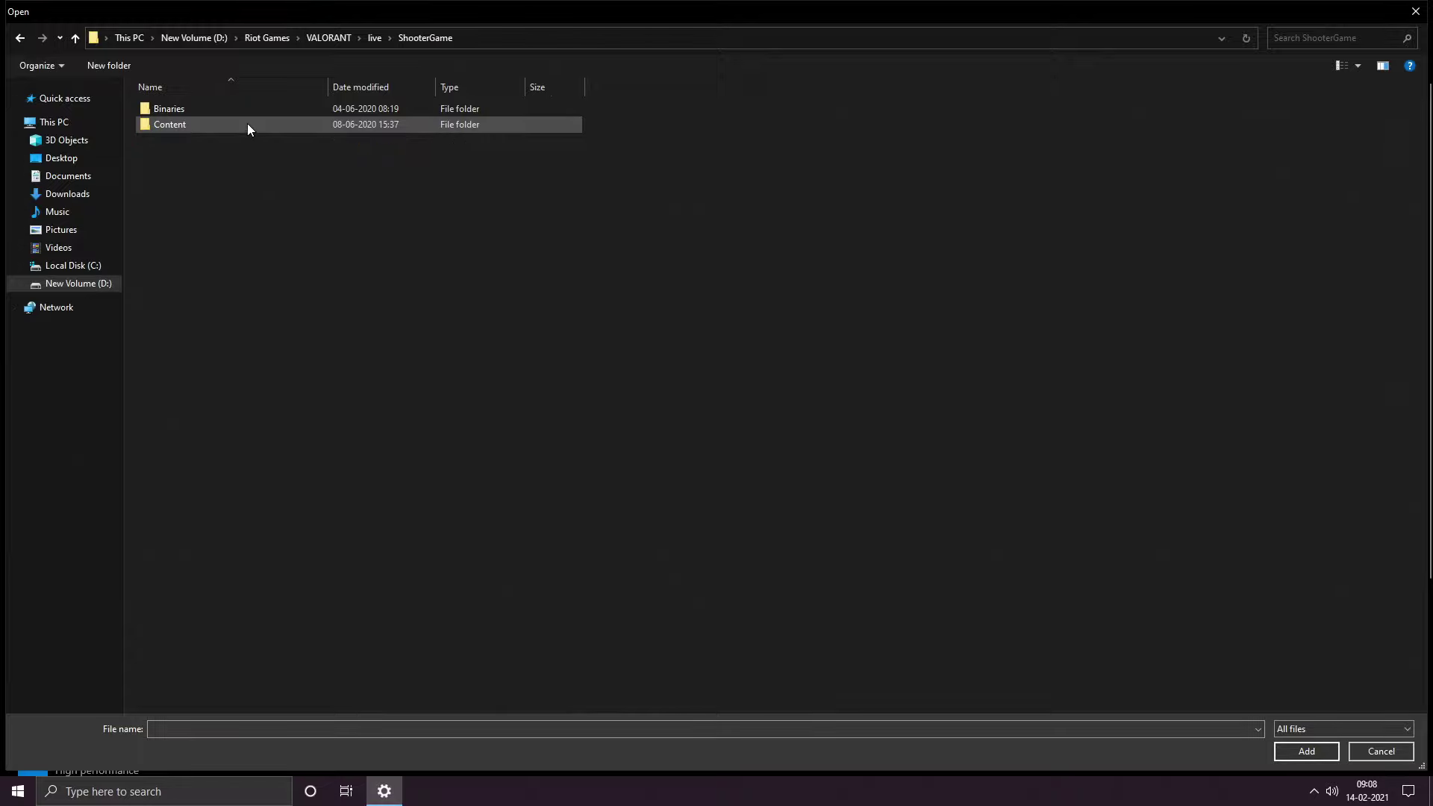
pyautogui.doubleClick(257, 111)
pyautogui.doubleClick(257, 111)
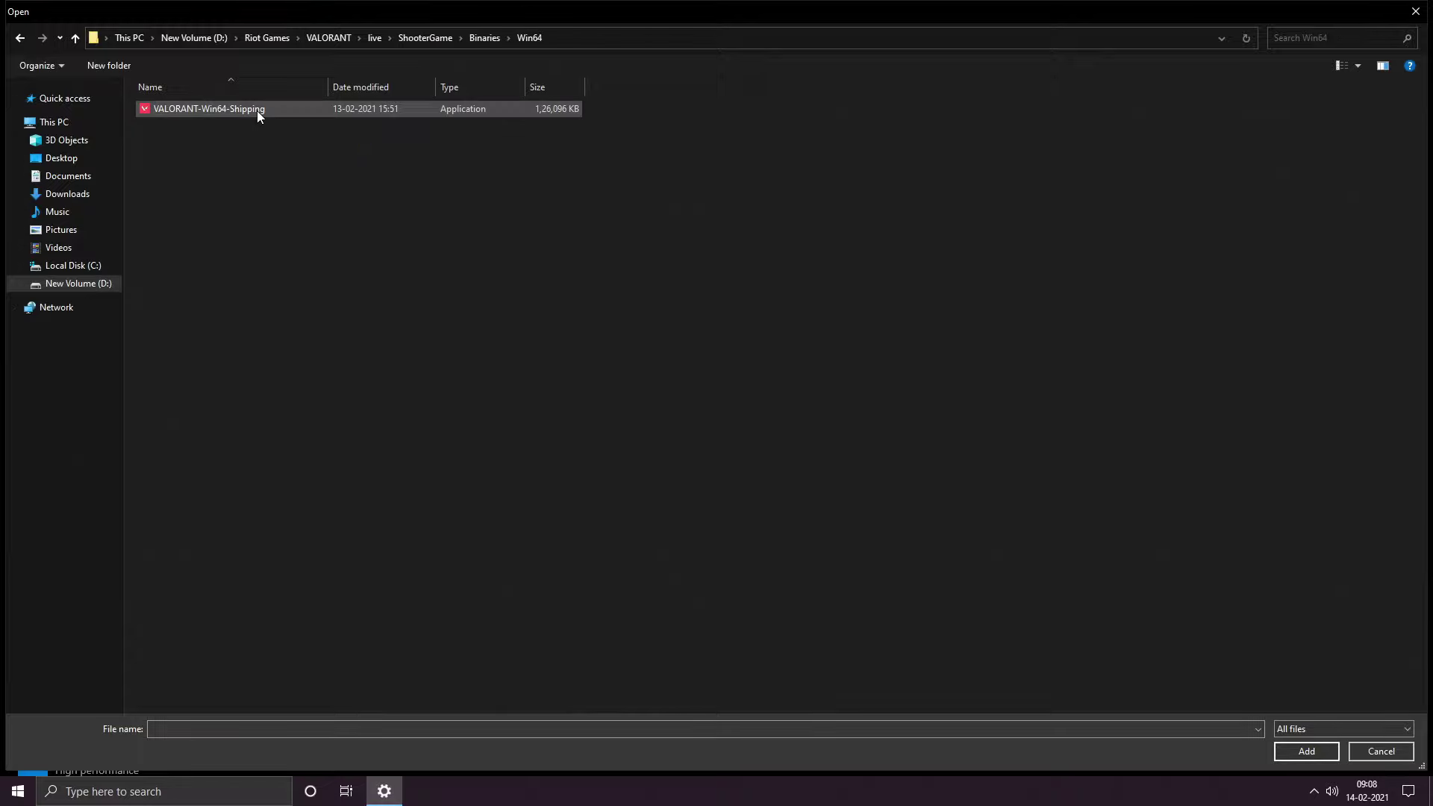
pyautogui.click(256, 110)
pyautogui.click(1305, 751)
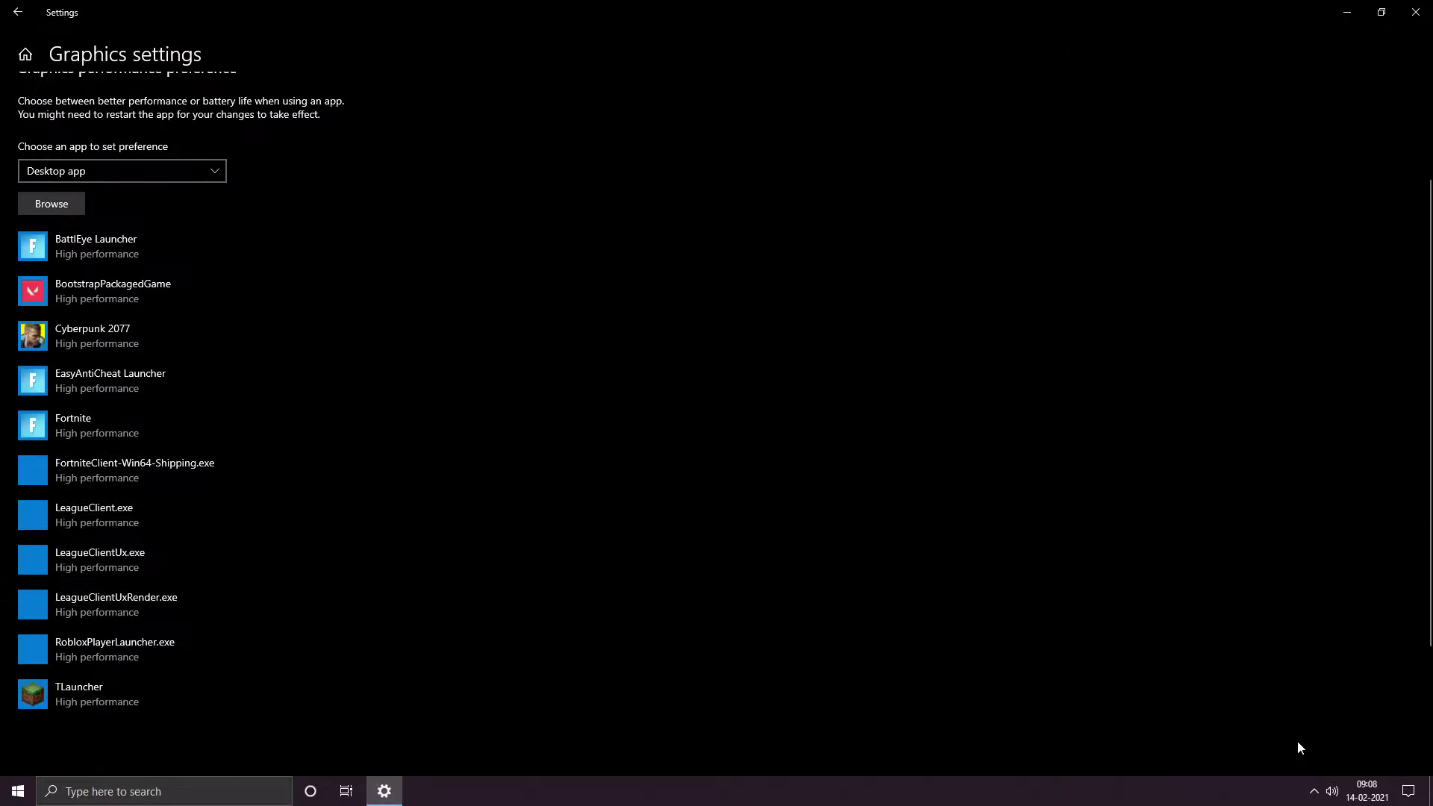
# Save High performance as the graphics preference for the VALORANT-Win64-Shipping entry and close Settings
pyautogui.click(266, 730)
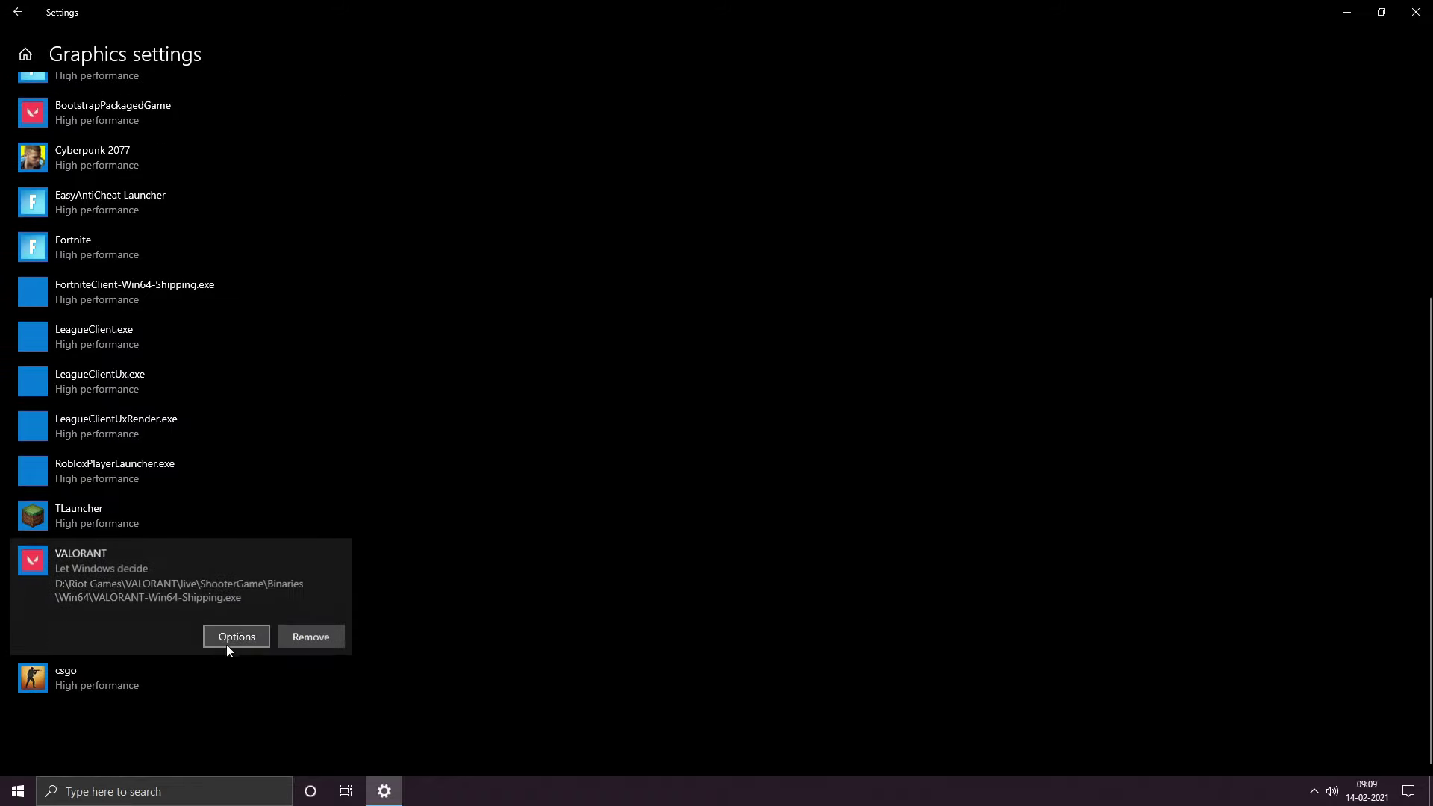
pyautogui.click(227, 633)
pyautogui.click(623, 425)
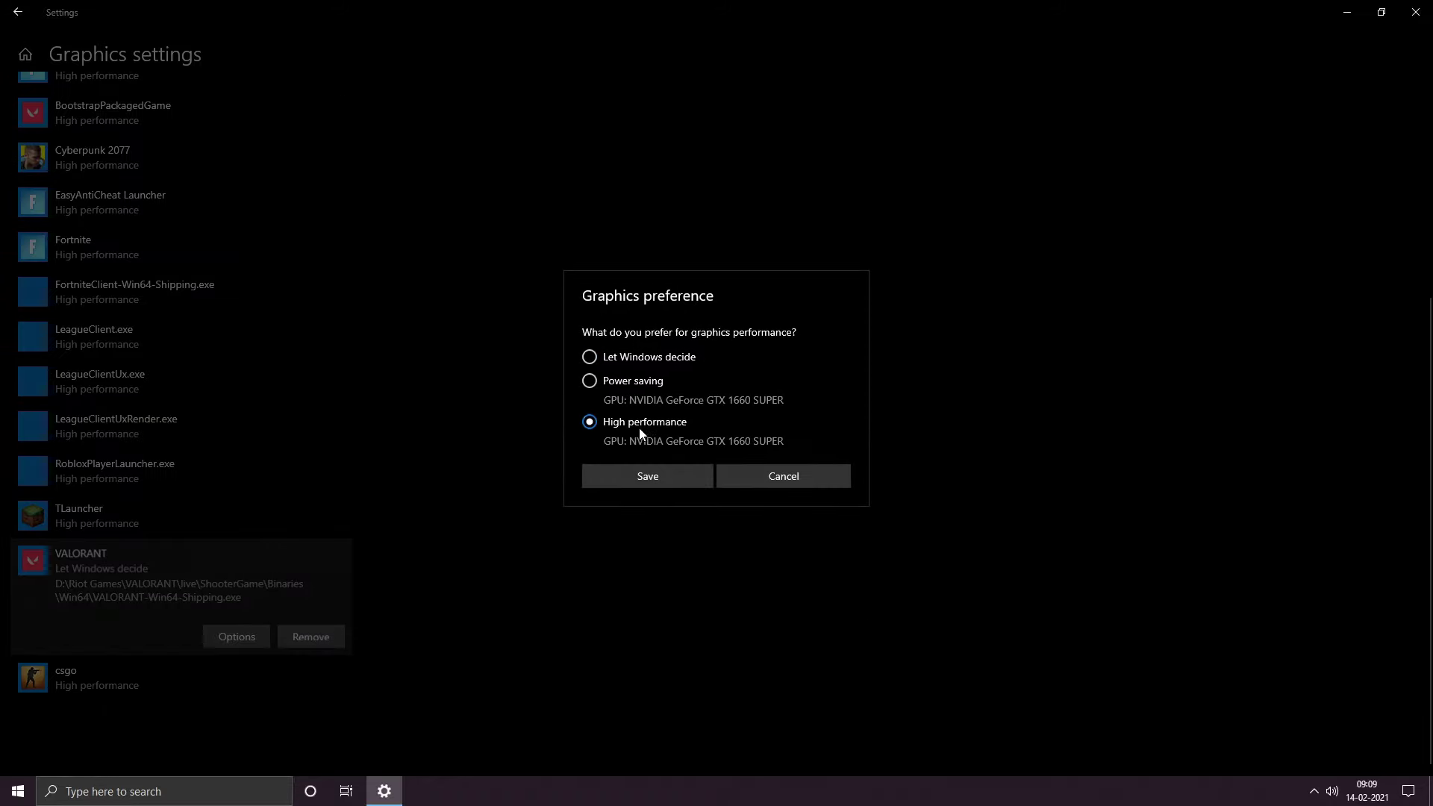
pyautogui.click(662, 476)
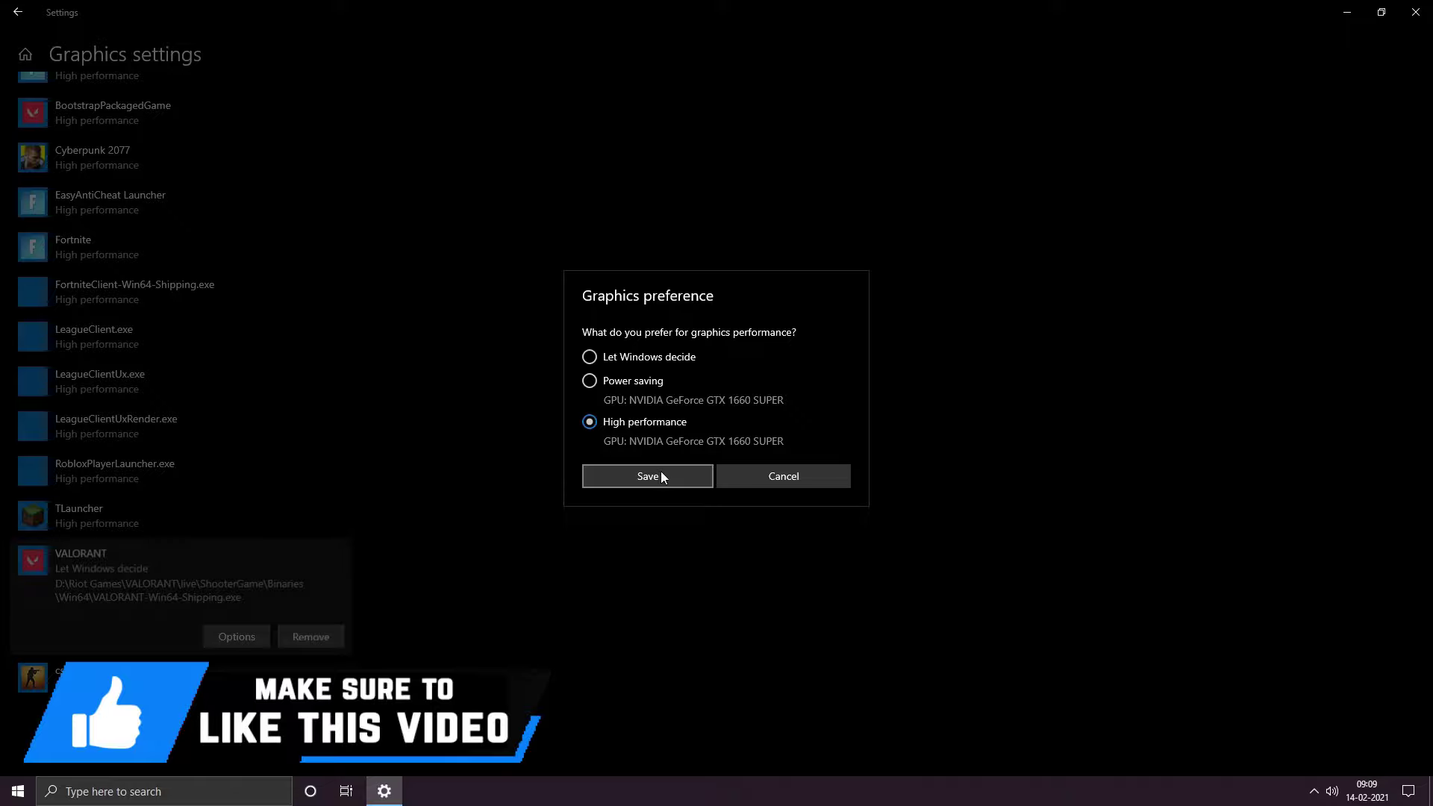
pyautogui.scroll(10, 672, 462)
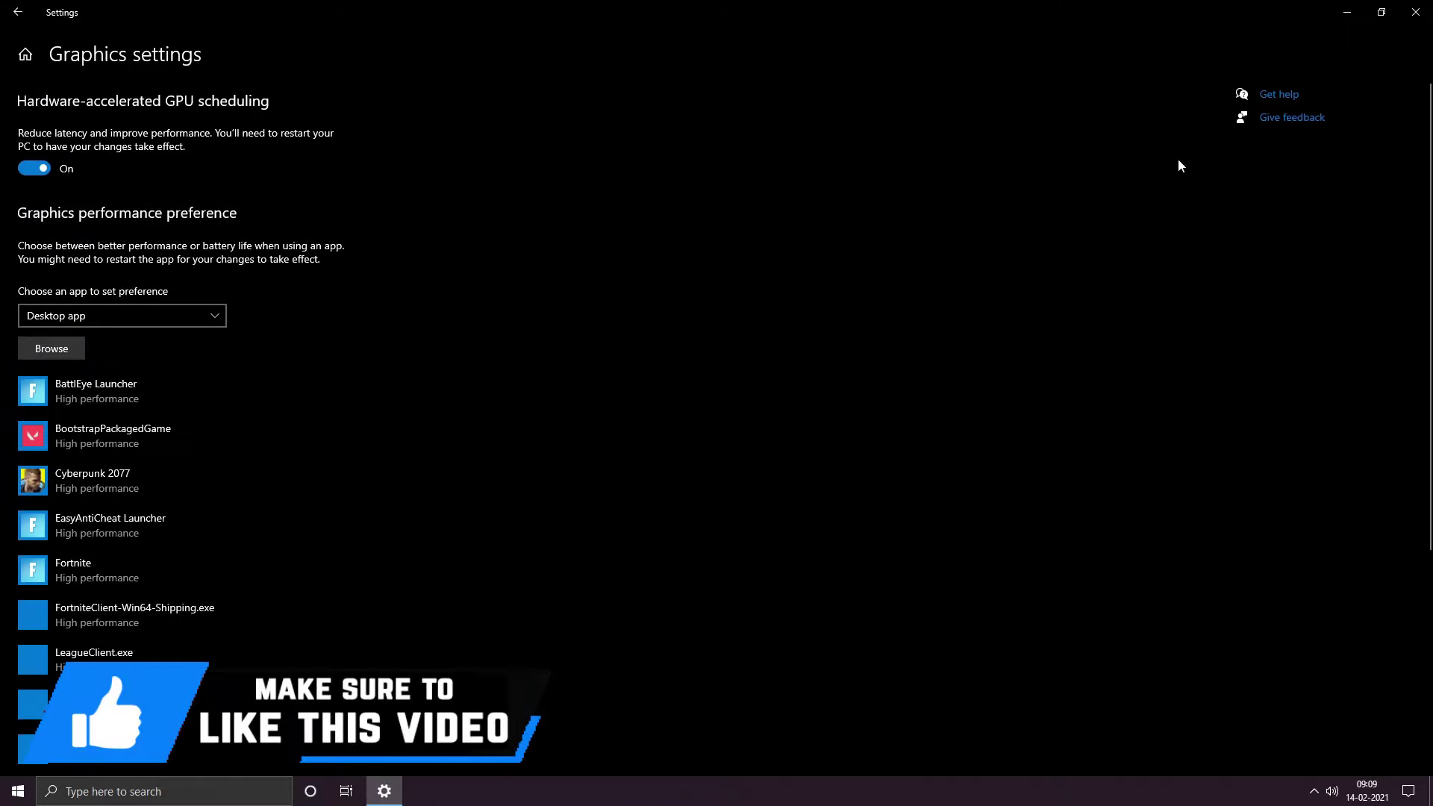
pyautogui.click(1414, 12)
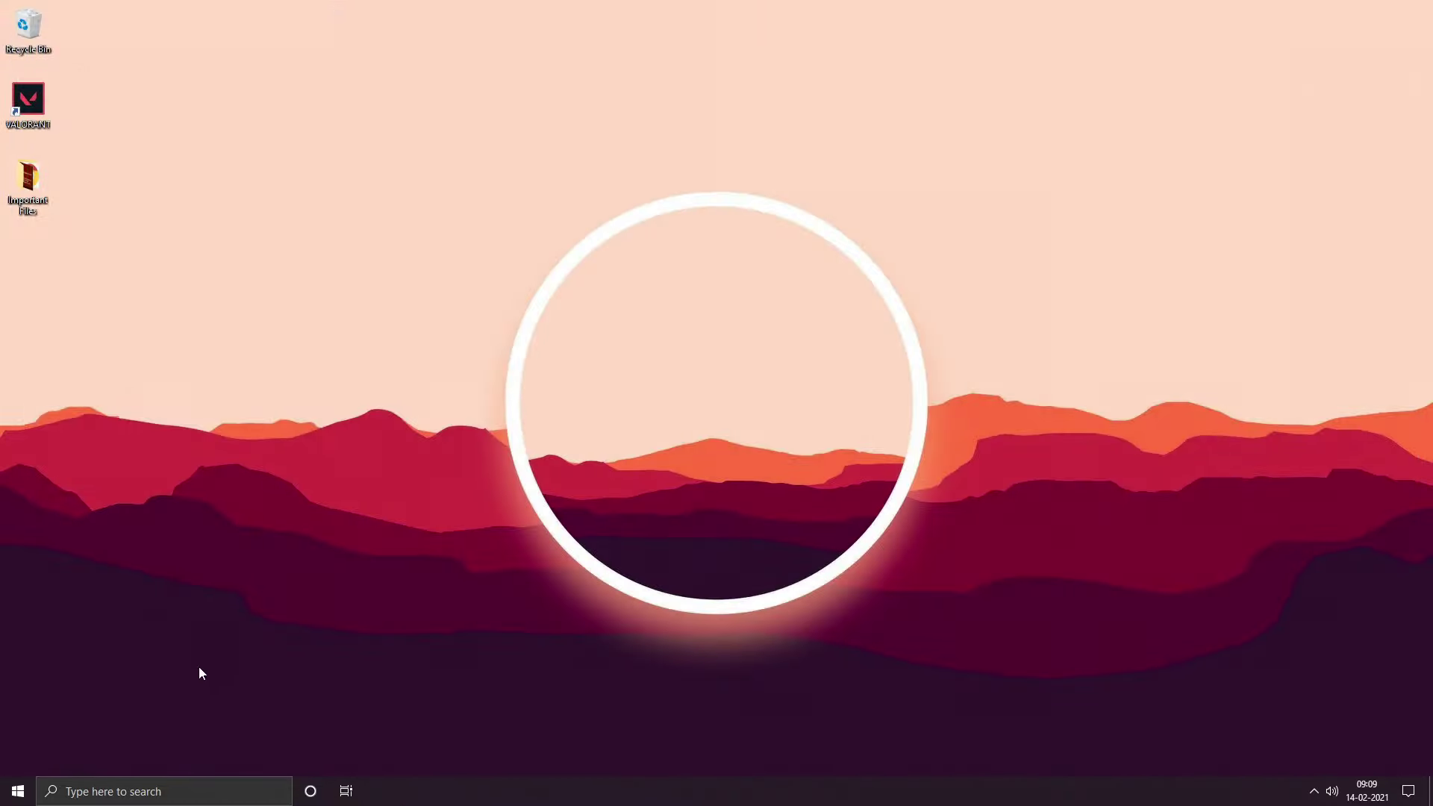
# Search for "this pc", open its properties and bring up the Performance Options through the advanced system settings
pyautogui.click(134, 792)
pyautogui.write('th')
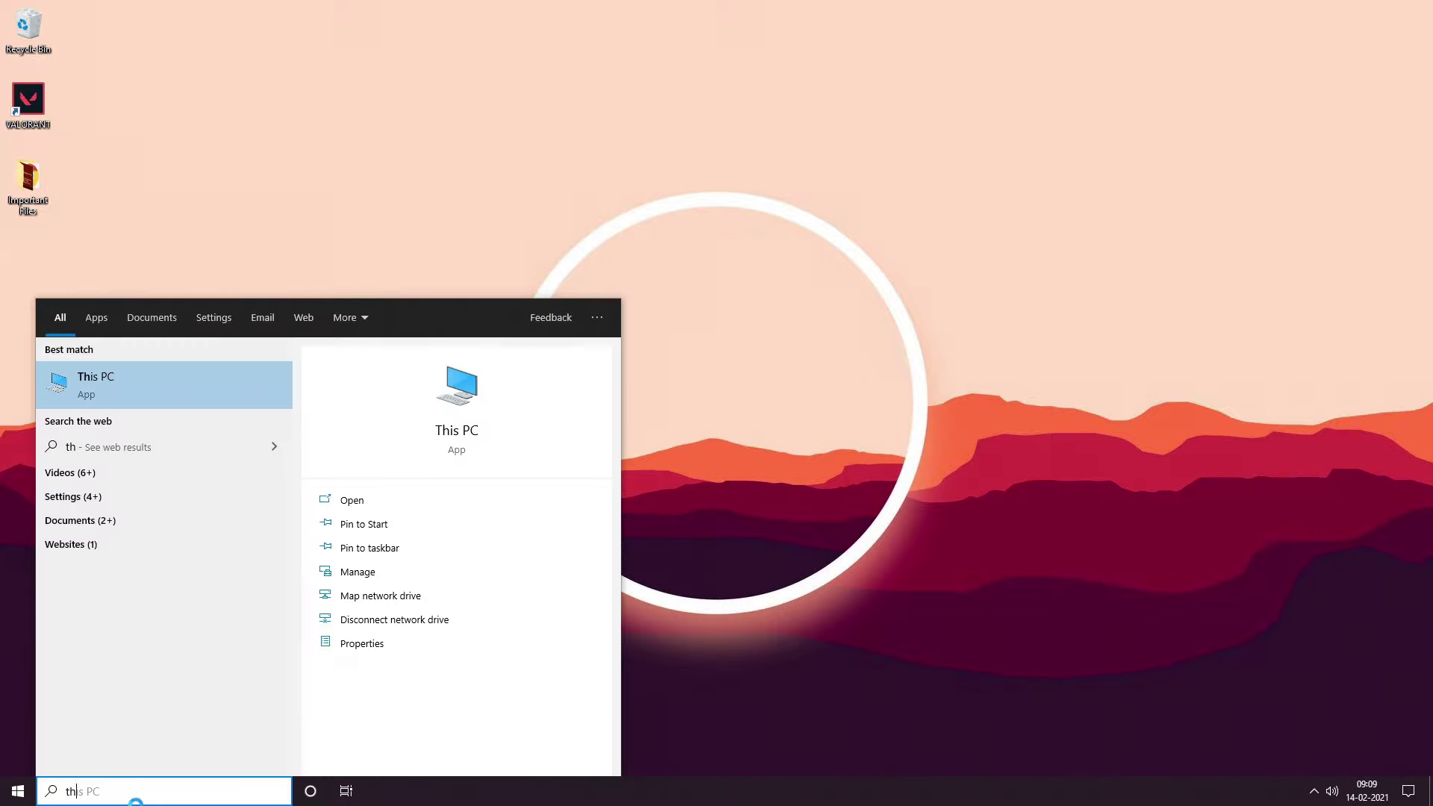
pyautogui.write('is pc')
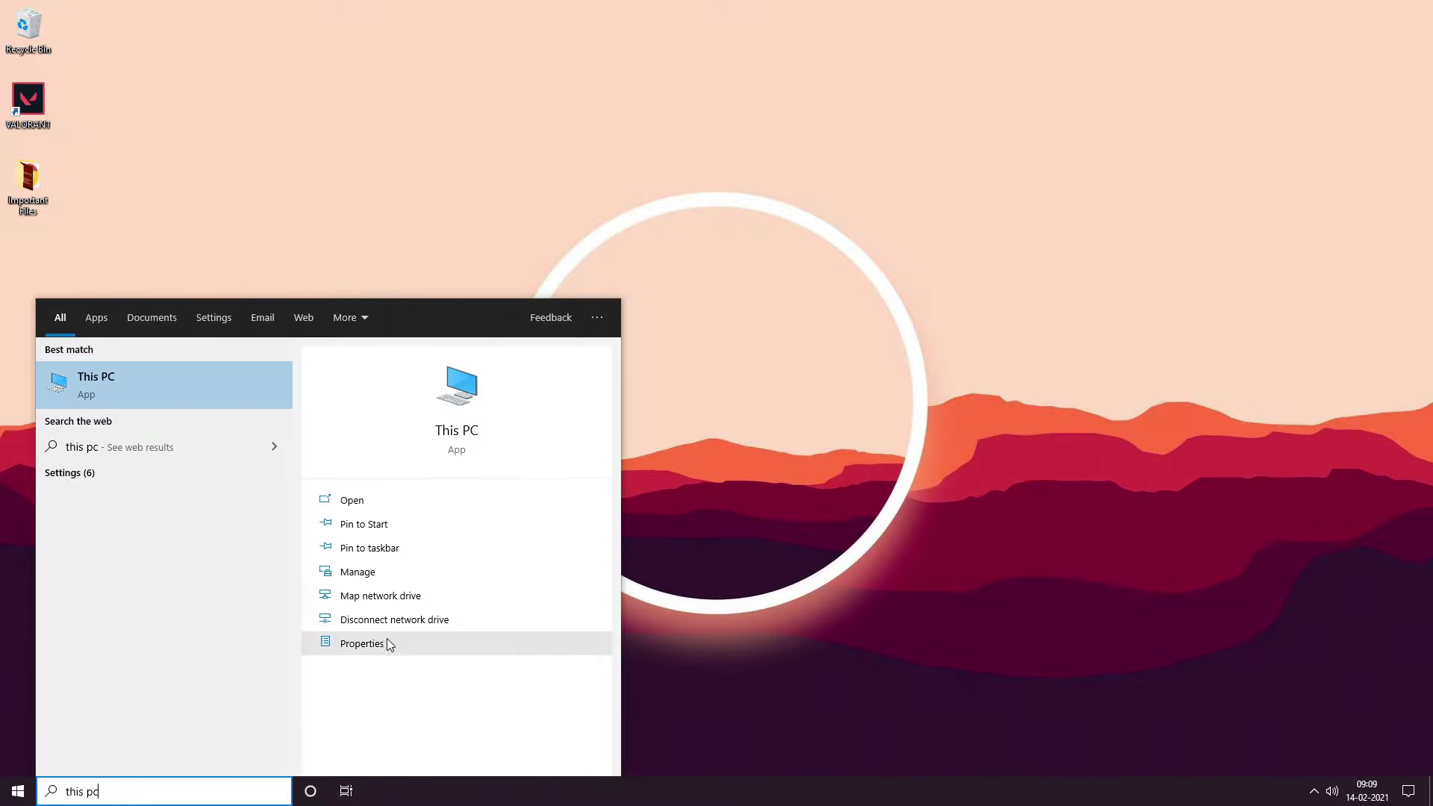
pyautogui.click(387, 644)
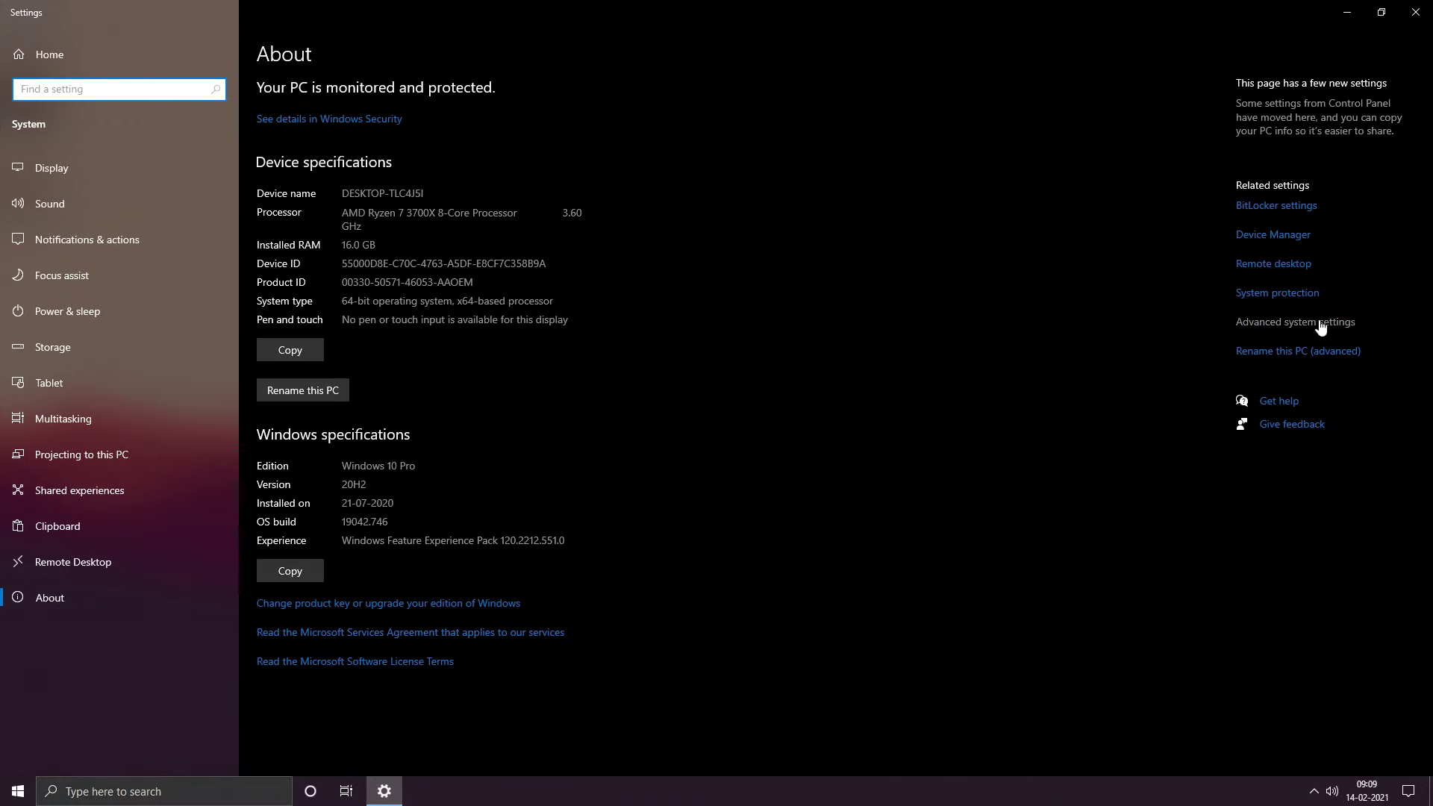
pyautogui.click(1310, 325)
pyautogui.moveTo(193, 33); pyautogui.dragTo(633, 191)
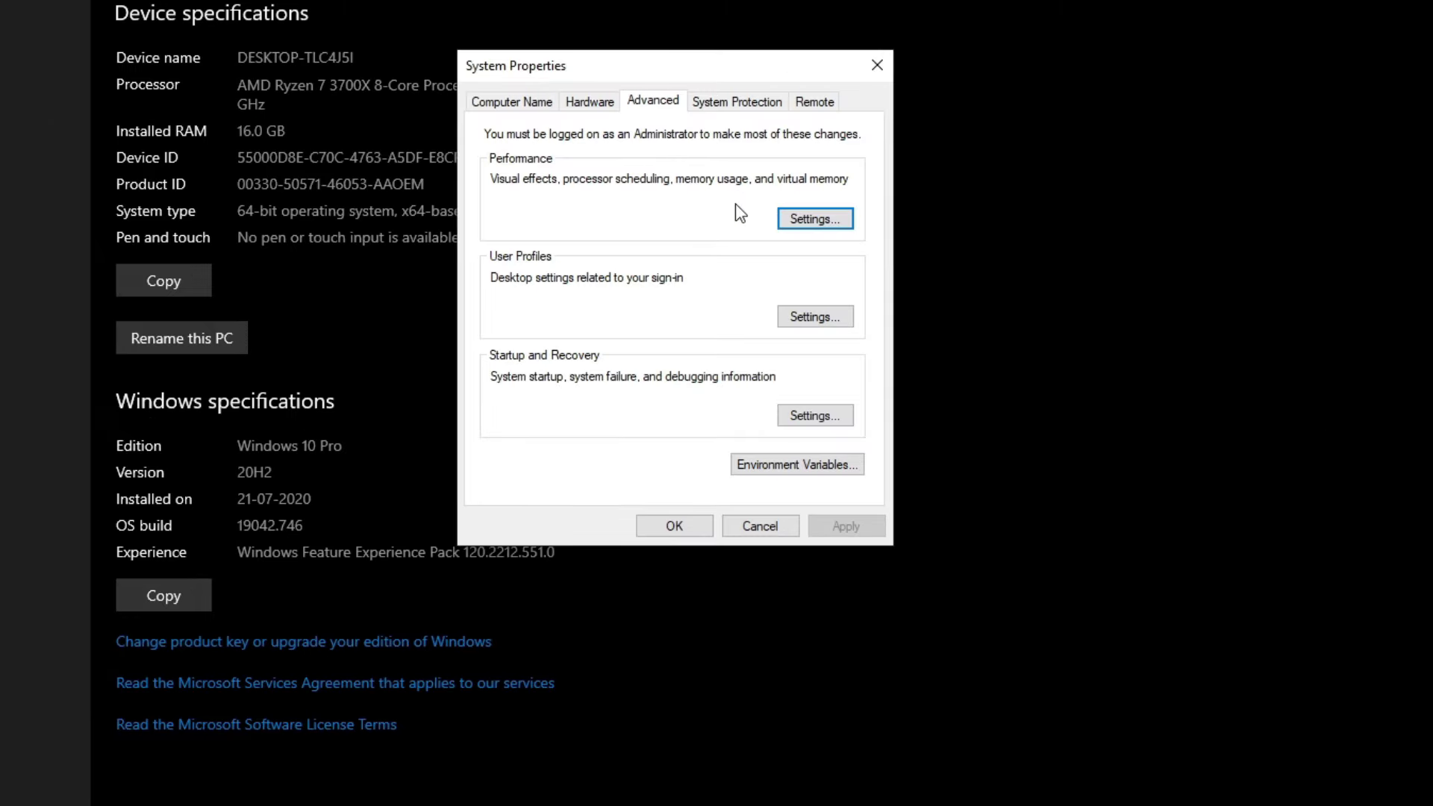
pyautogui.click(815, 219)
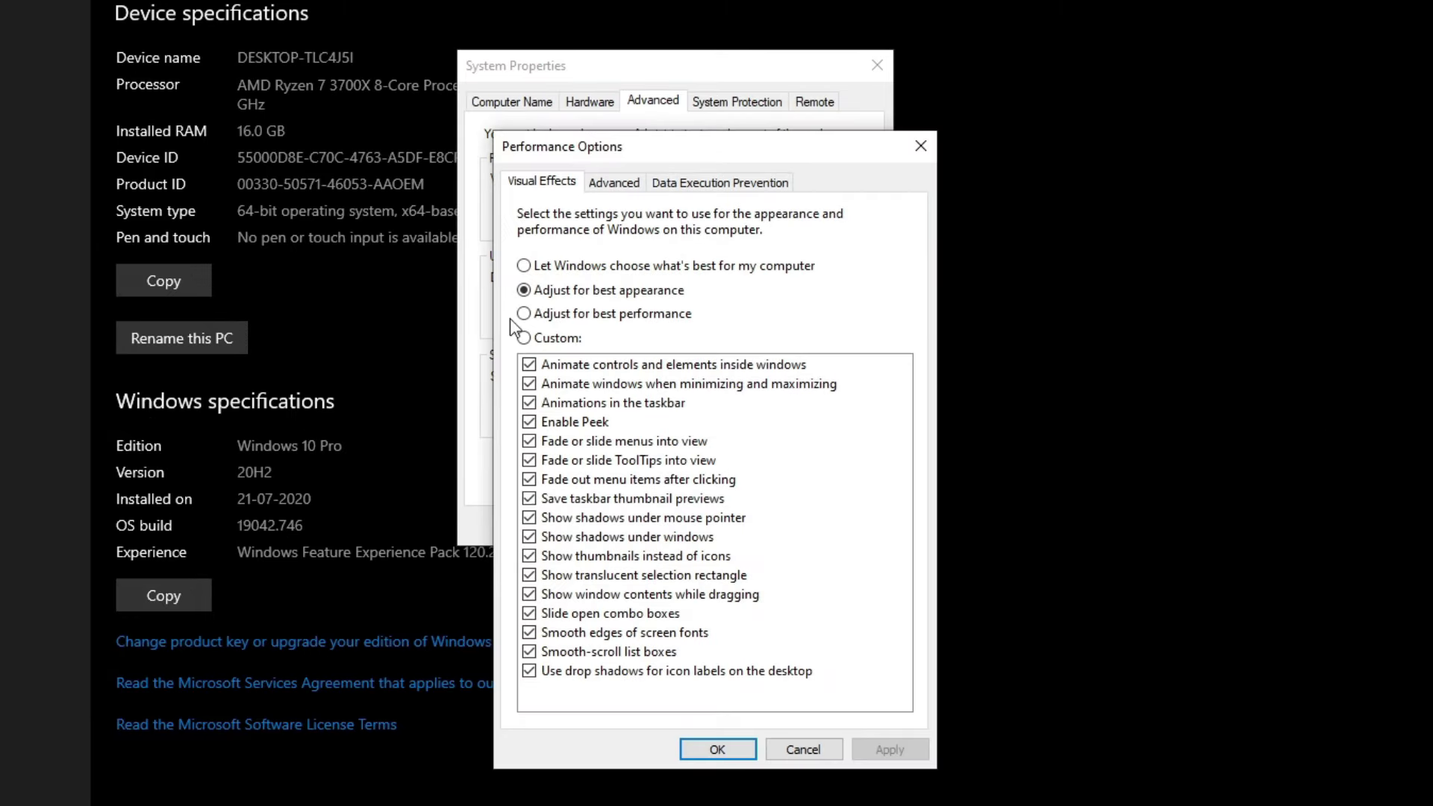
# Adjust visual effects for best performance, enable only thumbnails instead of icons and smooth edges of screen fonts, apply, and close all windows
pyautogui.click(583, 312)
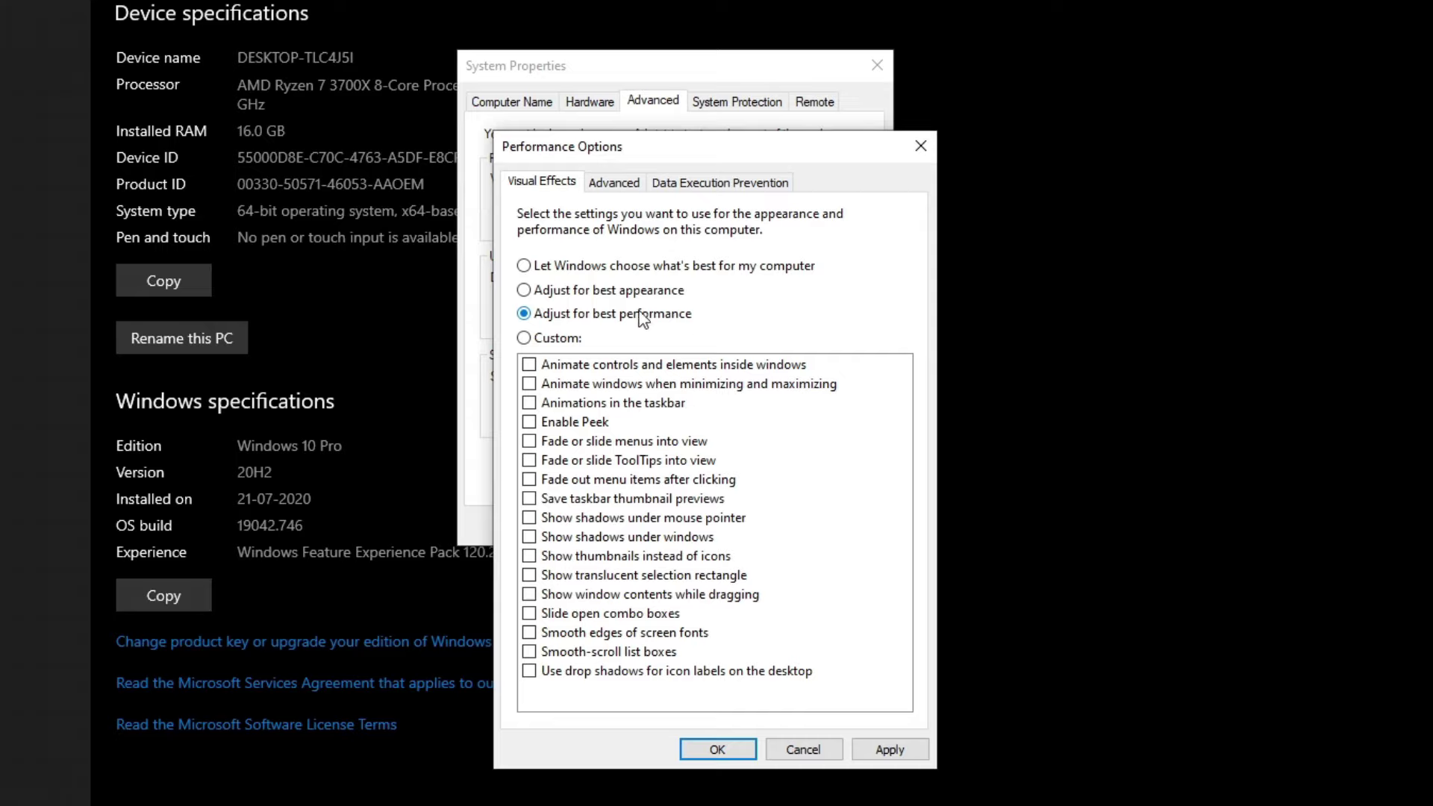
pyautogui.click(573, 558)
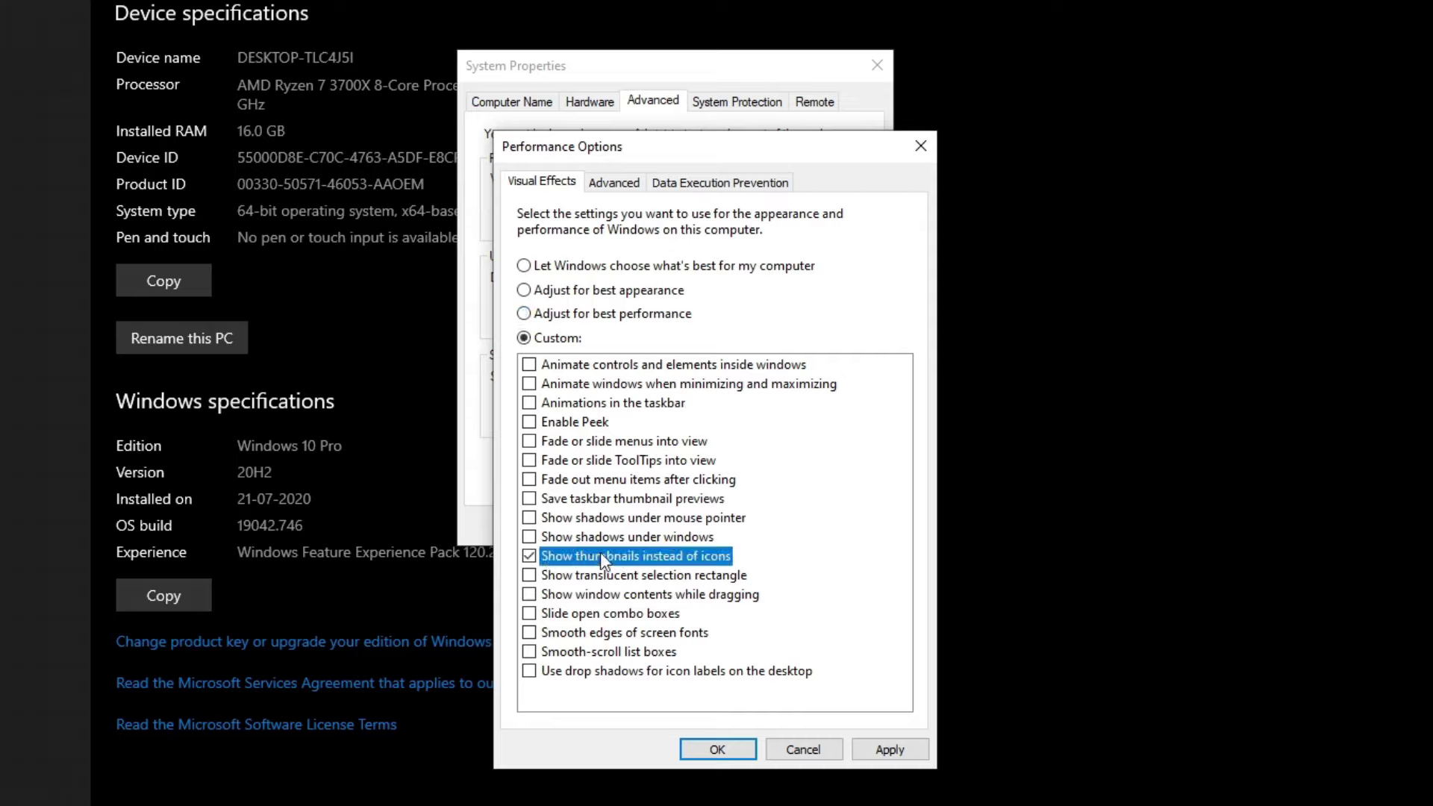
pyautogui.click(624, 633)
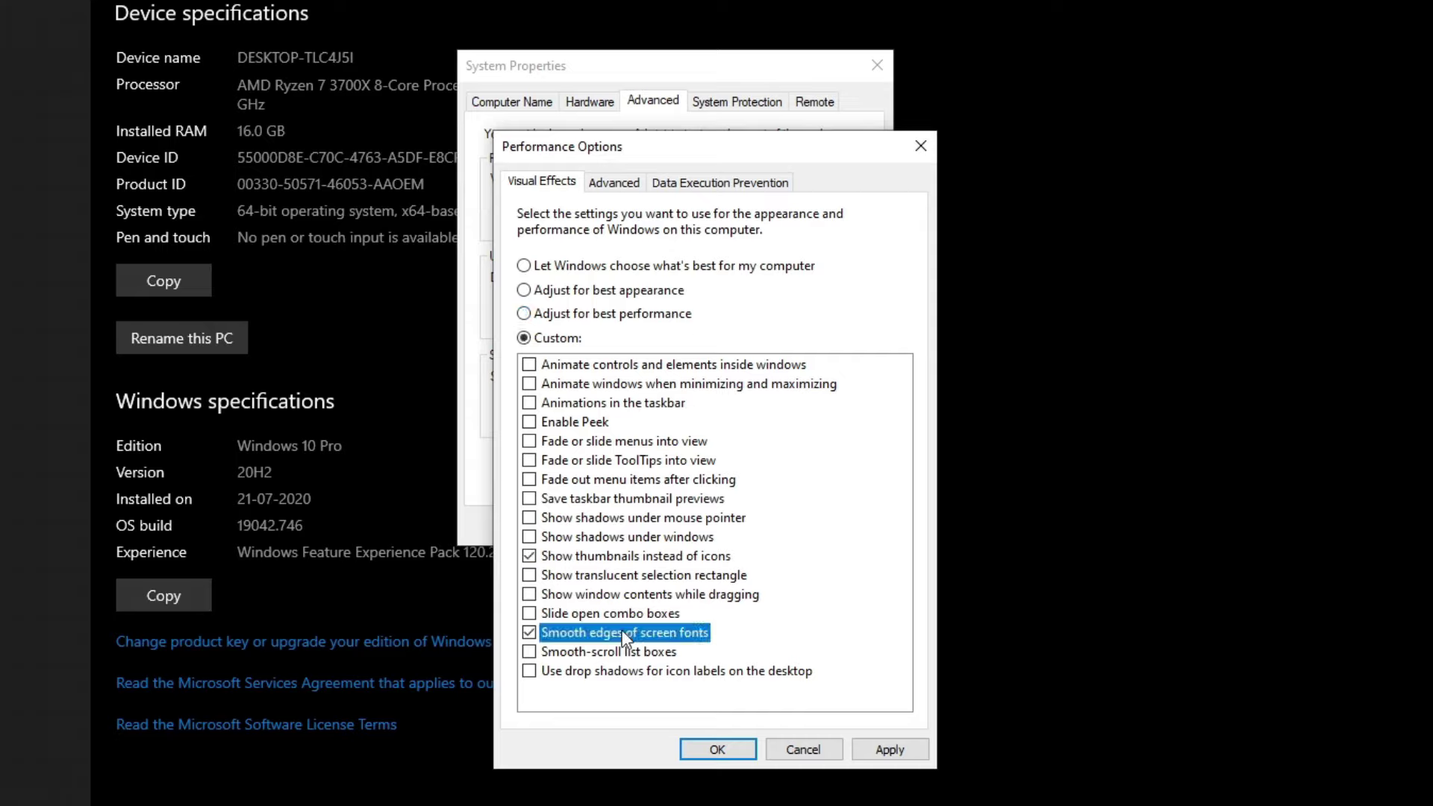
pyautogui.click(895, 750)
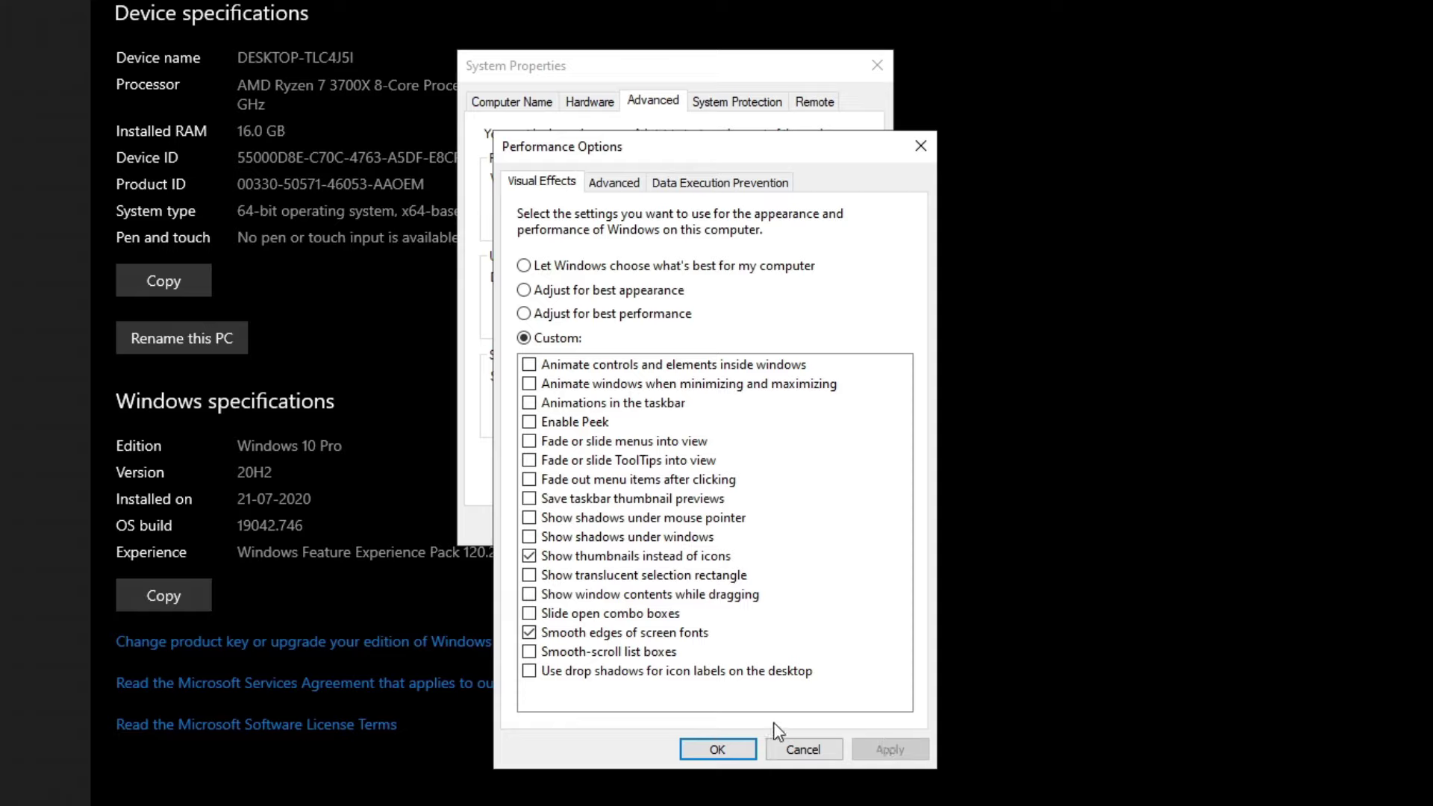
pyautogui.click(723, 752)
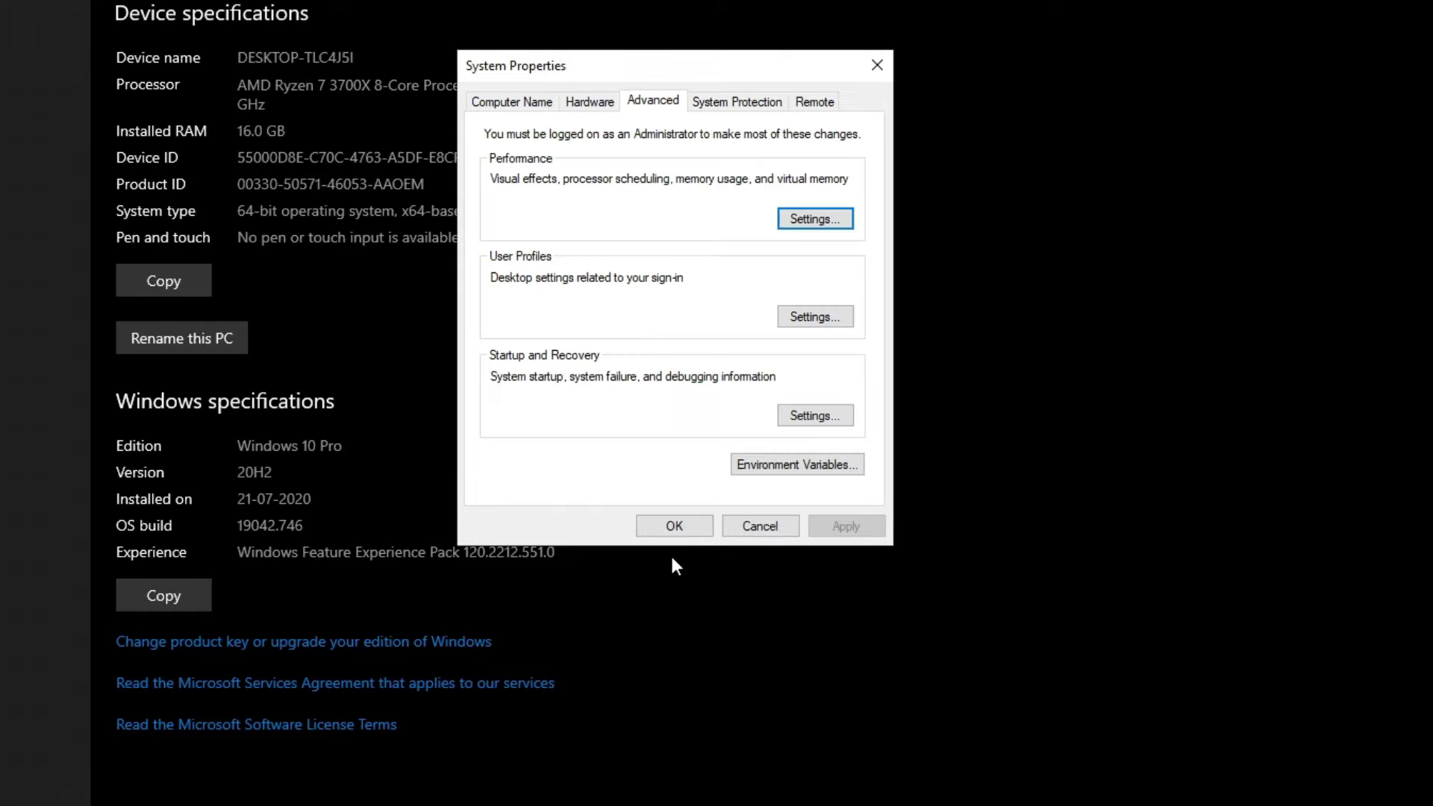
pyautogui.click(687, 521)
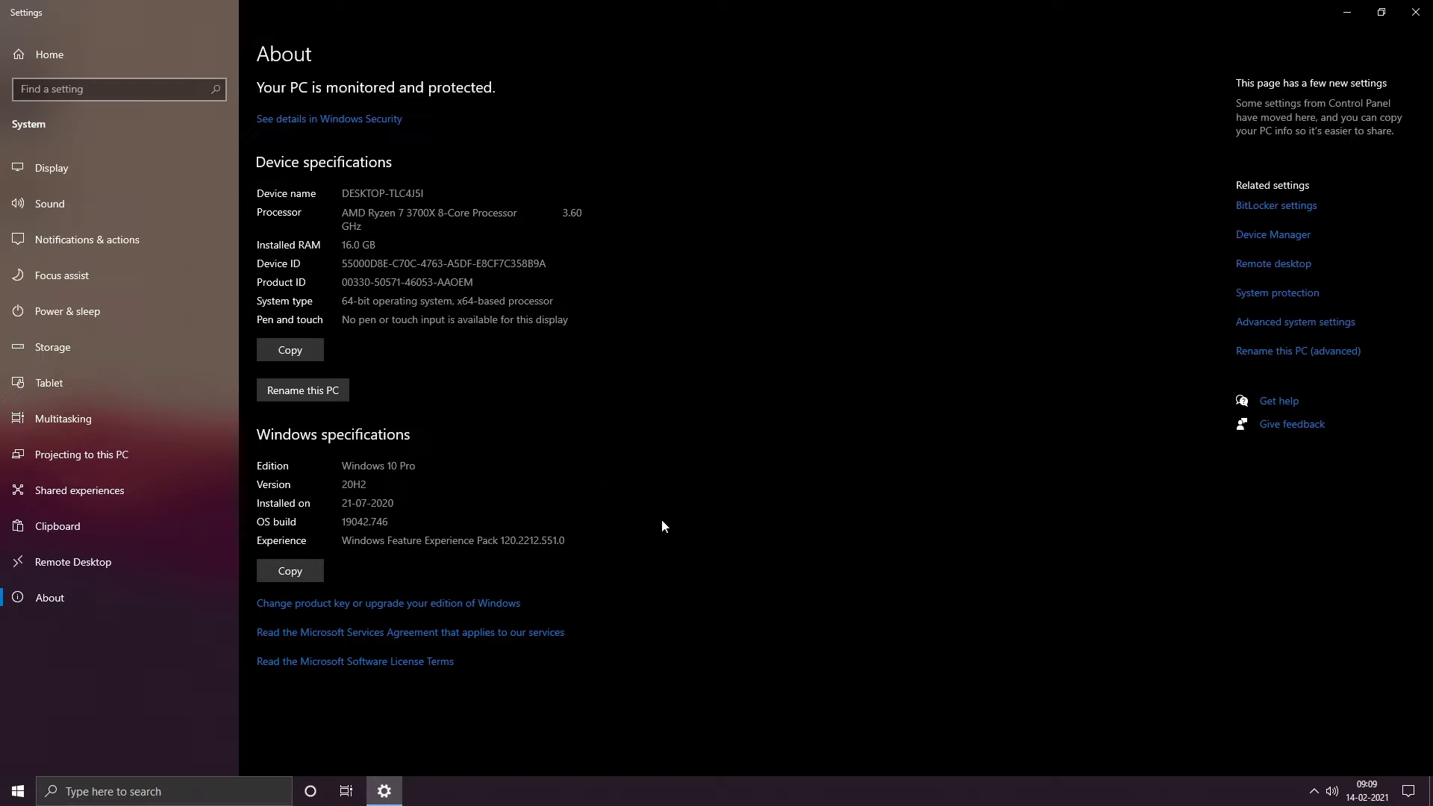
pyautogui.click(1412, 14)
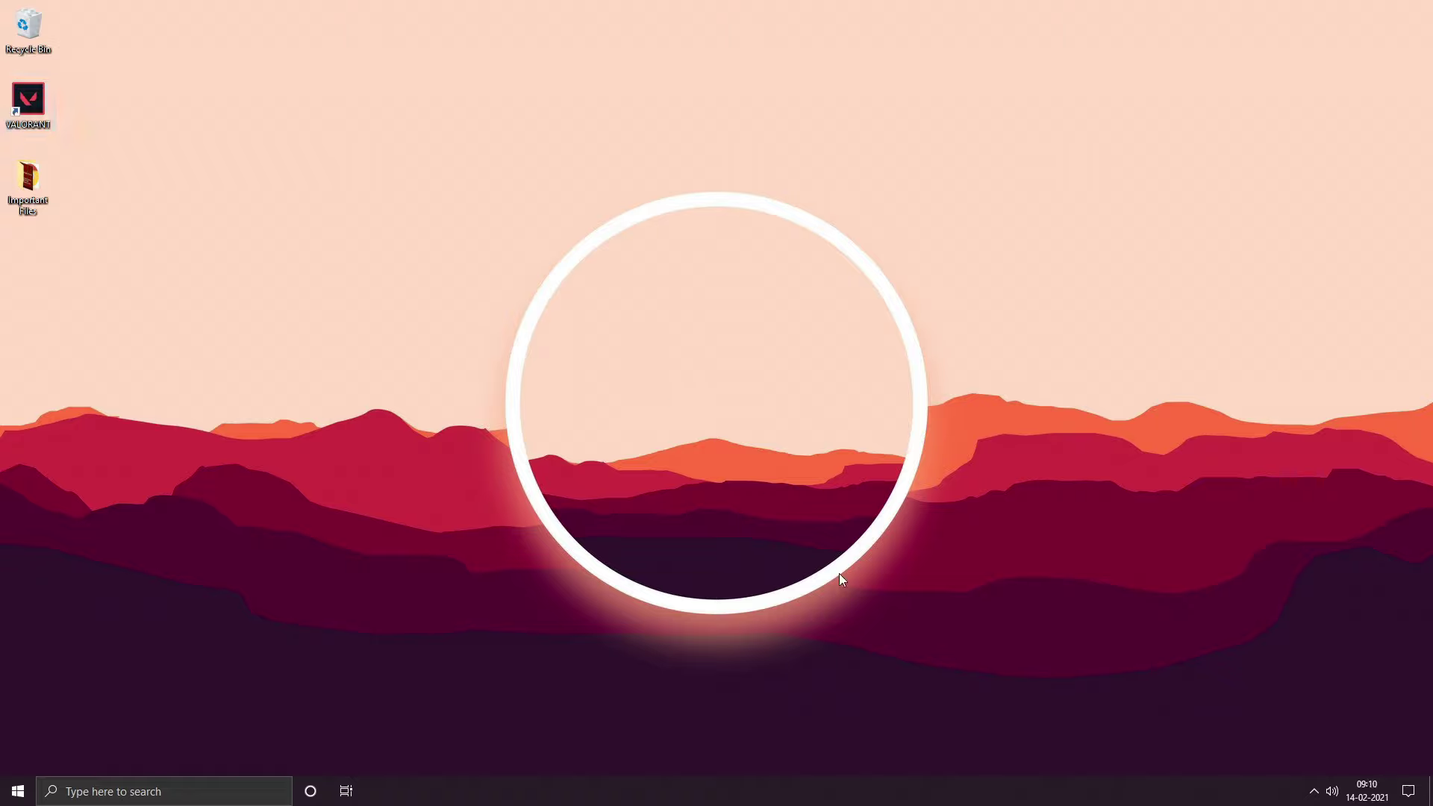
# Open Task Manager and bring up the list of startup apps
pyautogui.rightClick(966, 537)
pyautogui.click(781, 472)
pyautogui.rightClick(916, 791)
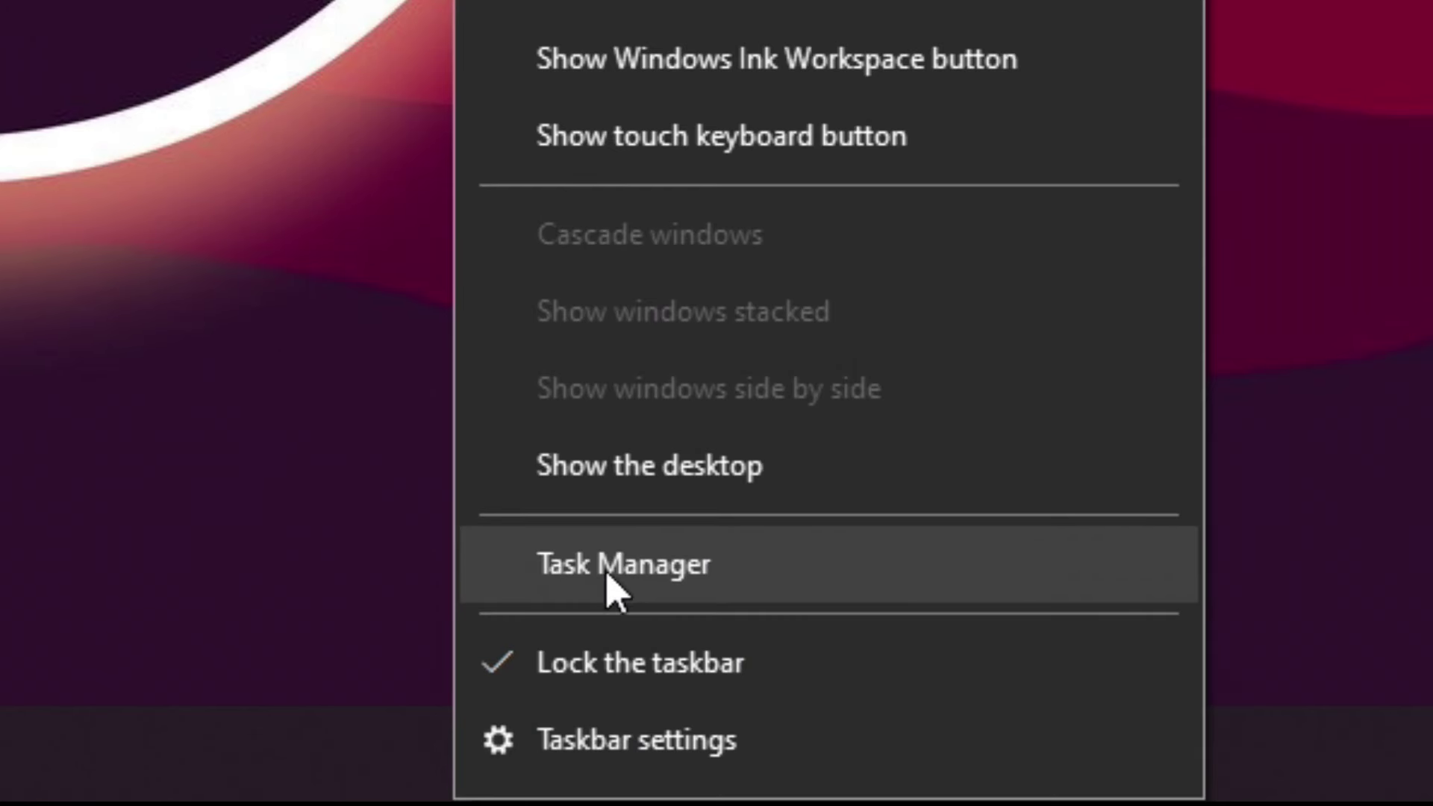
pyautogui.click(924, 736)
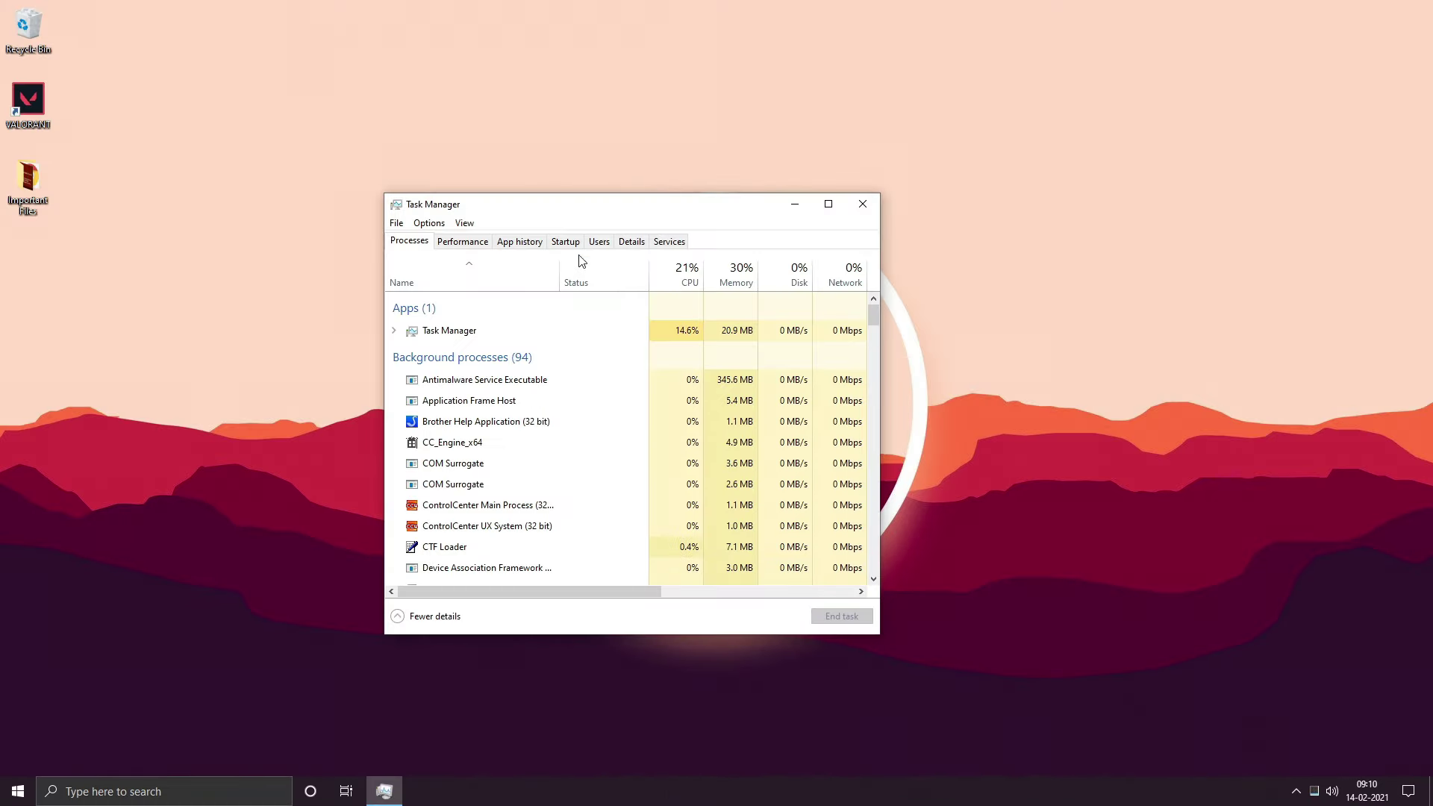
pyautogui.click(567, 241)
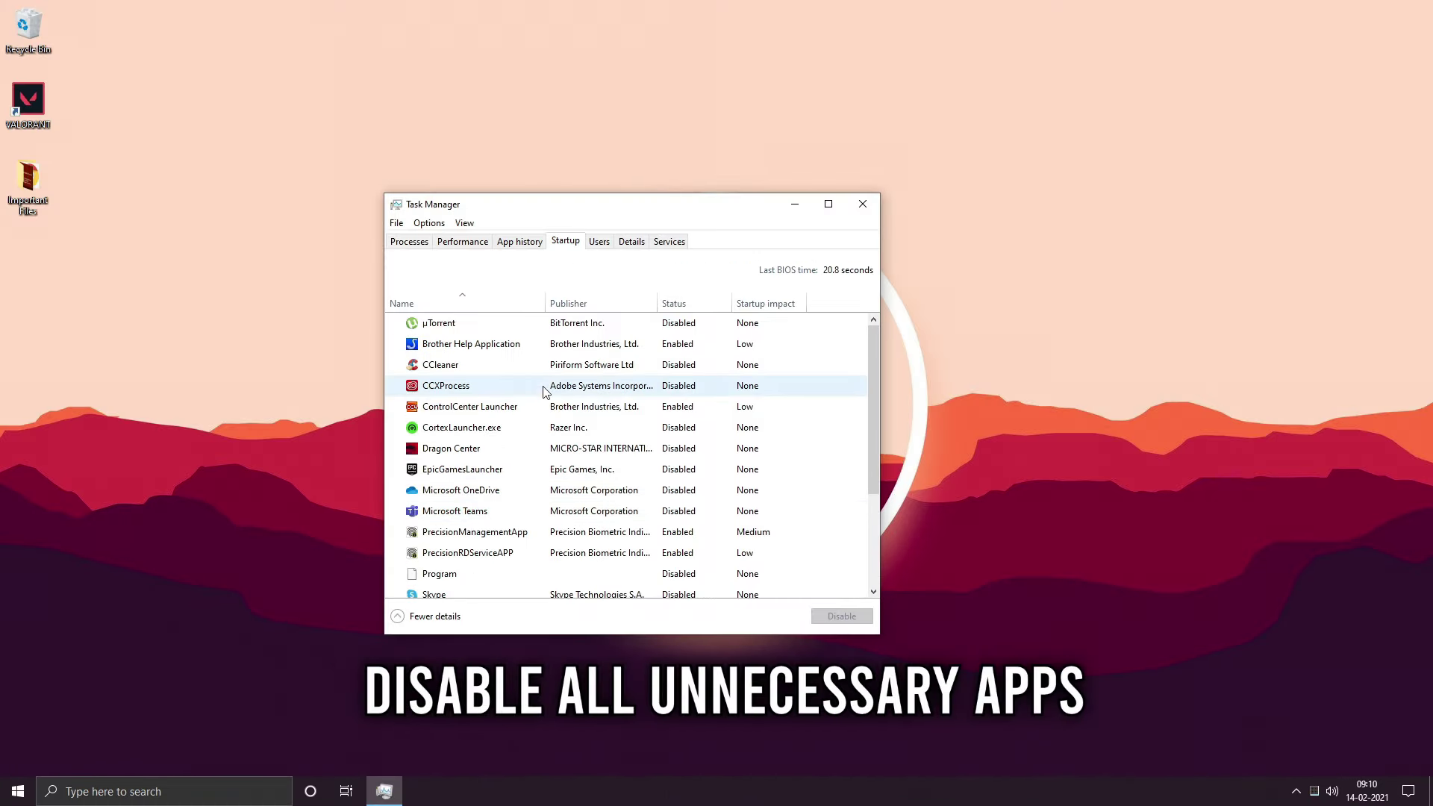
# Disable Brother Help Application from launching at startup
pyautogui.click(628, 328)
pyautogui.rightClick(641, 322)
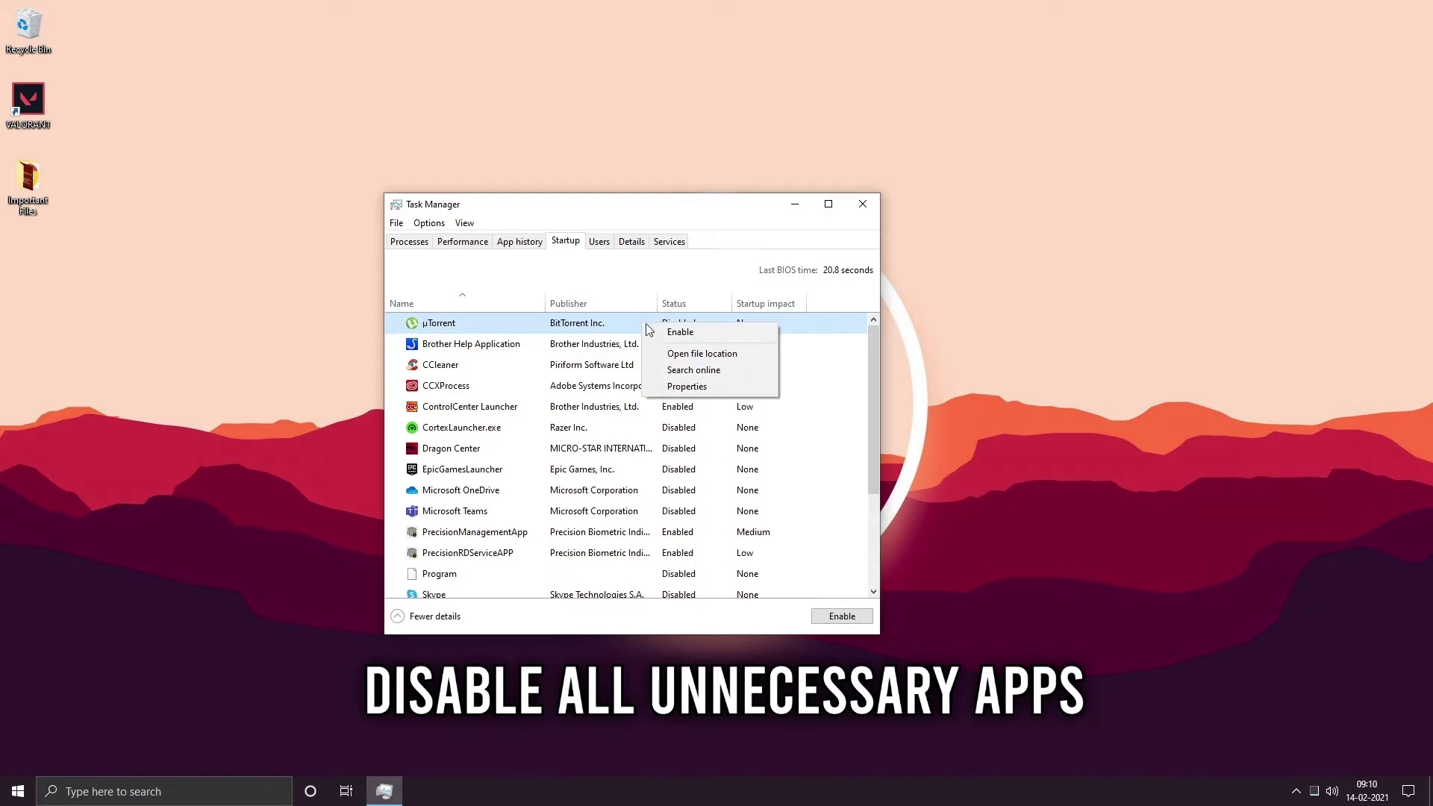
pyautogui.click(597, 325)
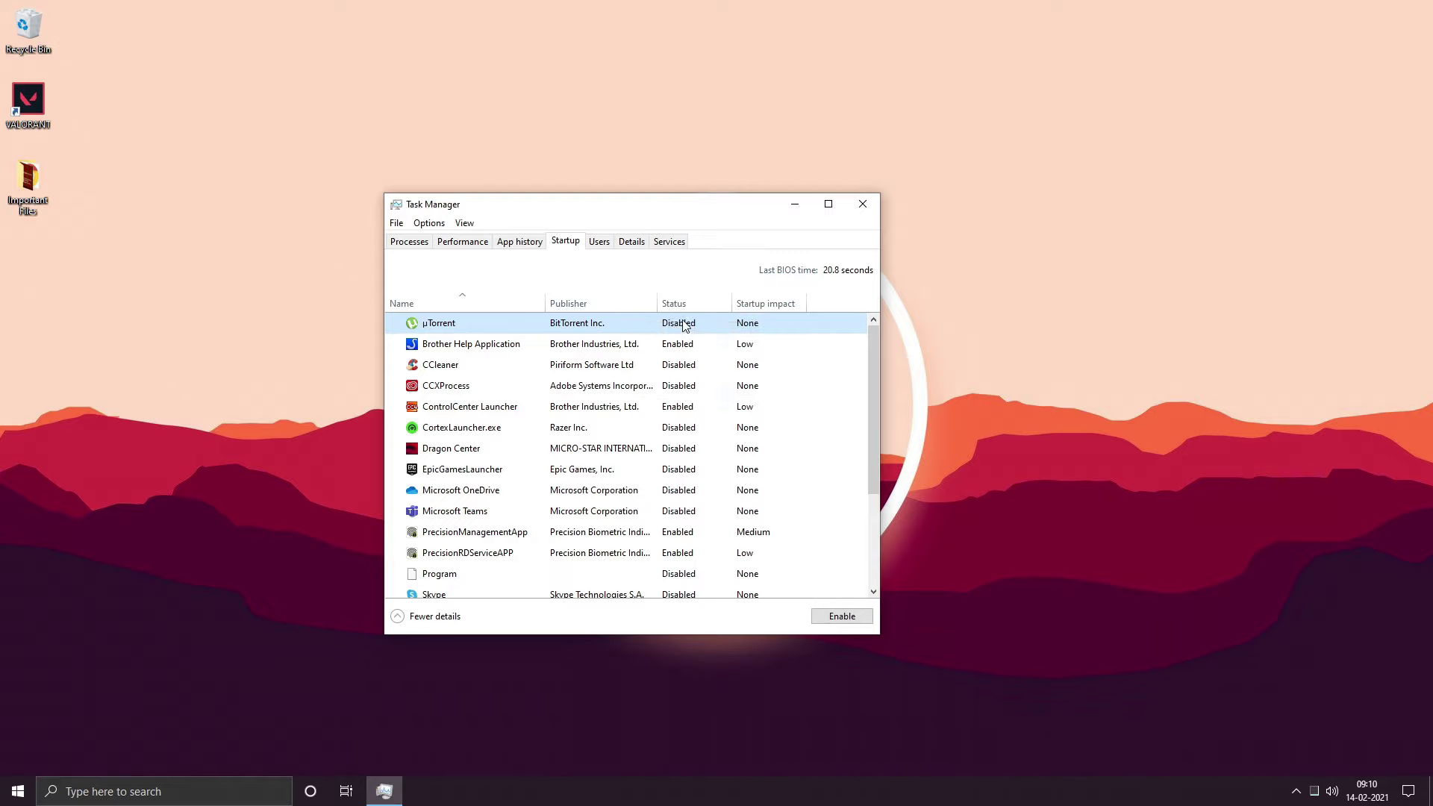
pyautogui.rightClick(561, 346)
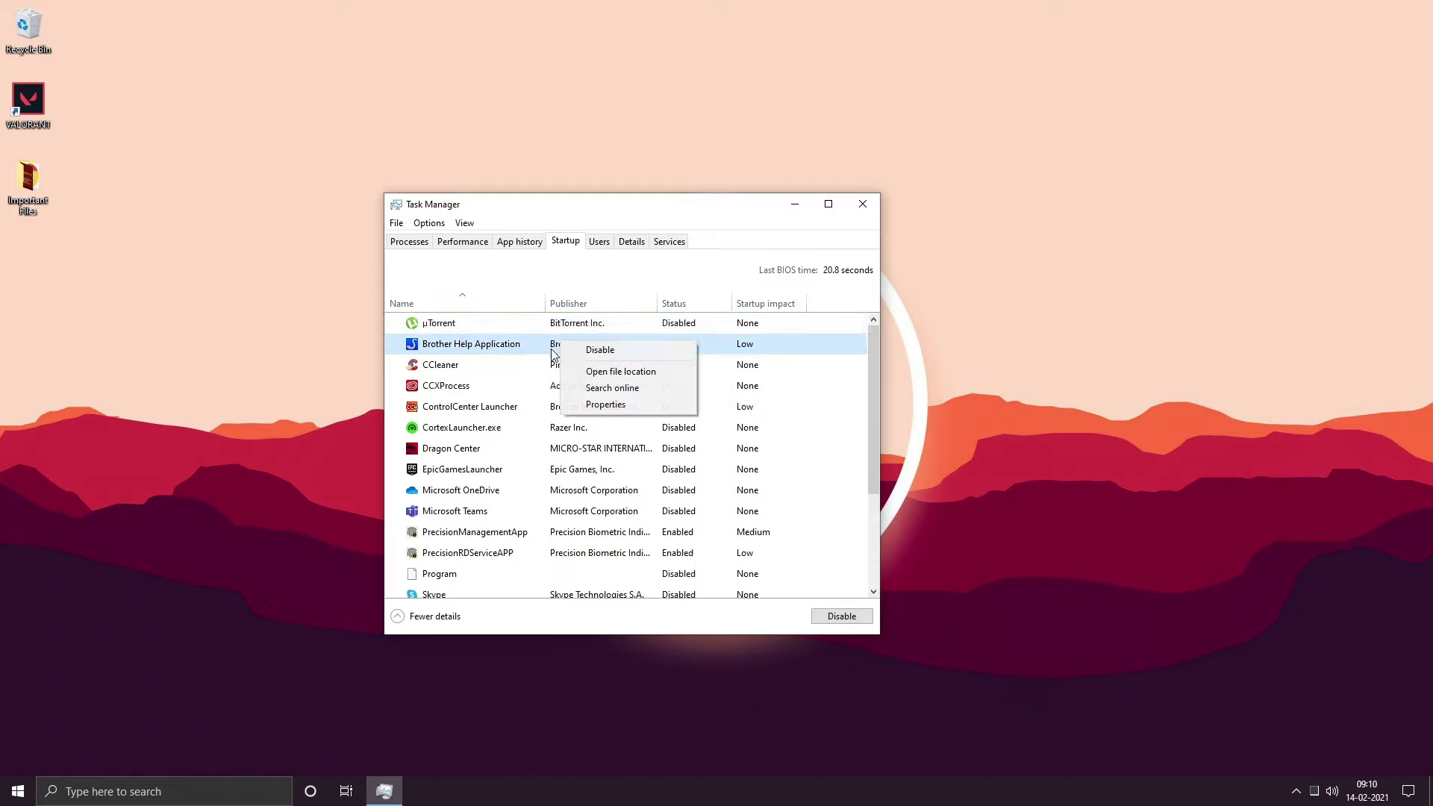
pyautogui.click(589, 349)
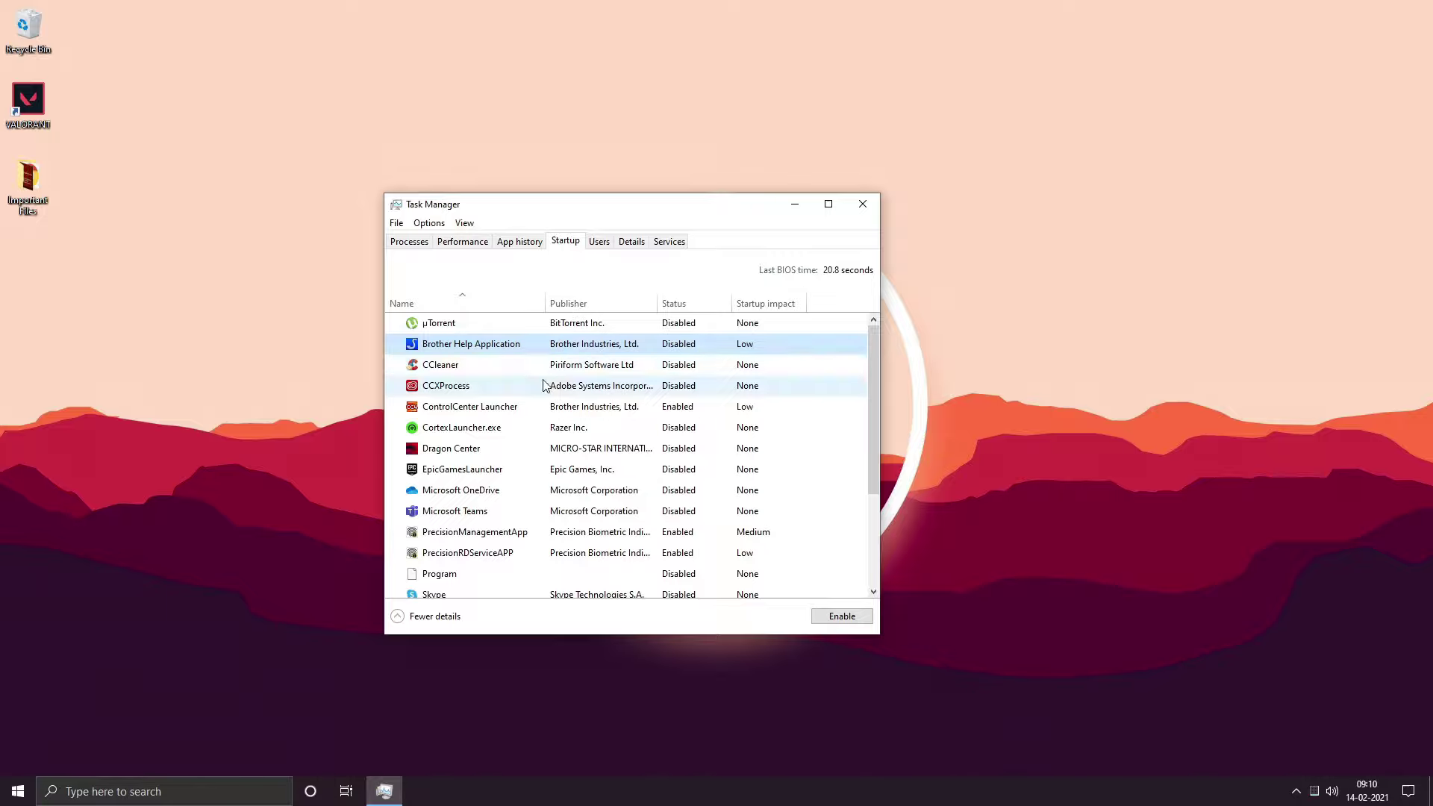
pyautogui.click(602, 366)
pyautogui.scroll(-1, 556, 379)
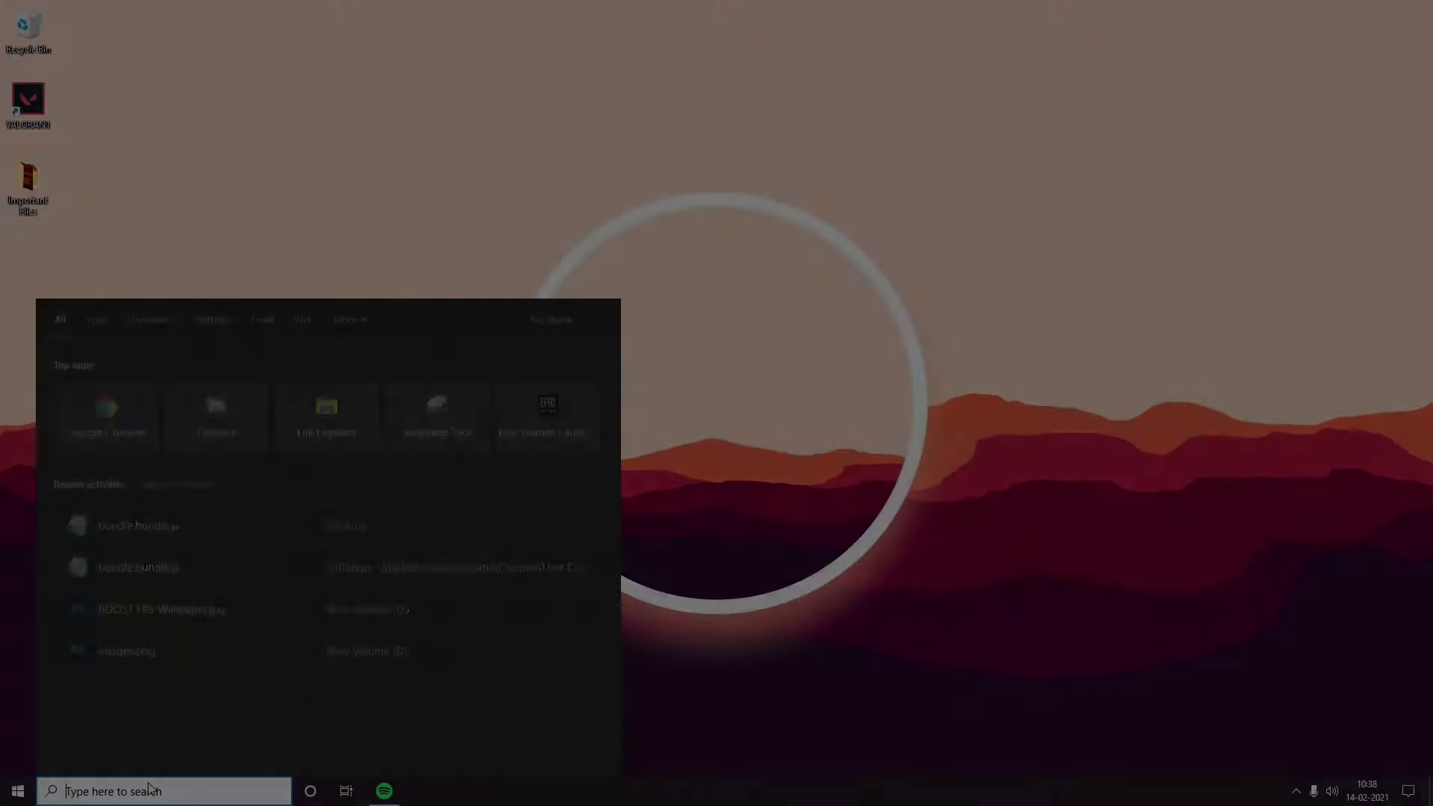
# Open Windows Settings in full-screen size and find the "background apps" privacy settings
pyautogui.write('settings')
pyautogui.click(125, 383)
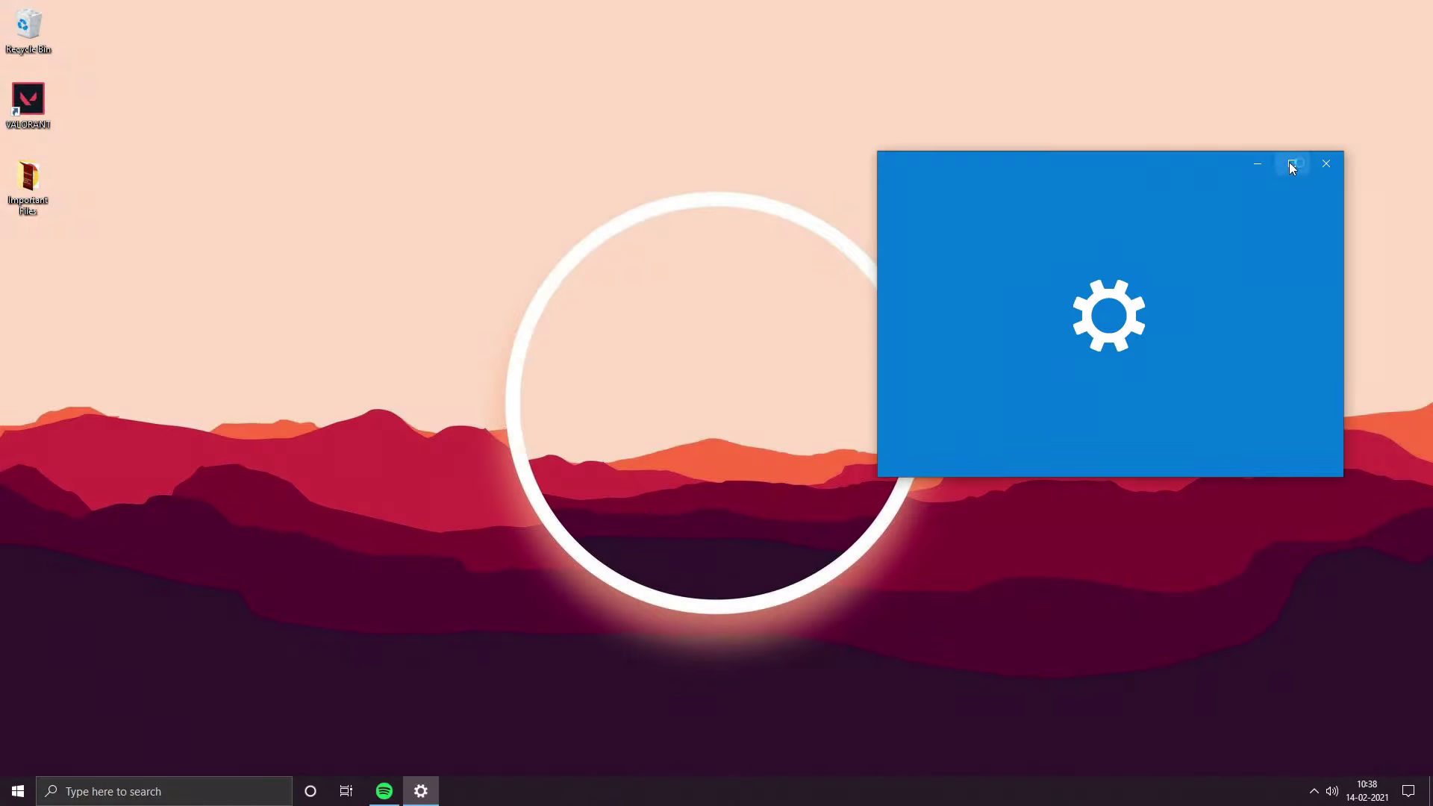
pyautogui.click(1292, 164)
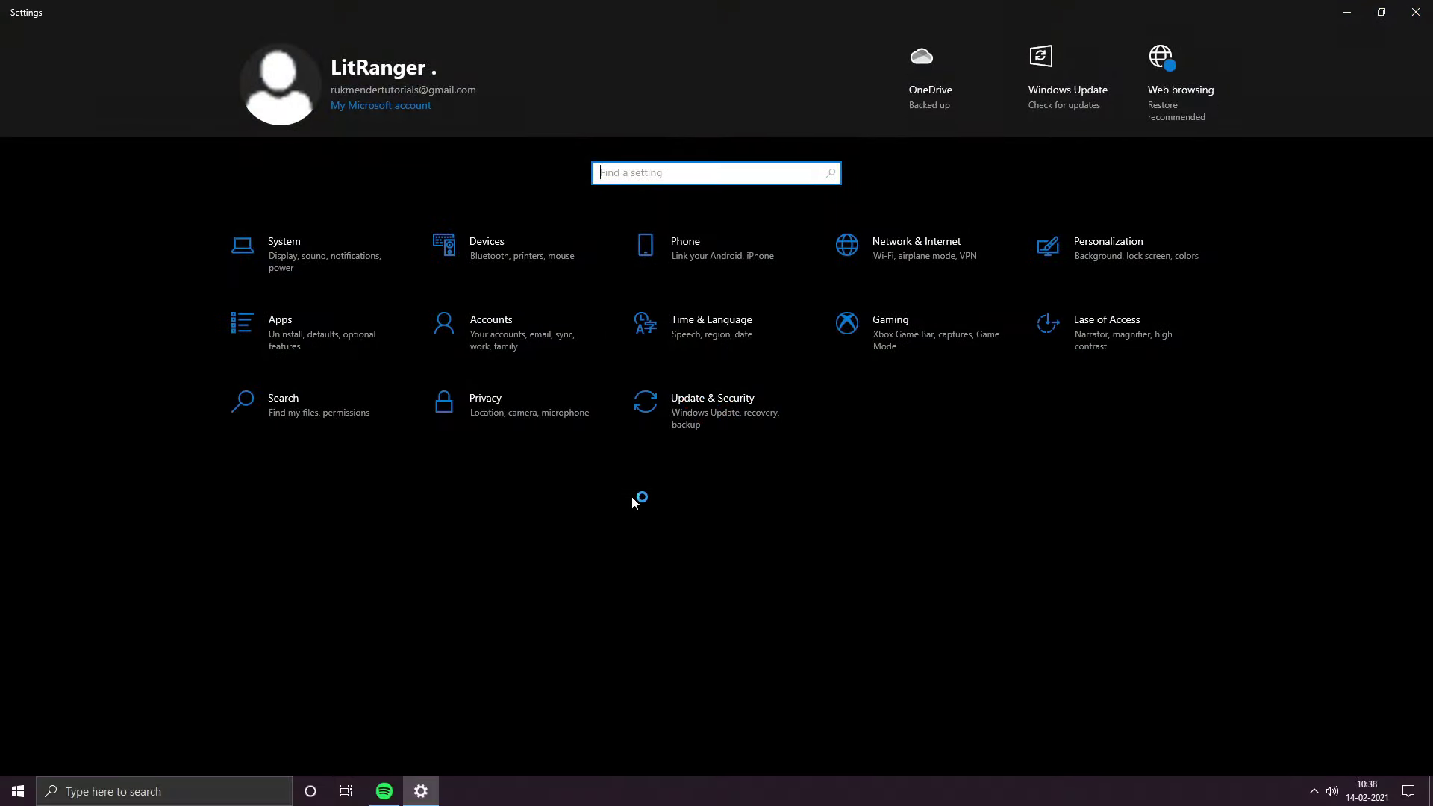
pyautogui.write('back')
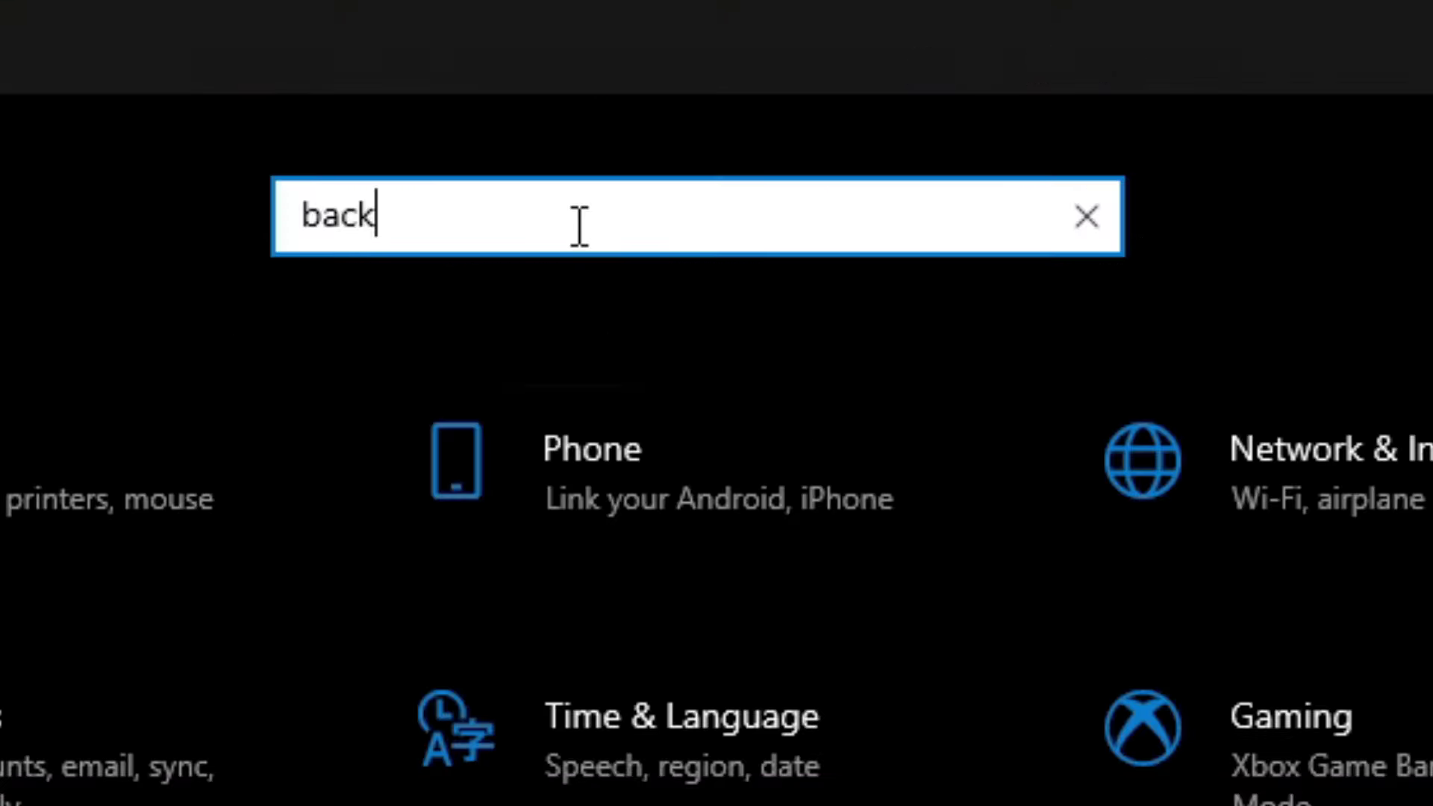
pyautogui.write('ground apps')
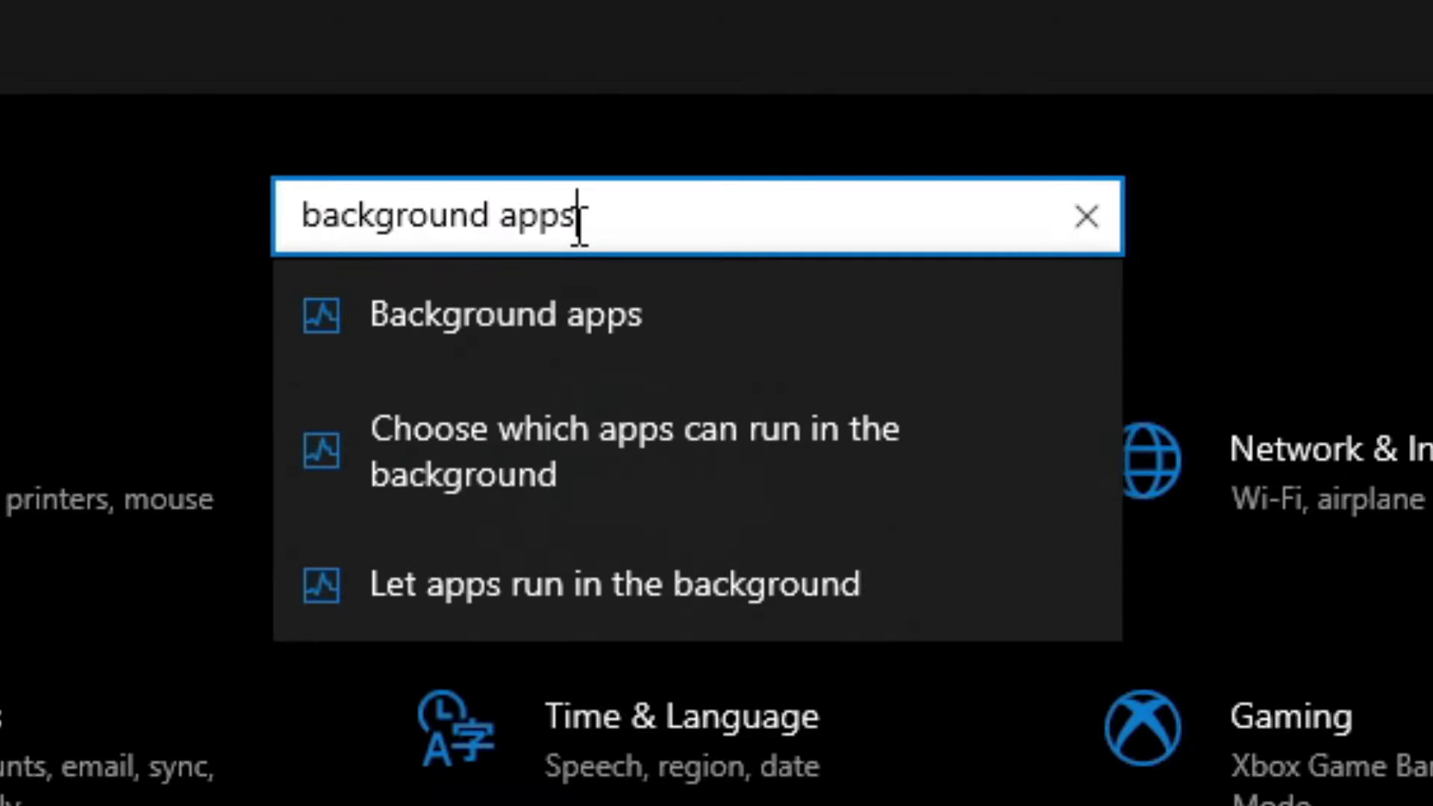
pyautogui.click(612, 340)
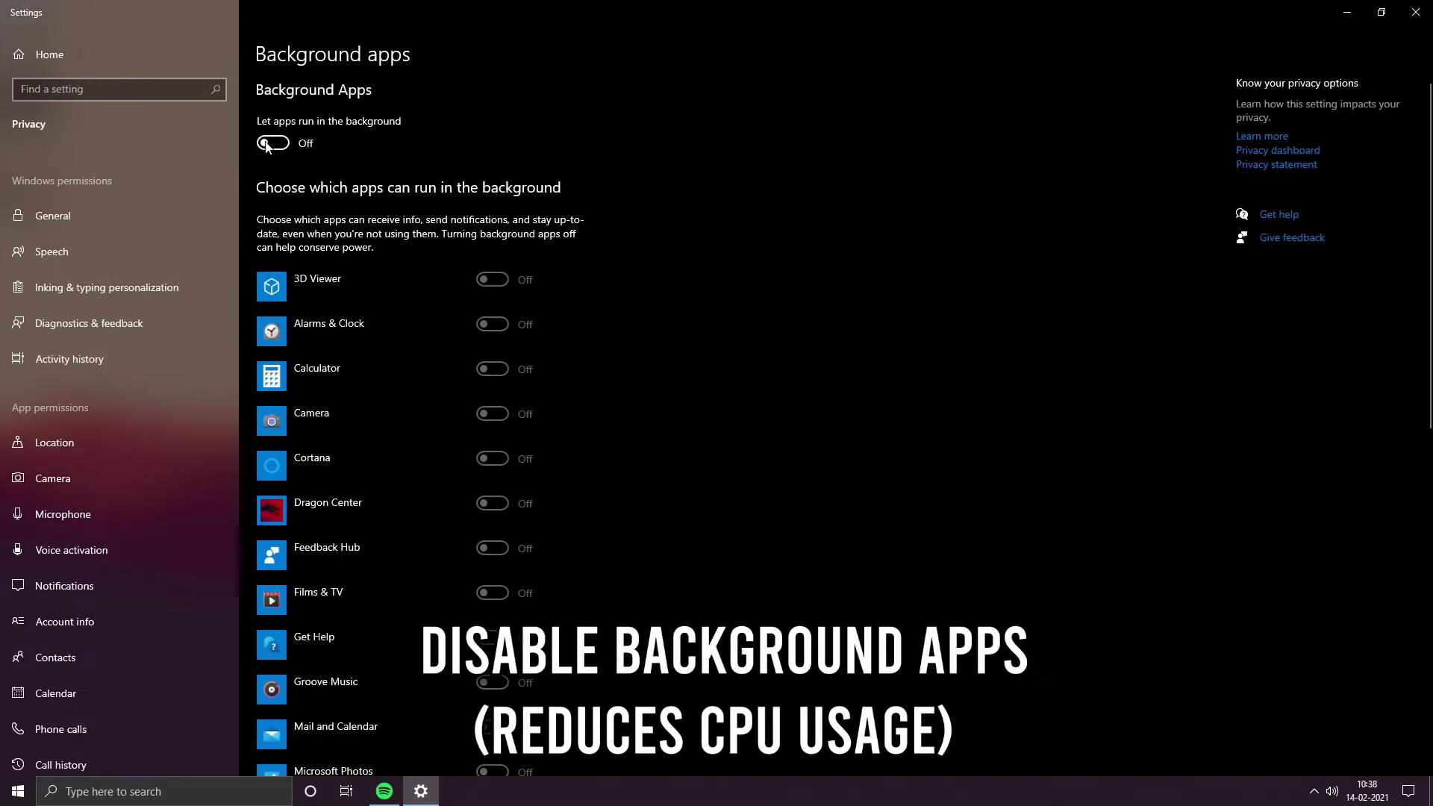
# Set the option that lets apps run in the background to Off and check the app list
pyautogui.click(283, 149)
pyautogui.click(285, 150)
pyautogui.scroll(-10, 293, 182)
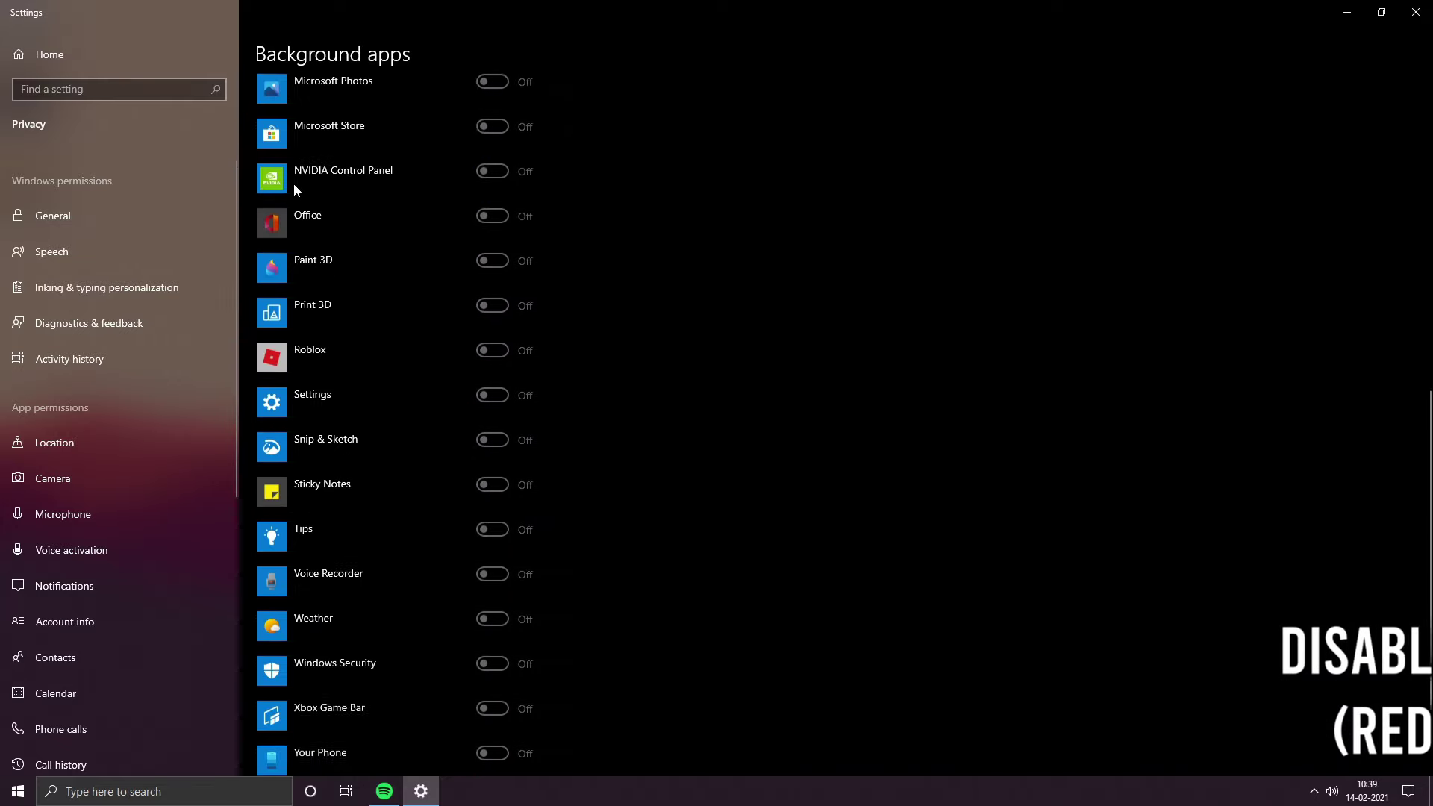
pyautogui.scroll(10, 444, 567)
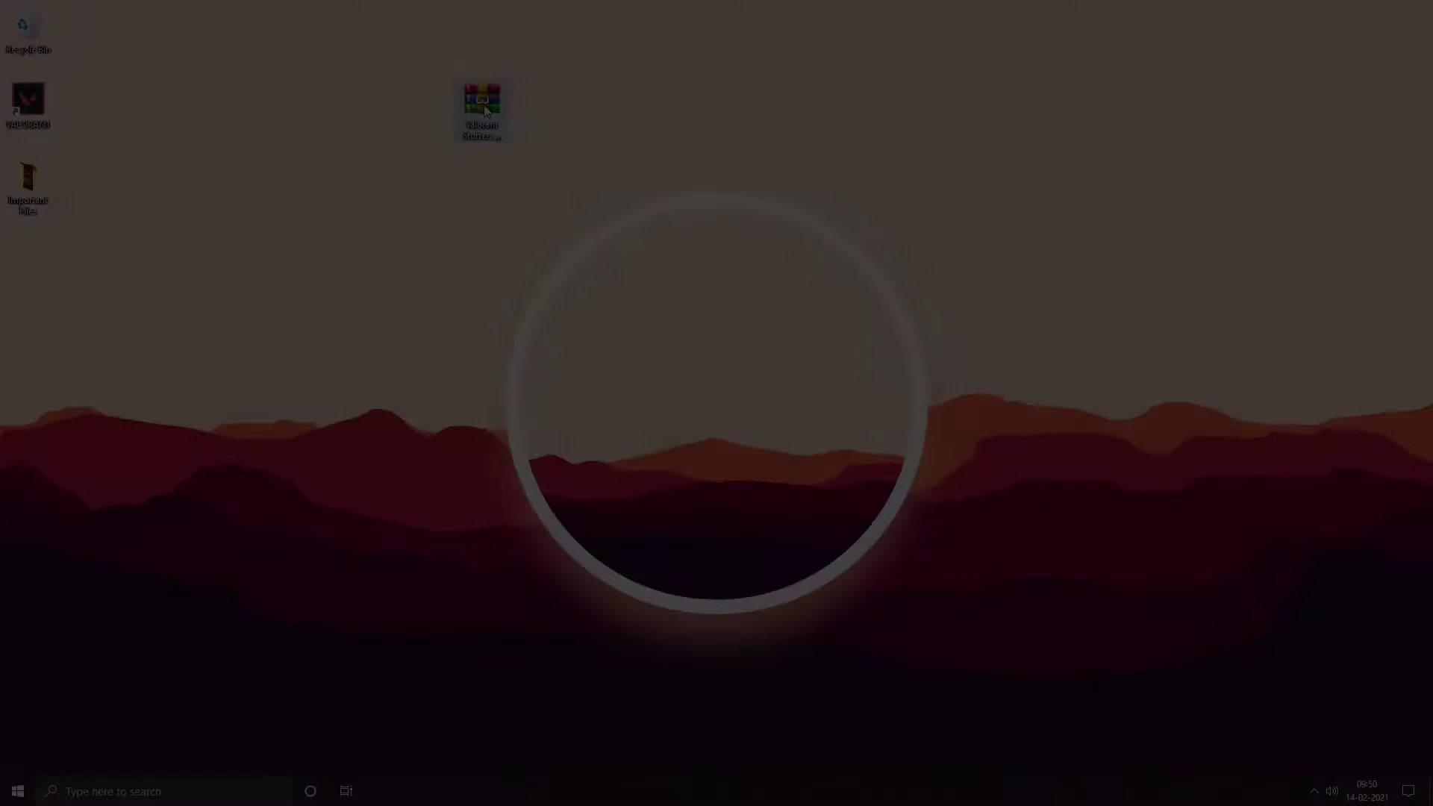
# Extract the Valorant Stutters & Input Delay Fix archive onto the desktop and open its 1 - Input Delay Fix folder
pyautogui.rightClick(485, 101)
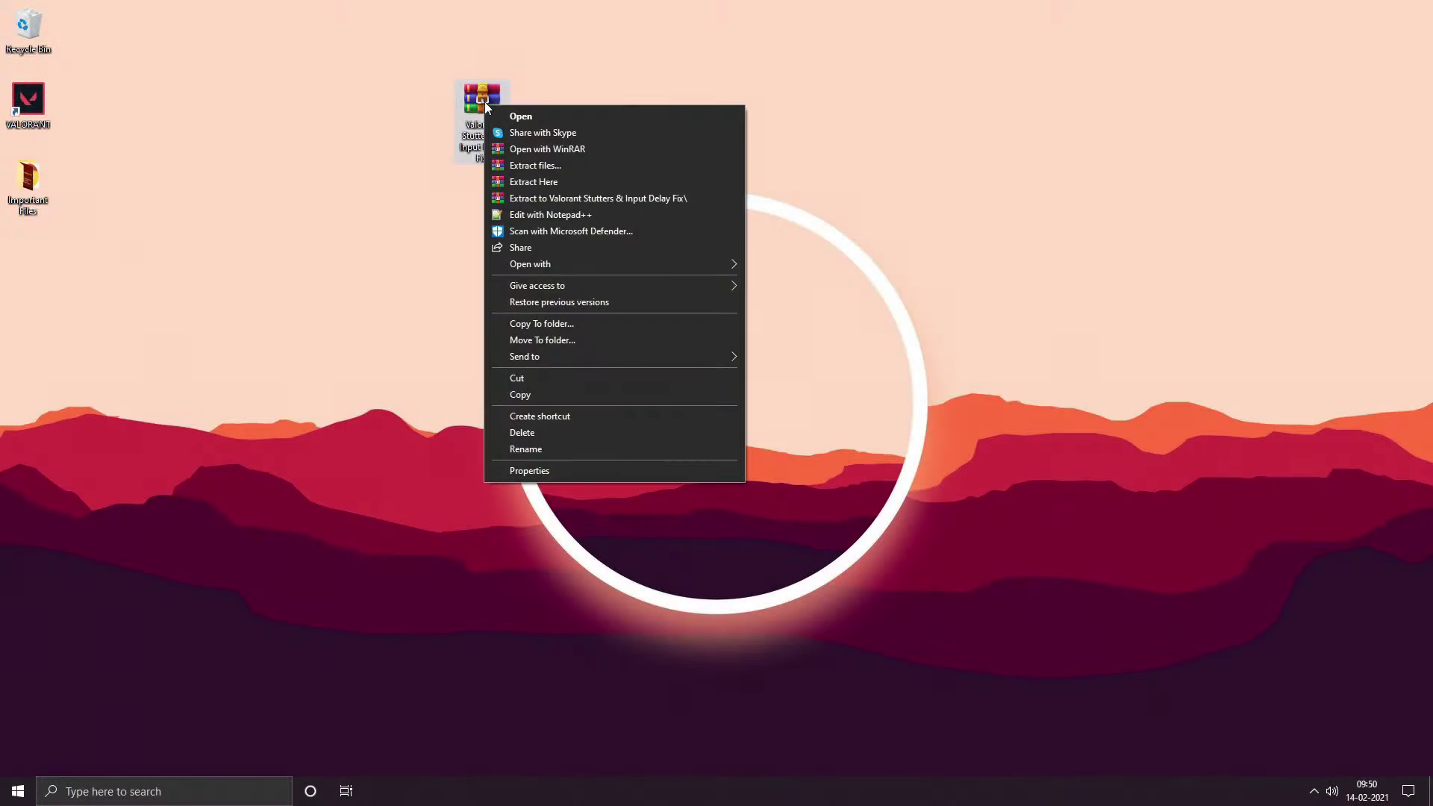
pyautogui.click(543, 182)
pyautogui.moveTo(28, 254); pyautogui.dragTo(312, 347)
pyautogui.doubleClick(321, 360)
pyautogui.click(223, 167)
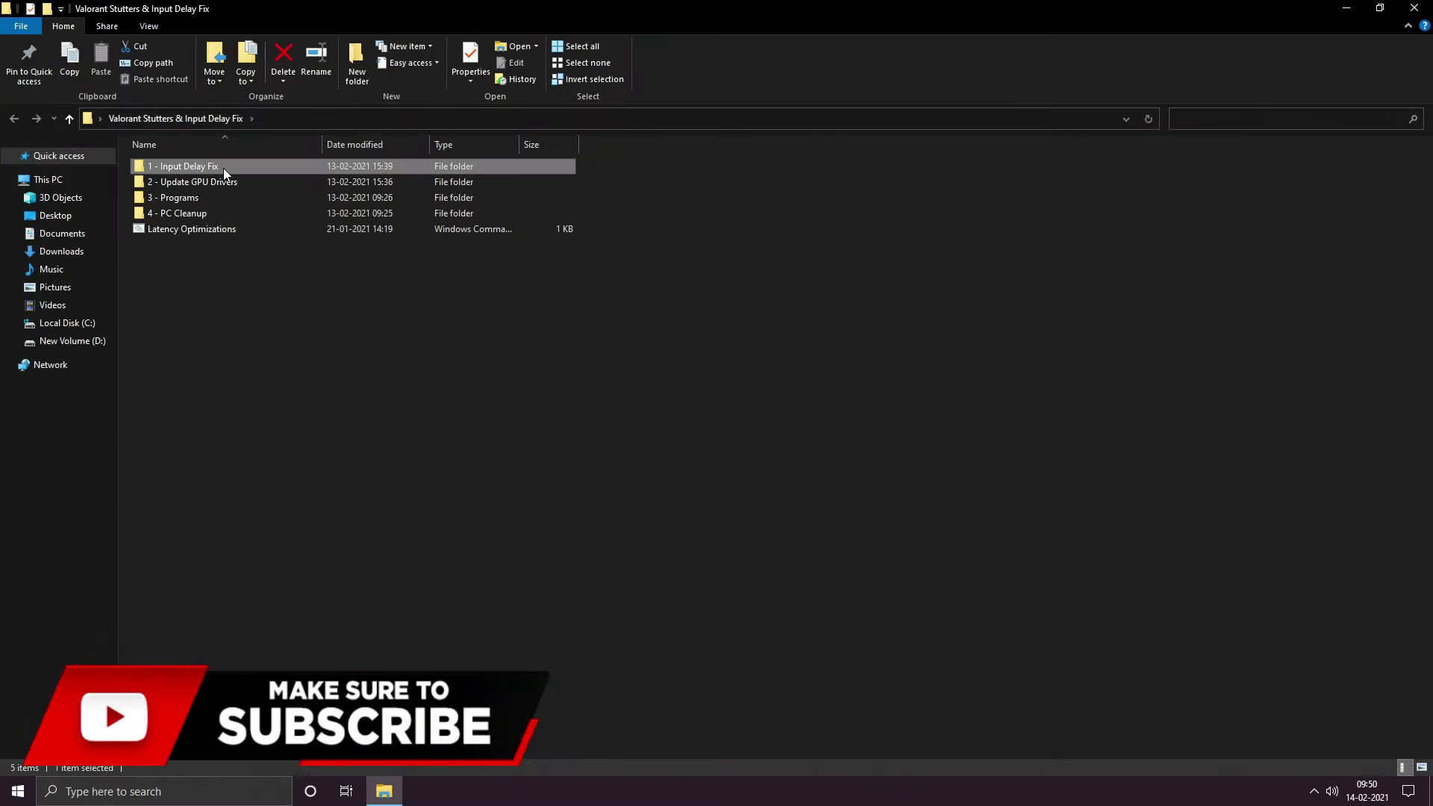
pyautogui.doubleClick(222, 168)
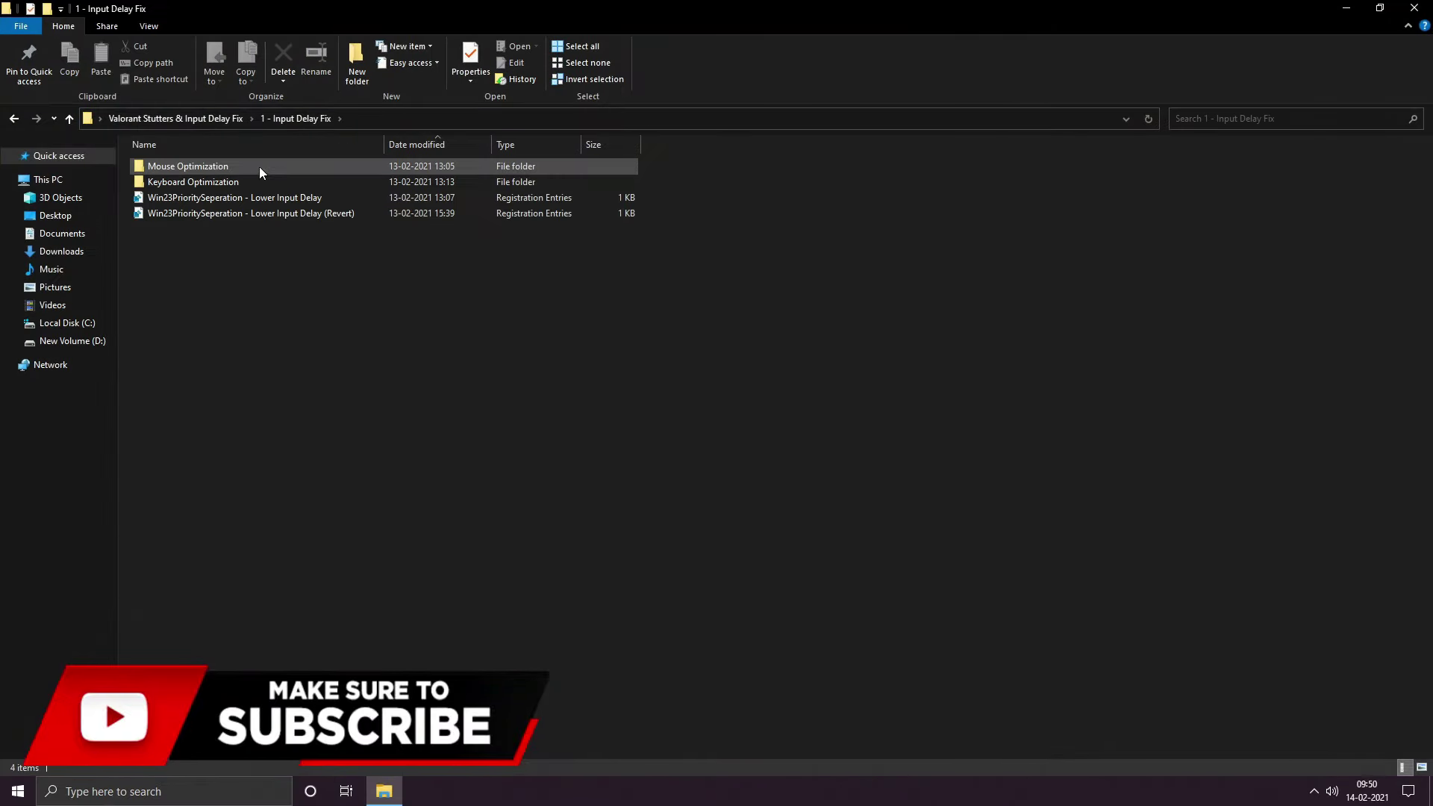
# Add the Win23PrioritySeperation - Lower Input Delay file to the registry, accepting the confirmation
pyautogui.doubleClick(307, 197)
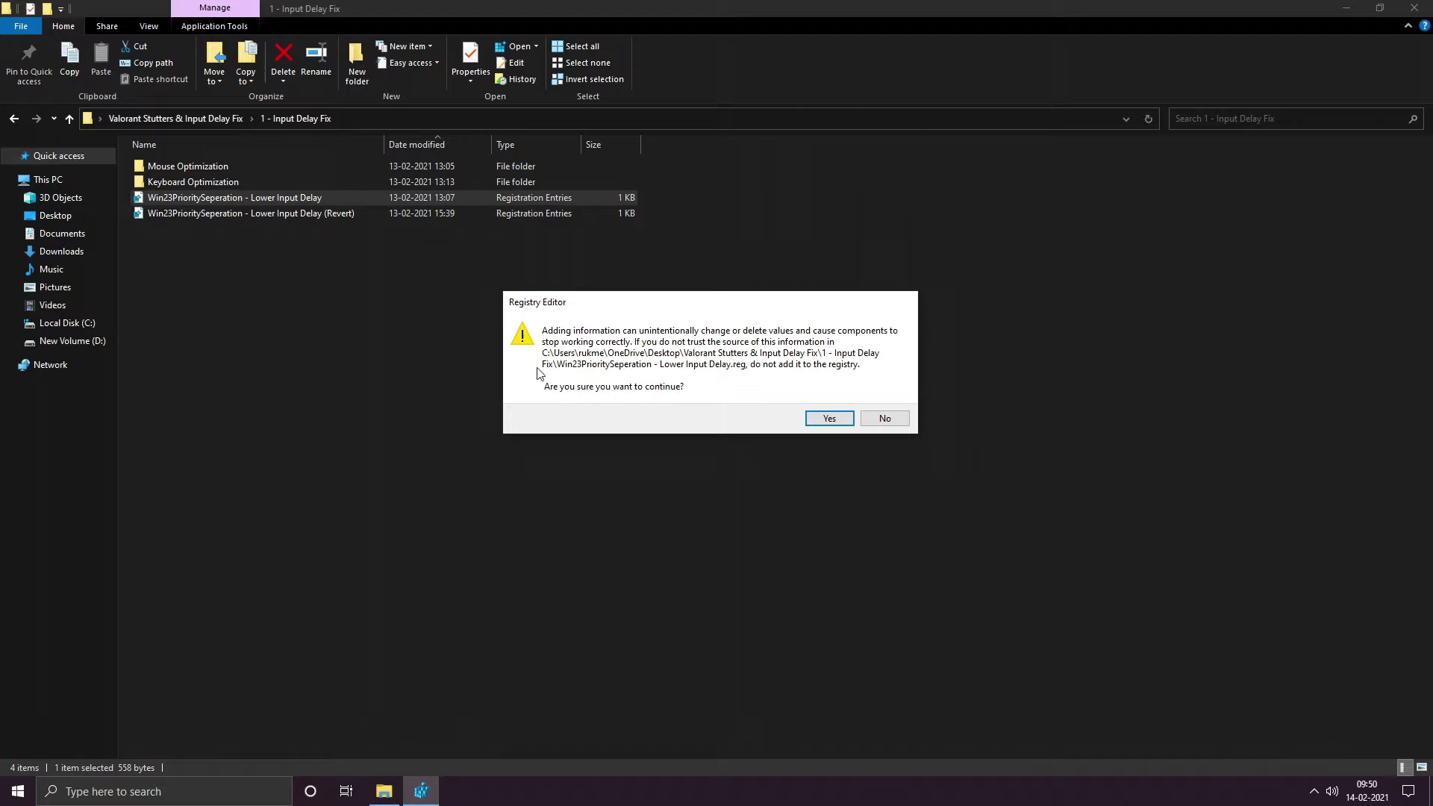
pyautogui.click(829, 419)
pyautogui.press('Return')
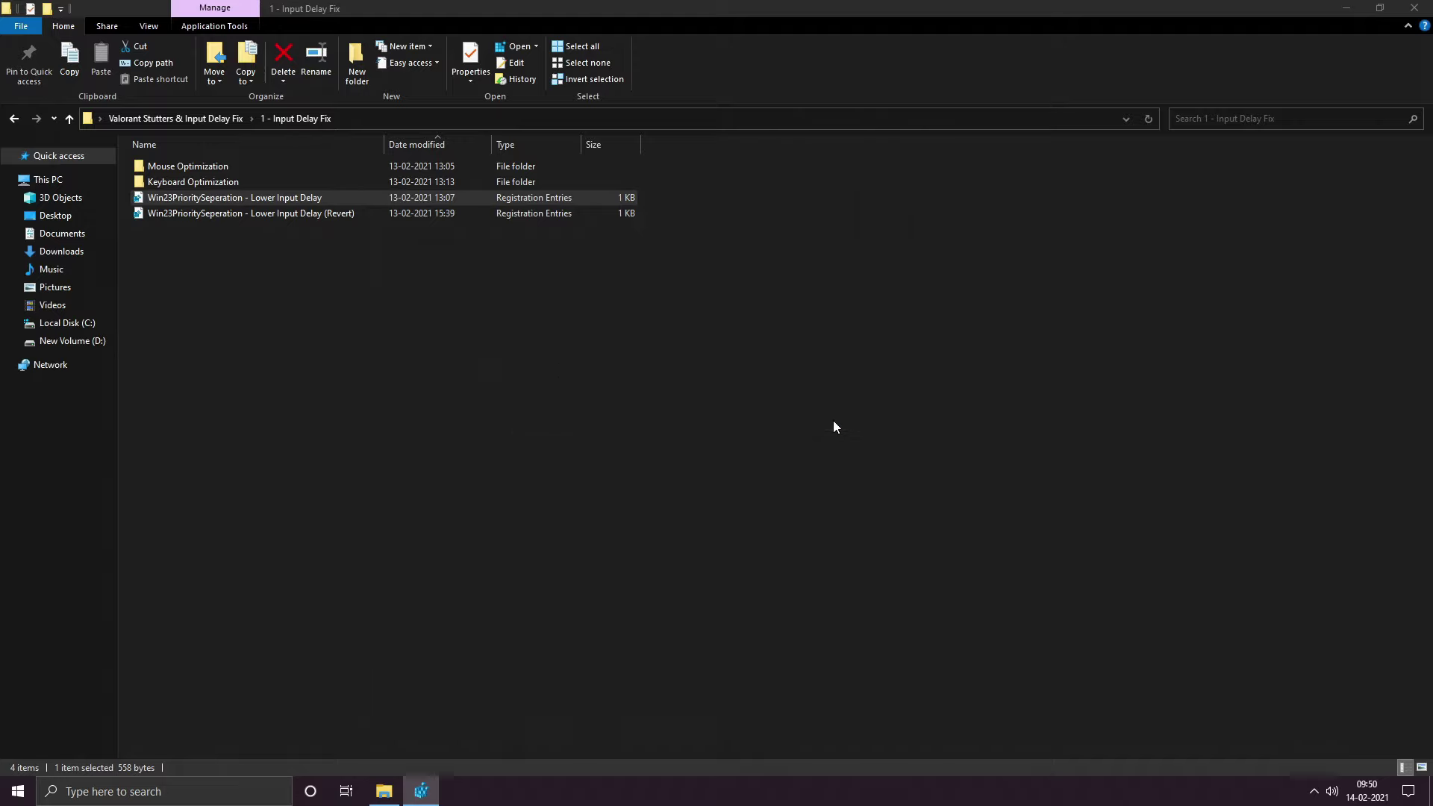
pyautogui.moveTo(421, 790)
pyautogui.click(470, 737)
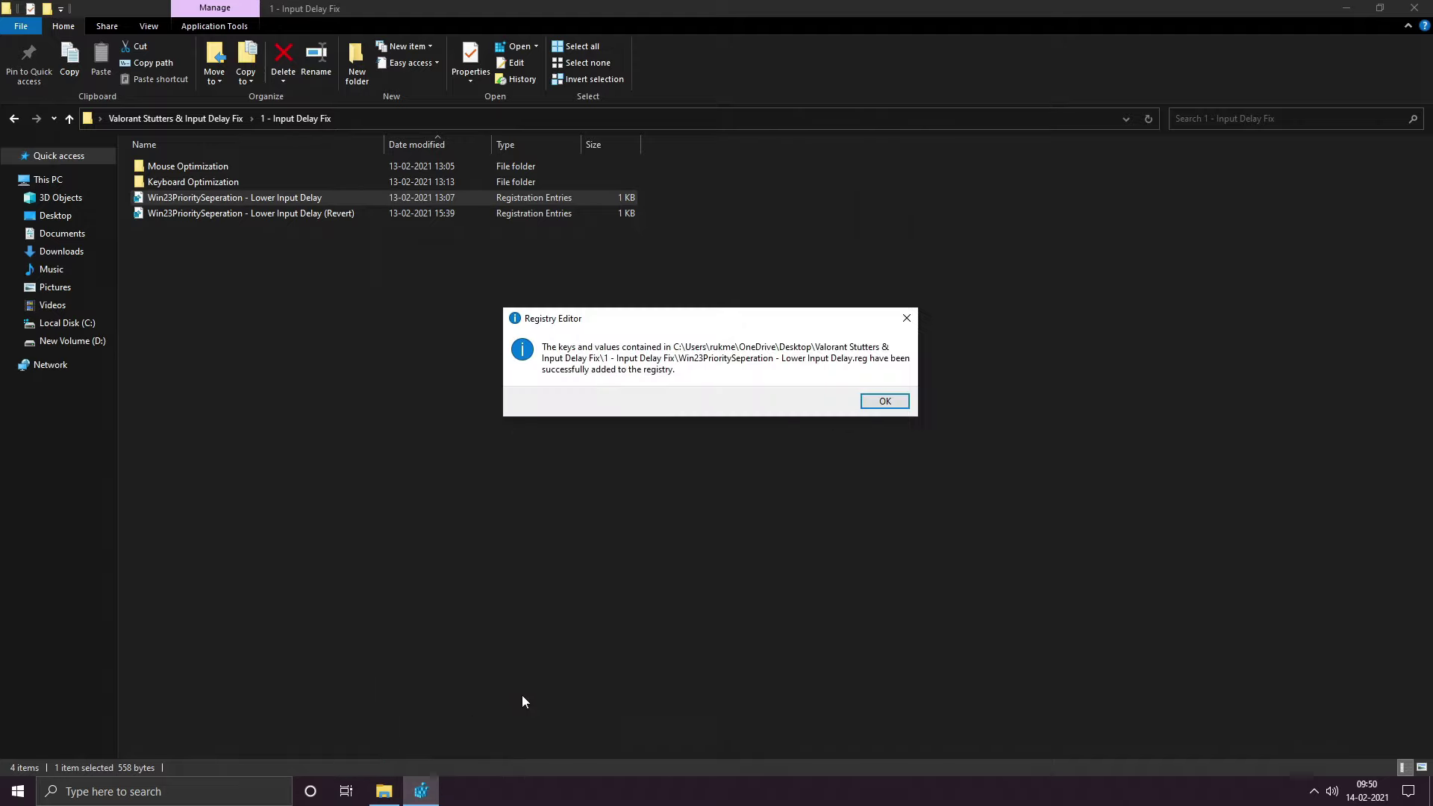
pyautogui.click(885, 402)
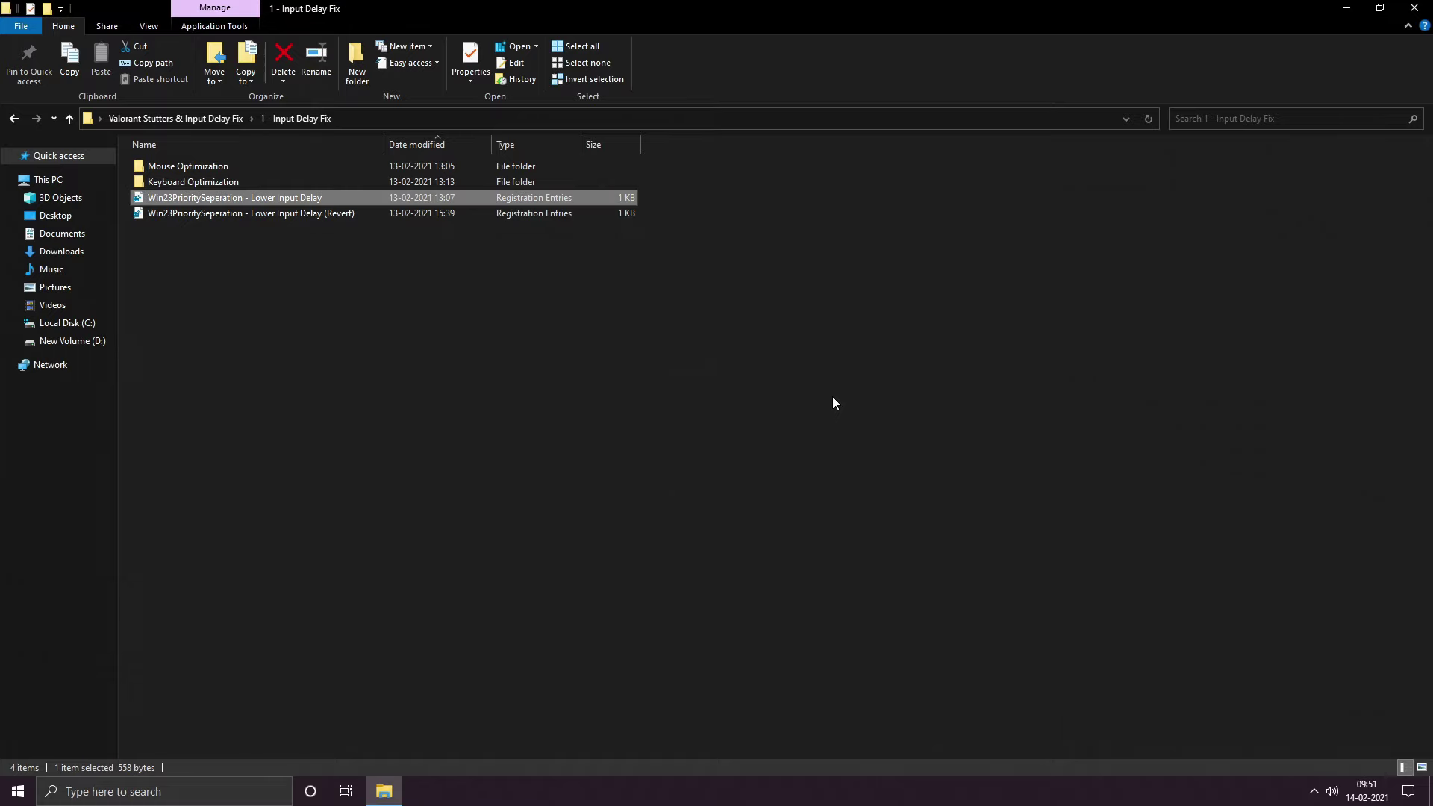
# Open the Mouse Optimization folder and add the Mouse Optimization - 1 file to the registry
pyautogui.click(275, 172)
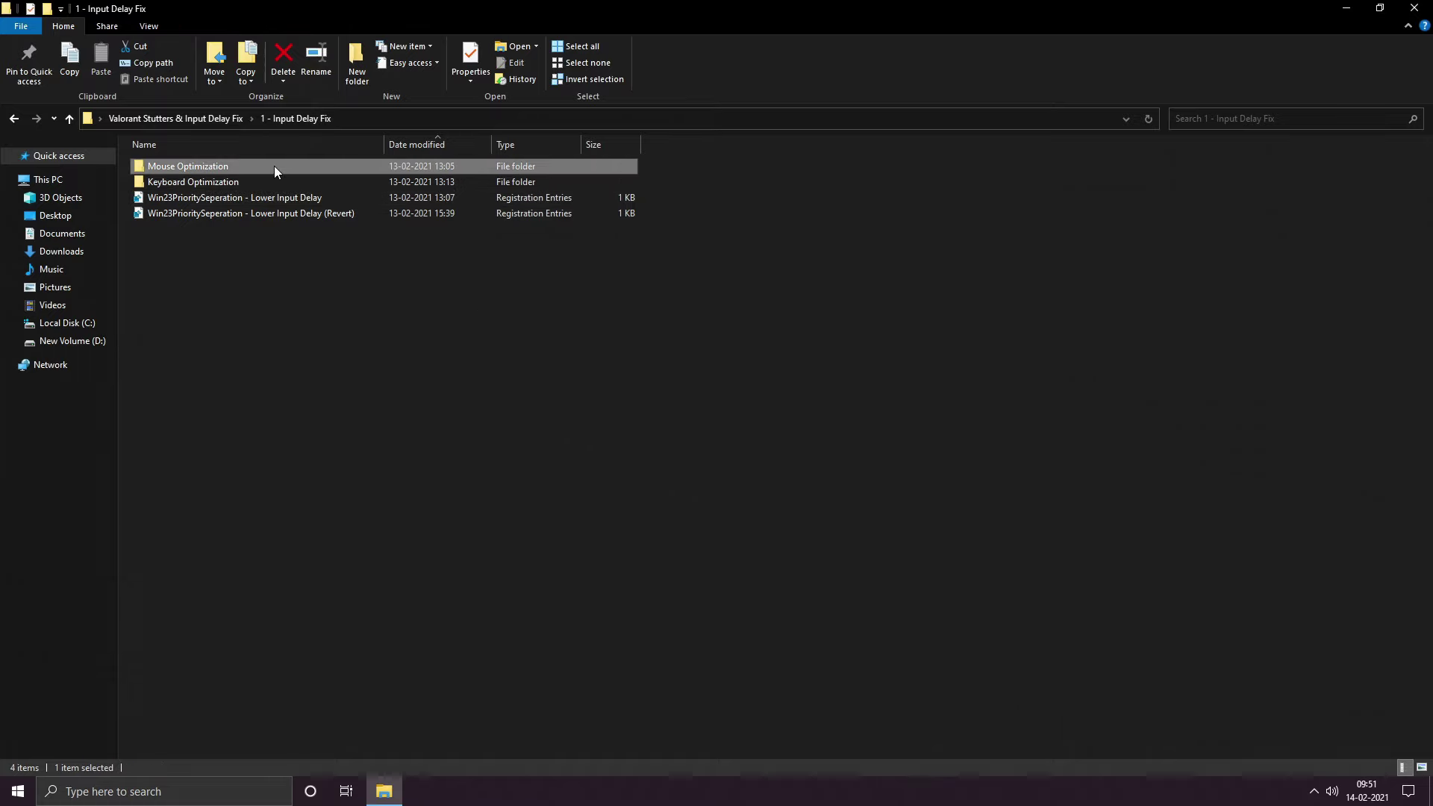
pyautogui.doubleClick(275, 165)
pyautogui.moveTo(682, 329); pyautogui.dragTo(321, 136)
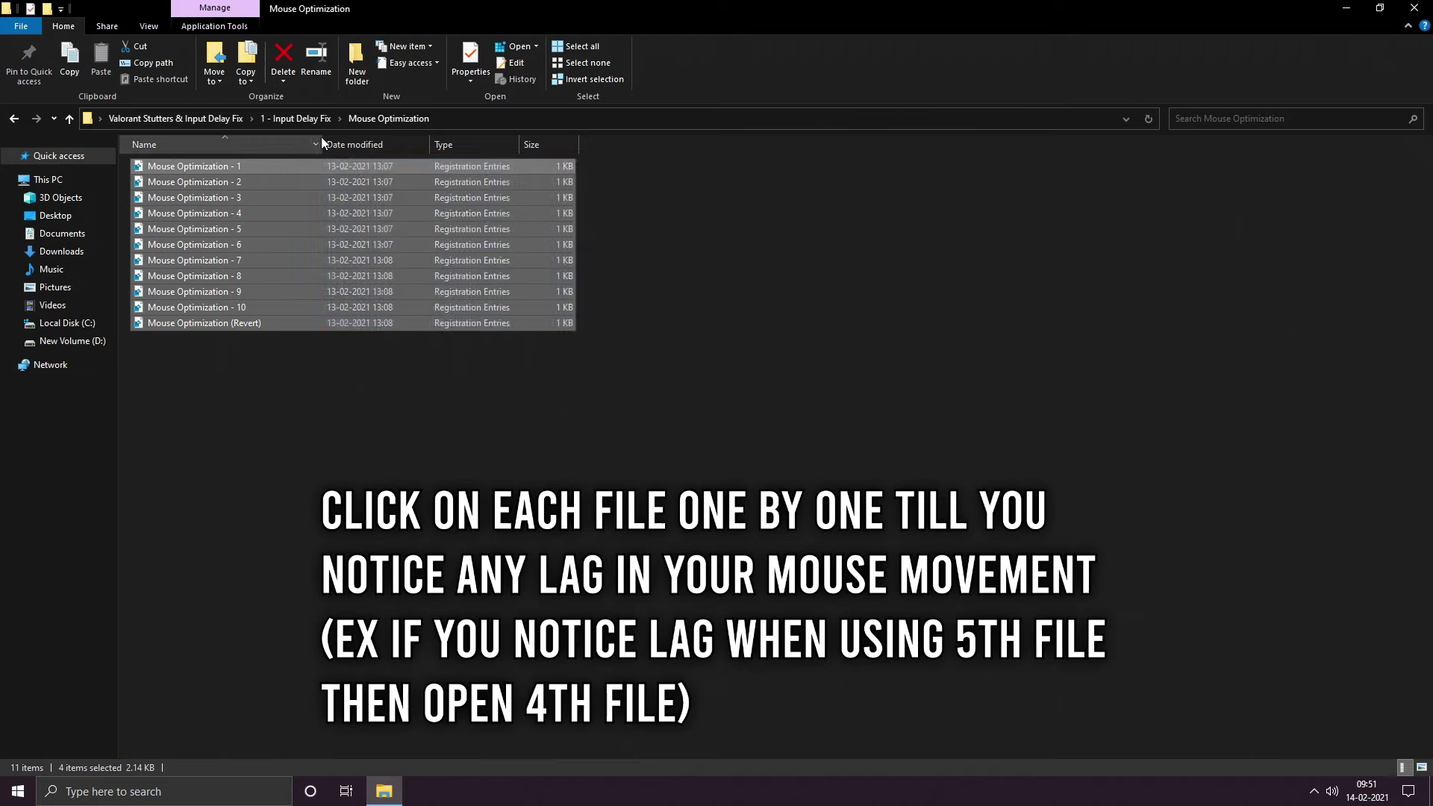
pyautogui.click(426, 371)
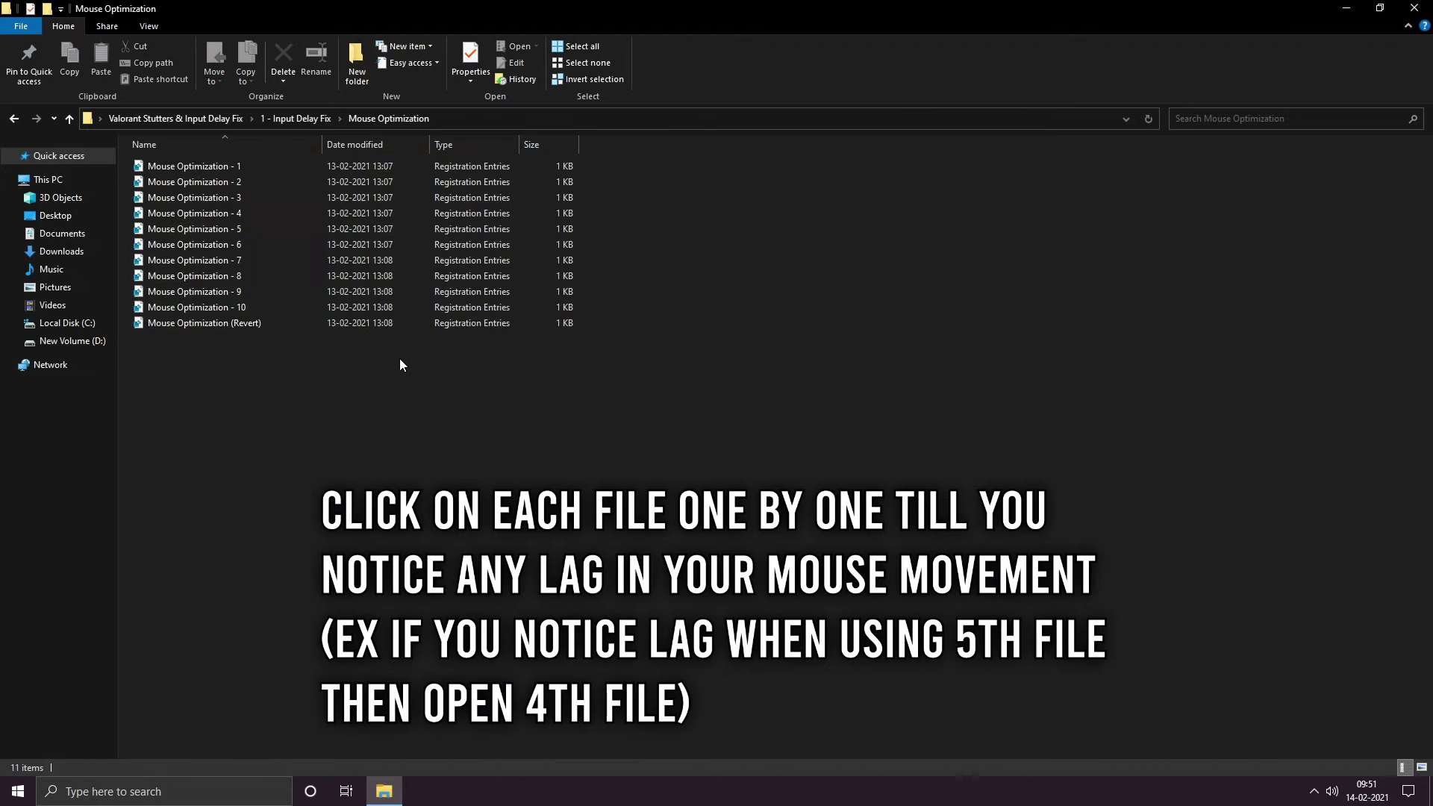
pyautogui.doubleClick(222, 169)
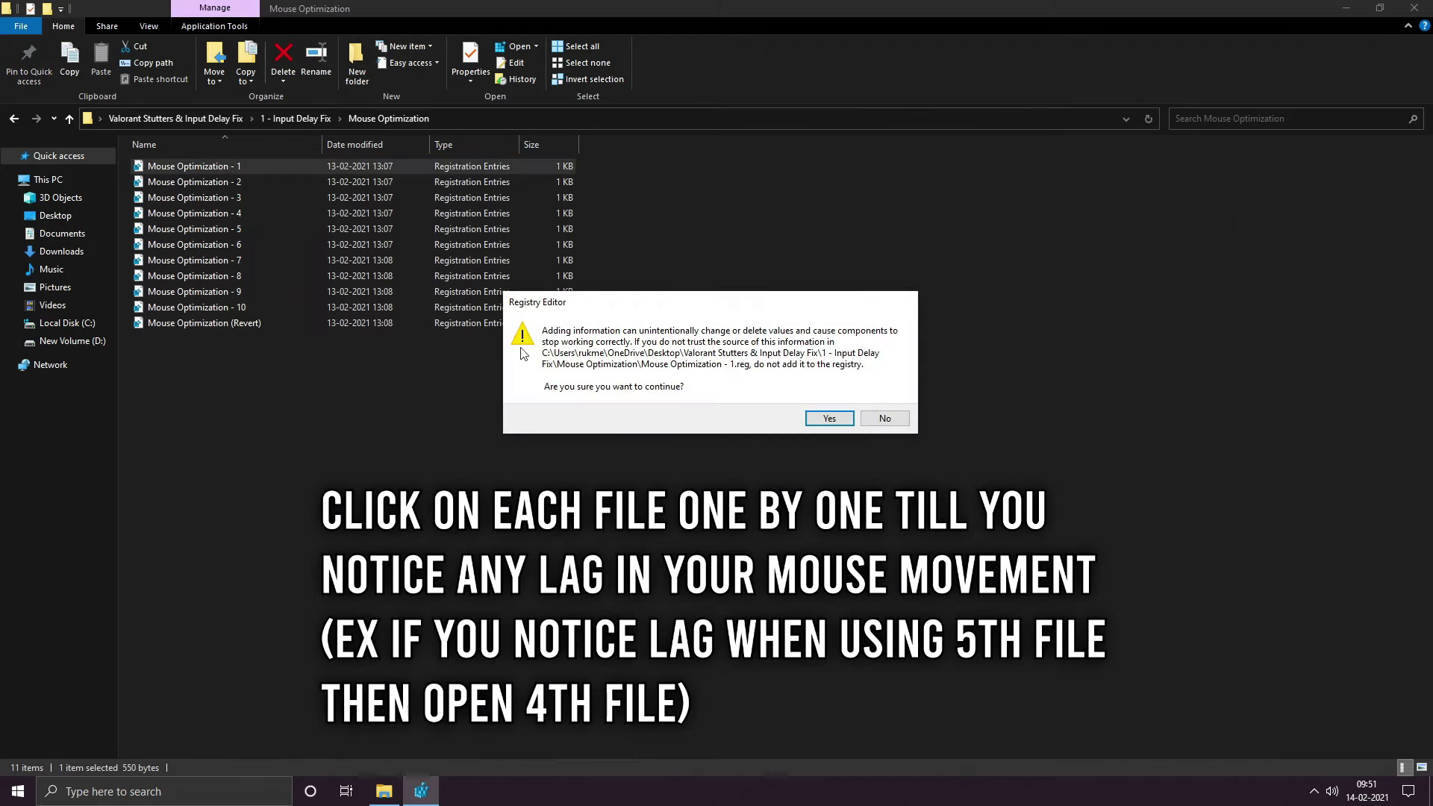
pyautogui.click(828, 417)
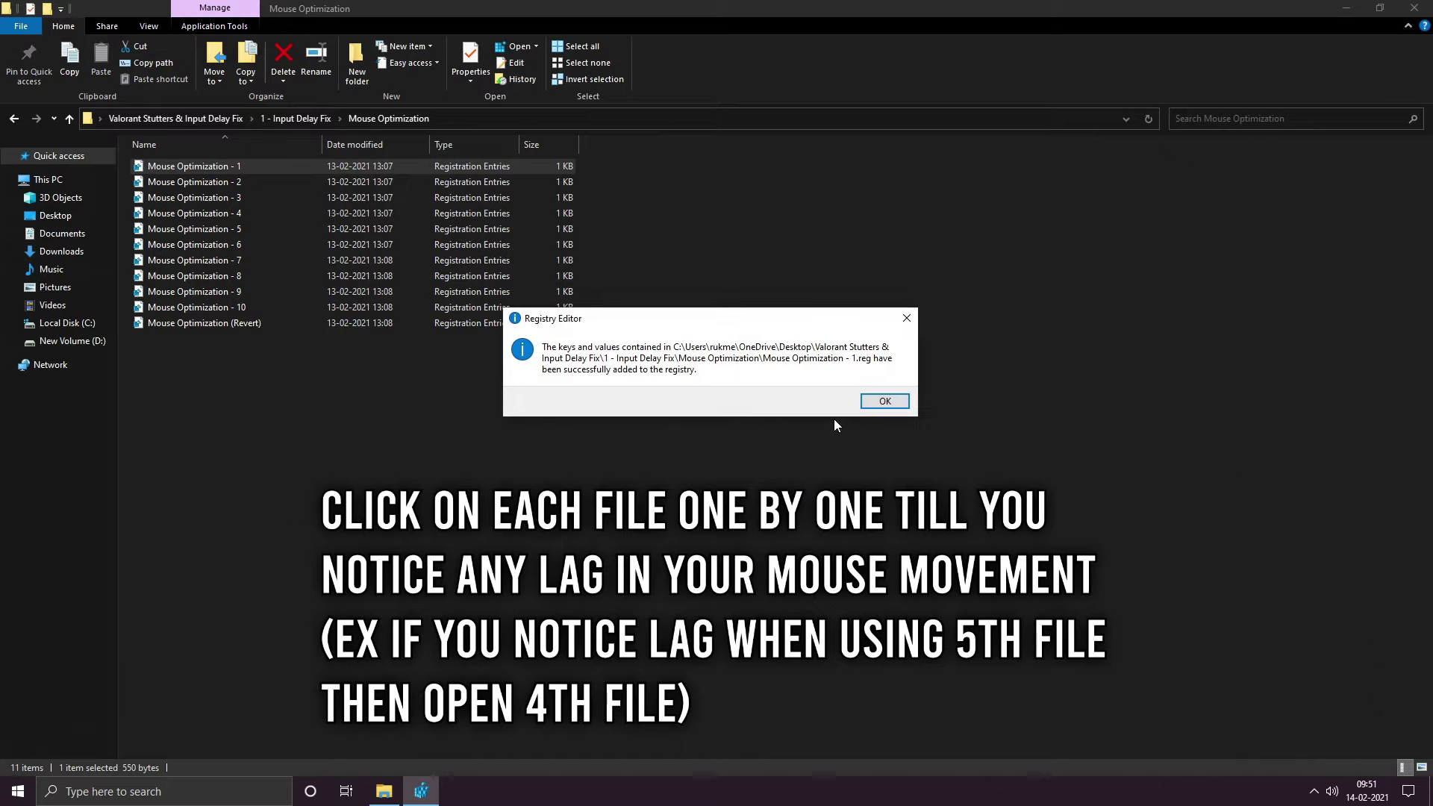
pyautogui.click(884, 401)
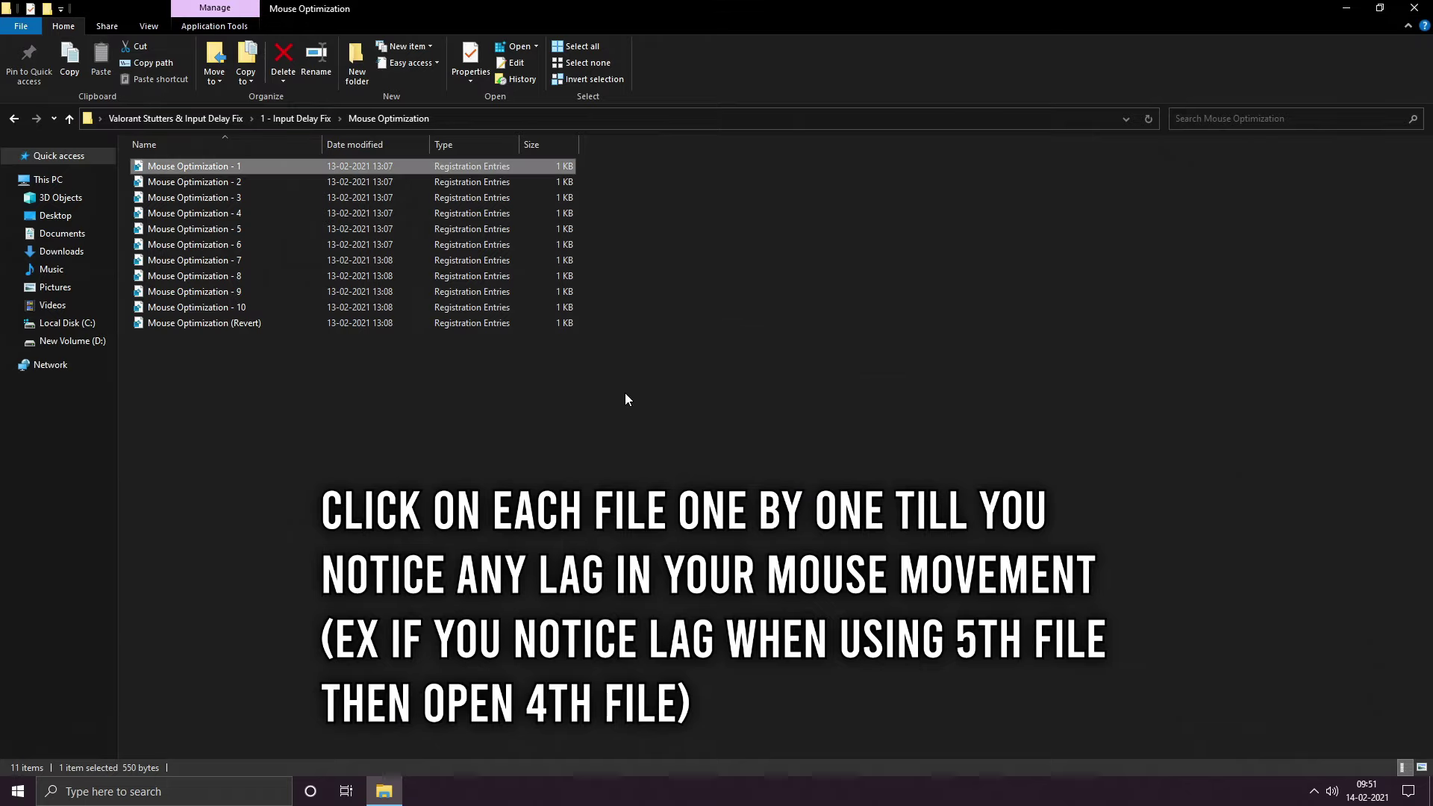
# Add the Mouse Optimization - 2 and Mouse Optimization - 3 files to the registry one after the other
pyautogui.click(188, 186)
pyautogui.doubleClick(188, 186)
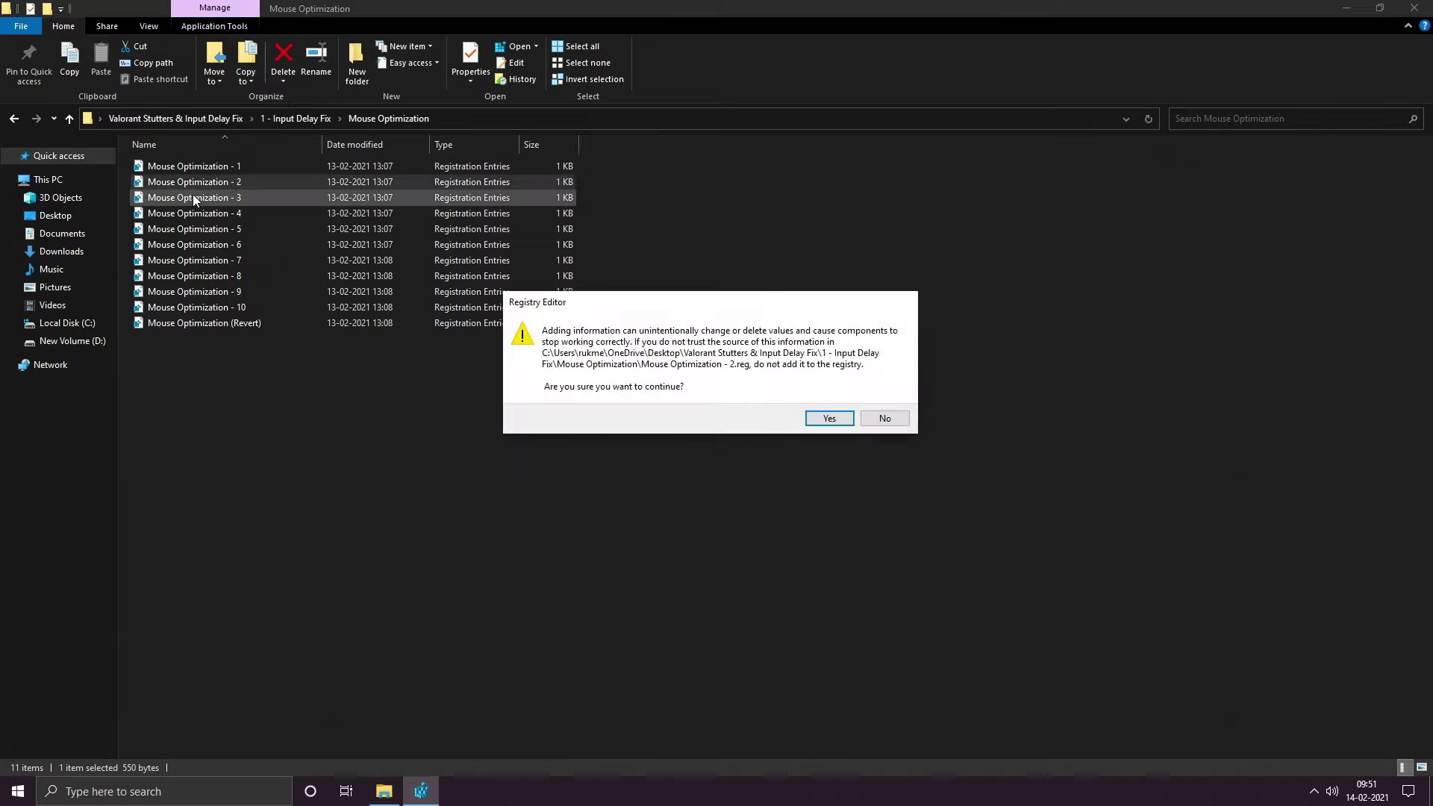
pyautogui.click(821, 418)
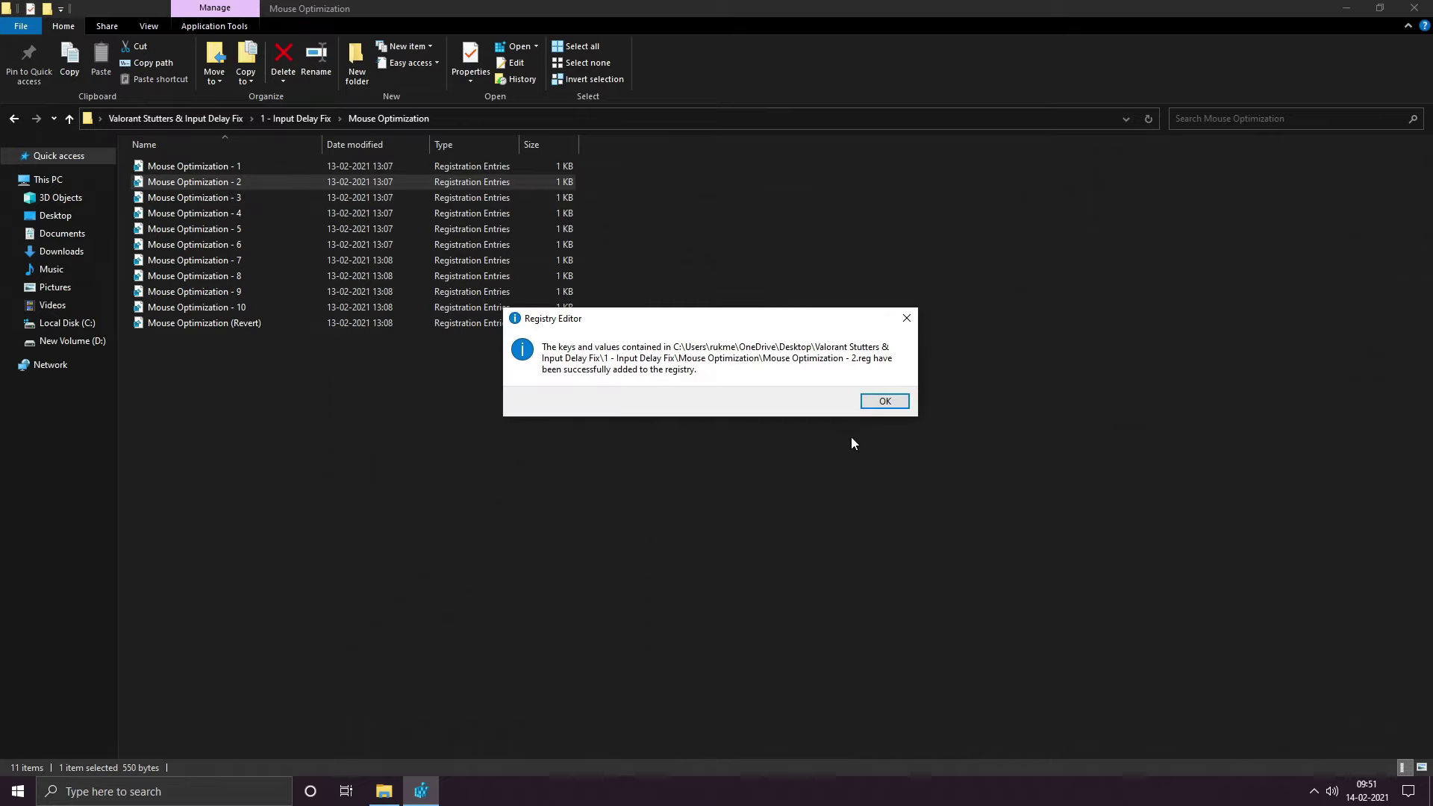
pyautogui.click(867, 402)
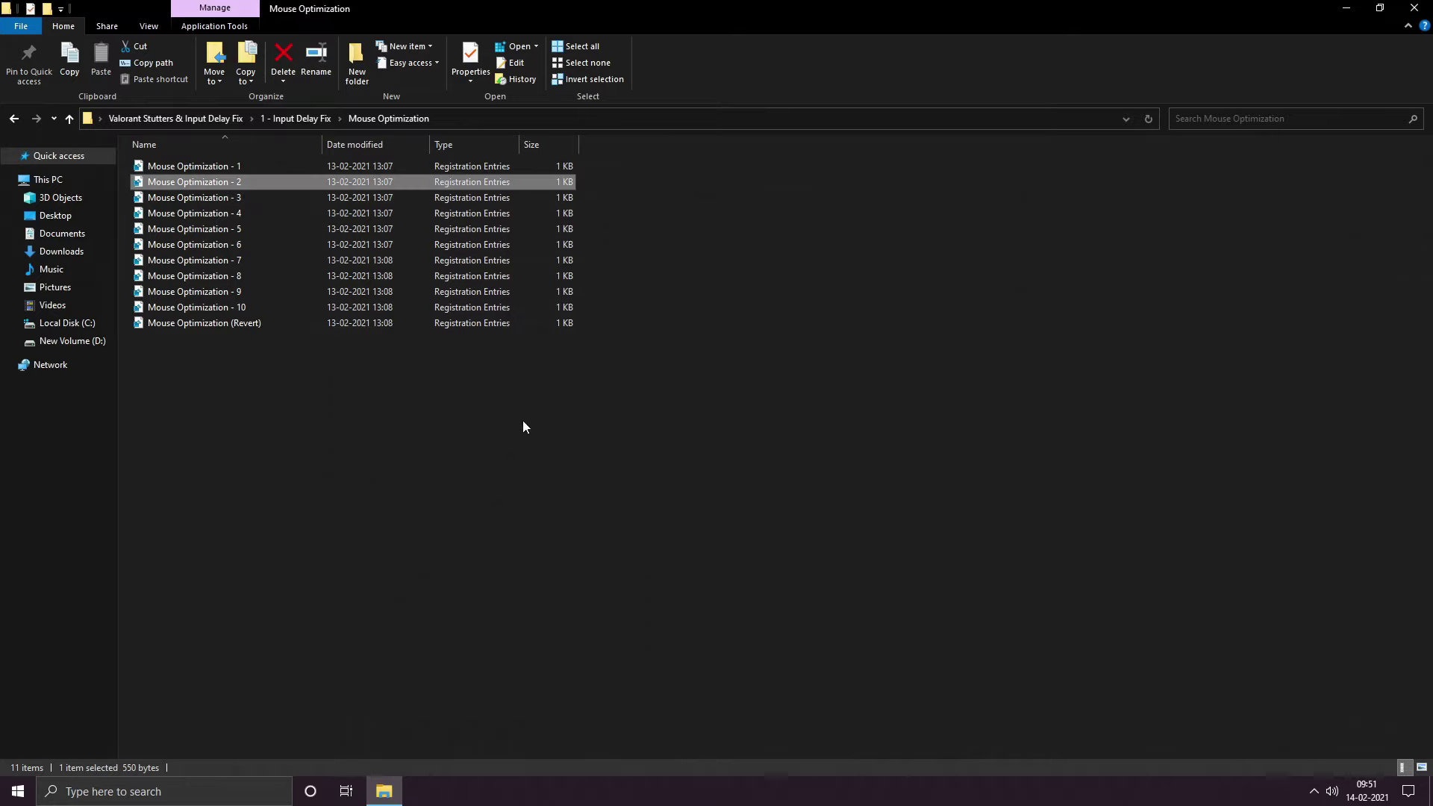
pyautogui.doubleClick(211, 200)
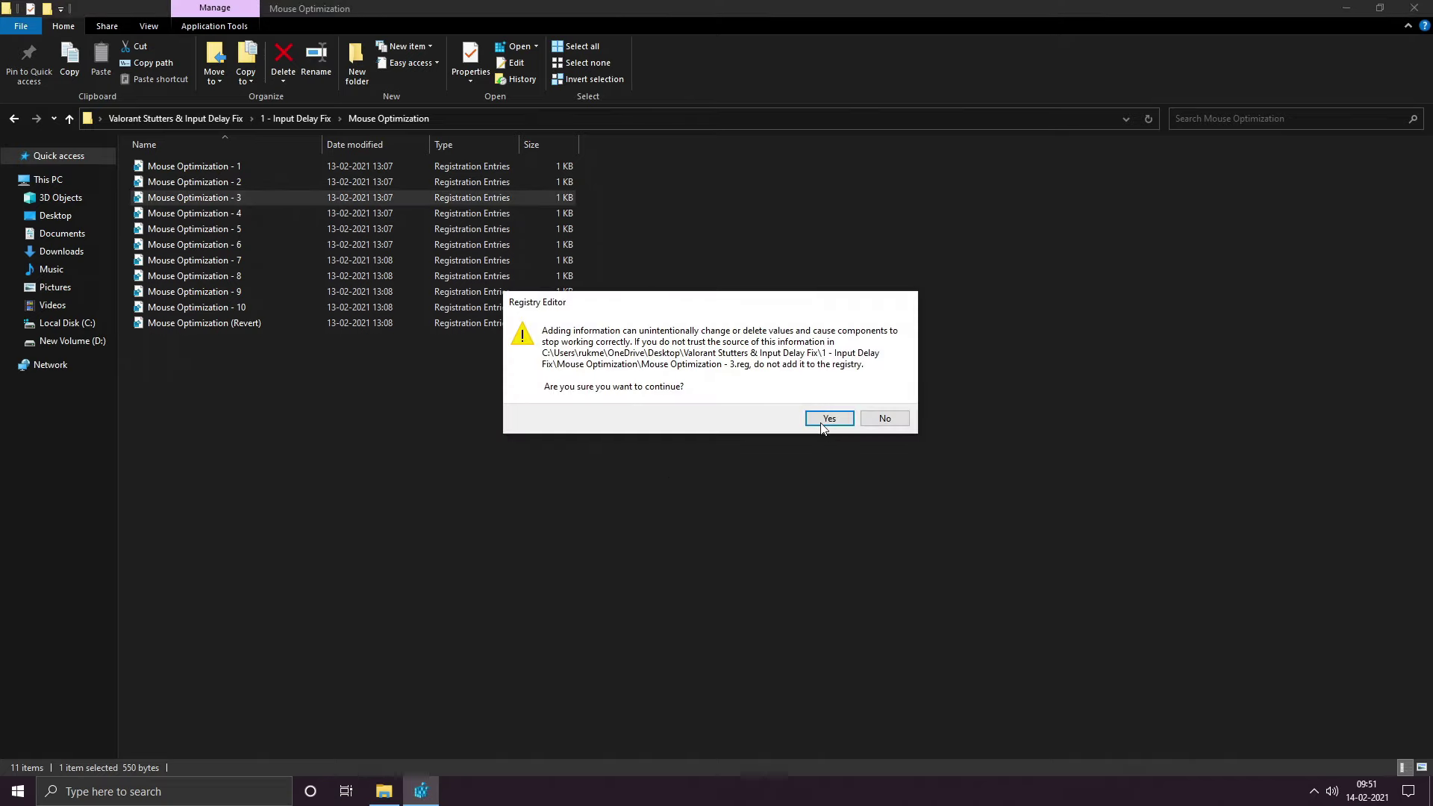
pyautogui.click(823, 420)
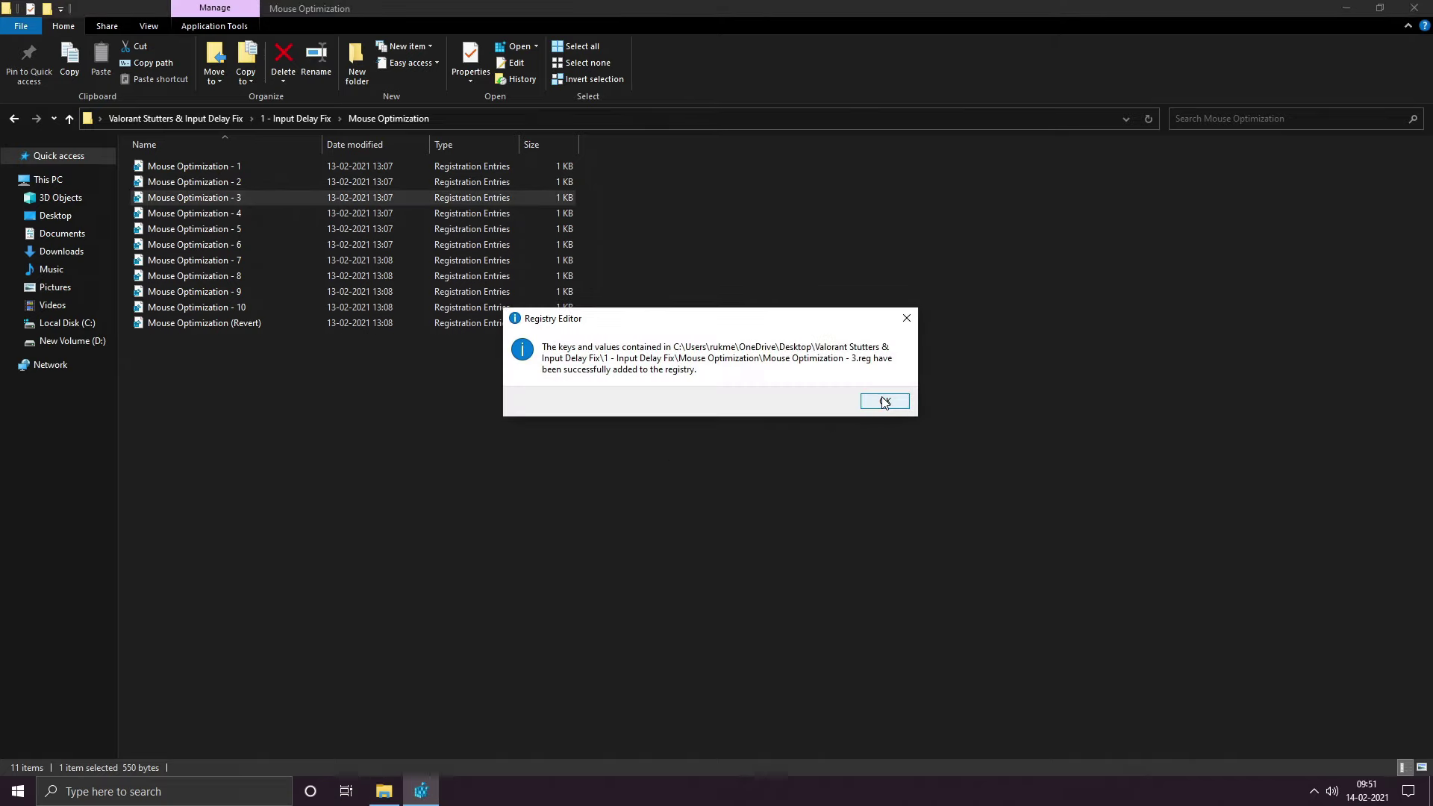
pyautogui.click(884, 403)
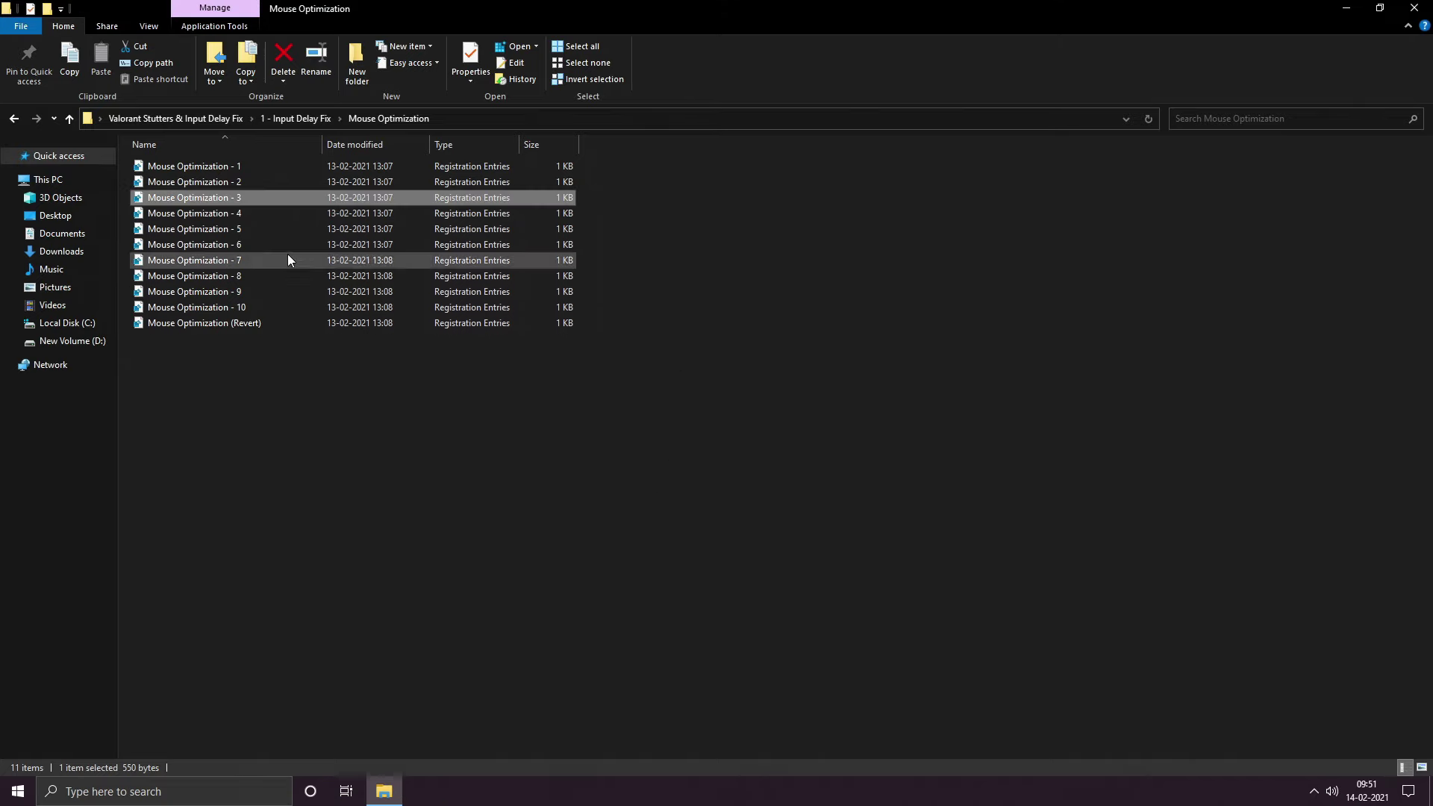
# Add the Mouse Optimization - 4 and Mouse Optimization - 5 files to the registry one after the other
pyautogui.doubleClick(195, 214)
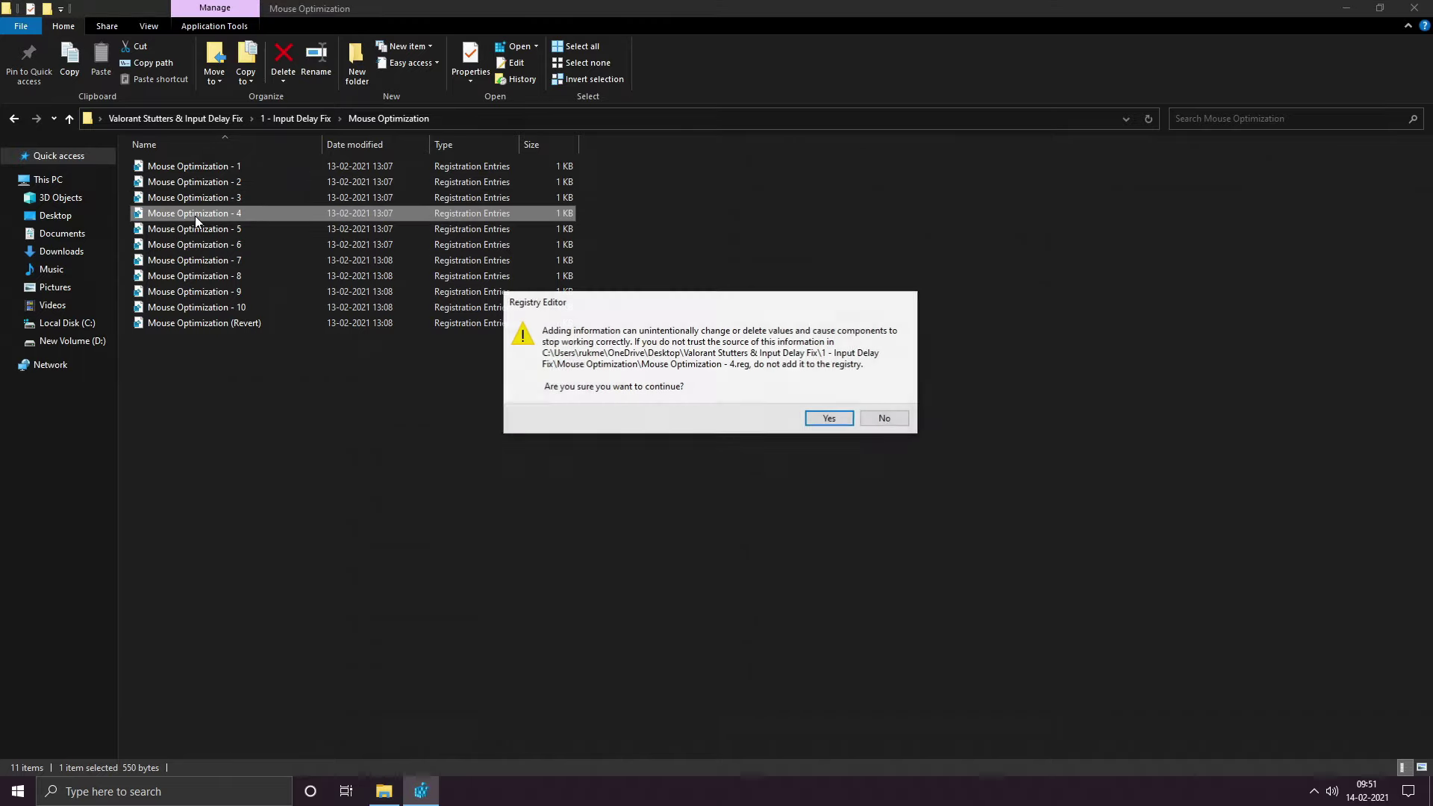
pyautogui.click(828, 419)
pyautogui.click(883, 402)
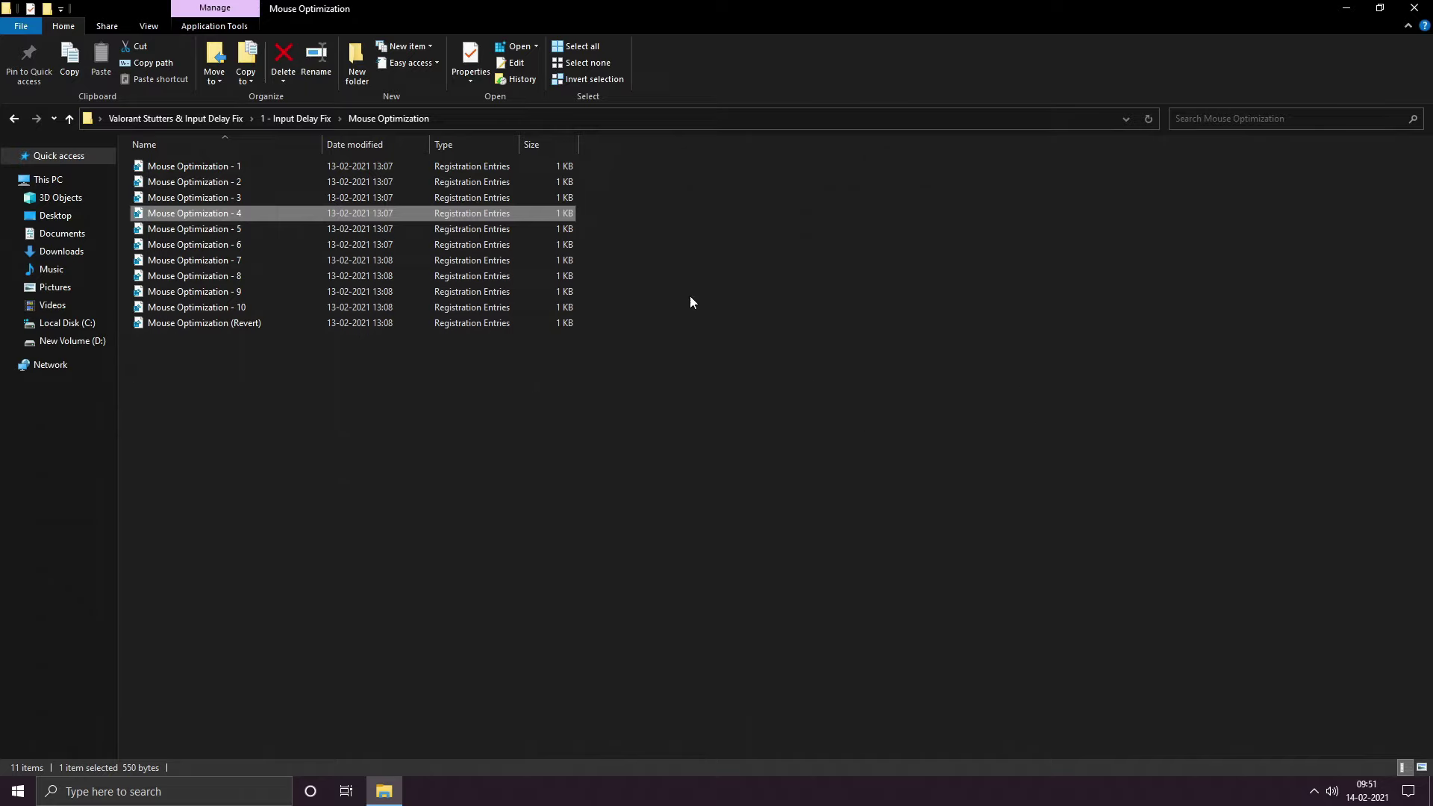
pyautogui.doubleClick(316, 226)
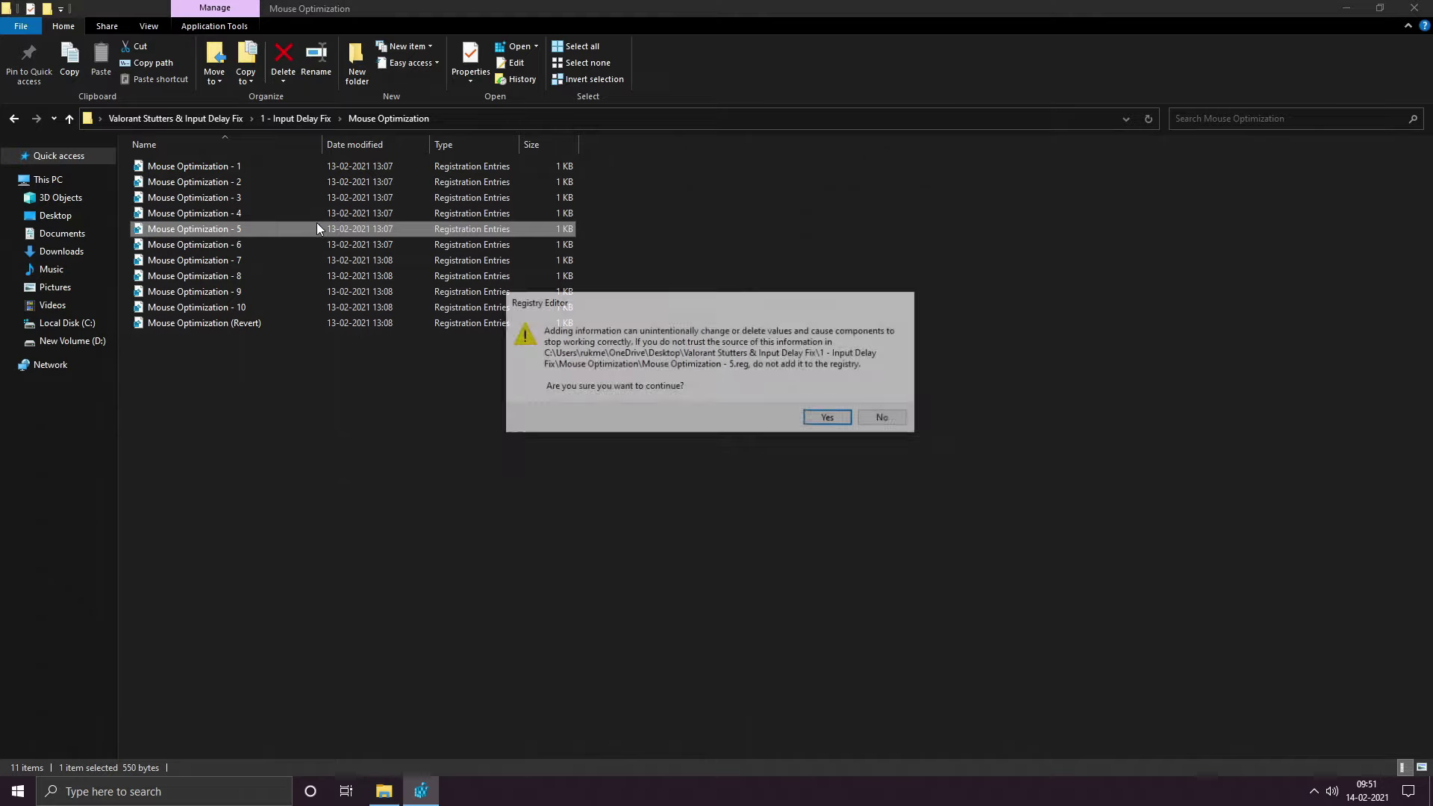
pyautogui.click(826, 420)
pyautogui.click(888, 401)
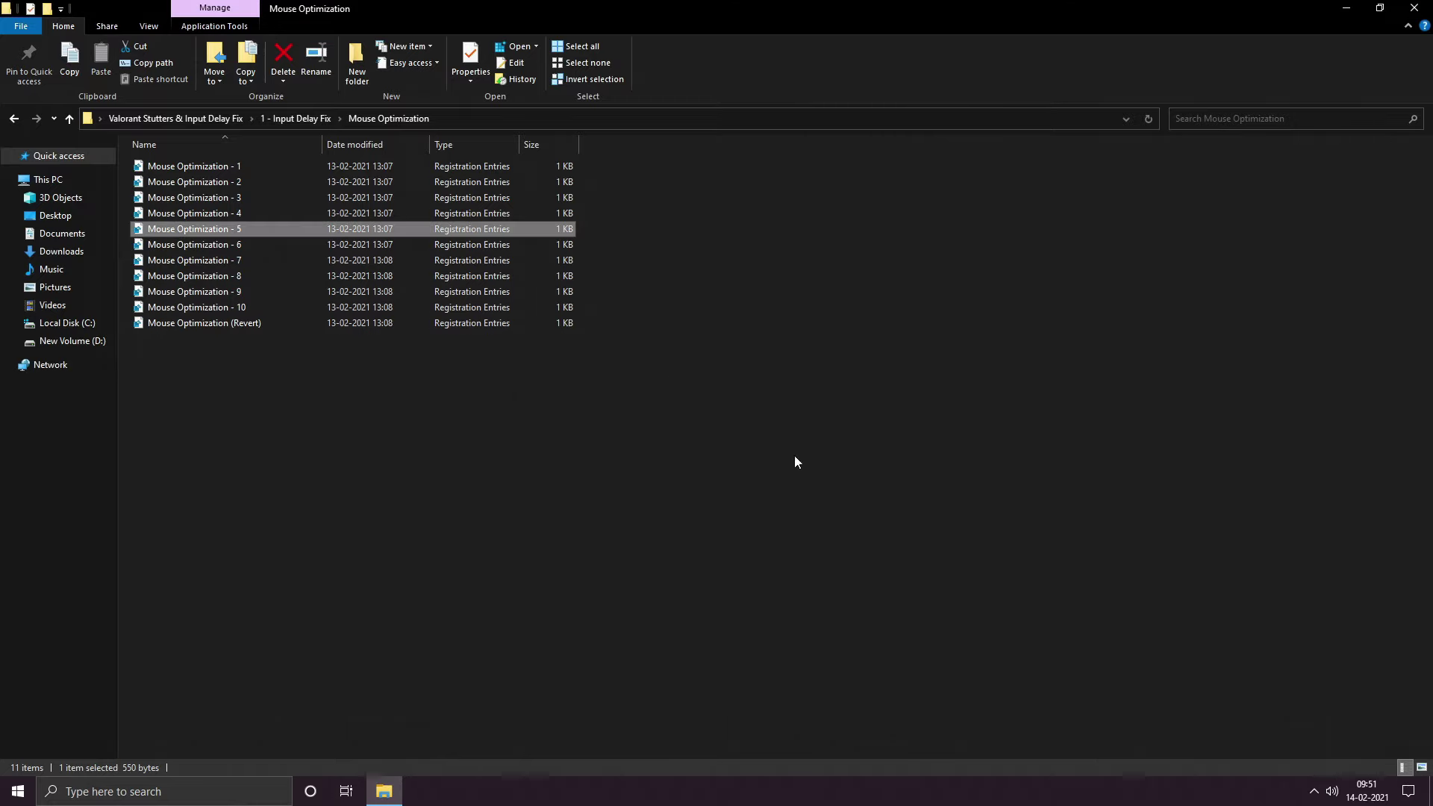
# Add the Mouse Optimization - 6 file to the registry, accepting the confirmation
pyautogui.doubleClick(236, 246)
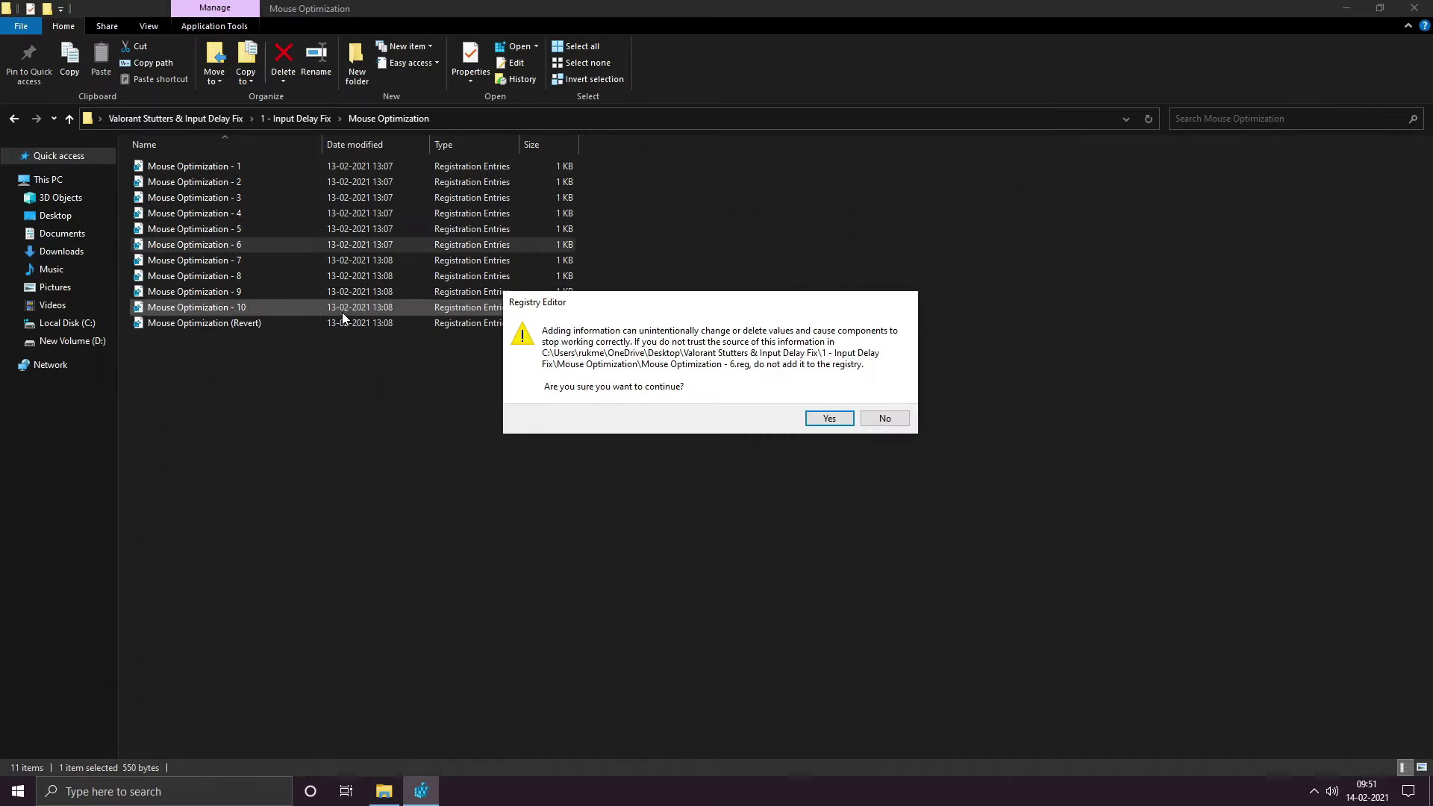
pyautogui.click(847, 420)
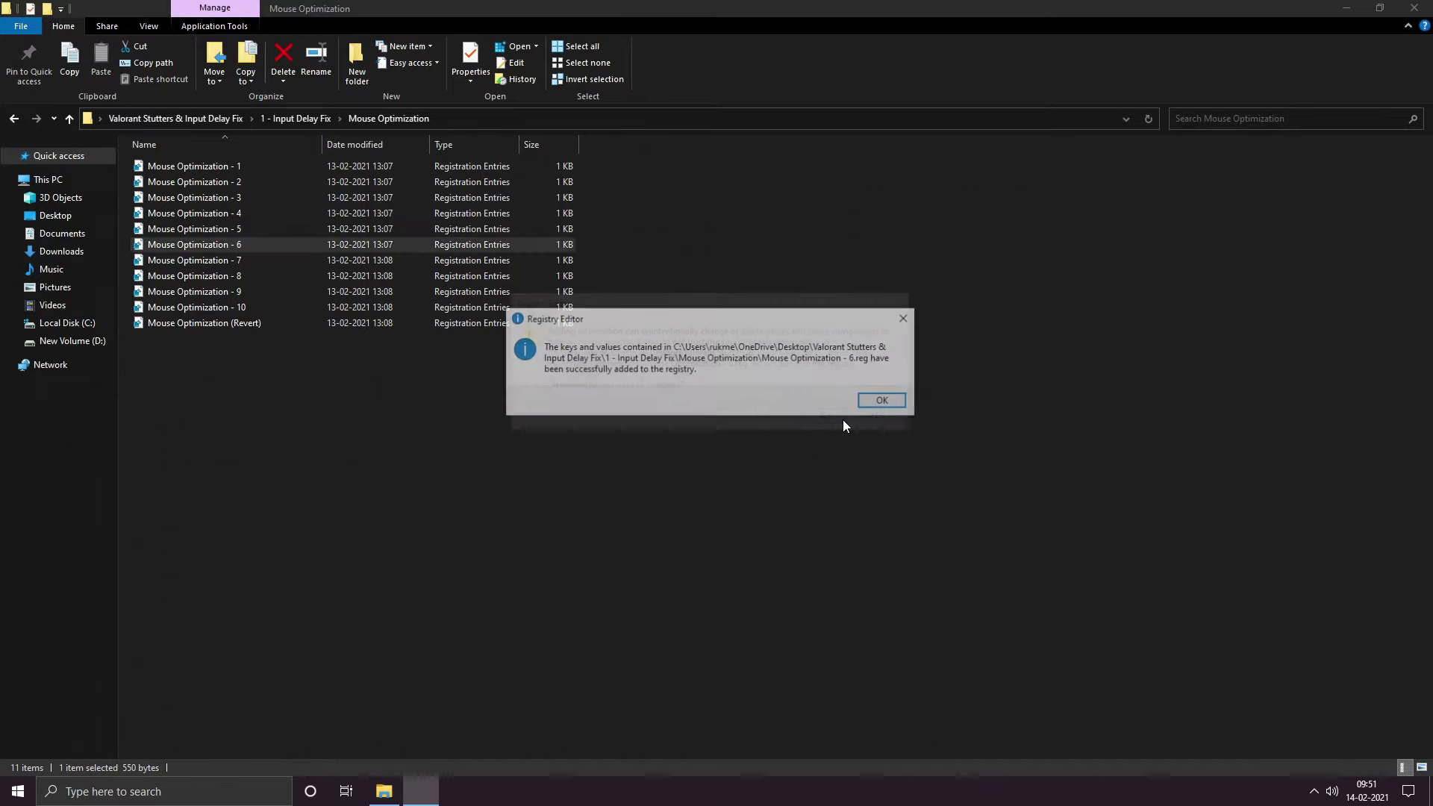
pyautogui.click(888, 401)
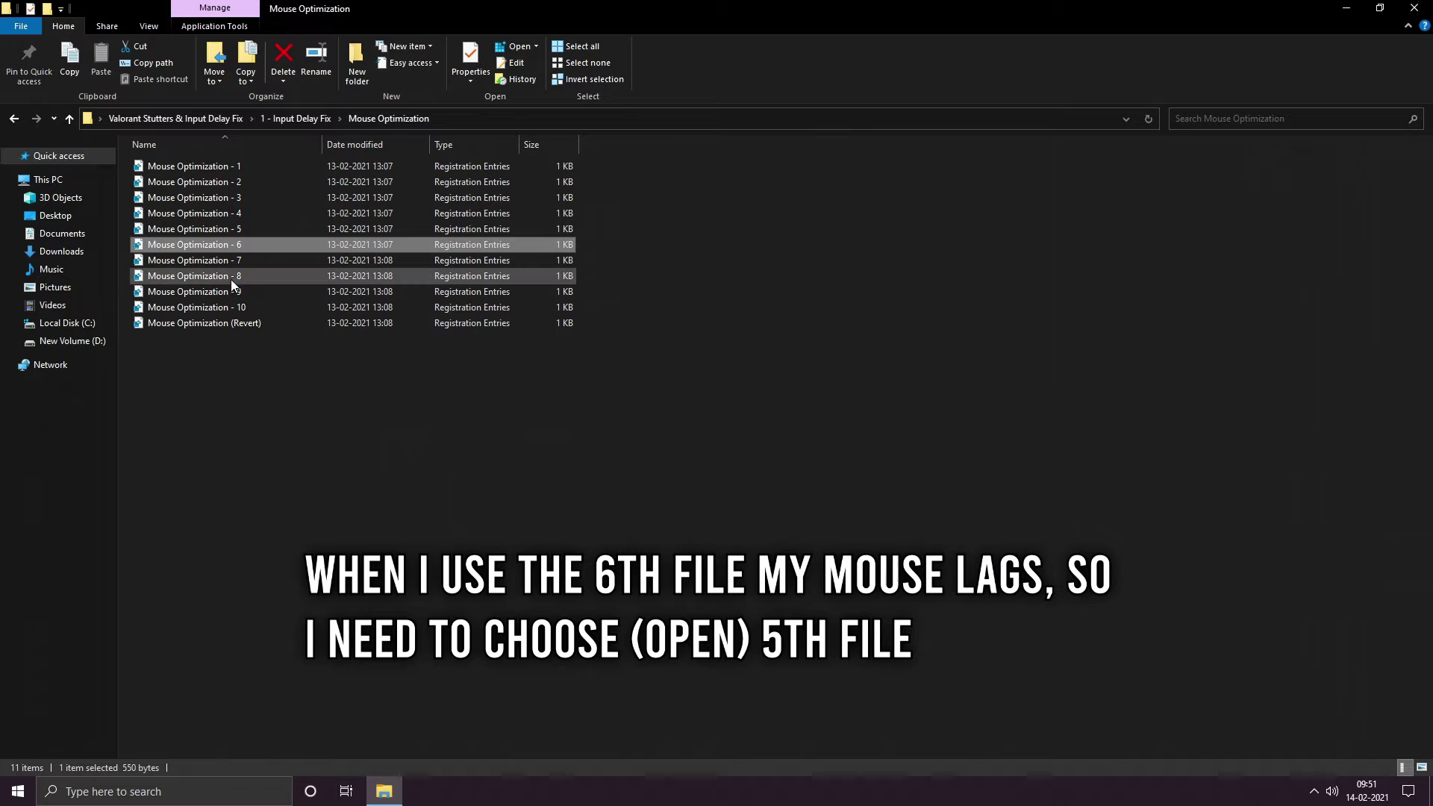
# Add the Mouse Optimization - 5 file to the registry again to replace the Mouse Optimization - 6 tweak
pyautogui.doubleClick(221, 228)
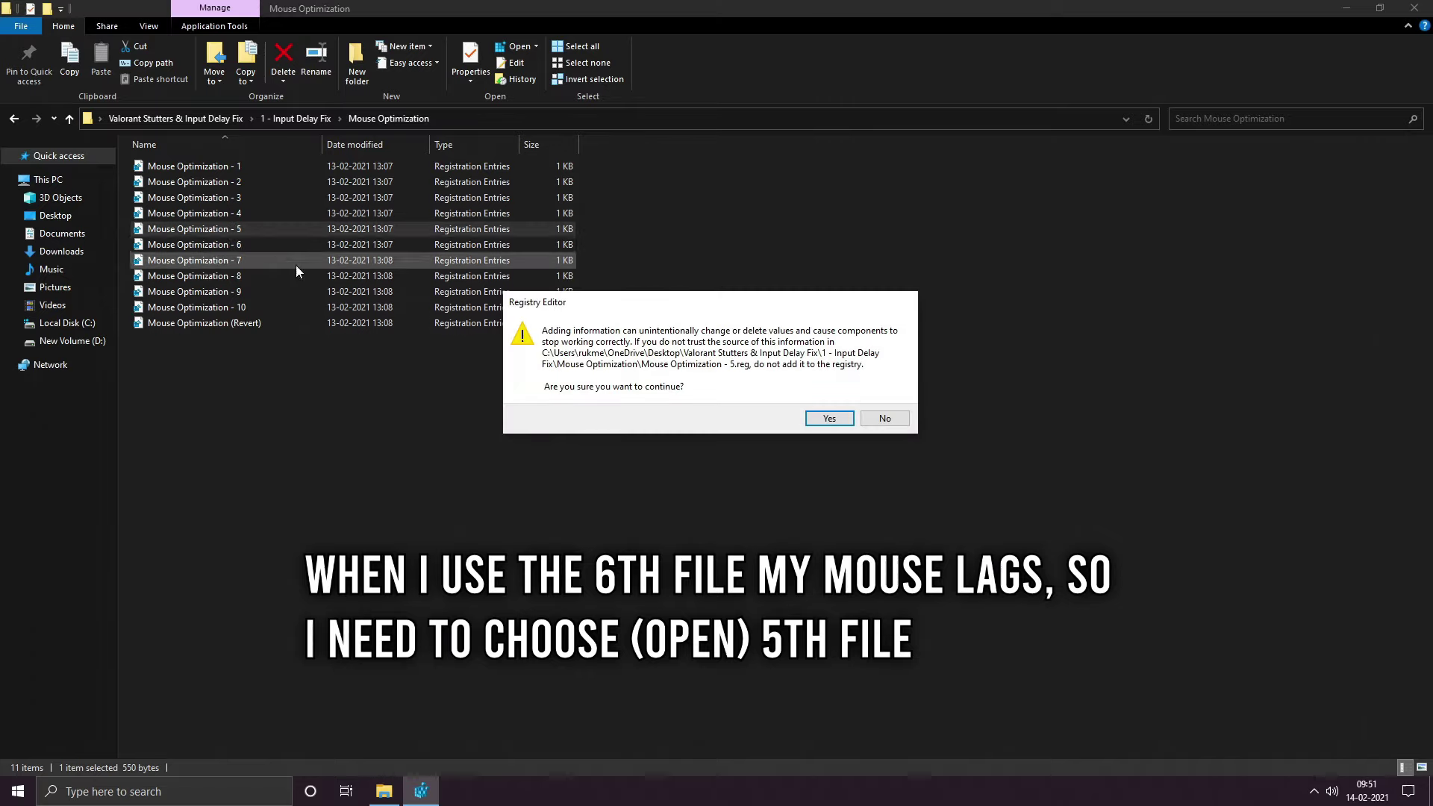
pyautogui.click(829, 418)
pyautogui.click(885, 402)
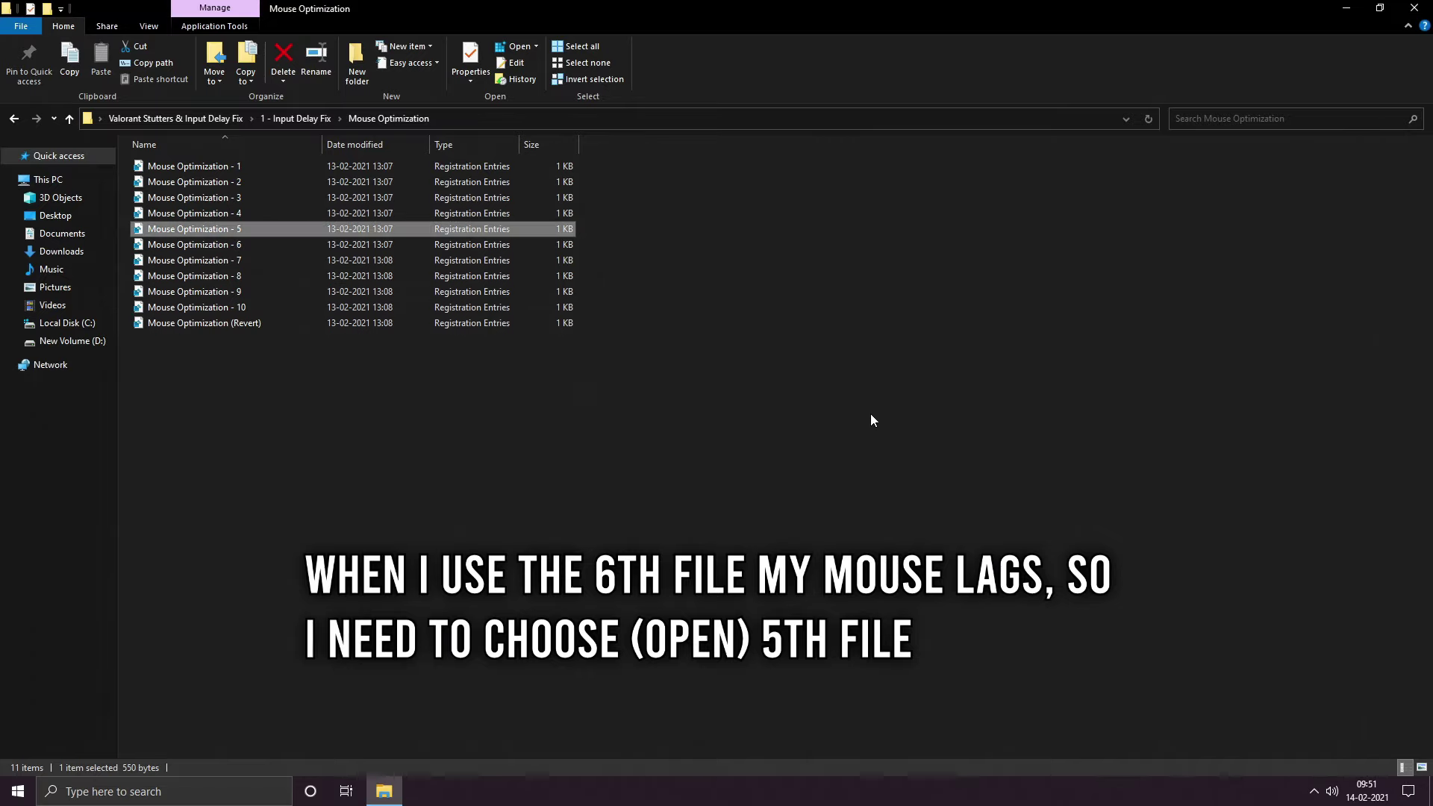
pyautogui.click(783, 447)
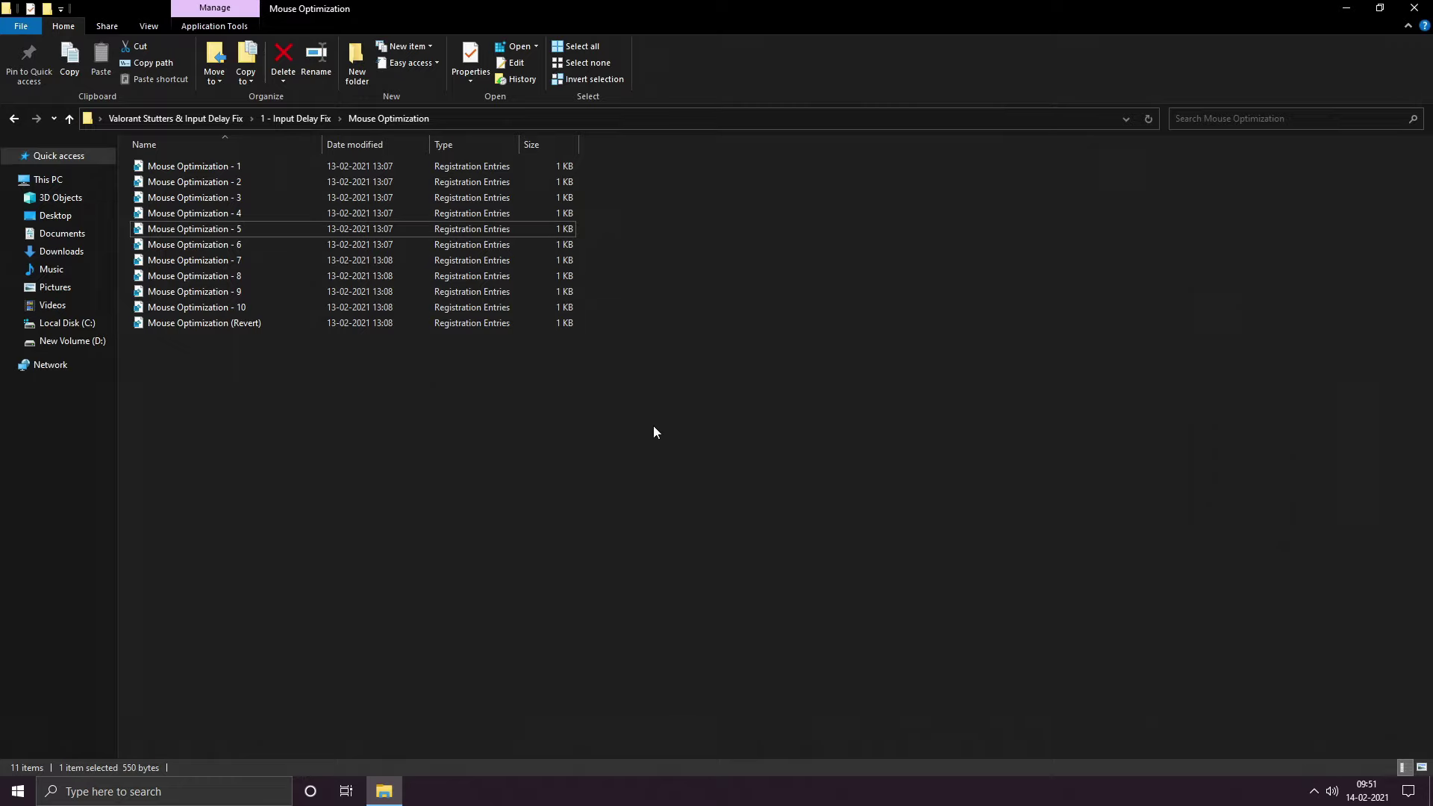
# Open the Keyboard Optimization folder in 1 - Input Delay Fix and add the KeyBoard Optimization - 6 file to the registry
pyautogui.click(13, 117)
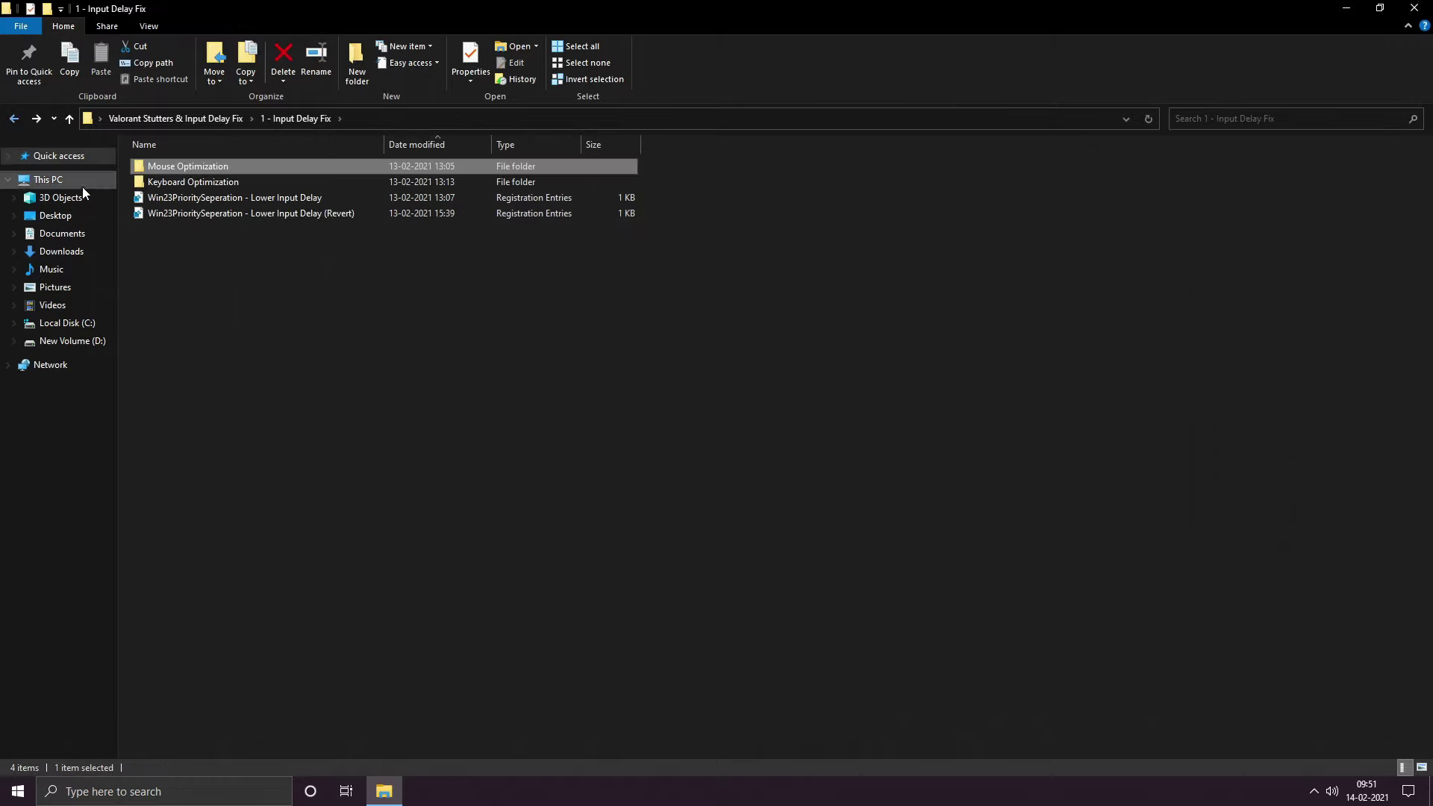
pyautogui.doubleClick(249, 183)
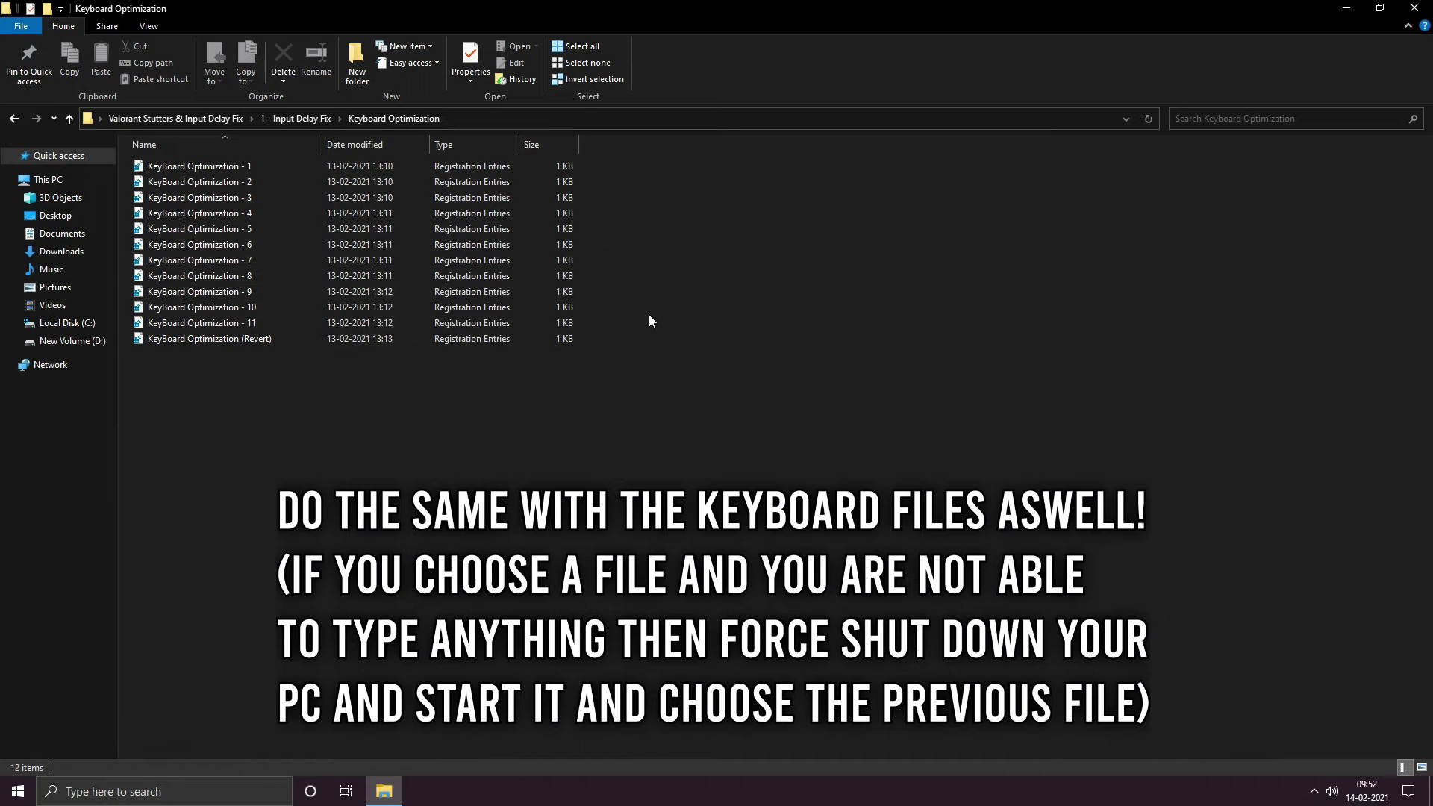
pyautogui.hotkey('ctrl', 'a')
pyautogui.click(347, 373)
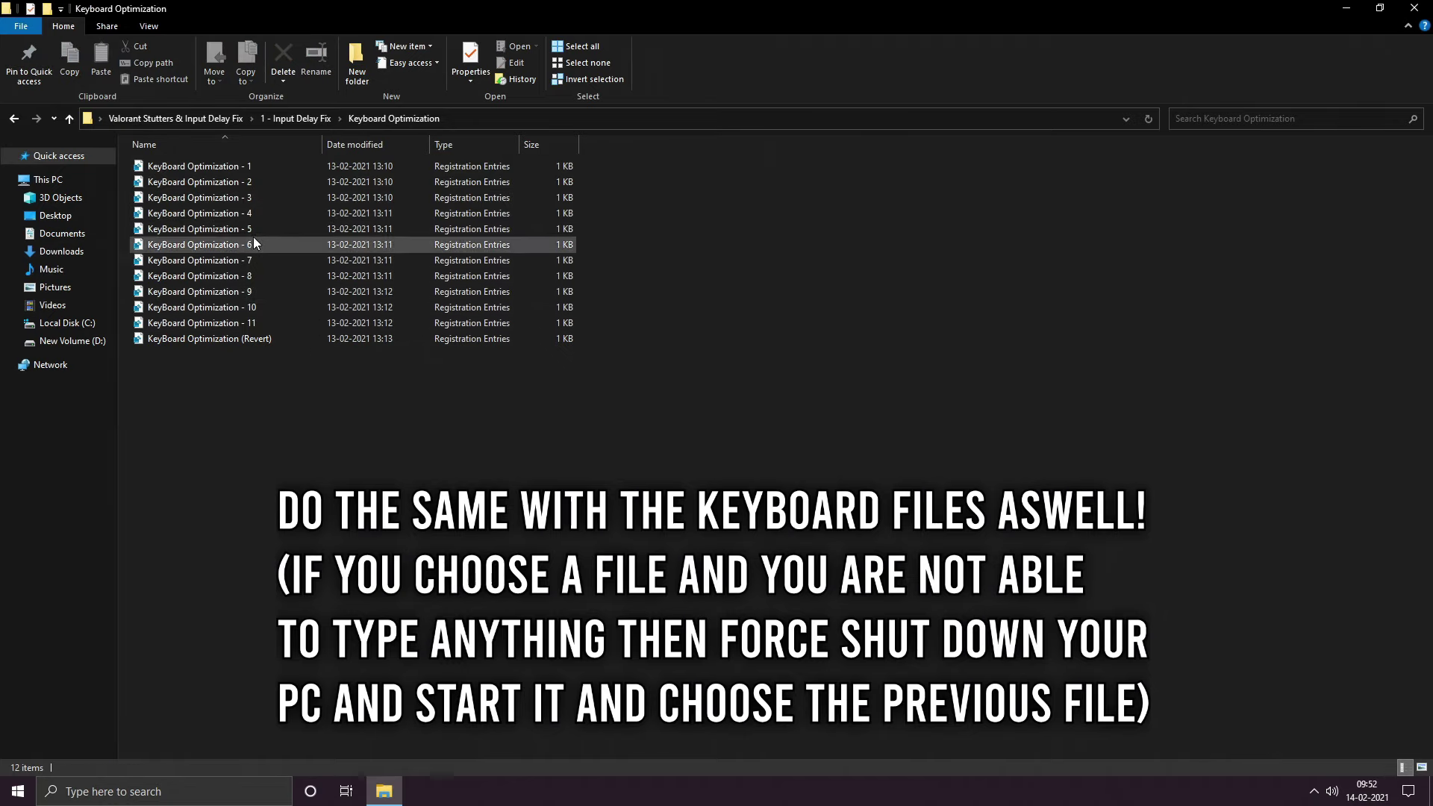
pyautogui.doubleClick(240, 244)
pyautogui.click(809, 420)
pyautogui.click(884, 400)
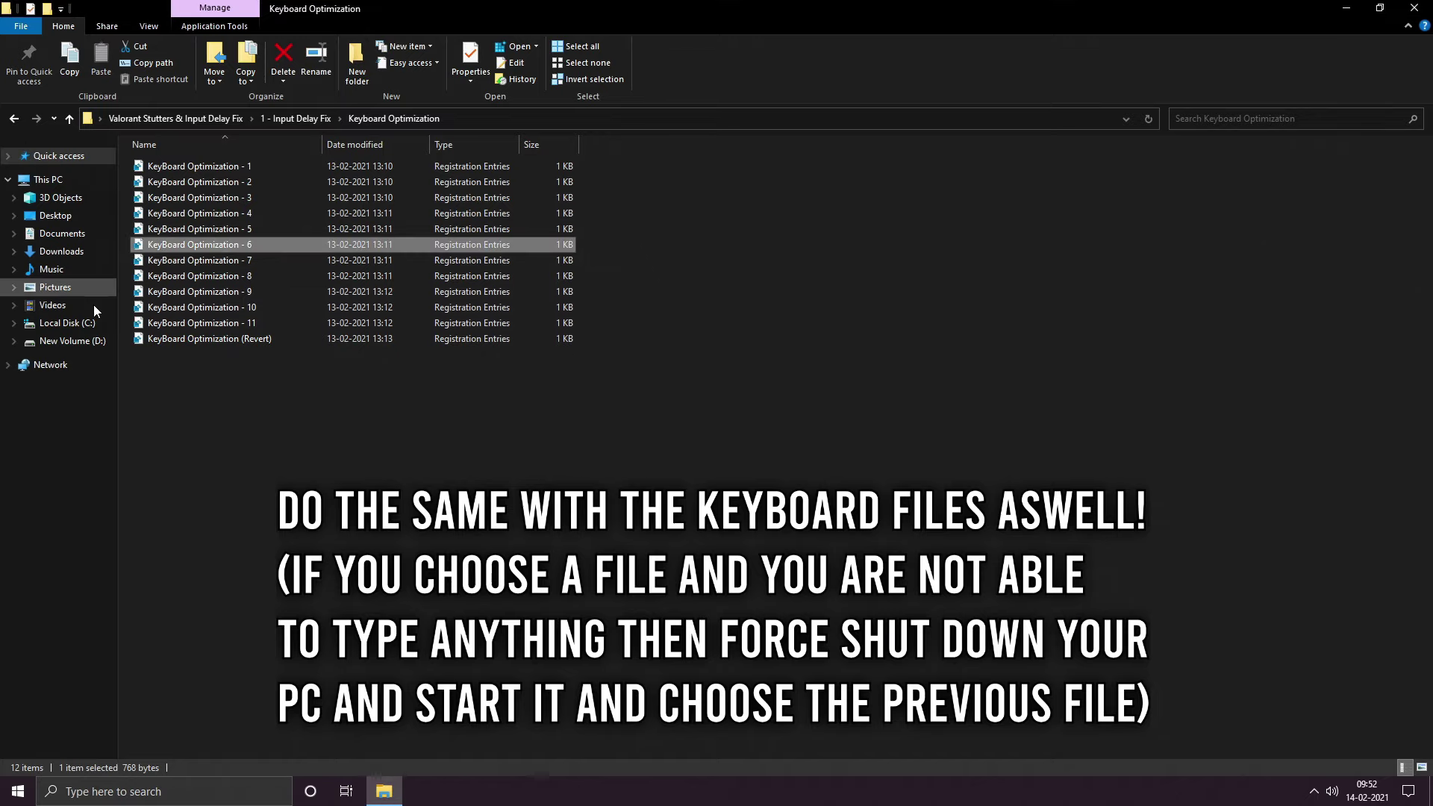
# Look through the AMD, Intel and Nvidia driver download folders inside 2 - Update GPU Drivers and return to the main folder
pyautogui.click(15, 124)
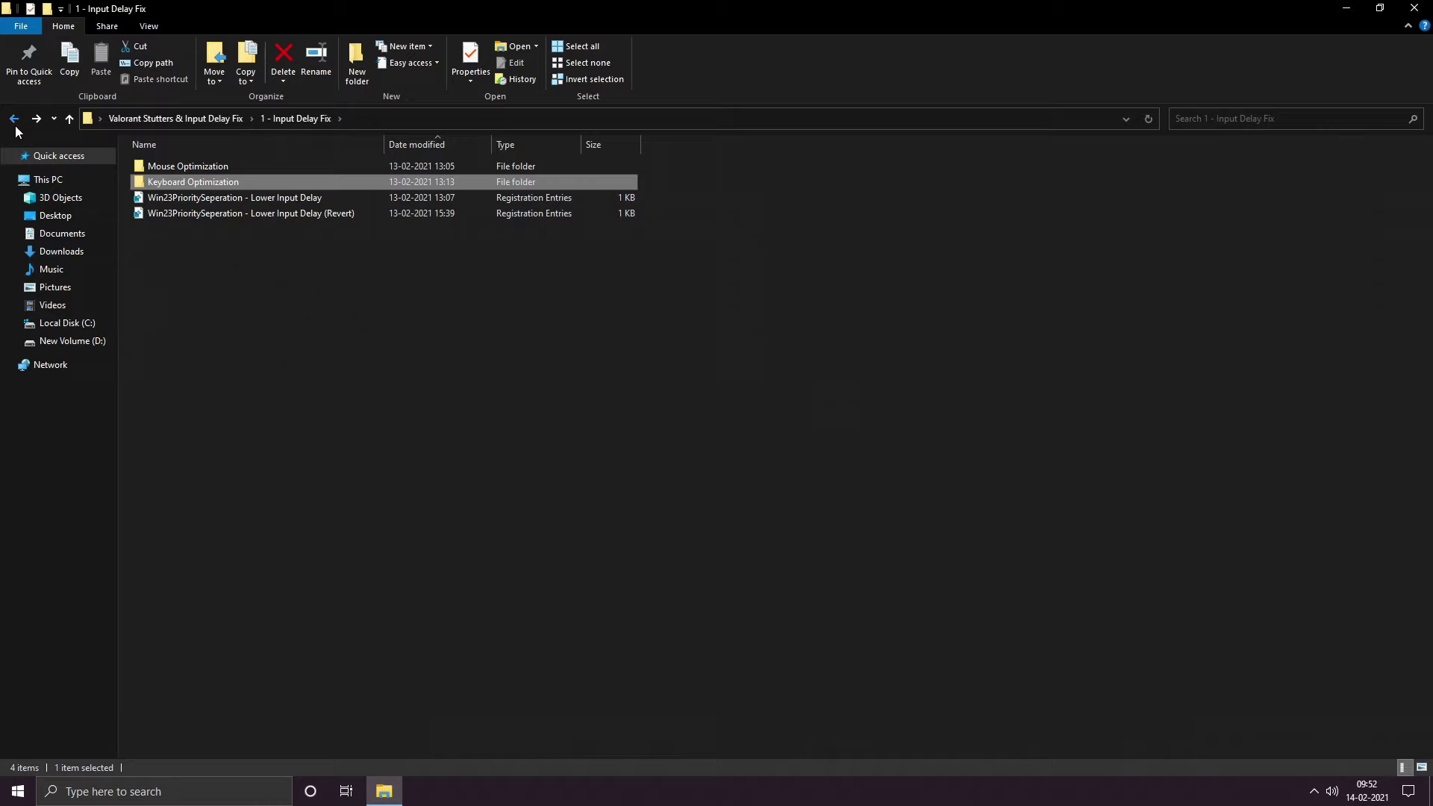
pyautogui.click(14, 124)
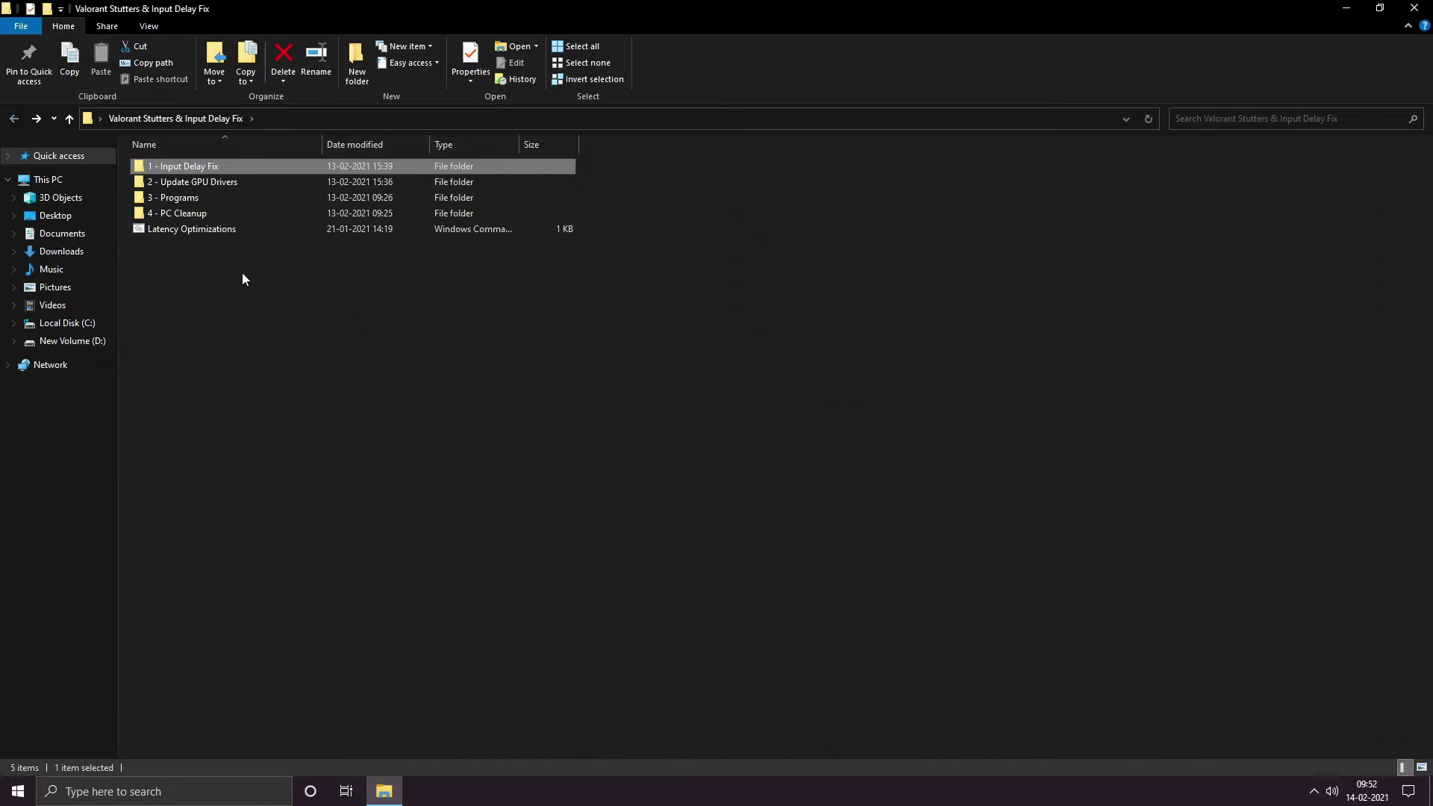
pyautogui.doubleClick(233, 187)
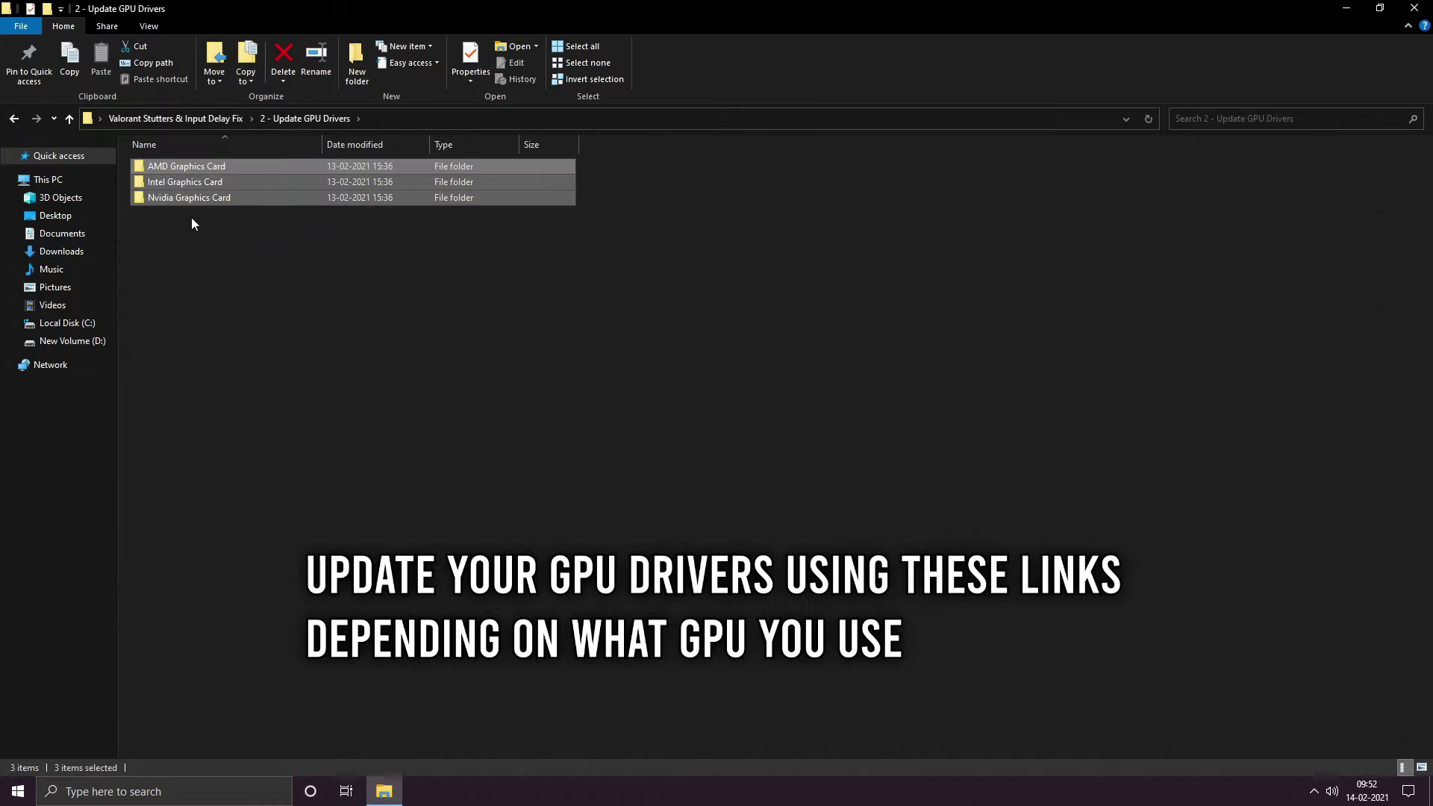
pyautogui.doubleClick(183, 168)
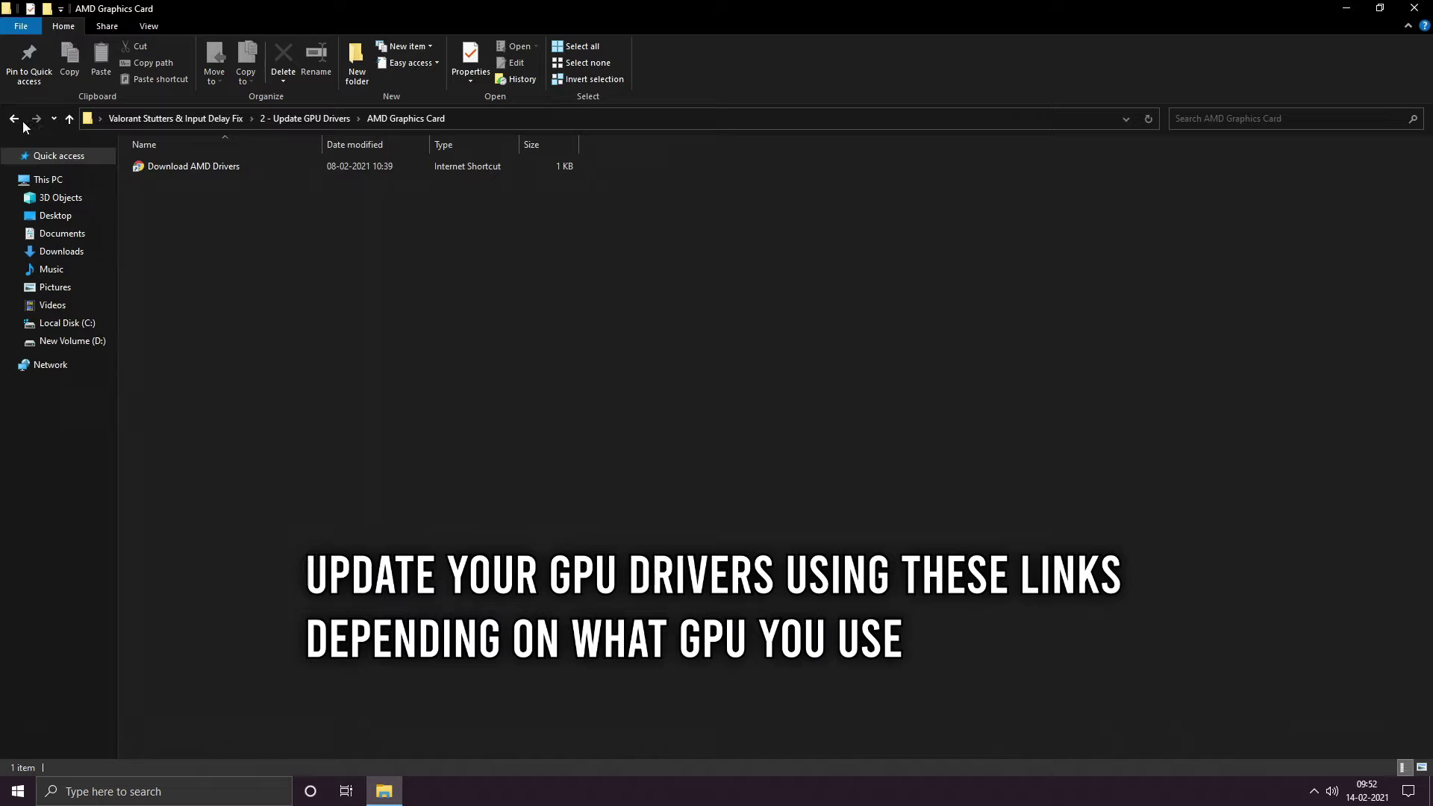
pyautogui.hotkey('alt', 'Left')
pyautogui.doubleClick(184, 186)
pyautogui.press('Down')
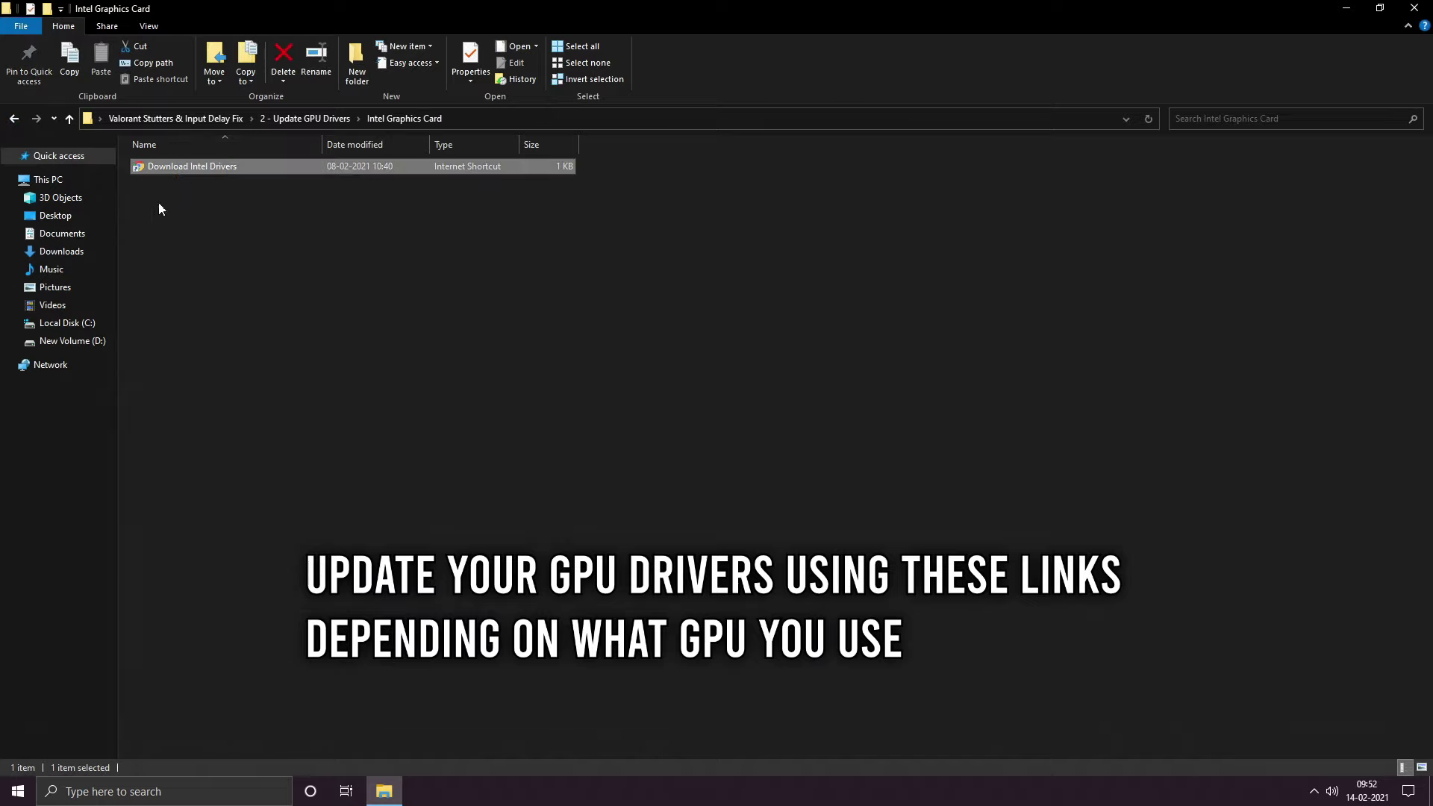
pyautogui.hotkey('alt', 'Left')
pyautogui.doubleClick(169, 199)
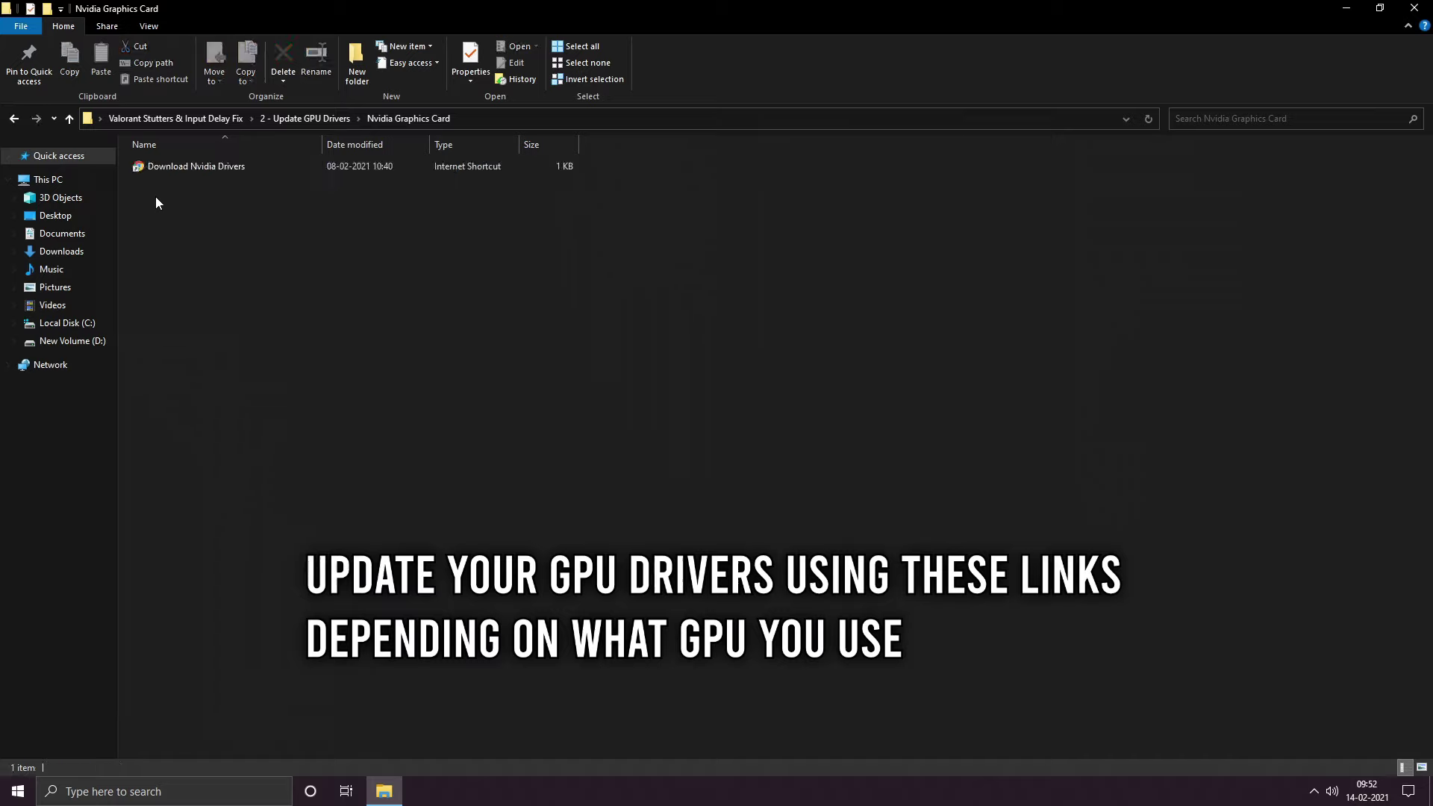
pyautogui.press('Down')
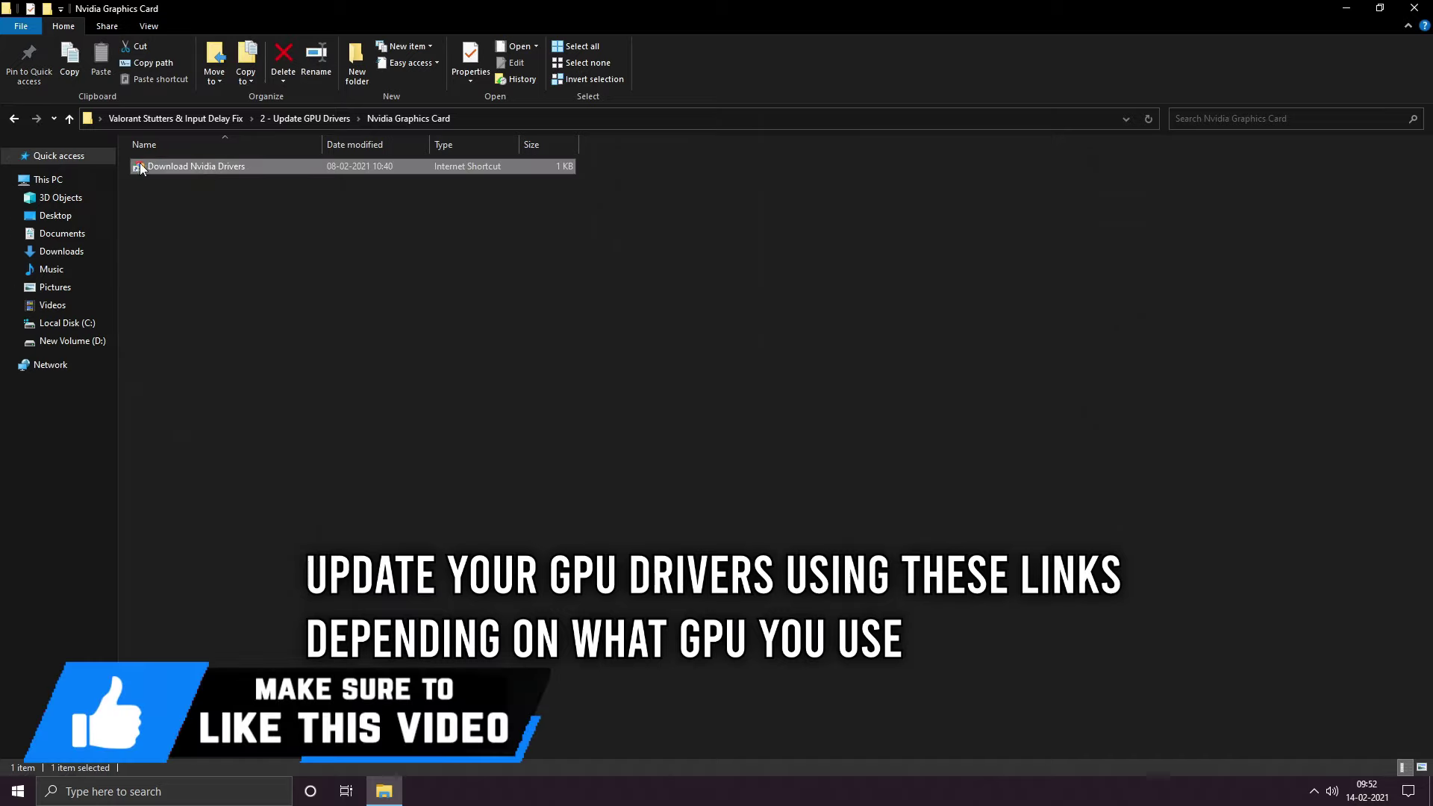
pyautogui.click(13, 118)
pyautogui.click(13, 118)
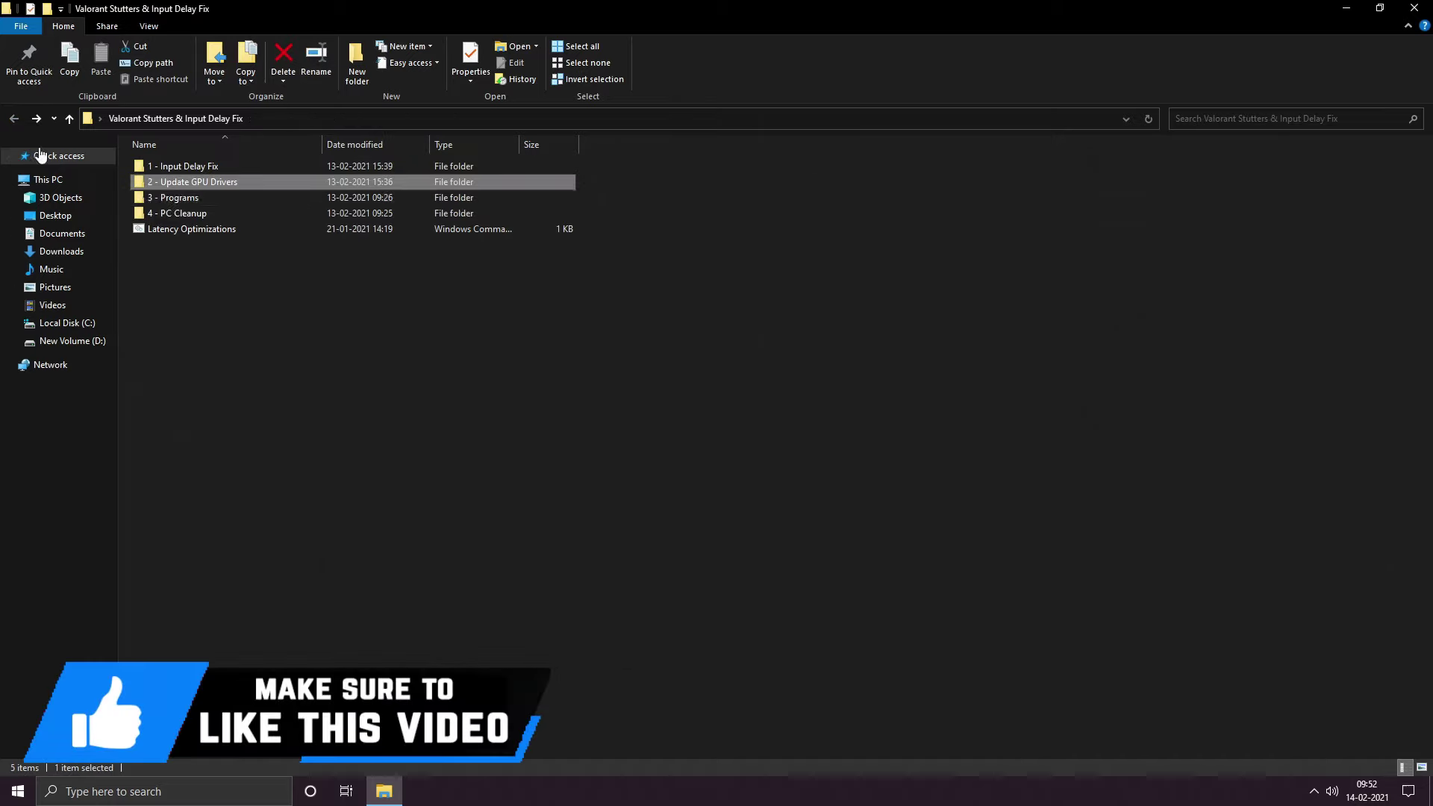
# Launch the Intelligent standby list cleaner ISLC application from the ISLC v1.0.2.2 folder inside 3 - Programs
pyautogui.click(174, 199)
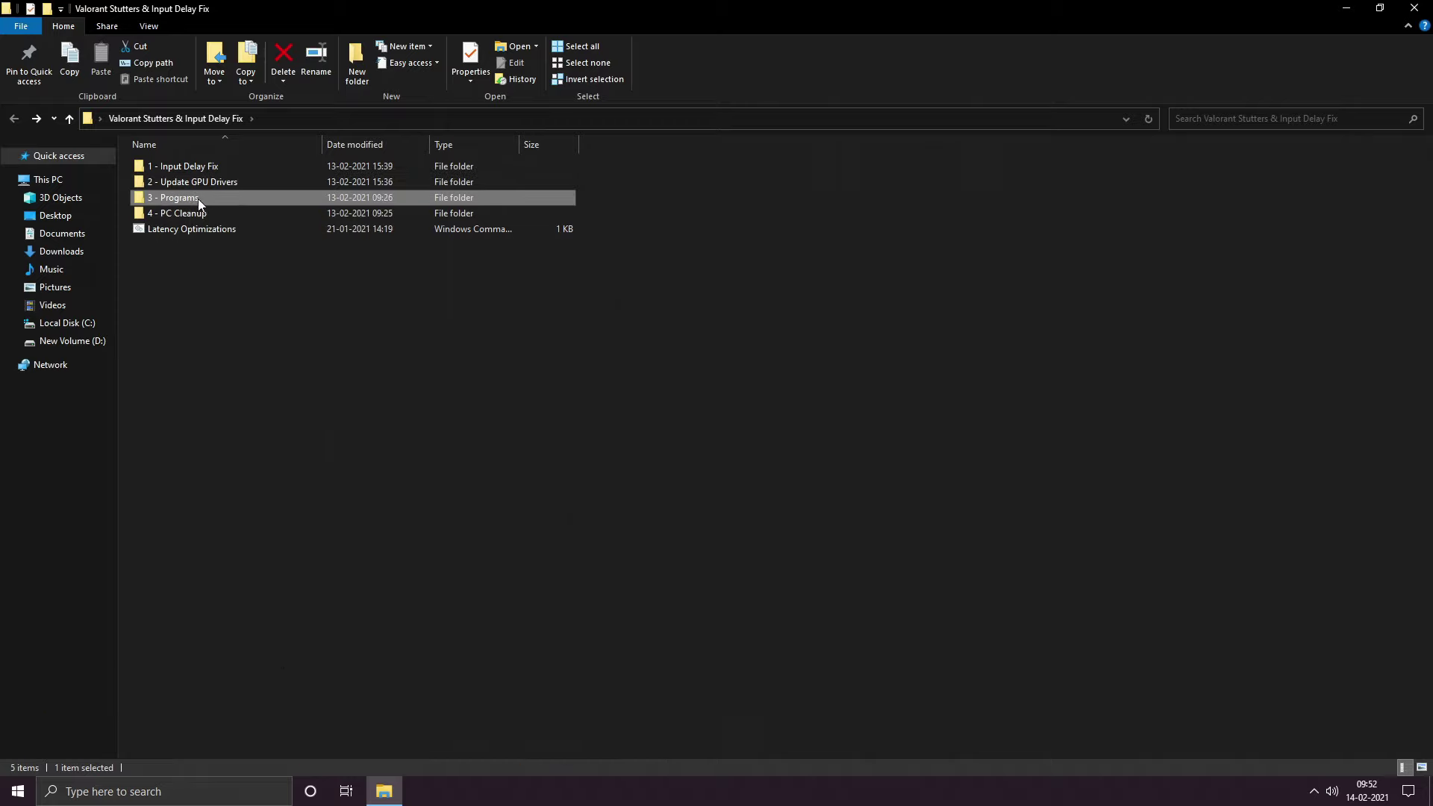
pyautogui.doubleClick(183, 203)
pyautogui.click(191, 169)
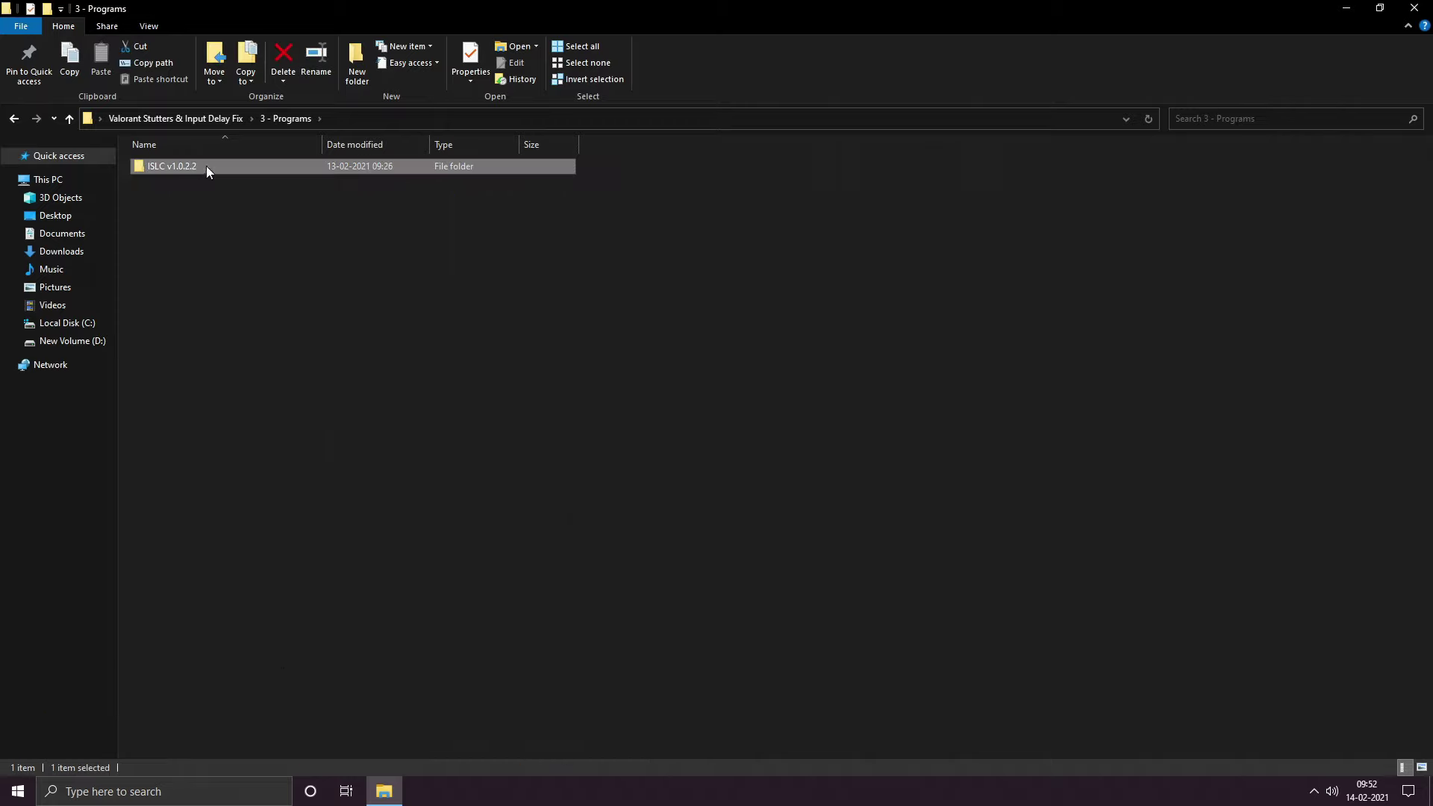
pyautogui.doubleClick(206, 166)
pyautogui.click(194, 166)
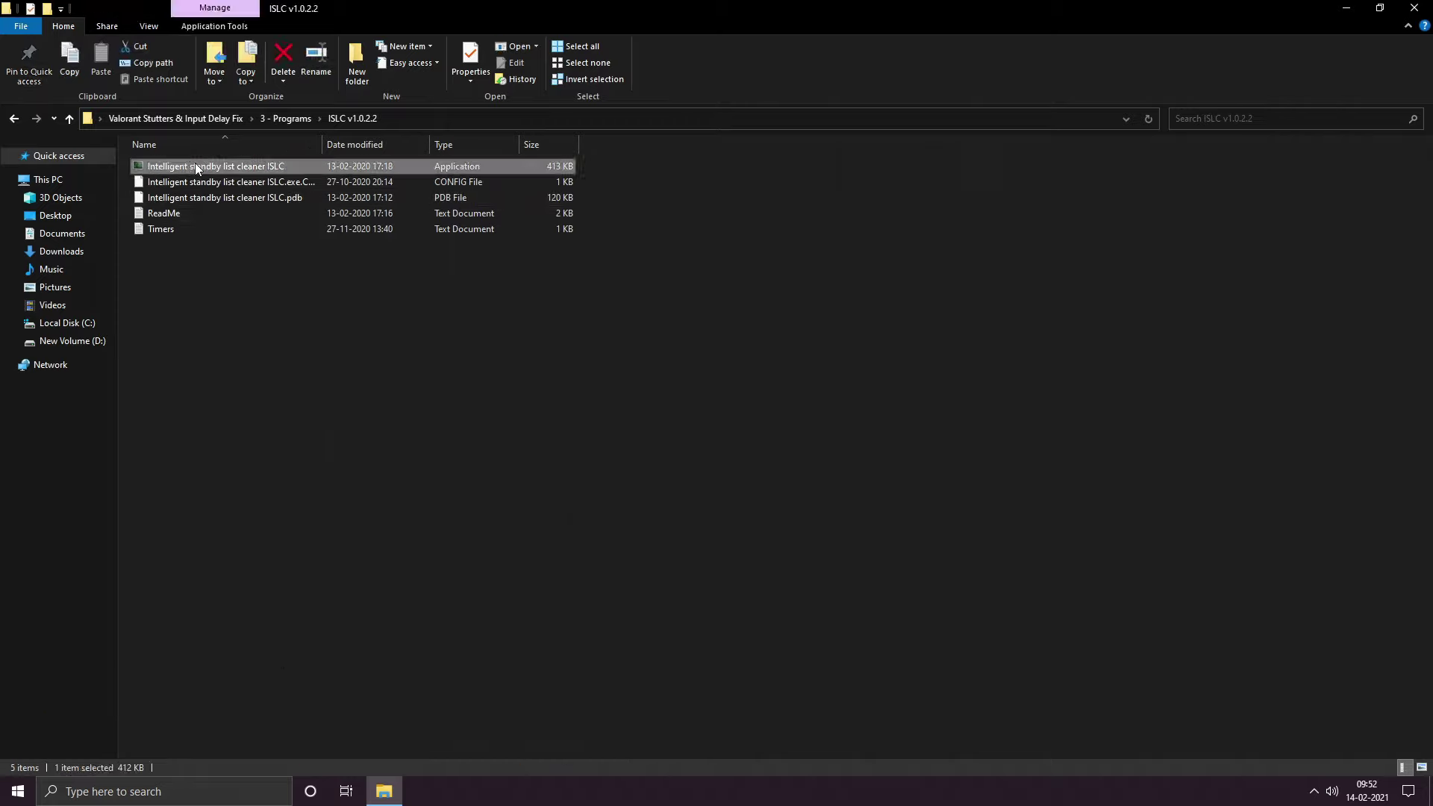
pyautogui.doubleClick(185, 165)
pyautogui.moveTo(278, 184); pyautogui.dragTo(543, 261)
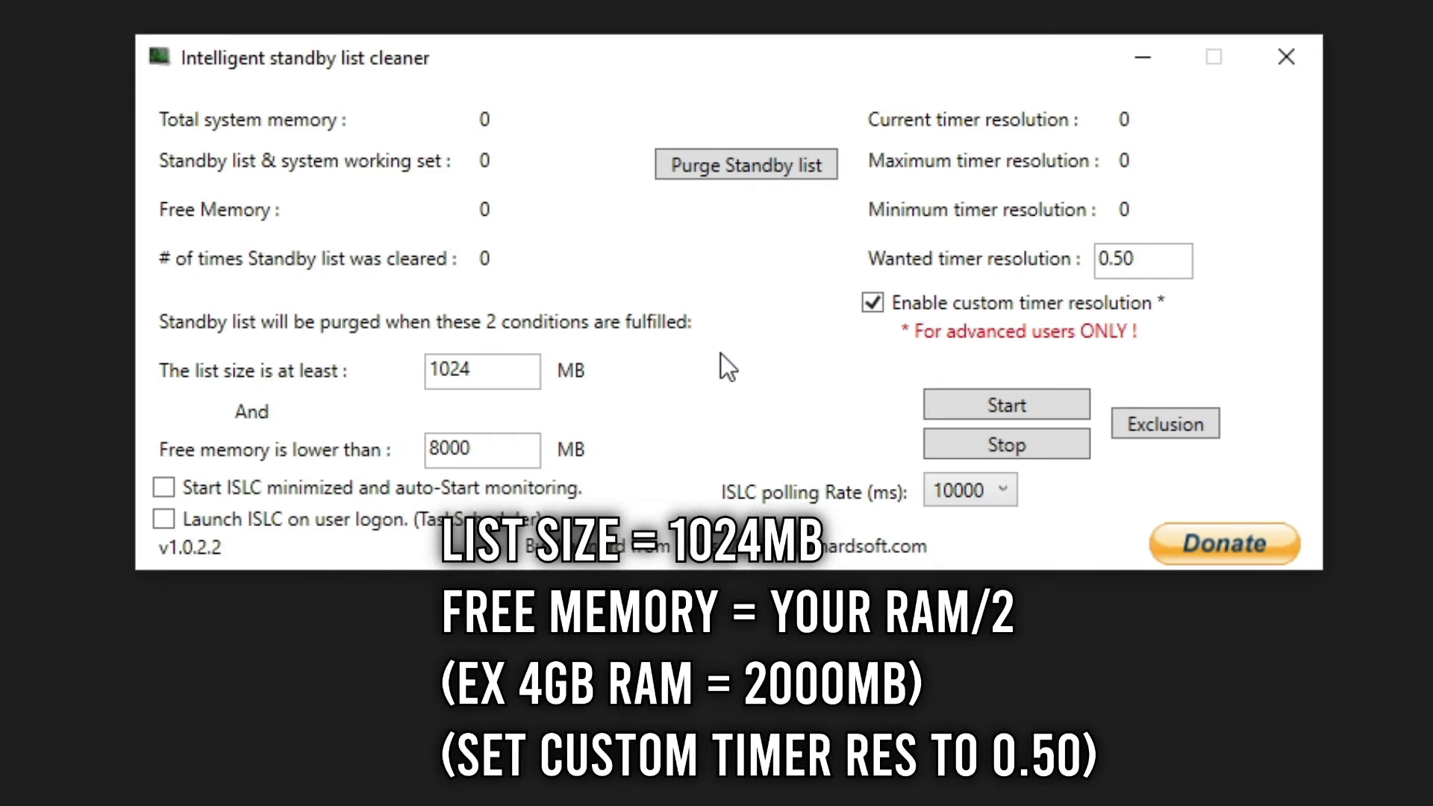
# Check the wanted timer resolution, the minimum list size and the free memory threshold in the standby list cleaner
pyautogui.moveTo(1139, 261); pyautogui.dragTo(1072, 258)
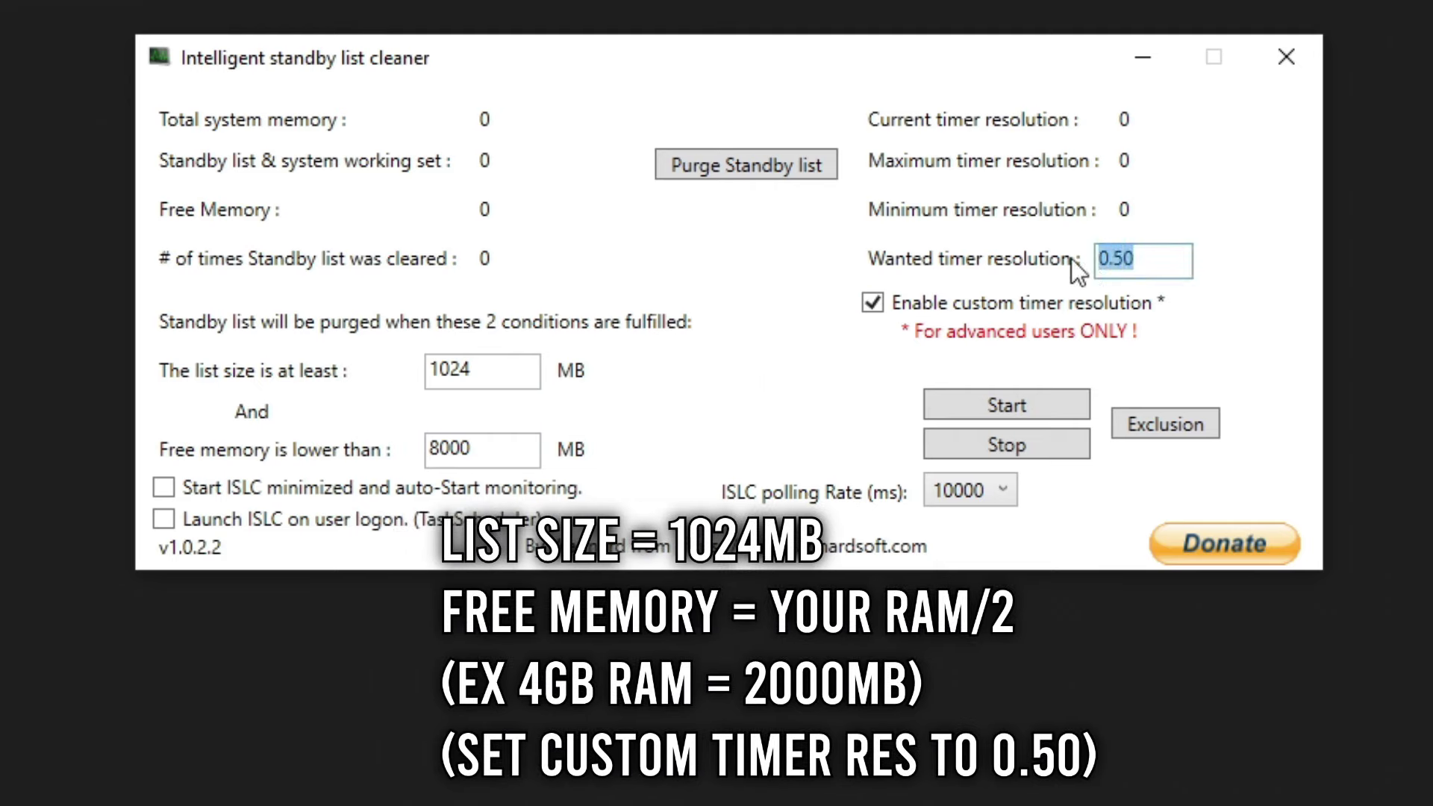
pyautogui.click(493, 367)
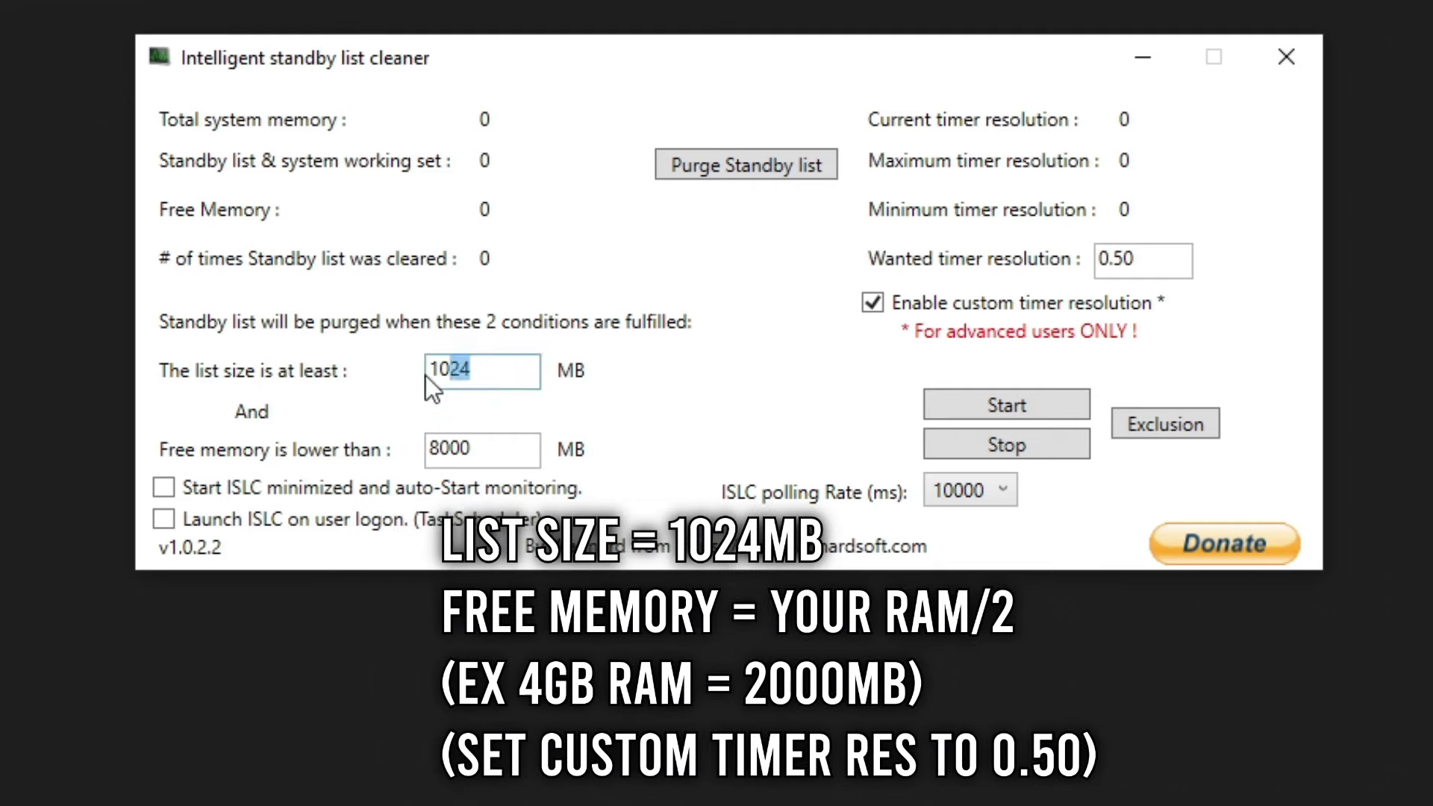
pyautogui.doubleClick(492, 367)
pyautogui.click(980, 453)
pyautogui.doubleClick(480, 371)
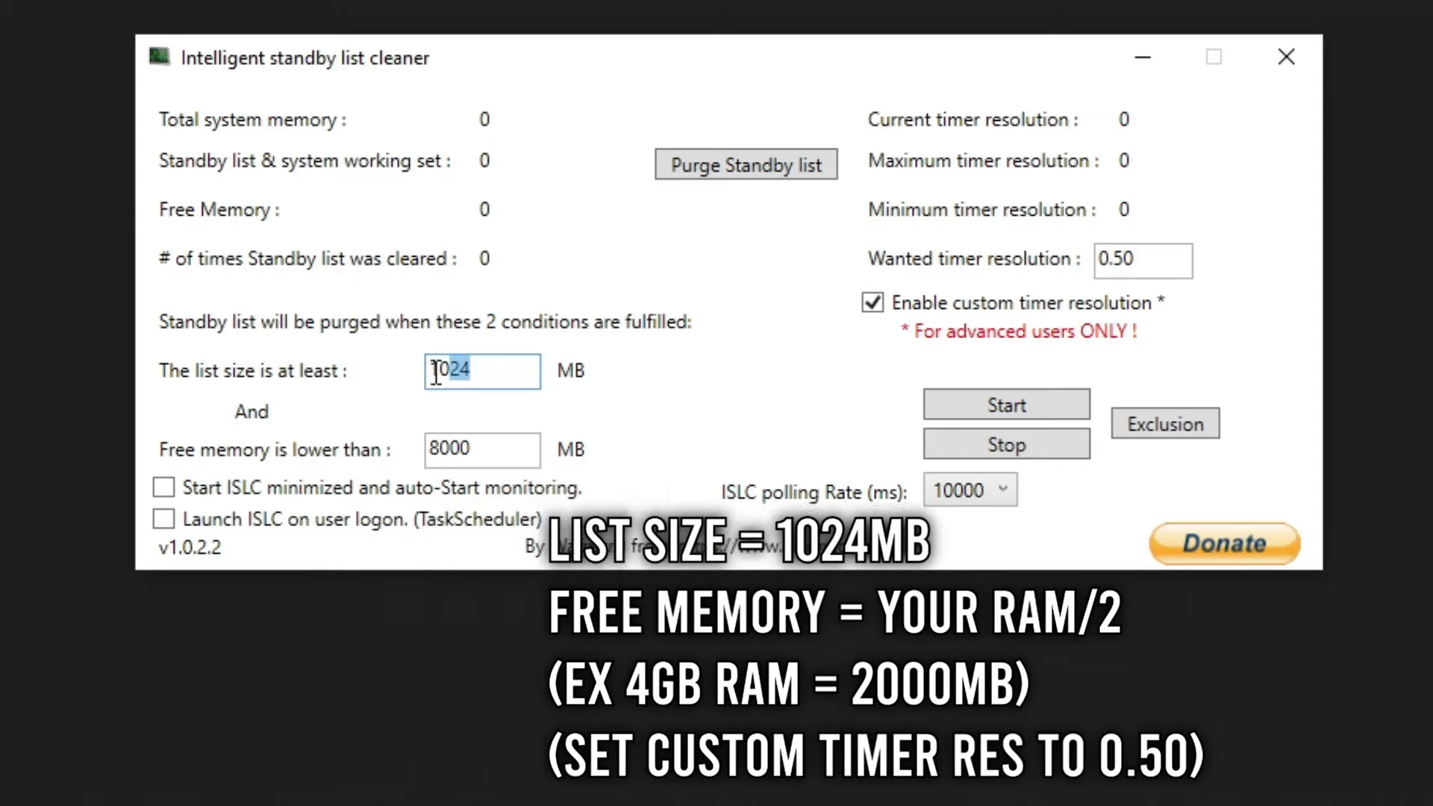
pyautogui.click(522, 451)
pyautogui.hotkey('ctrl', 'a')
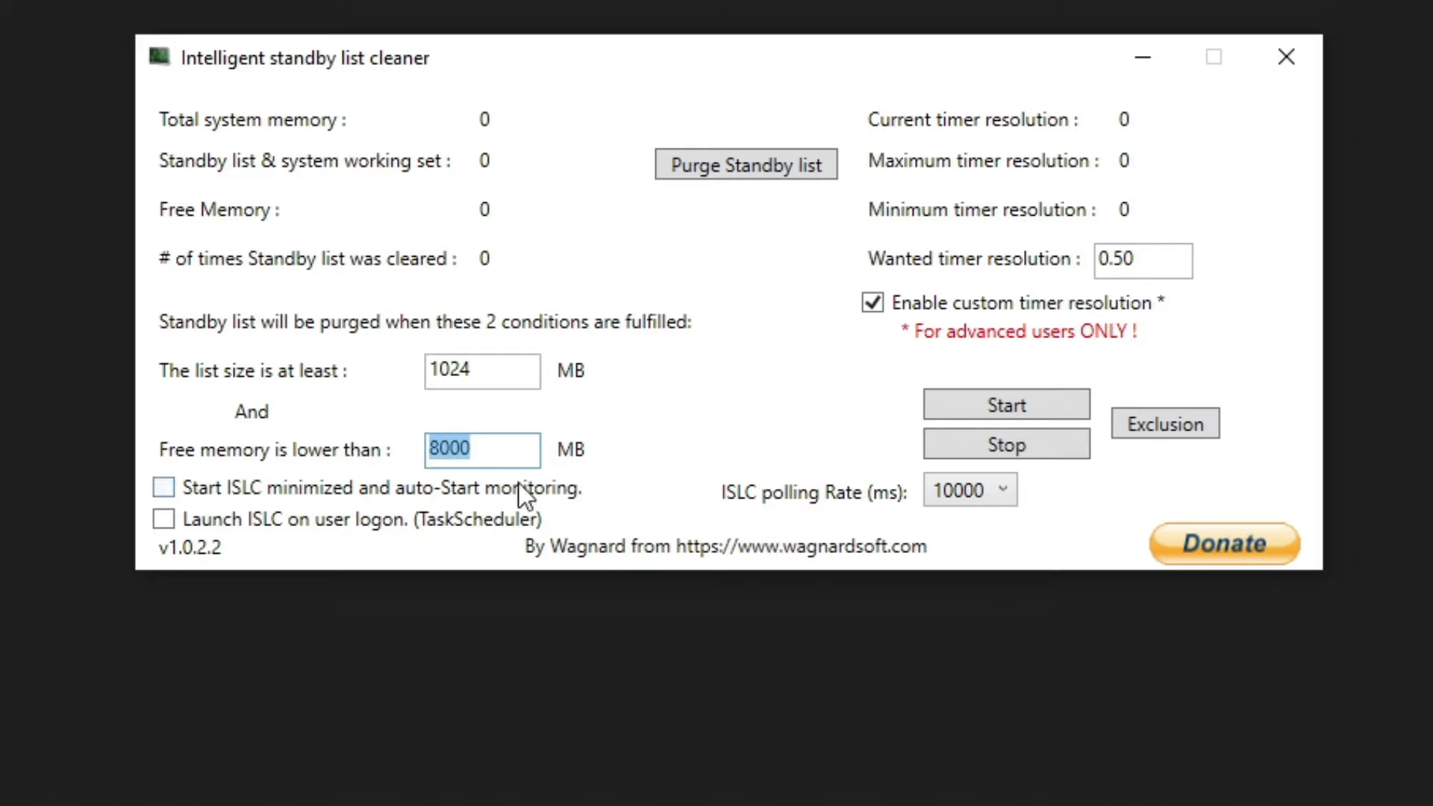
# Set the ISLC polling rate to 10000 ms, start the standby list monitoring and minimize the cleaner
pyautogui.click(1001, 490)
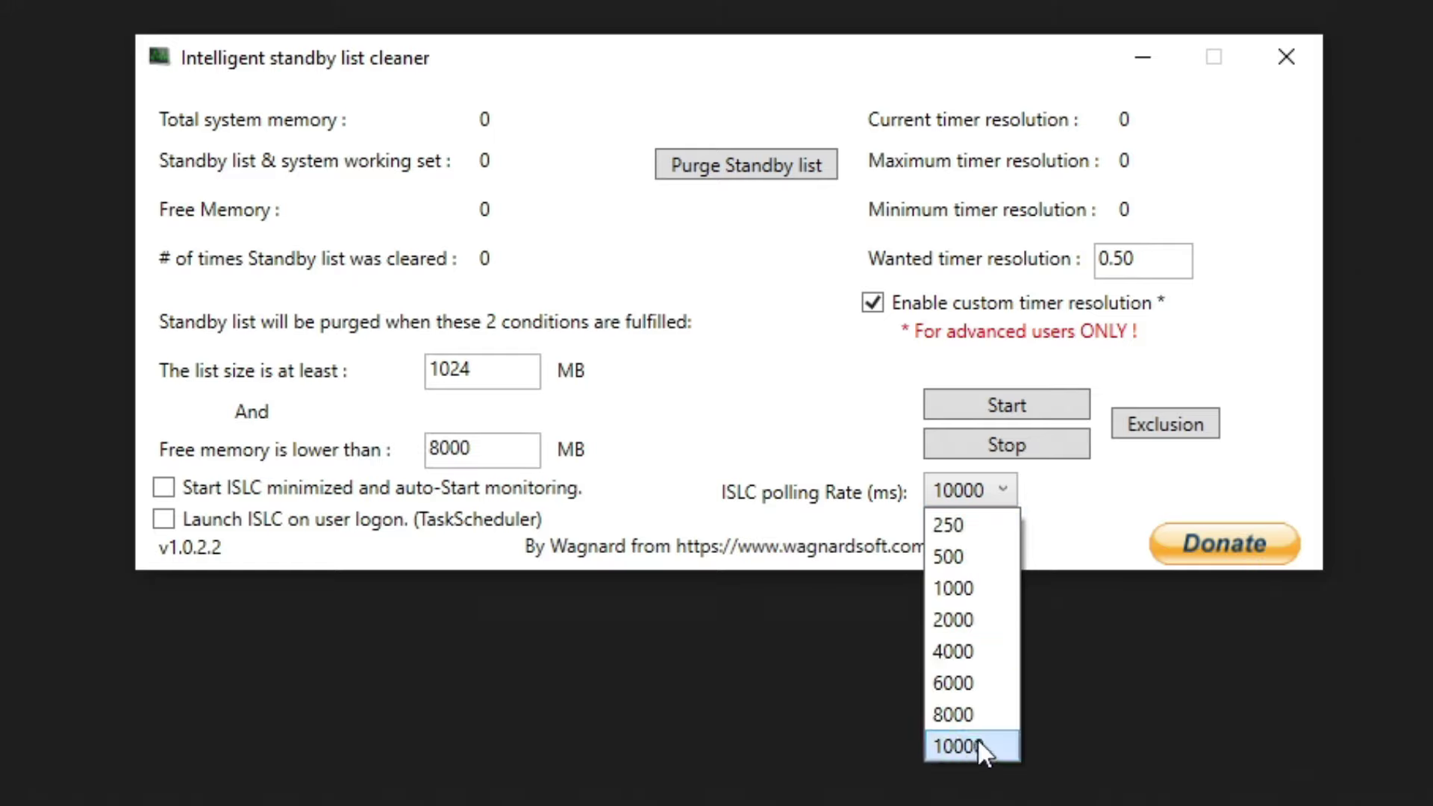
pyautogui.click(976, 742)
pyautogui.click(1049, 417)
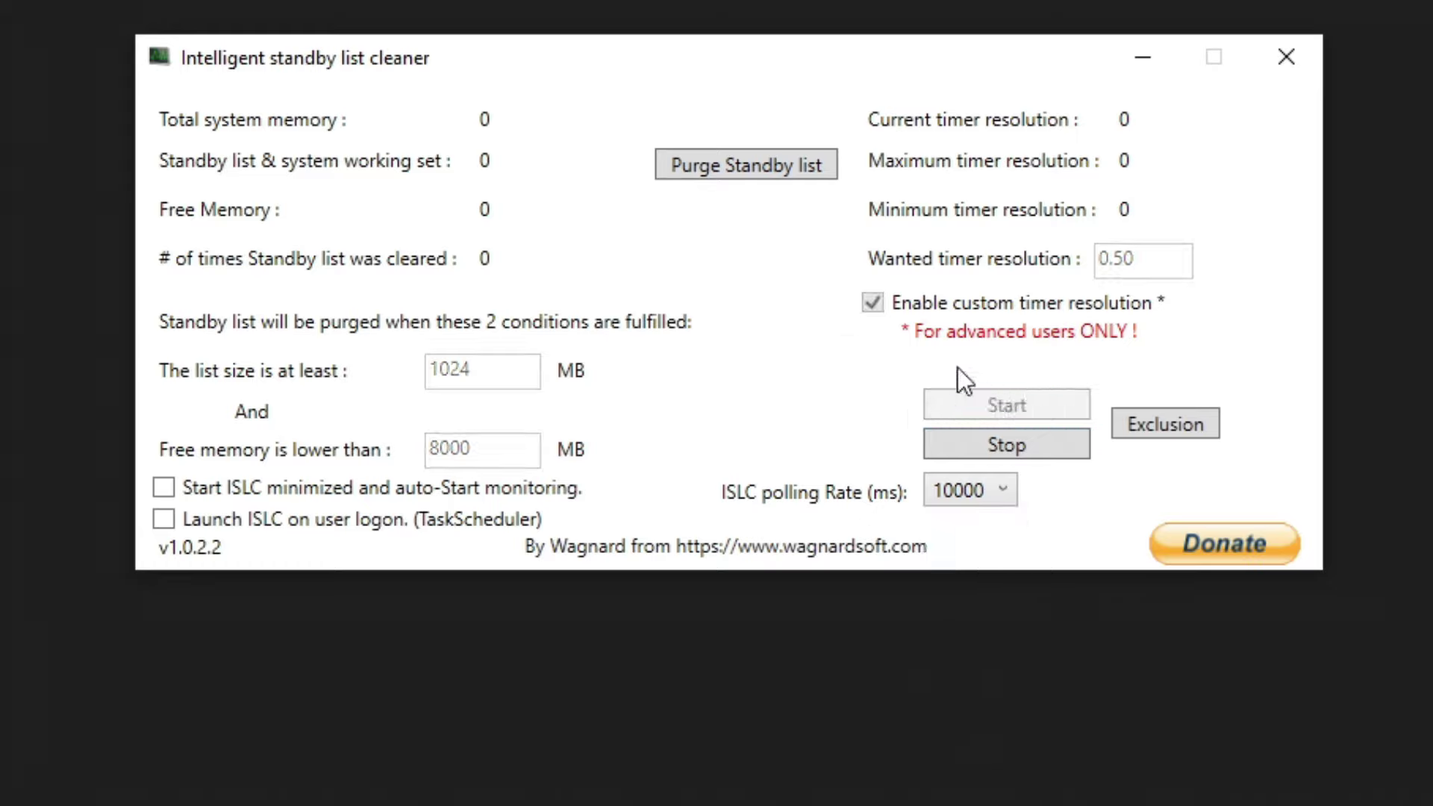
pyautogui.click(1142, 59)
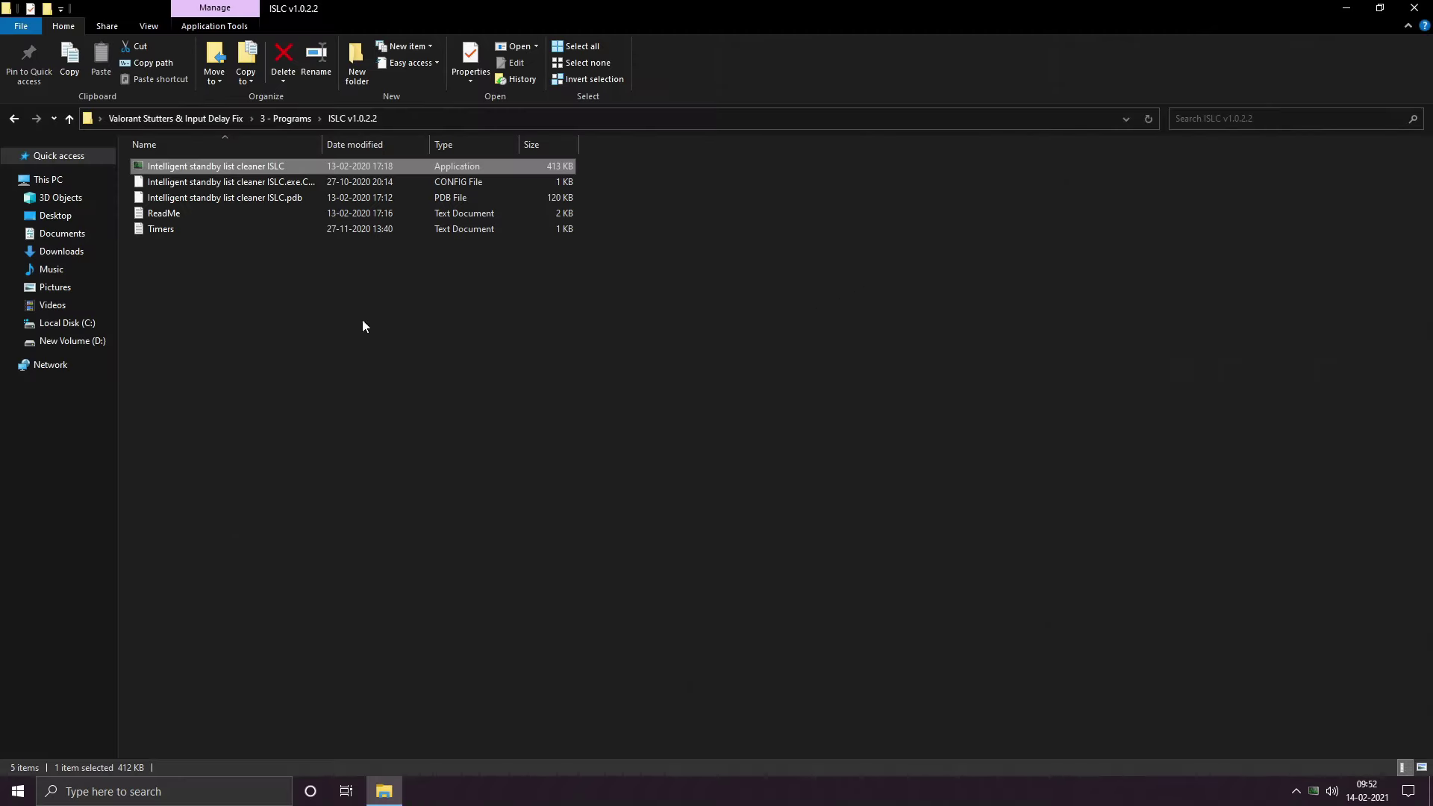
# Return to the Valorant Stutters & Input Delay Fix folder and run the Latency Optimizations script
pyautogui.click(23, 126)
pyautogui.click(23, 125)
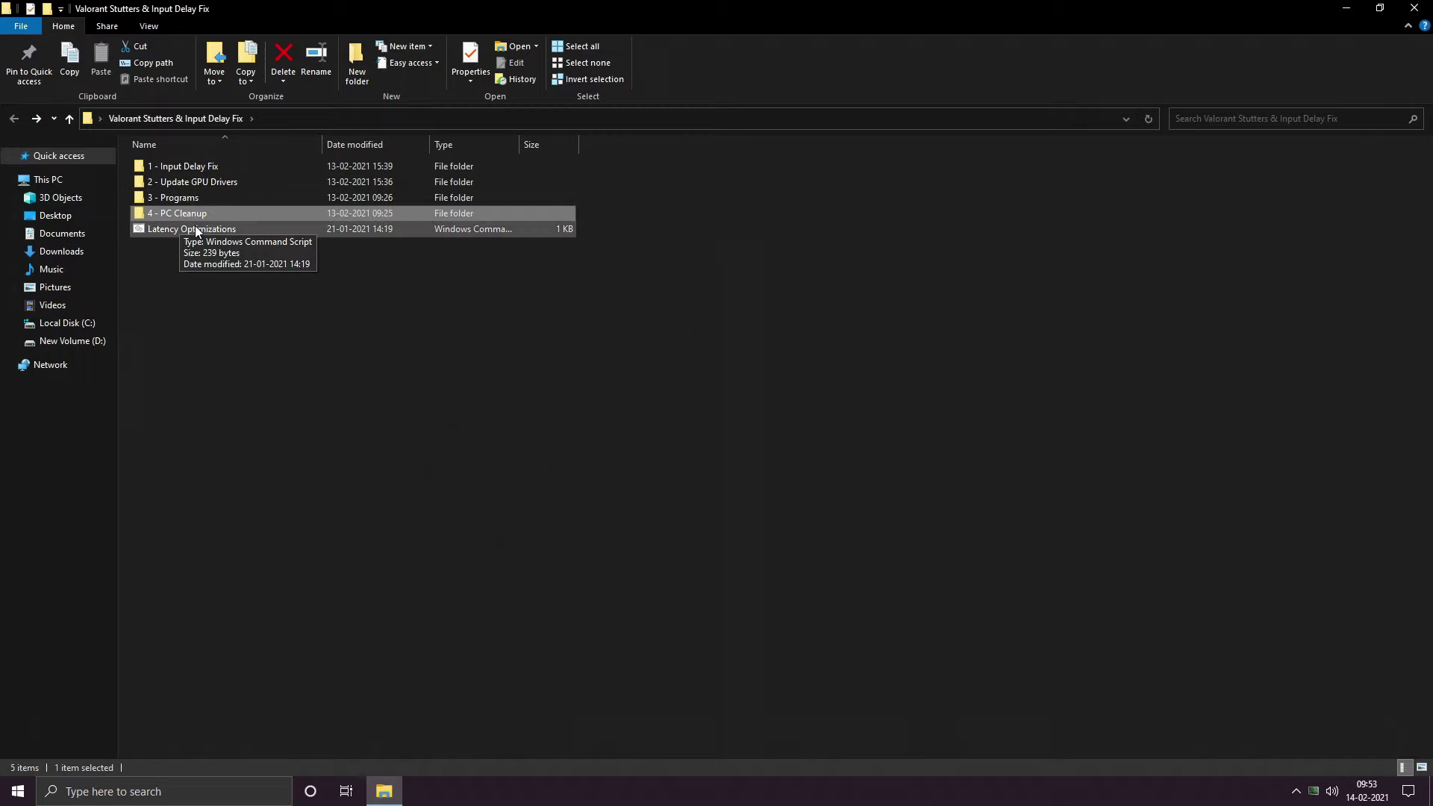
pyautogui.click(244, 231)
pyautogui.doubleClick(240, 231)
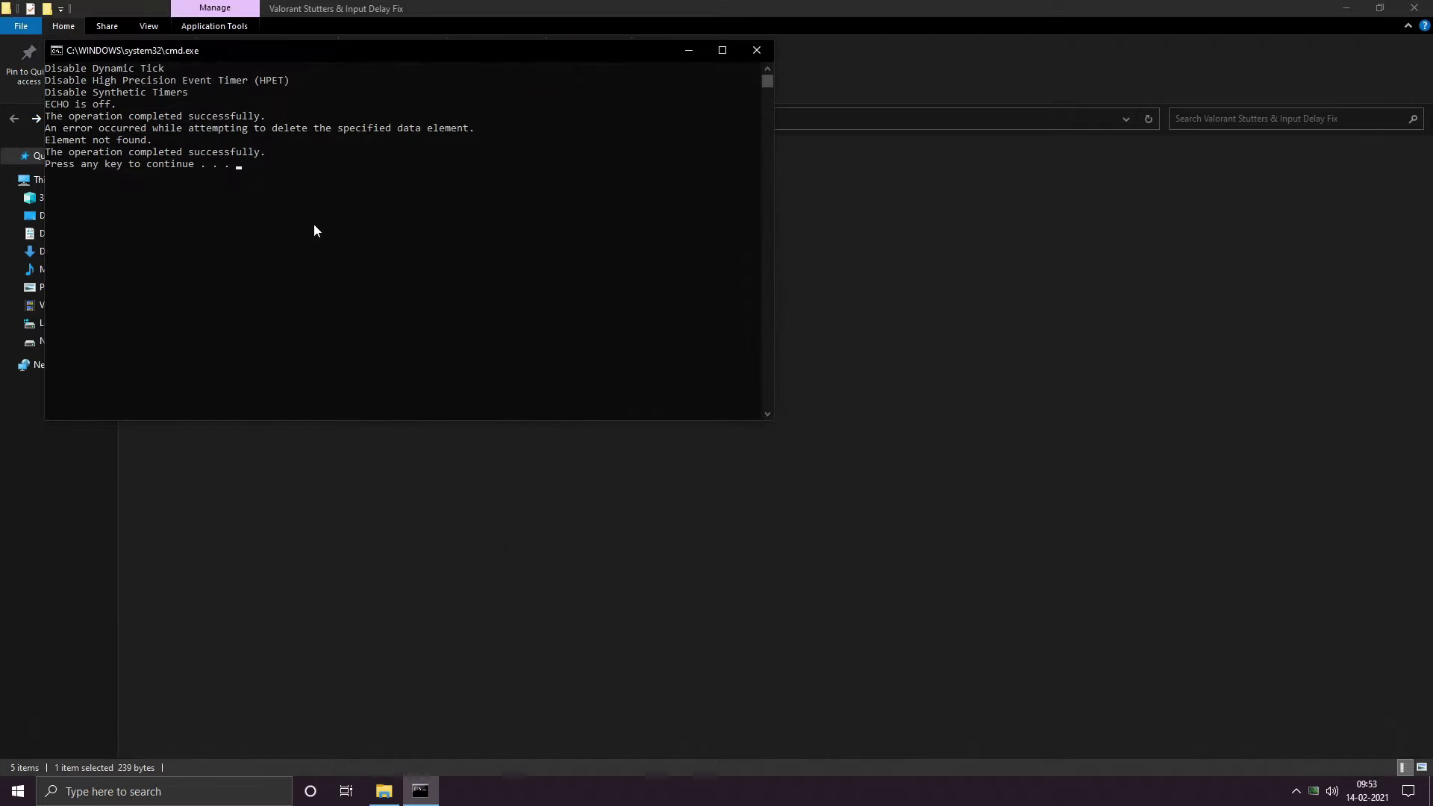
# Dismiss the finished latency script and open the 4 - PC Cleanup folder
pyautogui.press('Return')
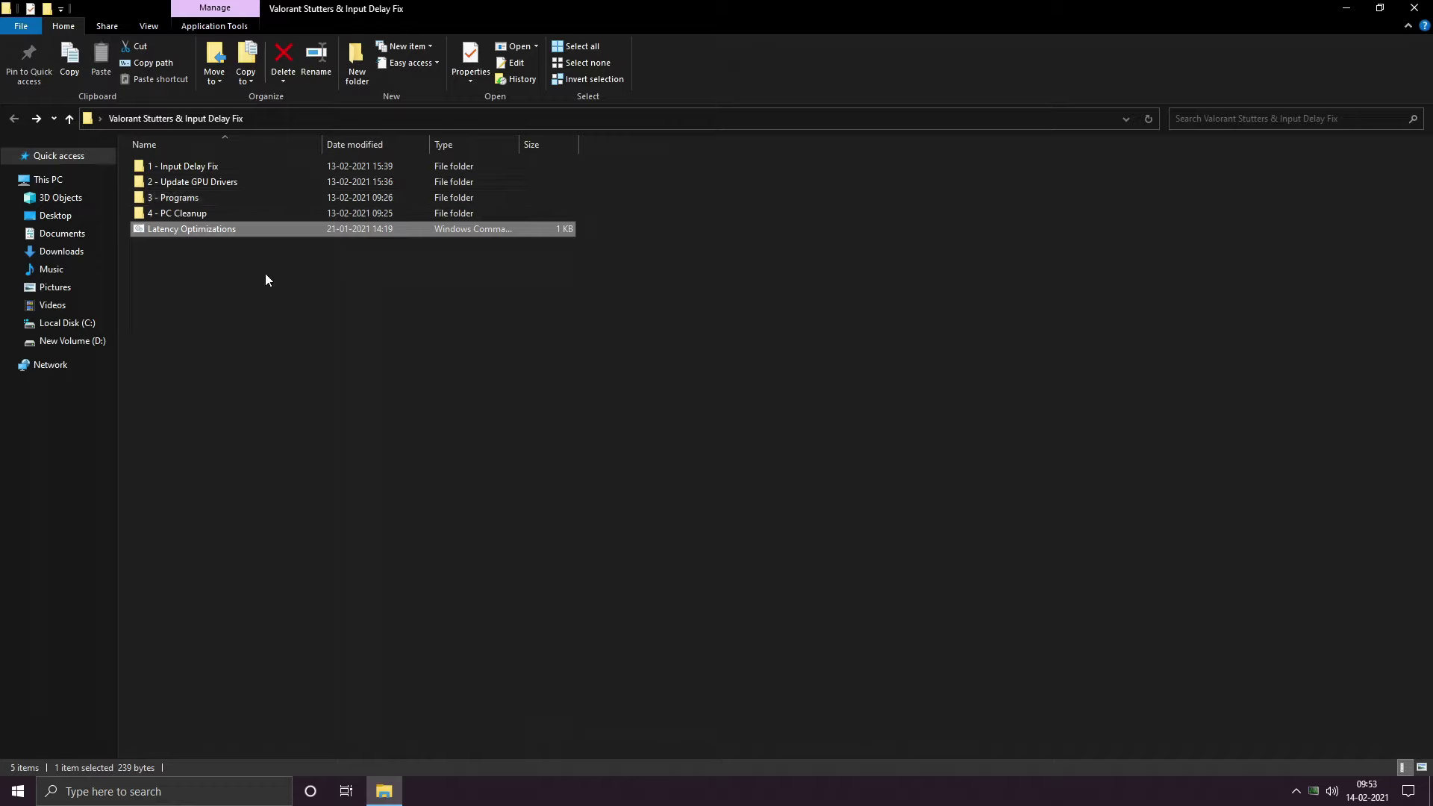
pyautogui.click(207, 216)
pyautogui.doubleClick(191, 215)
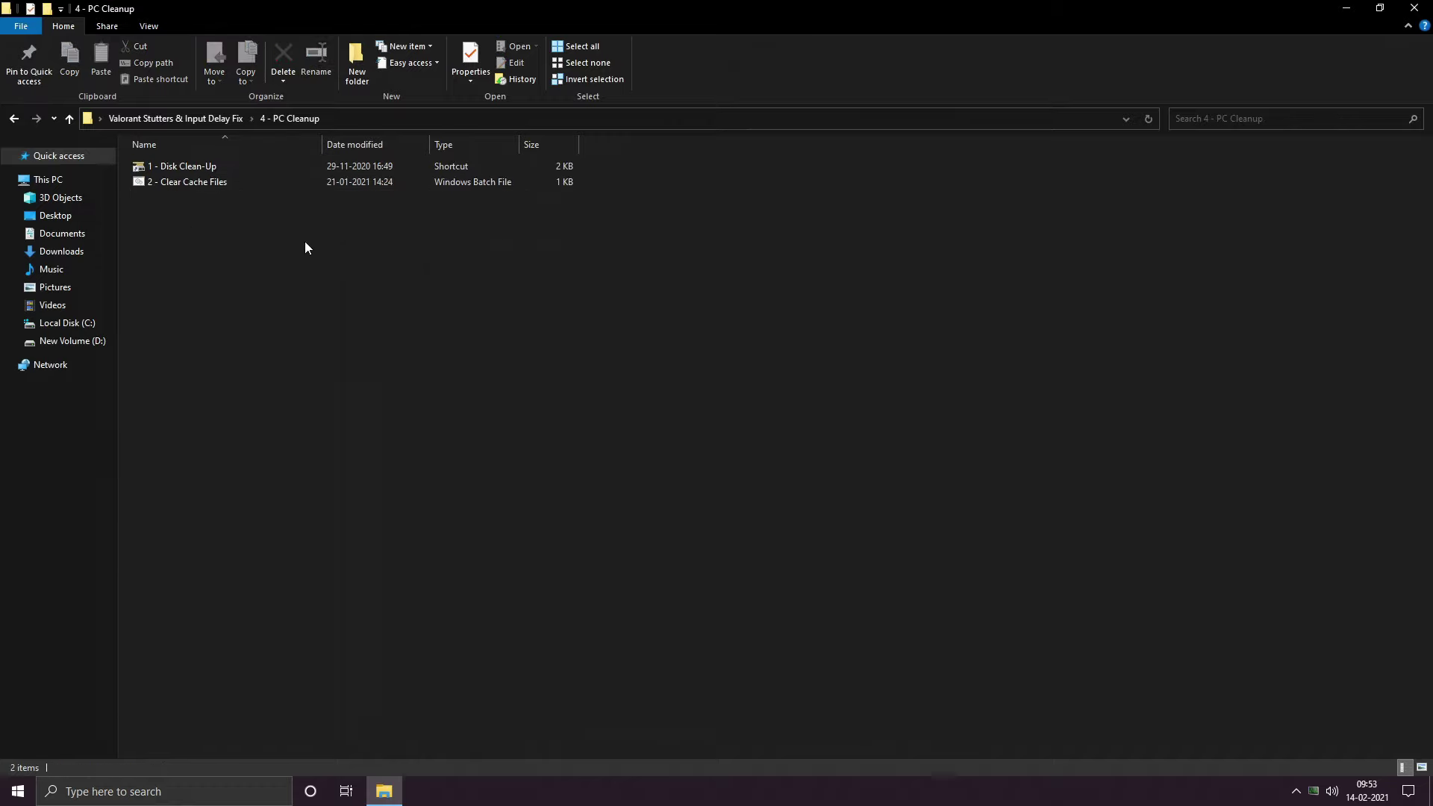
# Launch the 1 - Disk Clean-Up shortcut and start the cleanup scan for drive (C:)
pyautogui.hotkey('ctrl', 'a')
pyautogui.doubleClick(217, 168)
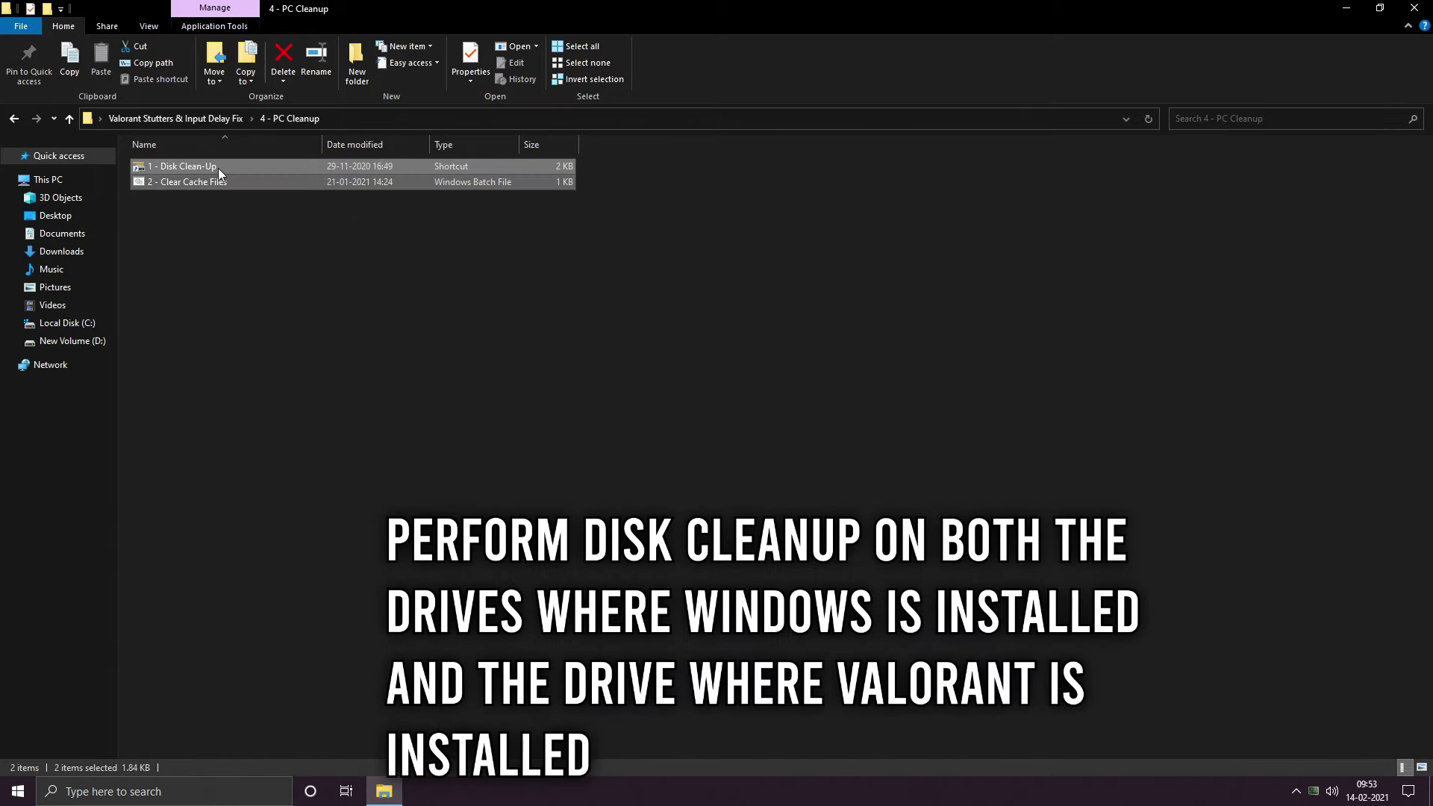
pyautogui.click(675, 395)
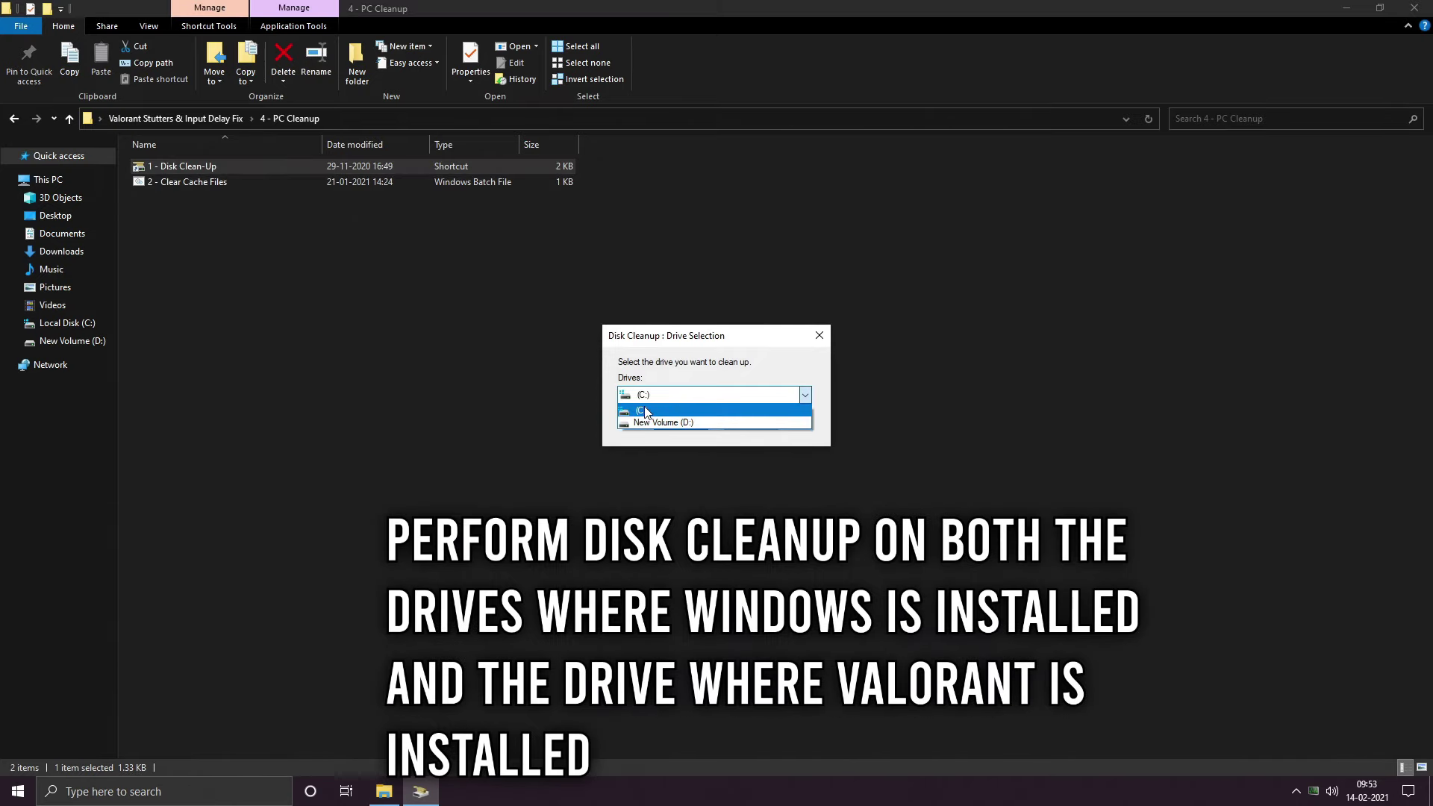
pyautogui.click(627, 409)
pyautogui.click(679, 422)
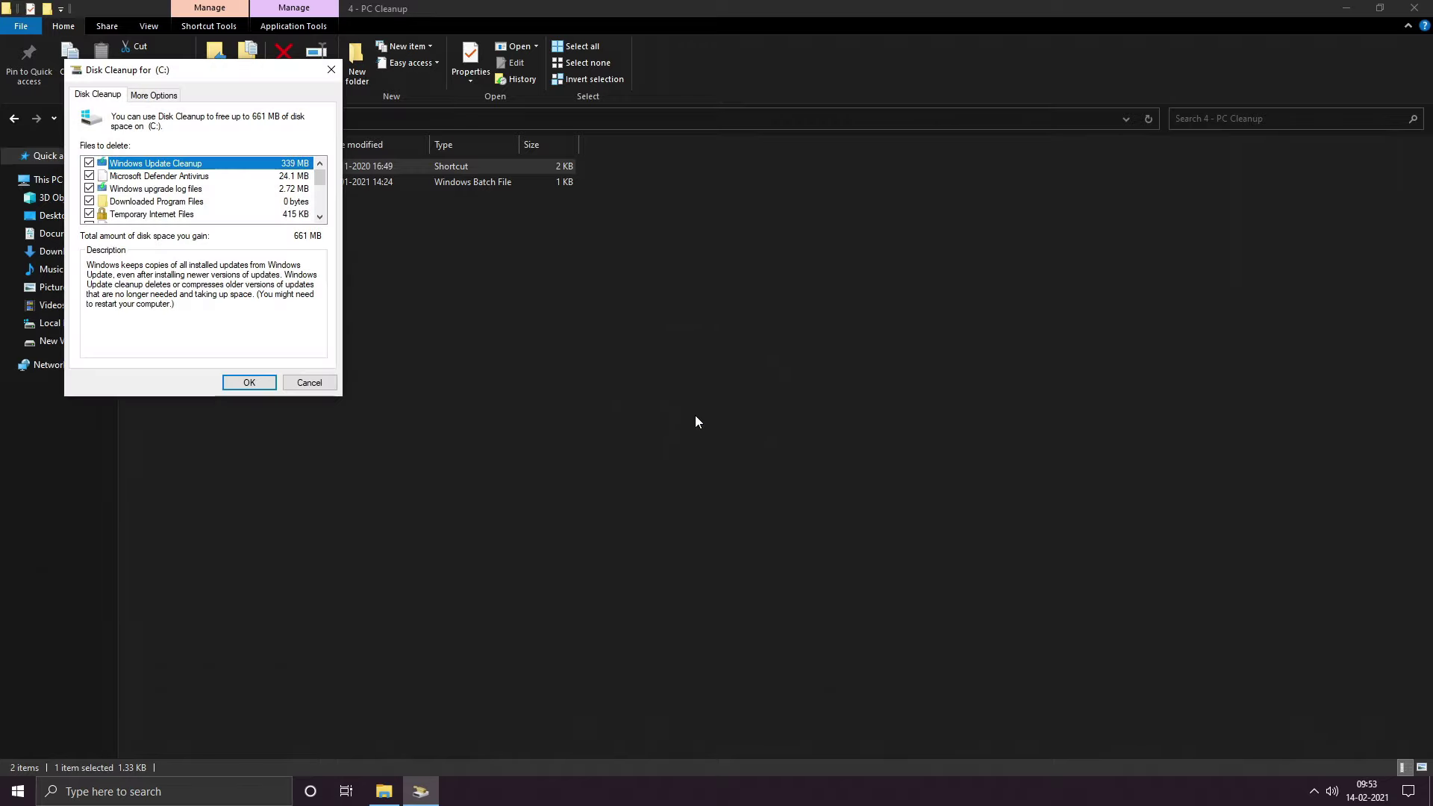
# Exclude Recycle Bin from the Disk Cleanup for (C:) and permanently delete the other checked file categories
pyautogui.moveTo(582, 186); pyautogui.dragTo(671, 221)
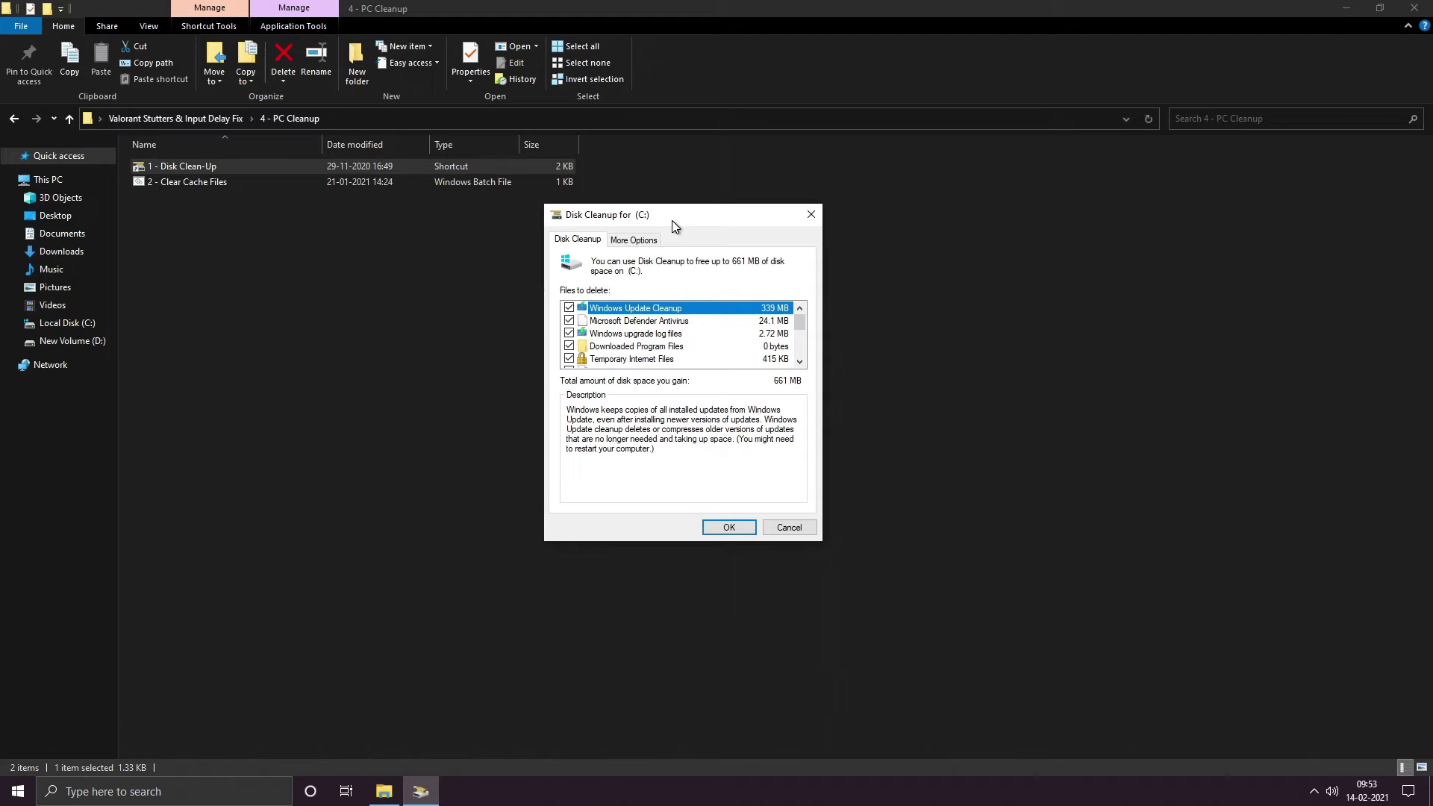
pyautogui.moveTo(961, 289); pyautogui.dragTo(957, 415)
pyautogui.click(513, 321)
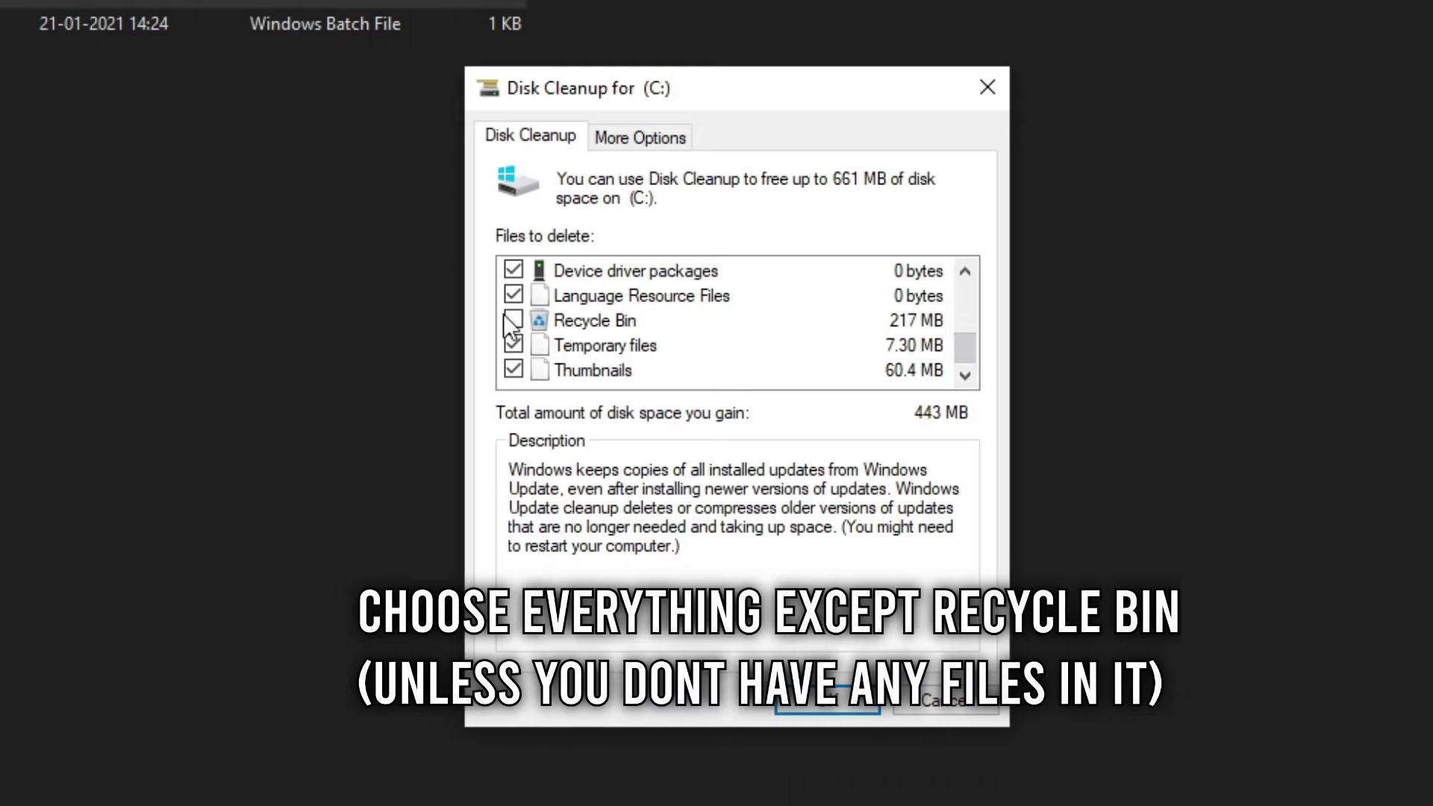
pyautogui.click(828, 703)
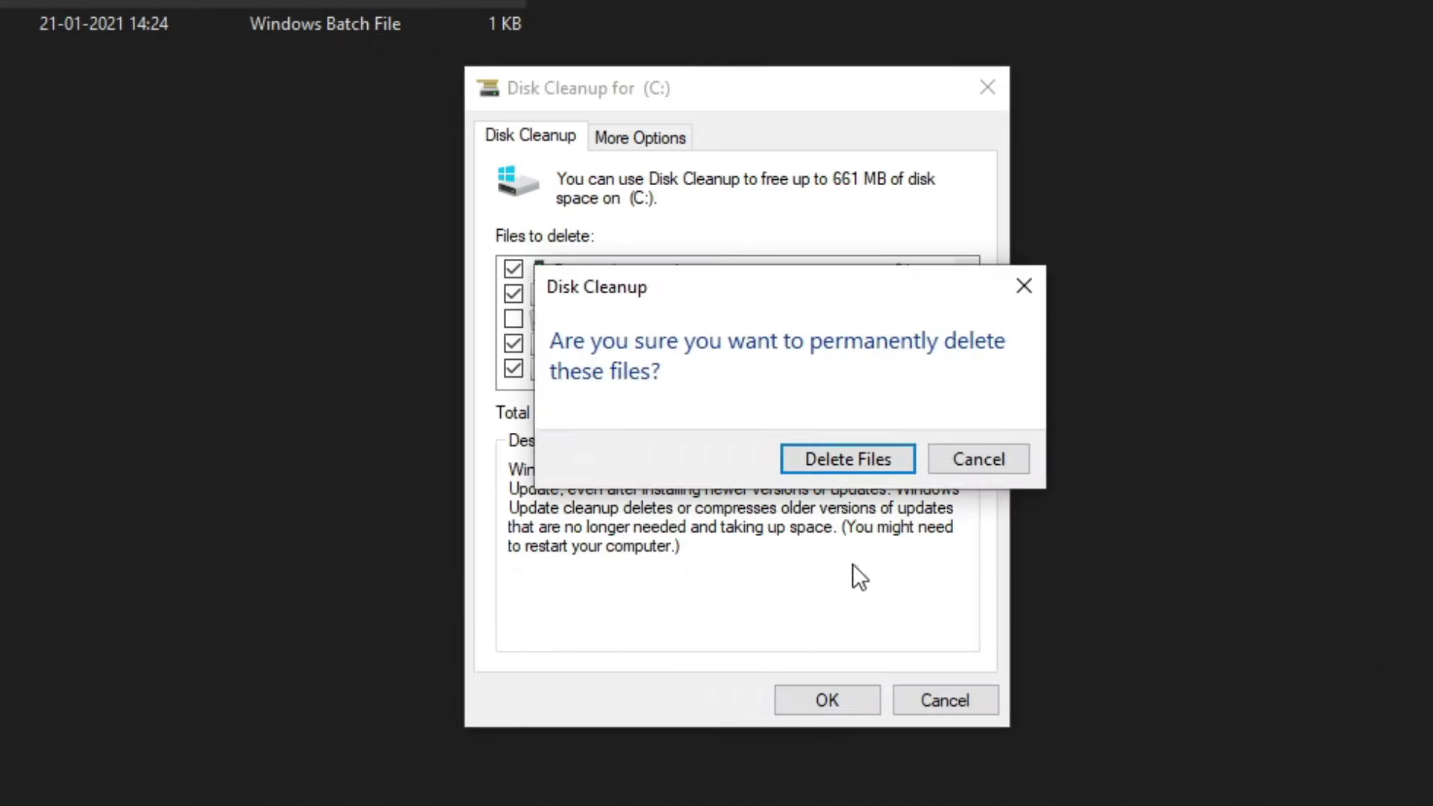
pyautogui.click(826, 469)
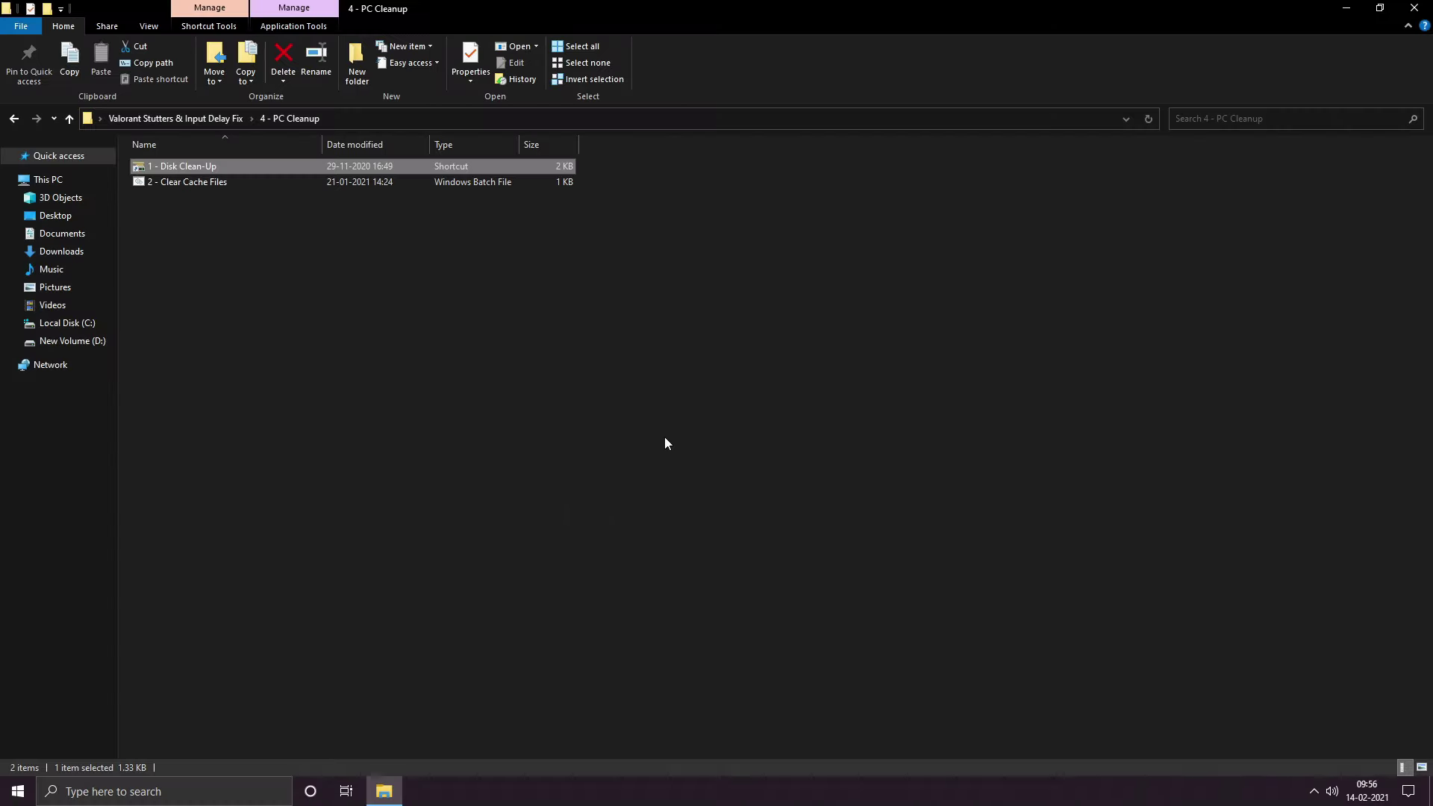
# Run the 2 - Clear Cache Files batch script and dismiss its console once it finishes
pyautogui.click(183, 185)
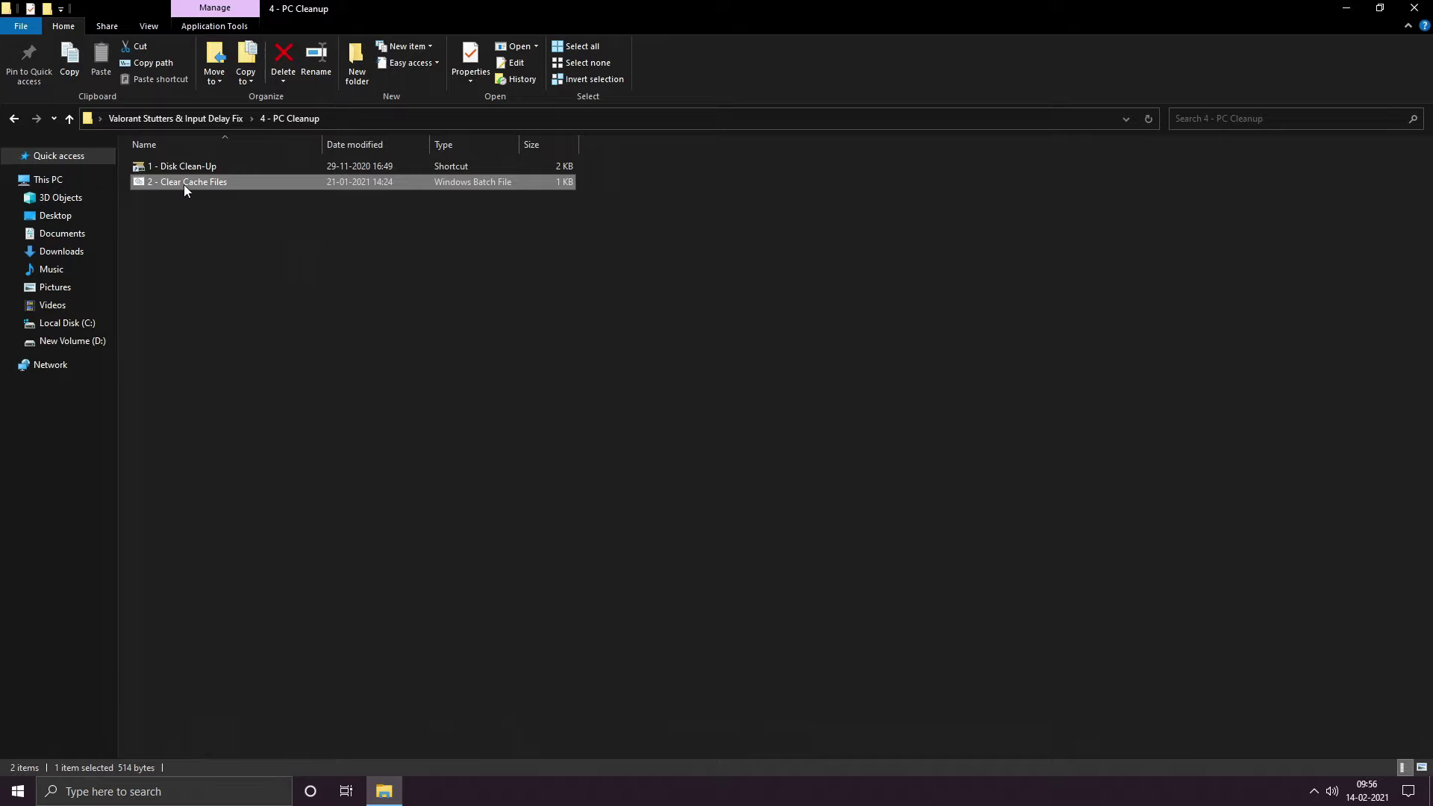
pyautogui.doubleClick(184, 185)
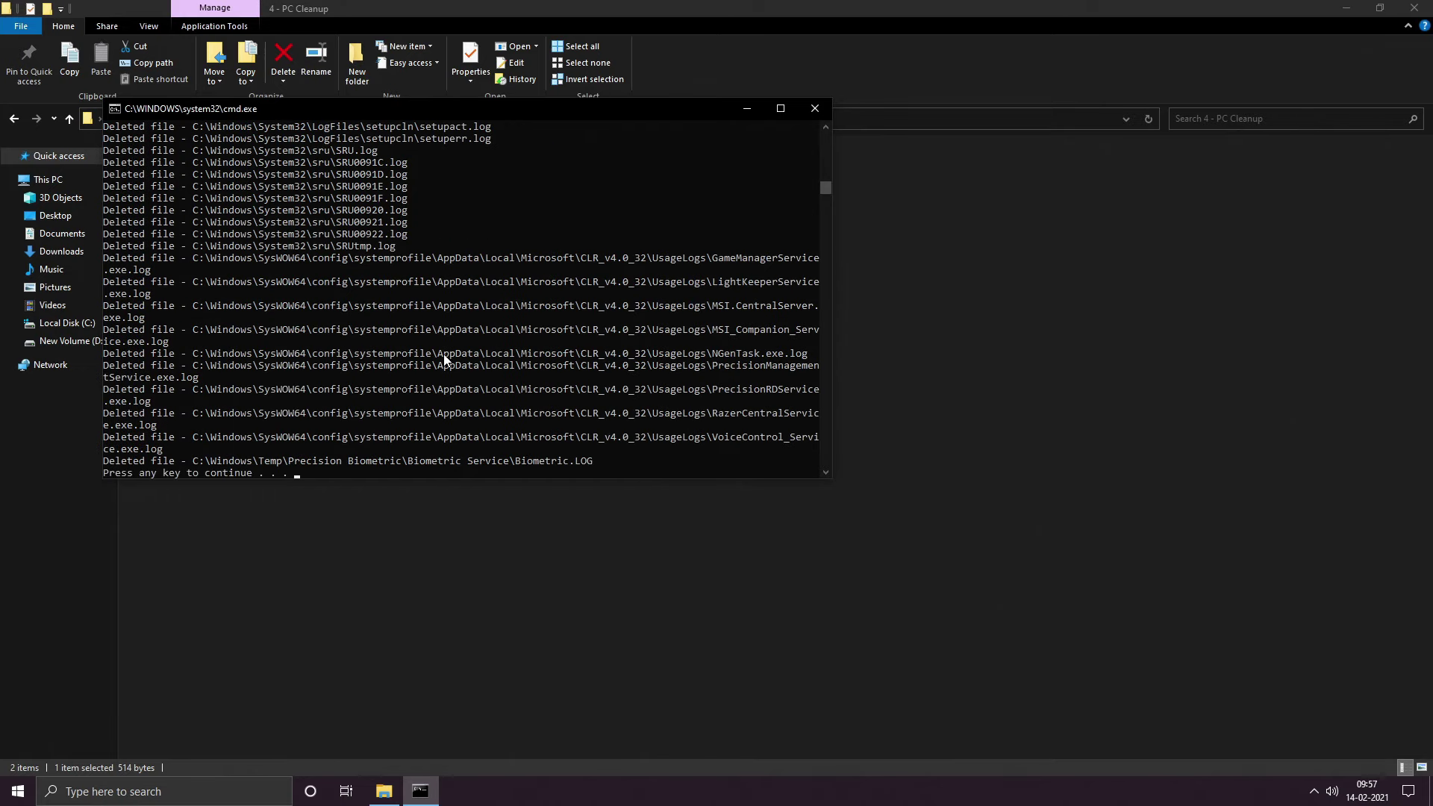
pyautogui.press('Return')
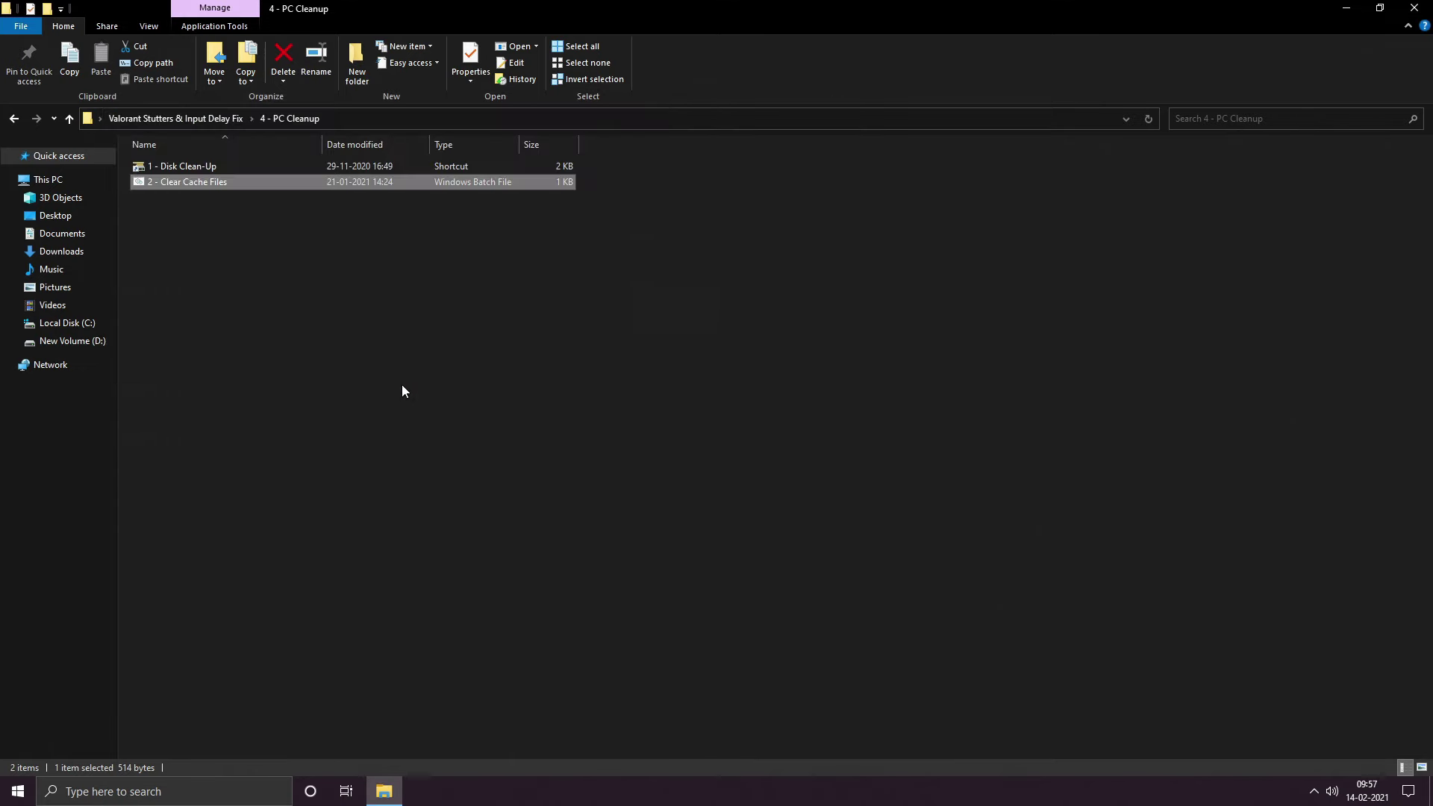
# Return to the Valorant Stutters & Input Delay Fix folder and close the File Explorer window
pyautogui.click(21, 116)
pyautogui.click(287, 364)
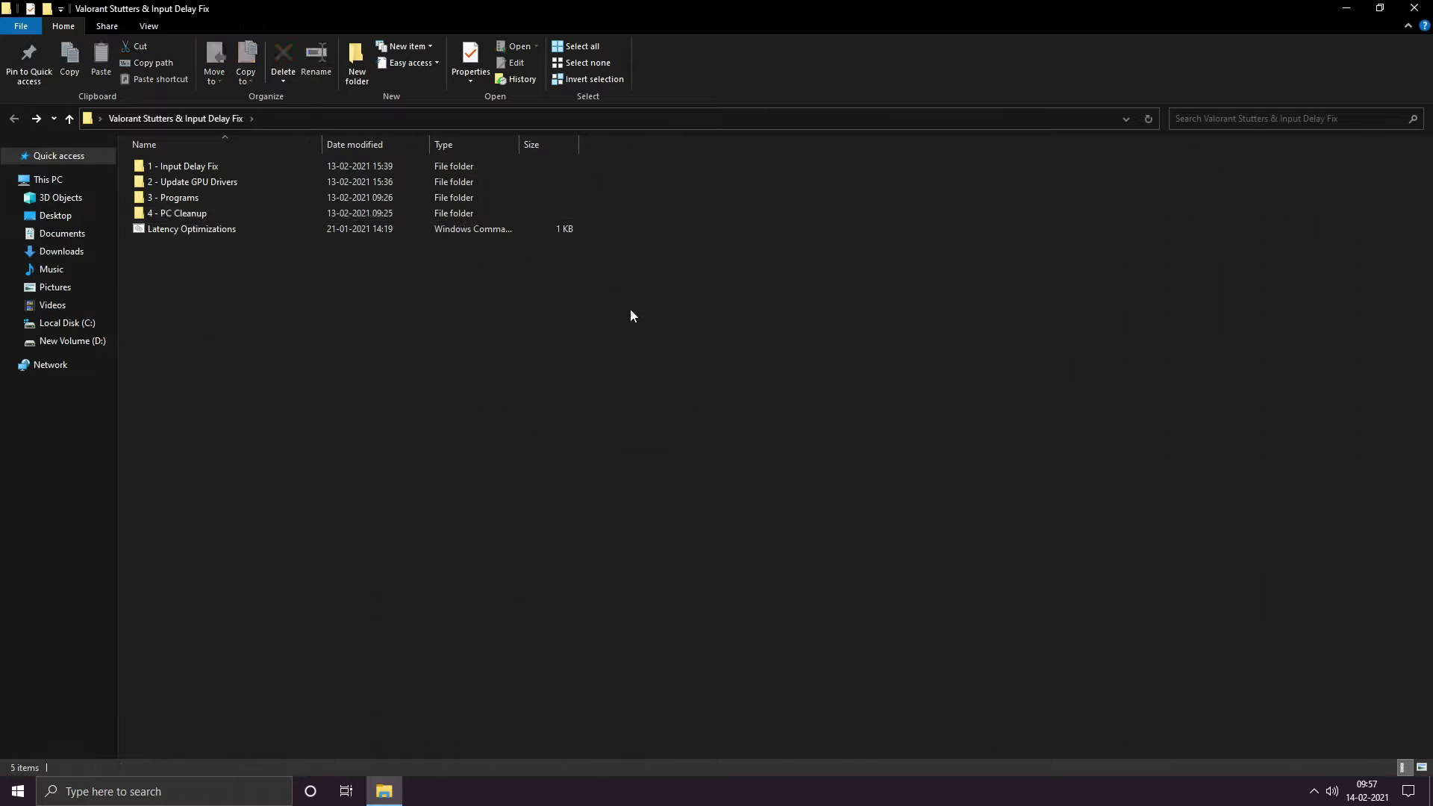
pyautogui.click(1413, 8)
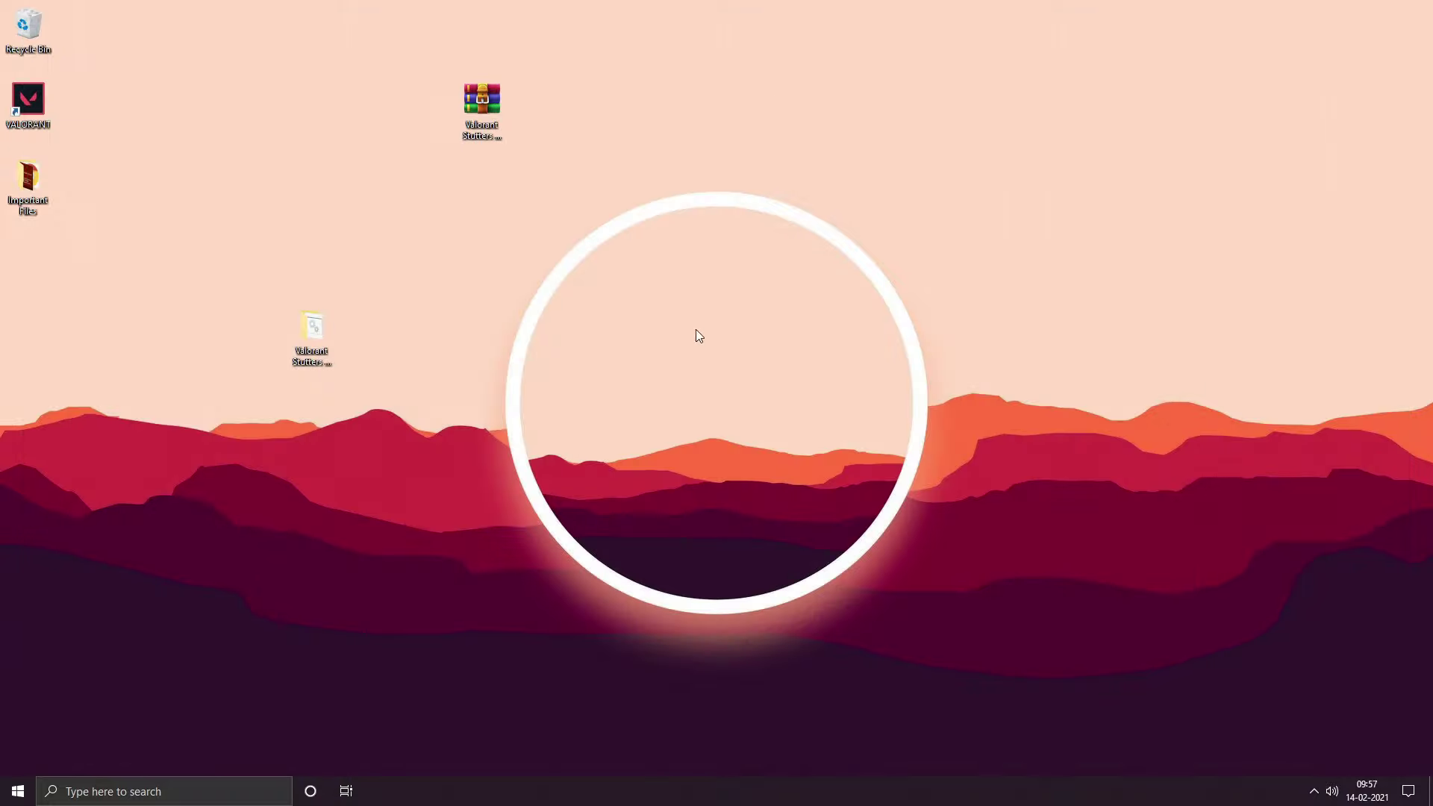
# Search Windows for "choose a power plan", open Power Options maximized and collapse the additional plans
pyautogui.click(233, 782)
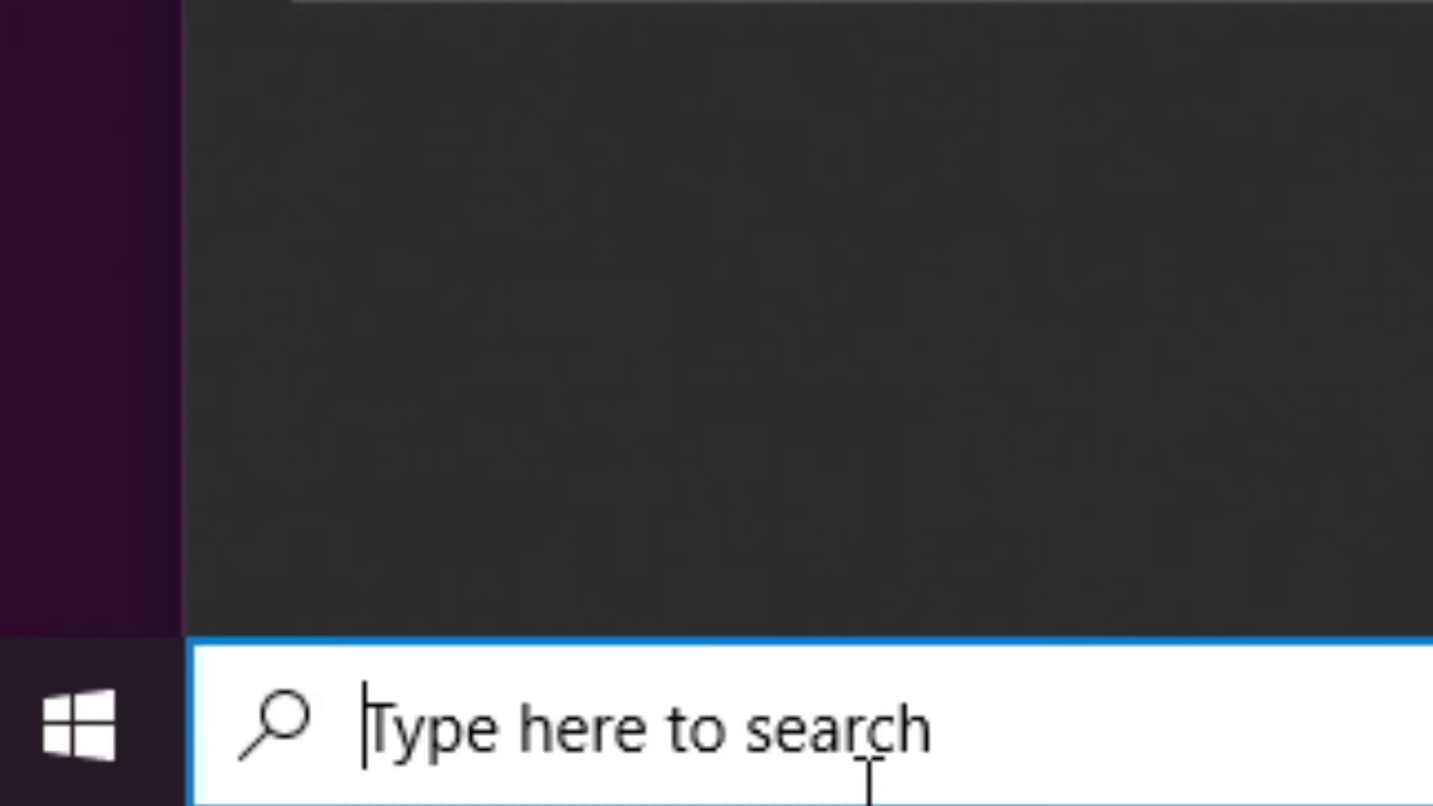
pyautogui.write('choose a pow')
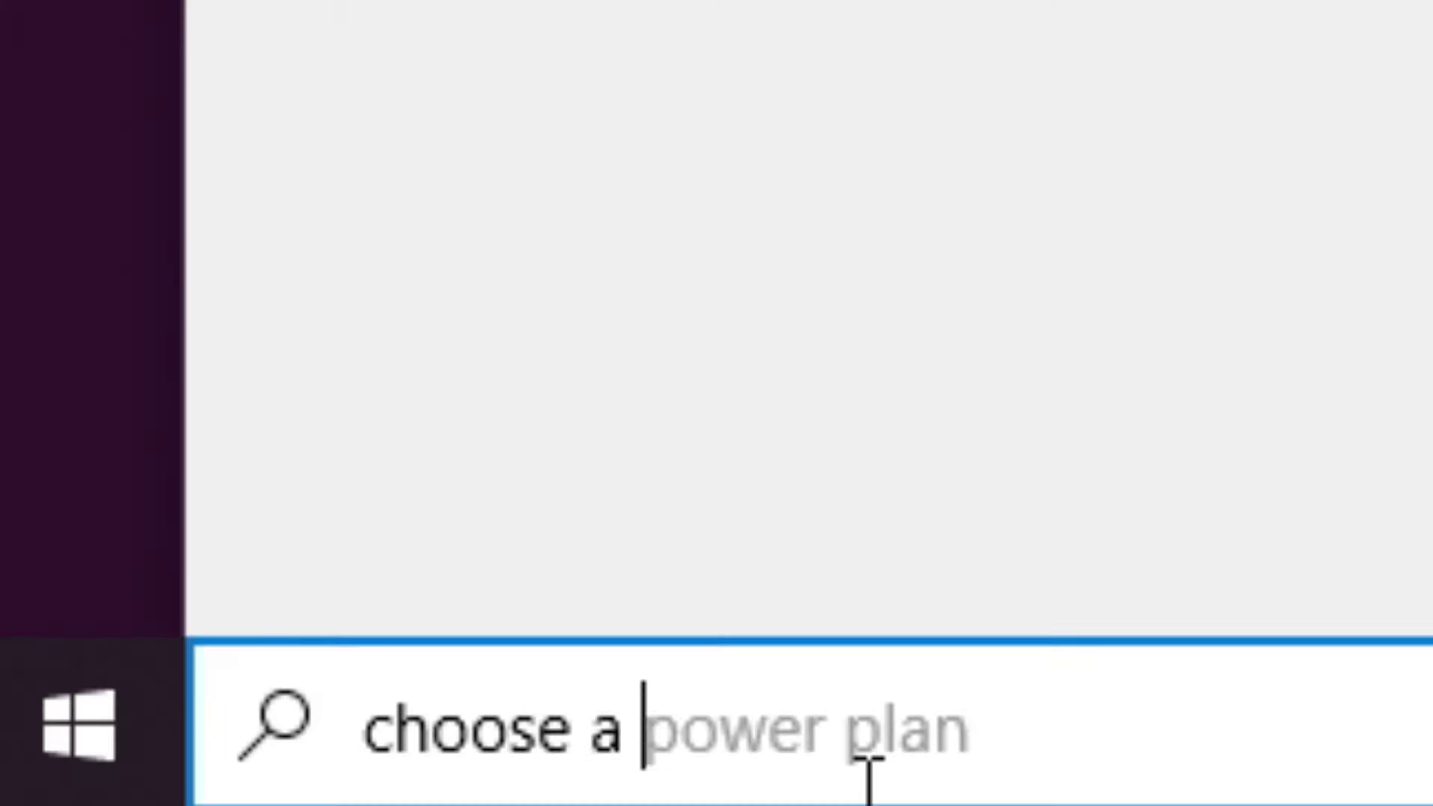
pyautogui.write('er plan')
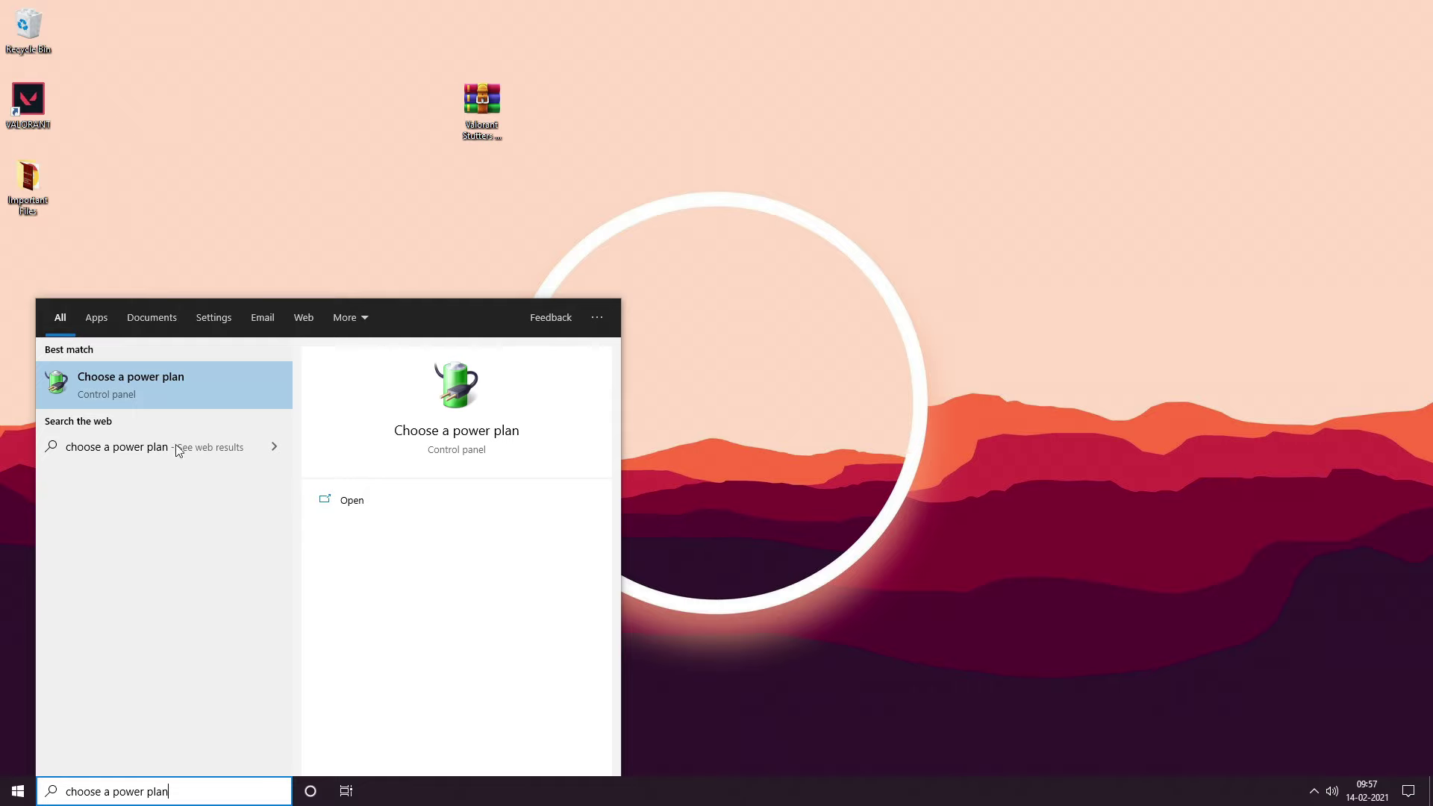
pyautogui.click(155, 385)
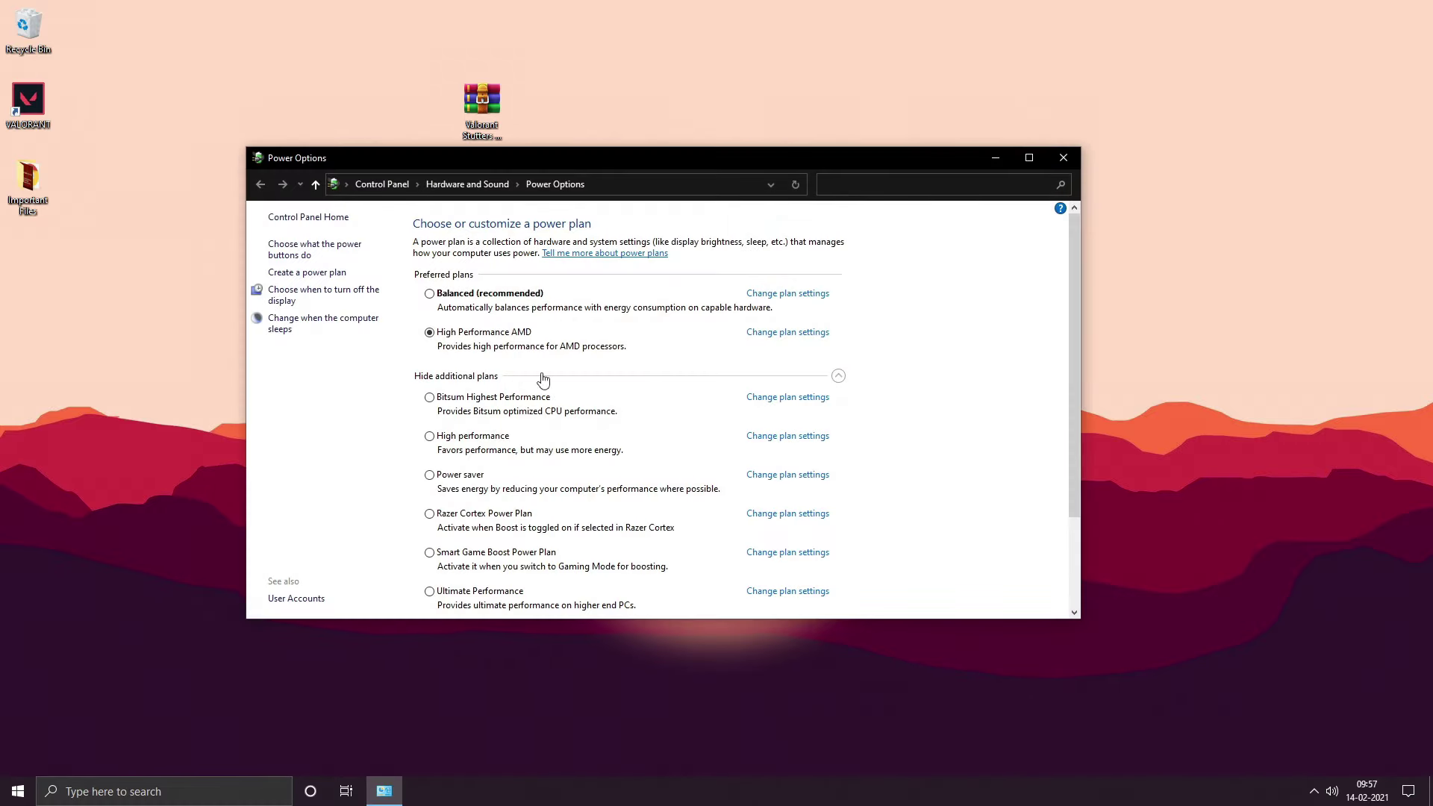
pyautogui.doubleClick(558, 158)
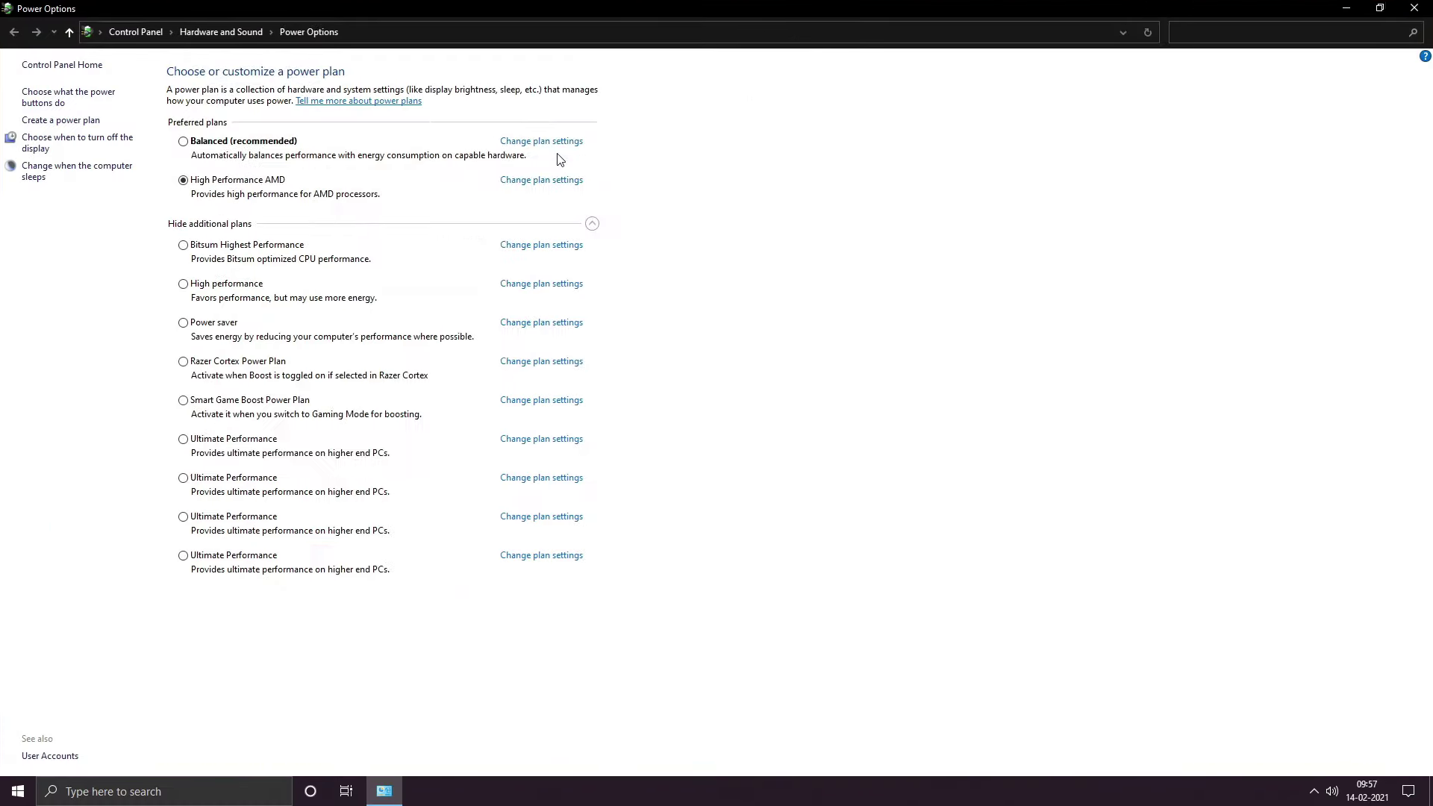
pyautogui.click(592, 224)
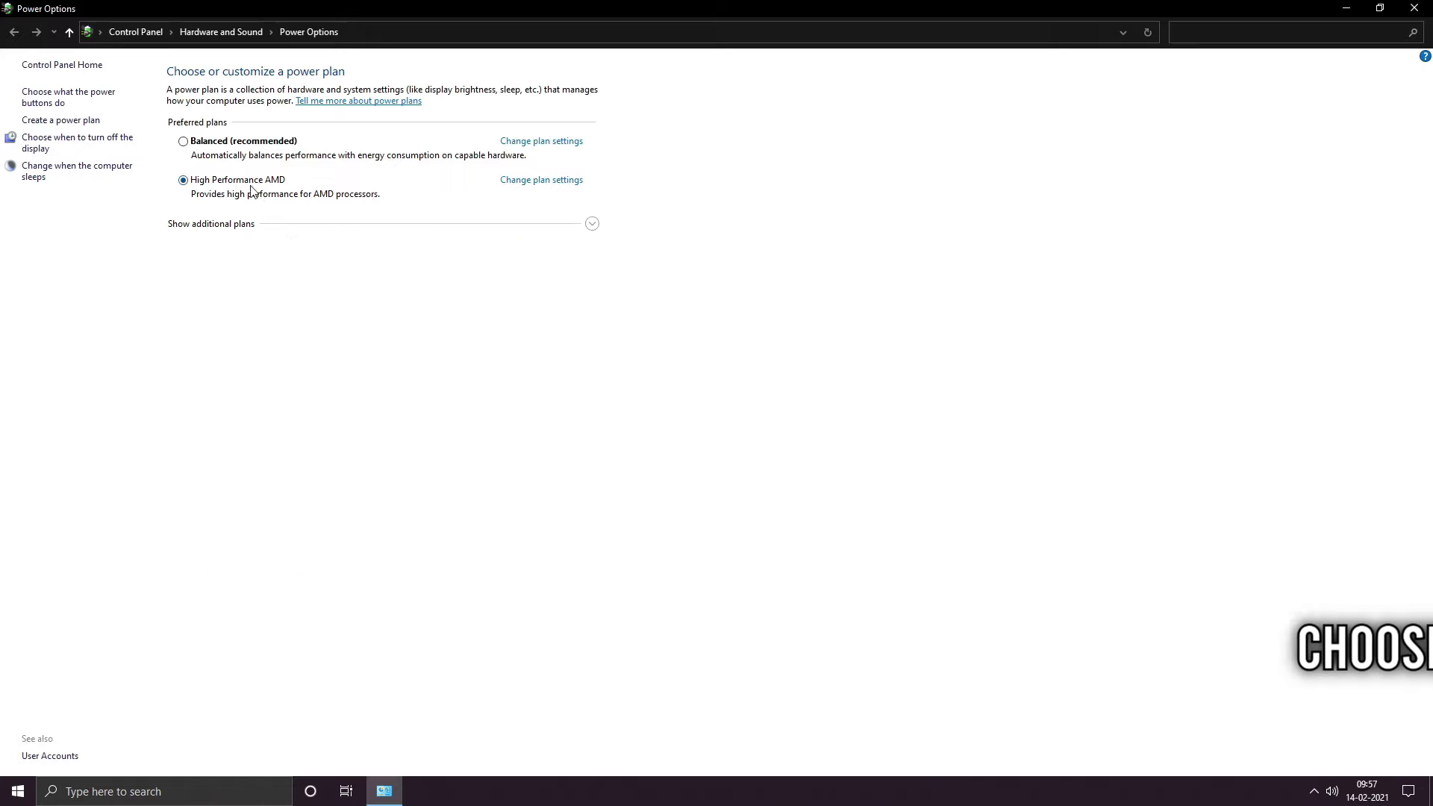
# In the High Performance AMD plan settings, set both turning off the display and putting the computer to sleep to Never
pyautogui.click(543, 181)
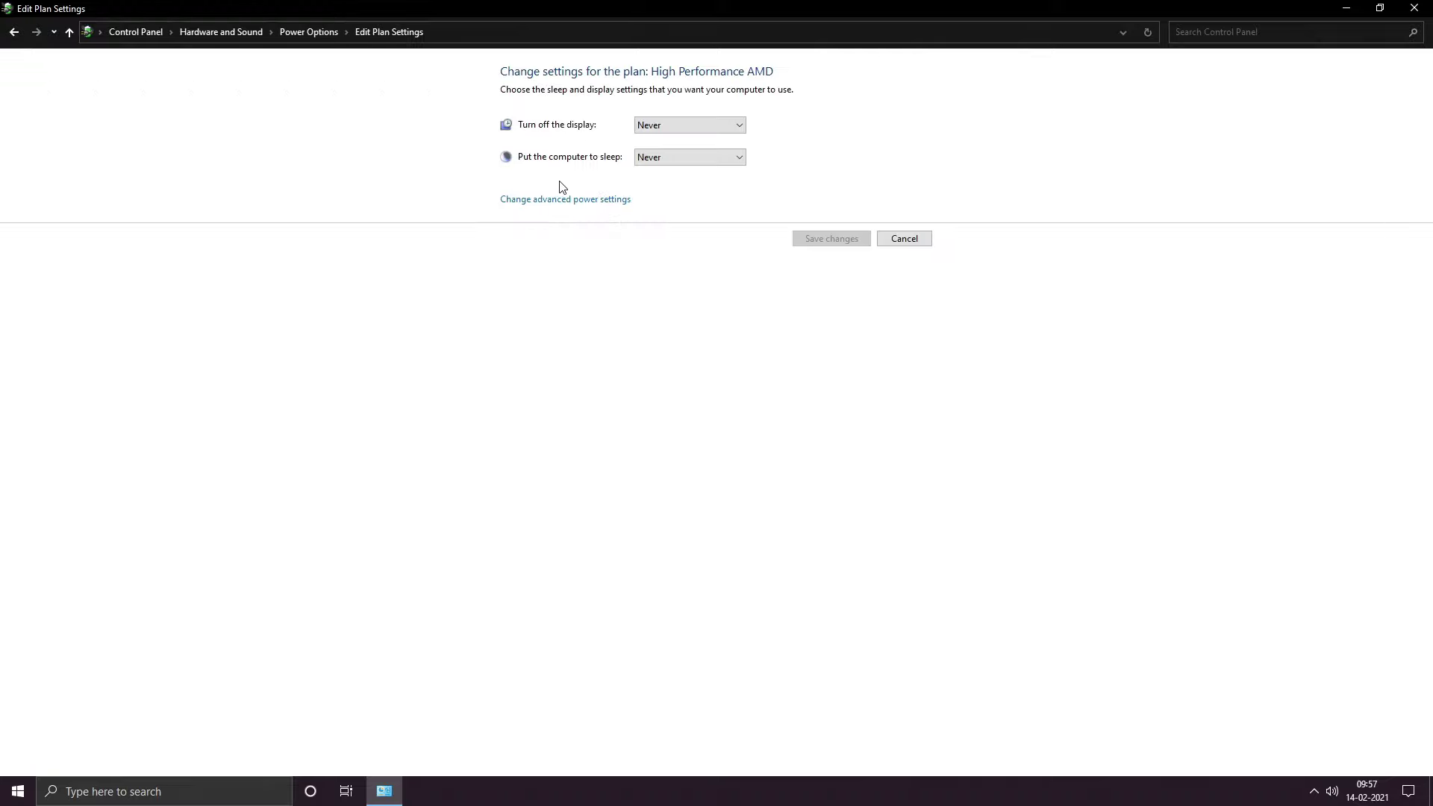
pyautogui.click(657, 125)
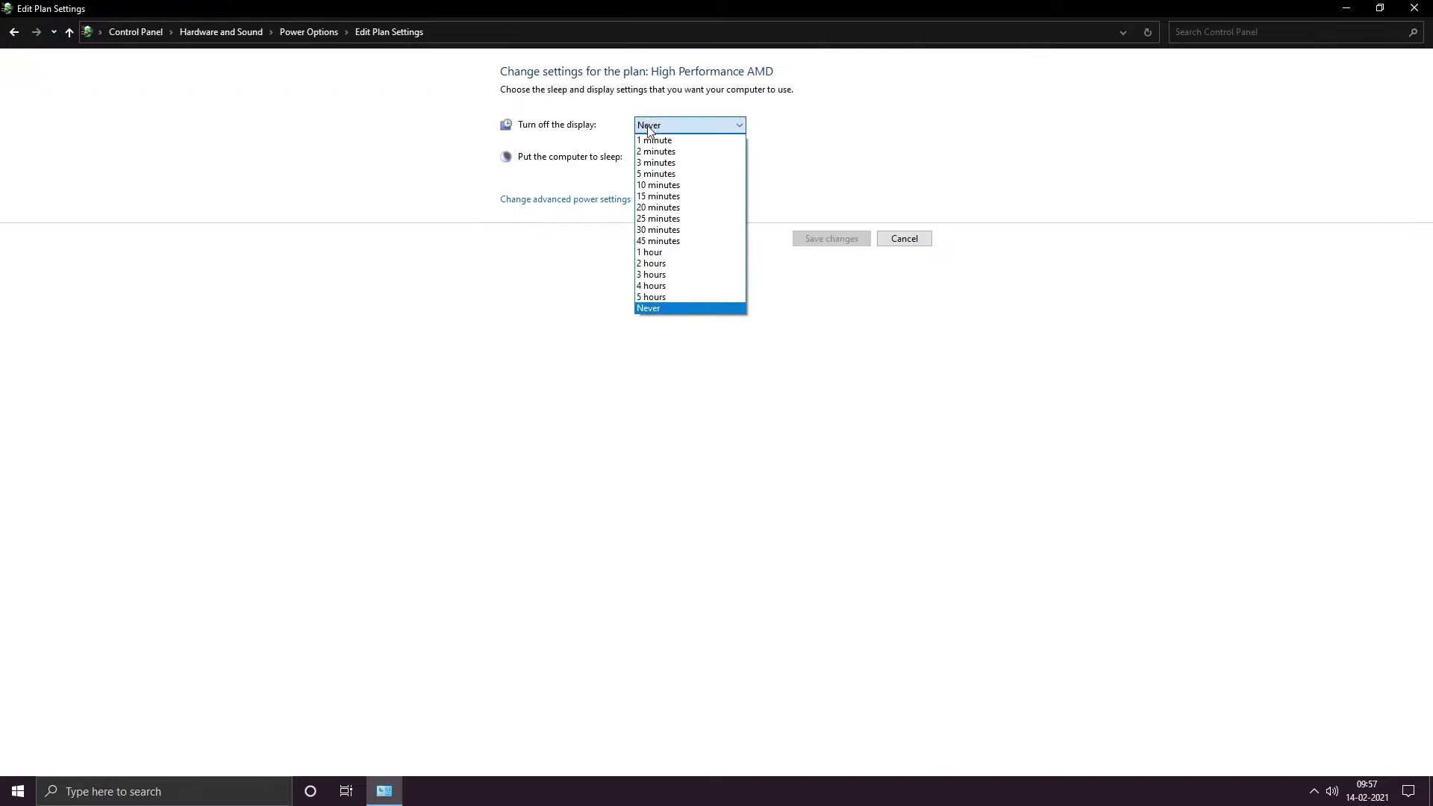
pyautogui.click(666, 308)
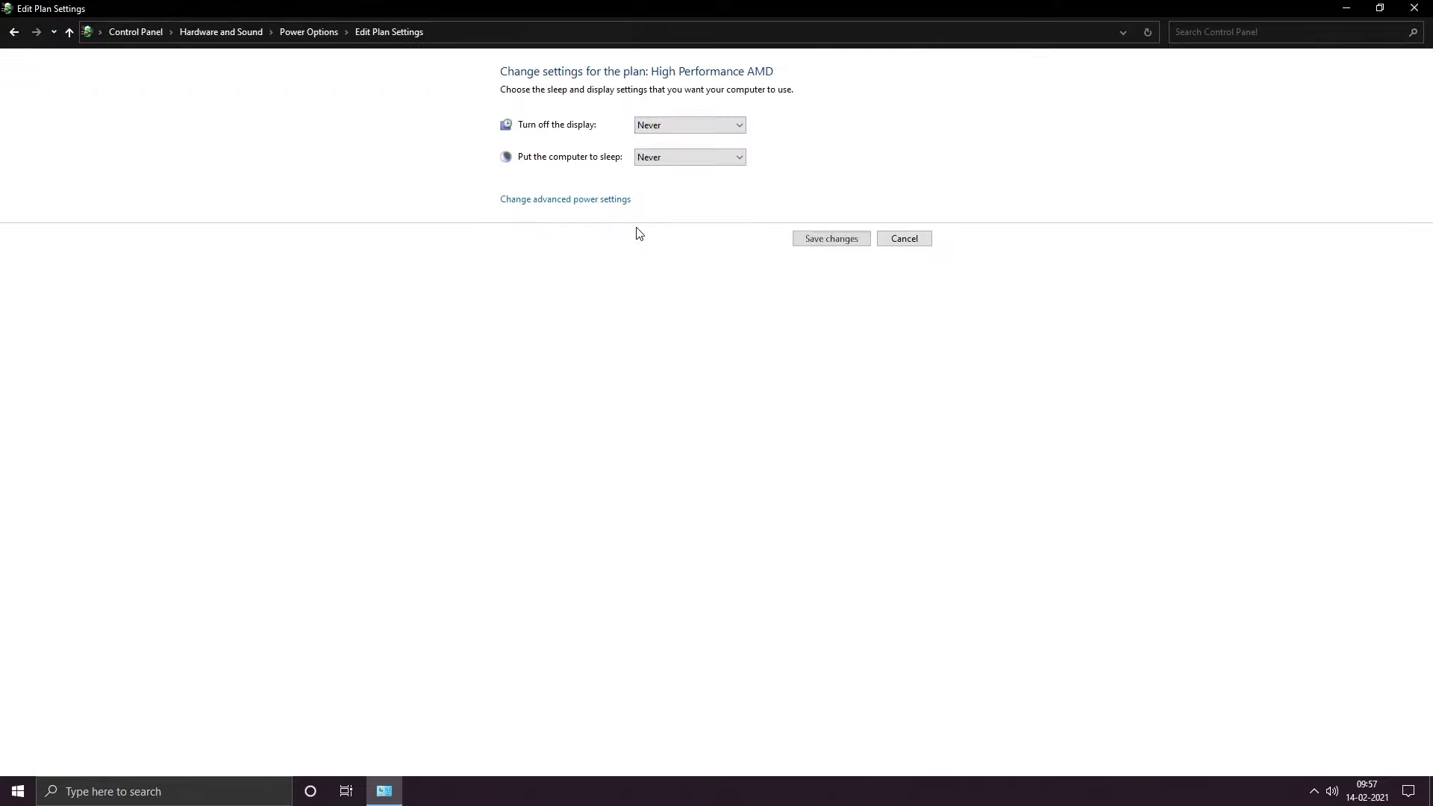
pyautogui.click(638, 159)
pyautogui.click(662, 339)
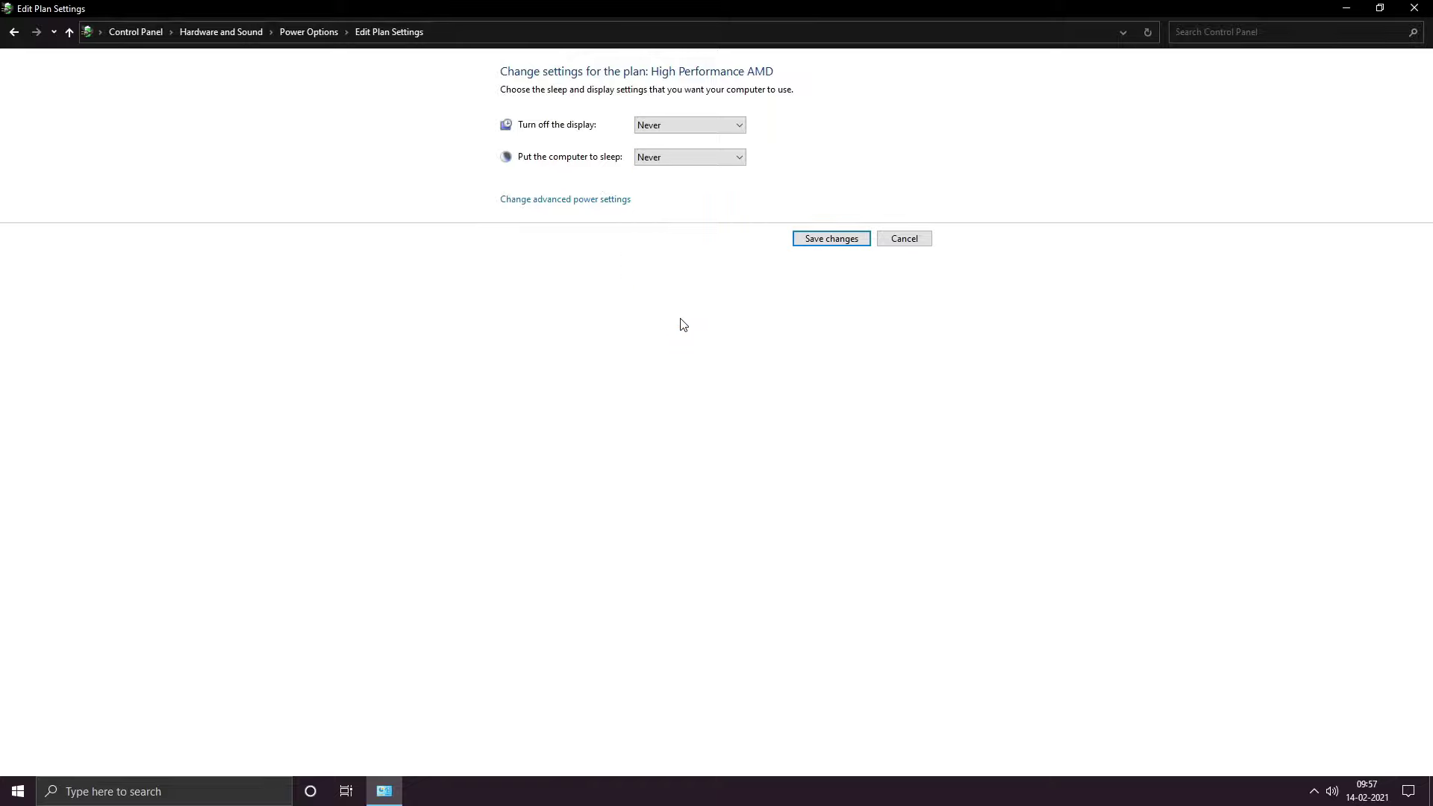
# Open the advanced power settings and choose High Performance AMD [Active] as the plan to customize
pyautogui.click(591, 205)
pyautogui.moveTo(284, 133); pyautogui.dragTo(567, 203)
pyautogui.click(514, 299)
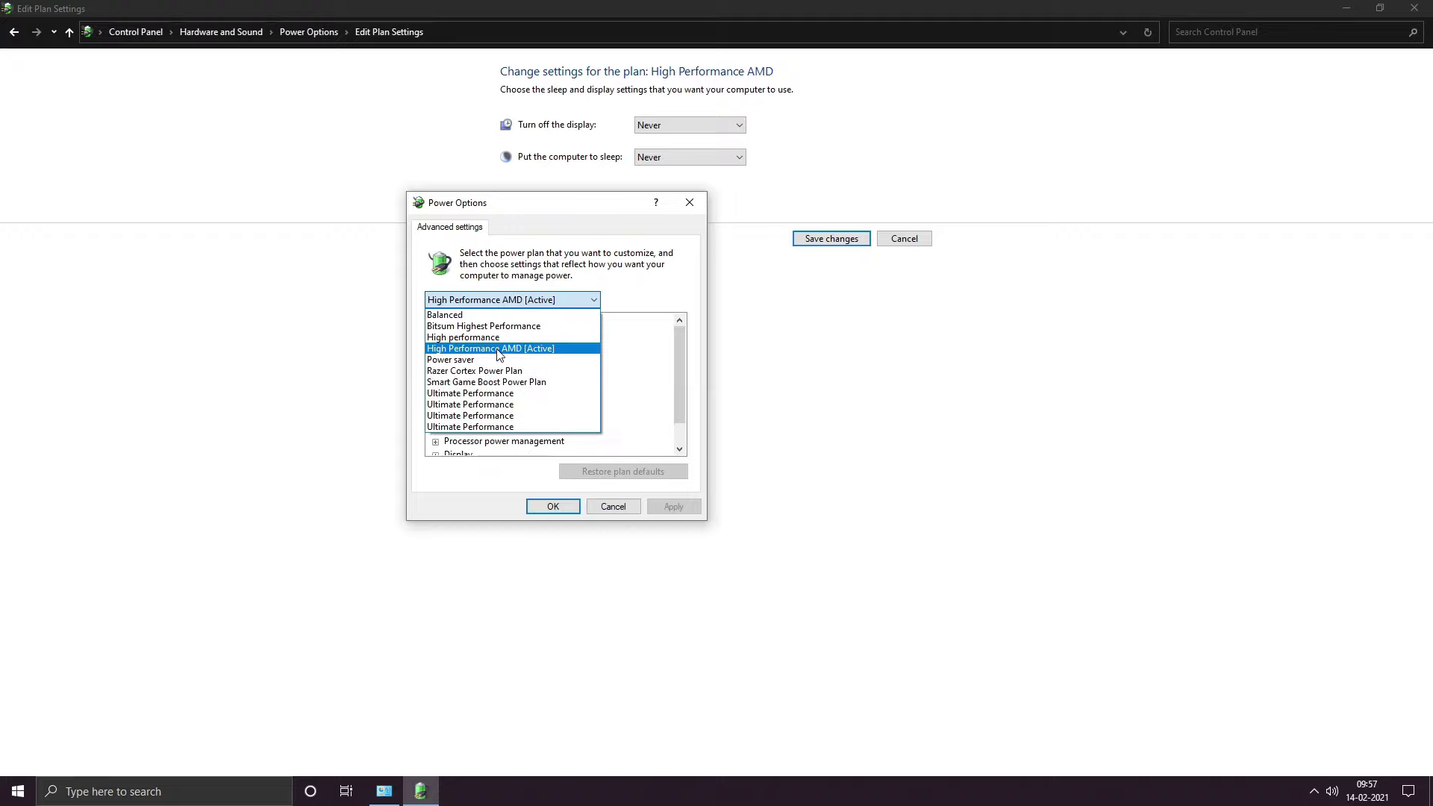
pyautogui.click(498, 353)
pyautogui.moveTo(679, 347); pyautogui.dragTo(678, 378)
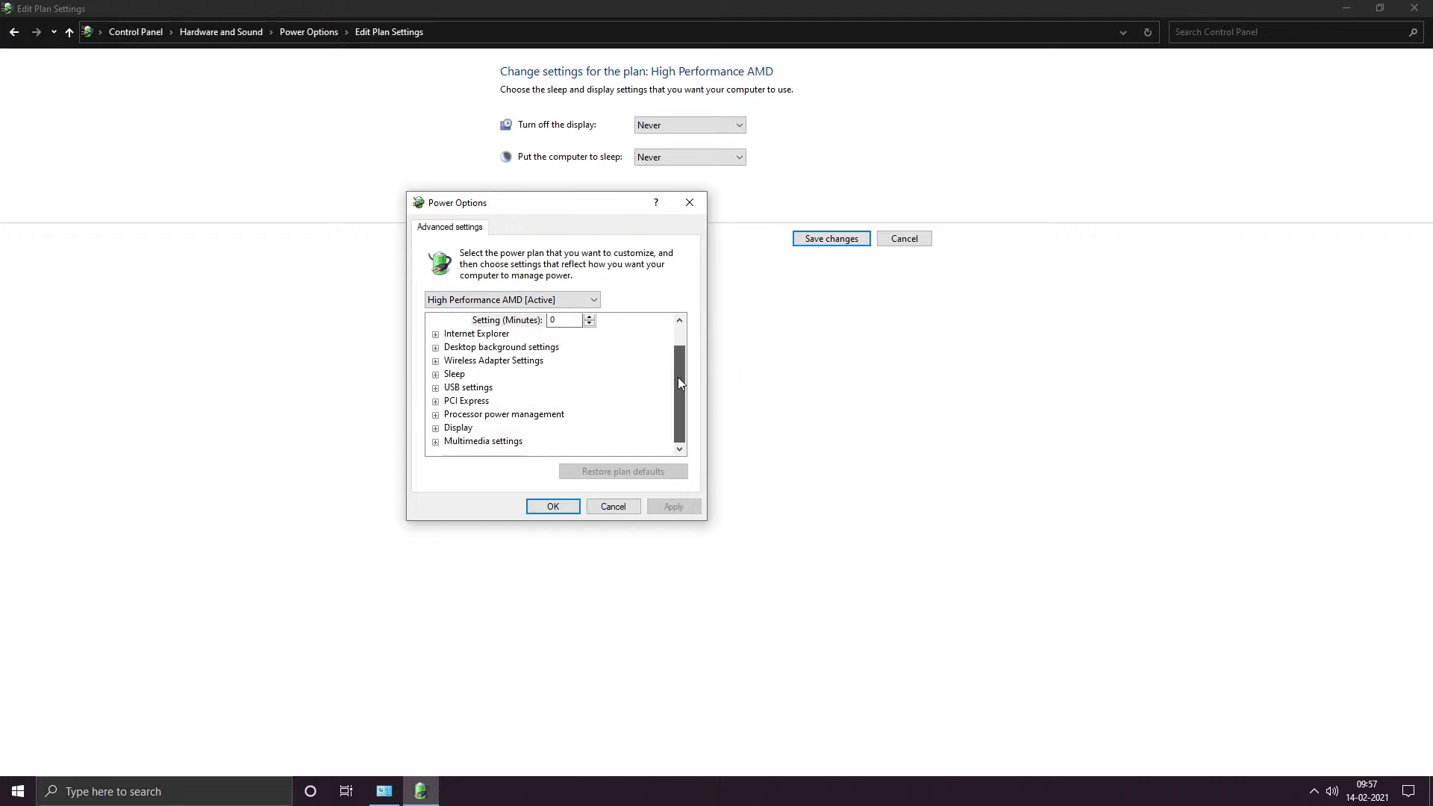
# Expand Processor power management and check the minimum processor state and the other processor settings
pyautogui.click(435, 415)
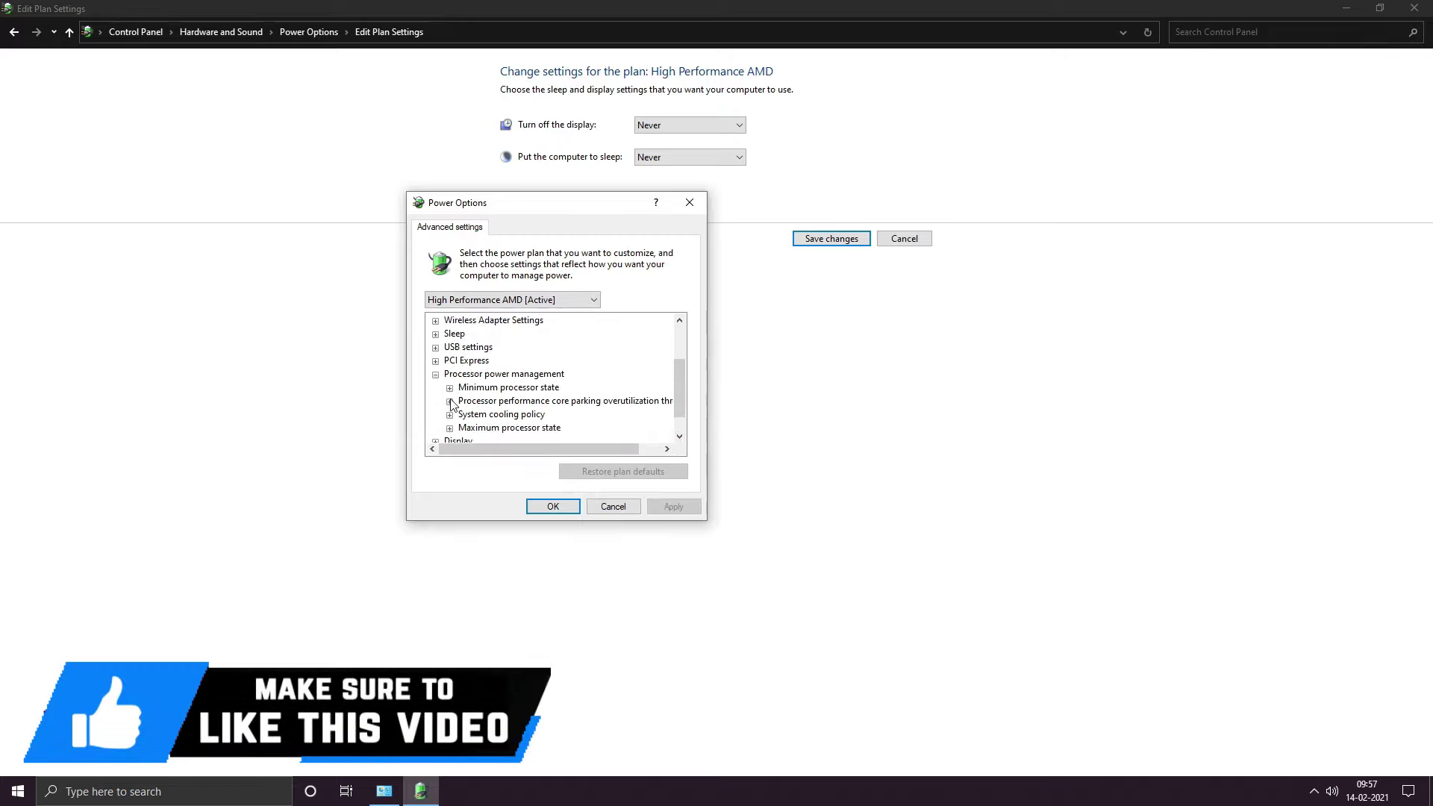
pyautogui.click(449, 388)
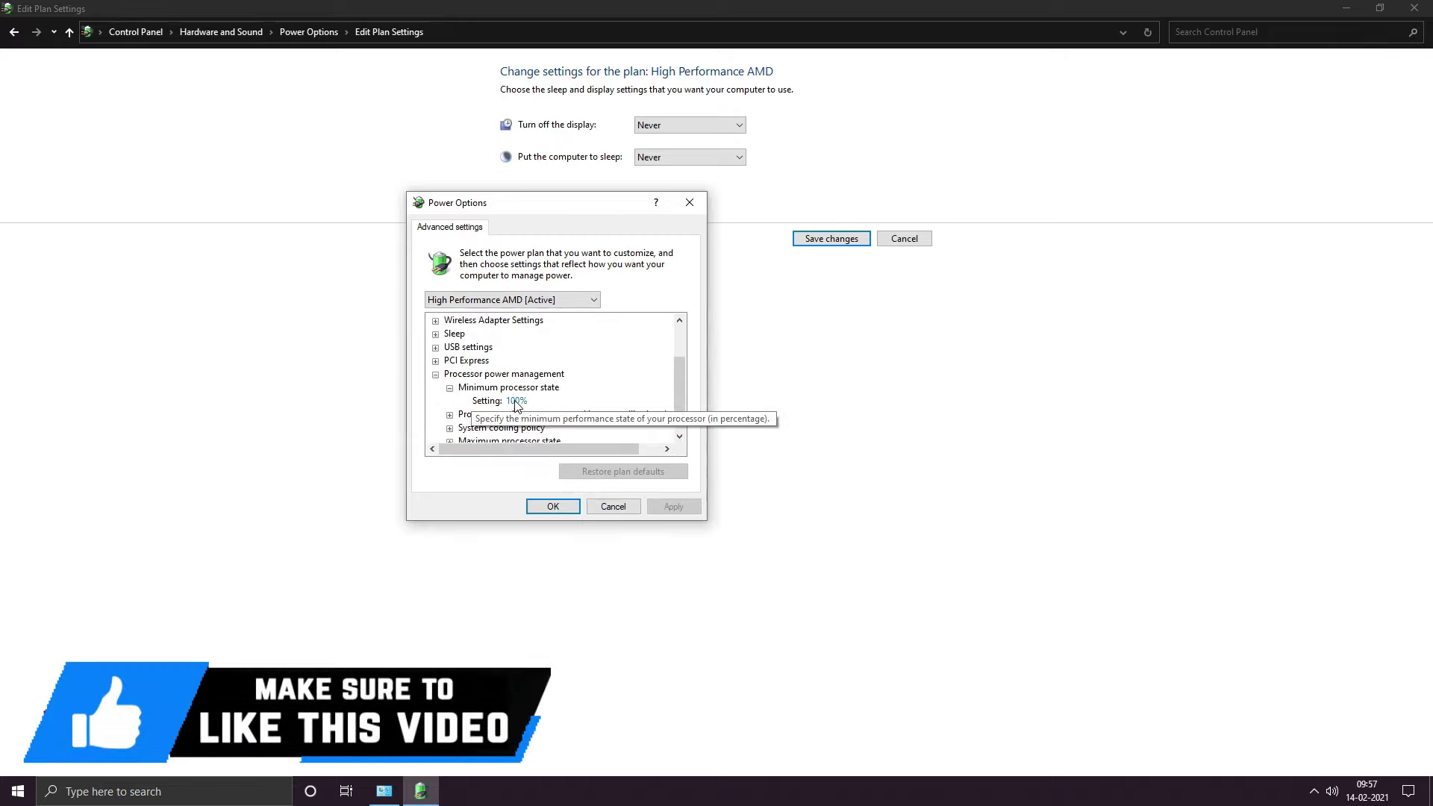
pyautogui.click(449, 415)
pyautogui.scroll(-1, 620, 402)
pyautogui.click(449, 400)
pyautogui.scroll(-1, 478, 406)
pyautogui.doubleClick(497, 401)
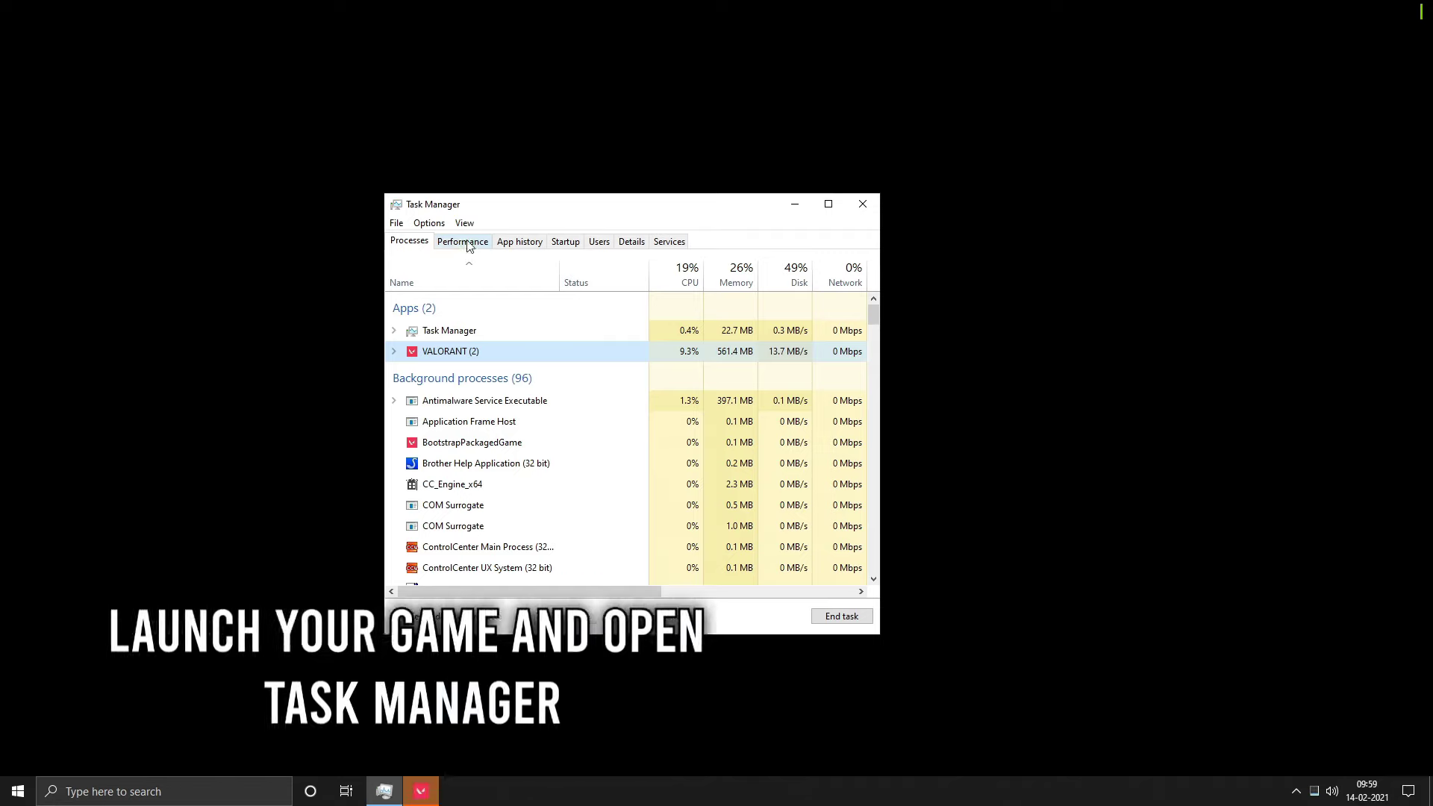
# In Task Manager's detailed process list, find the VALORANT-Win64 process and set its priority to High
pyautogui.click(631, 245)
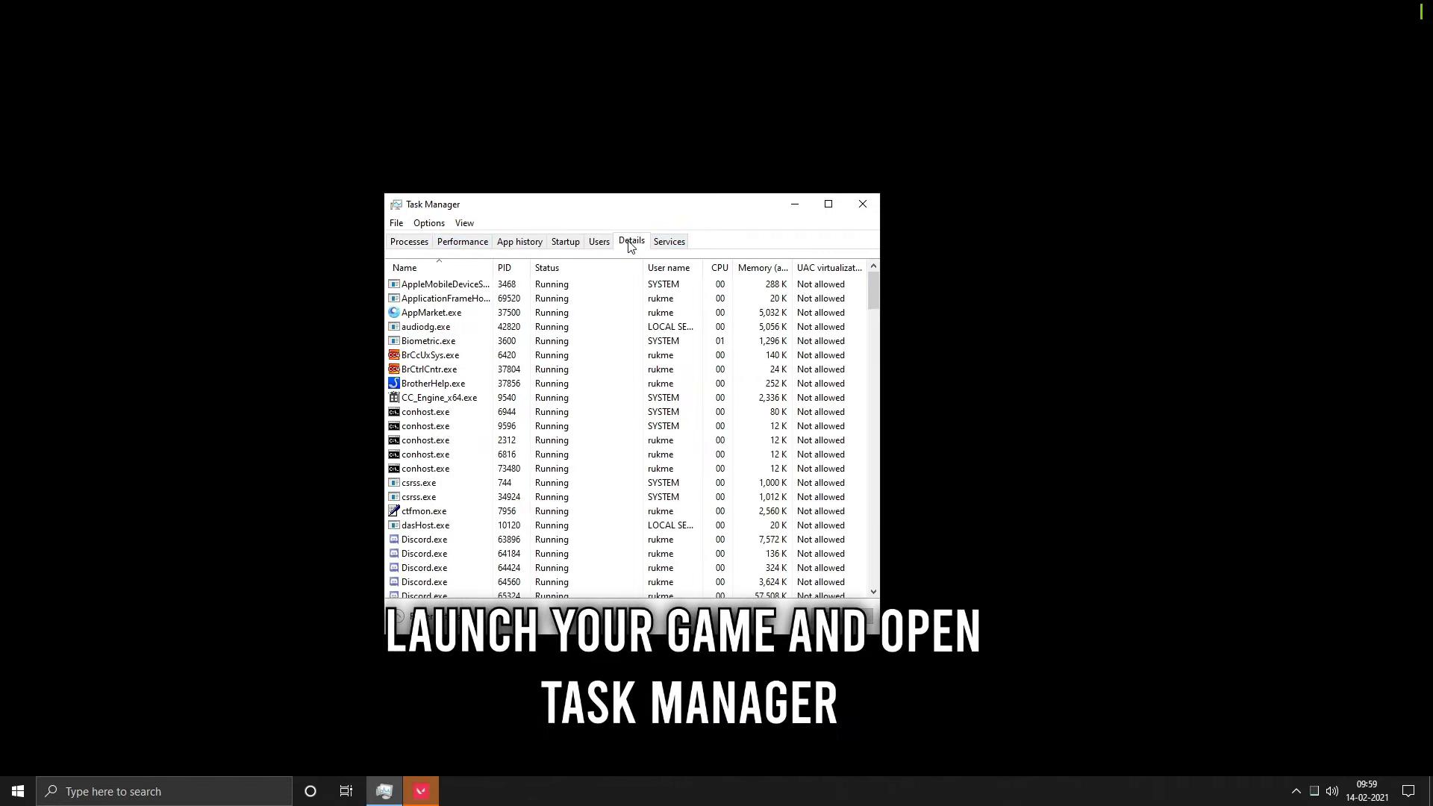
pyautogui.click(410, 247)
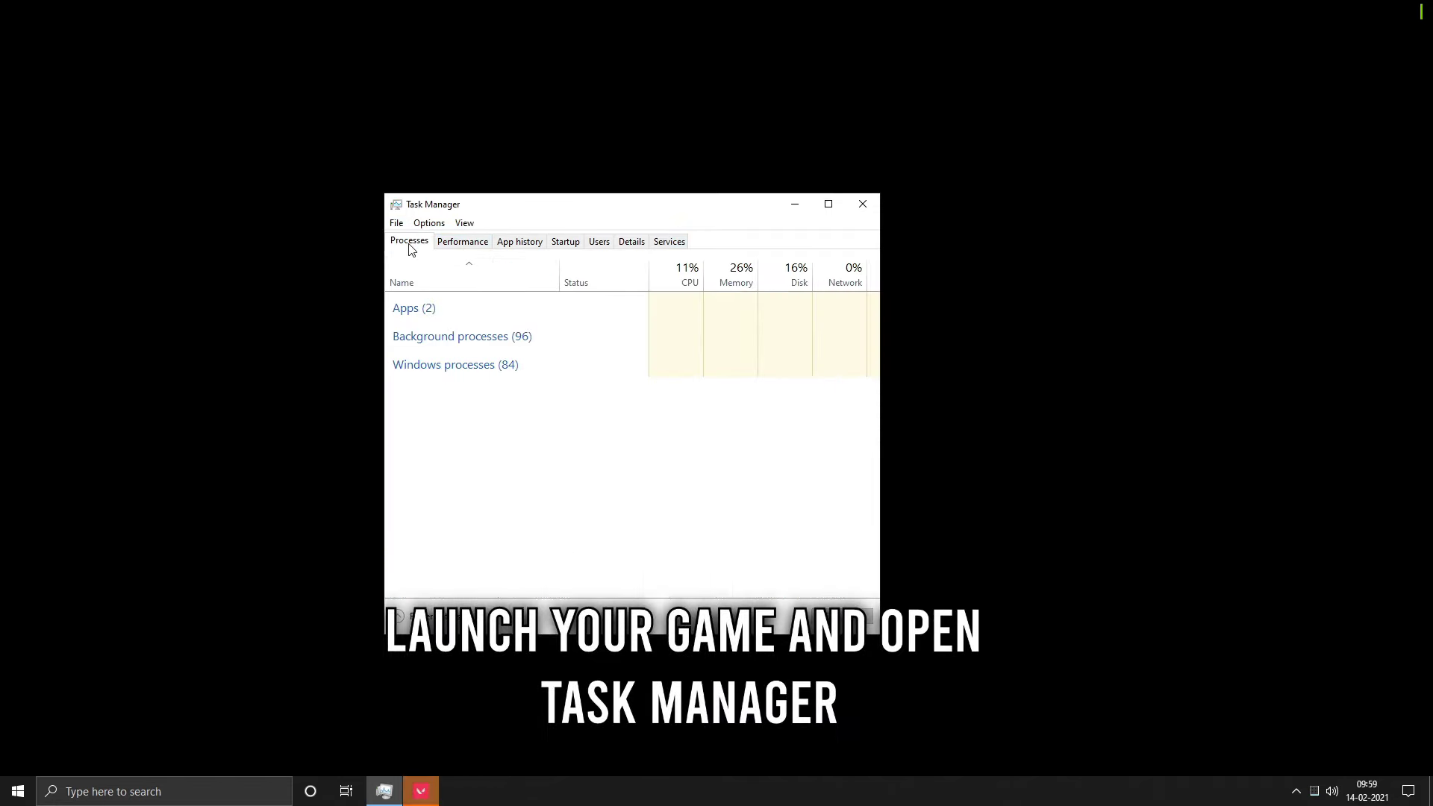
pyautogui.click(633, 243)
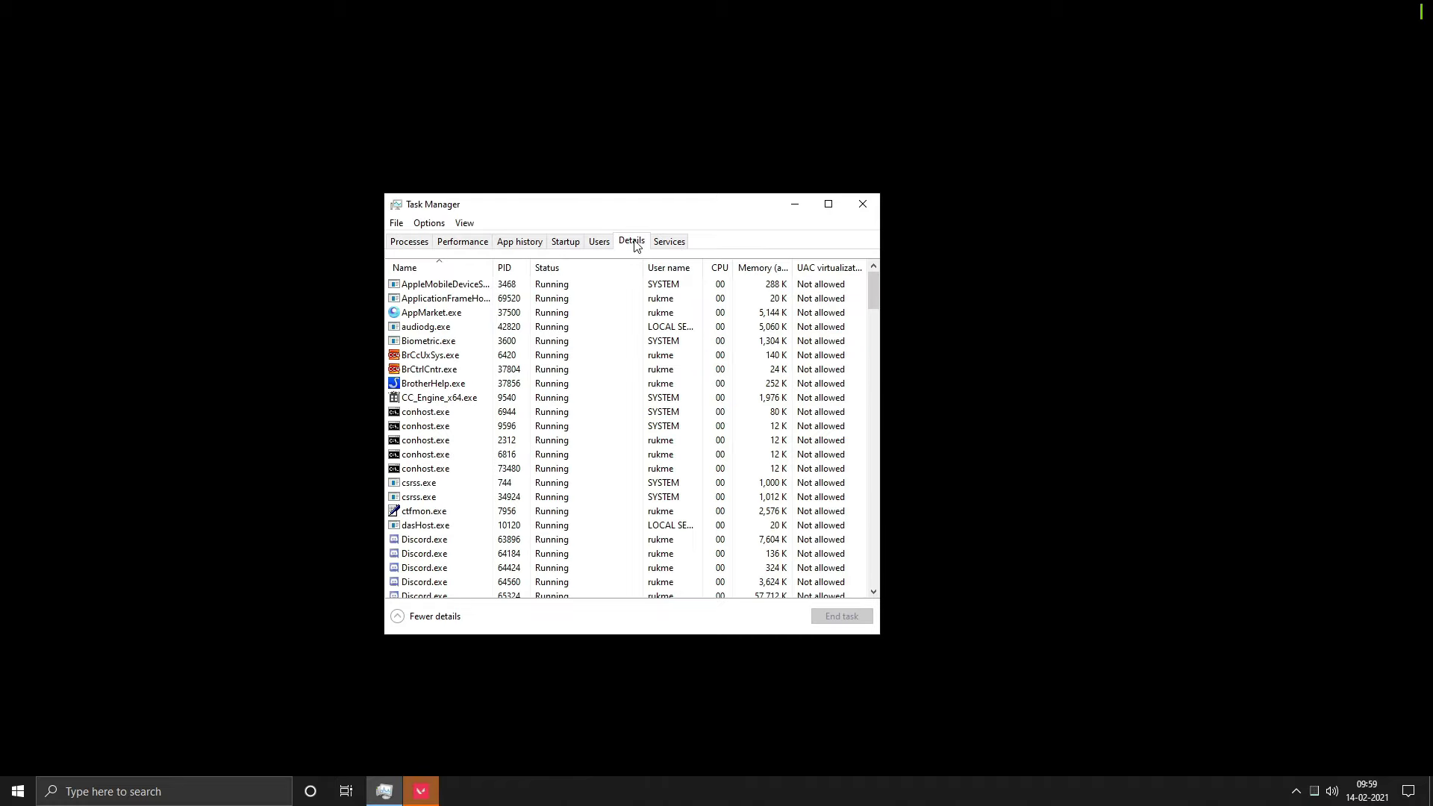
pyautogui.click(457, 370)
pyautogui.press('v')
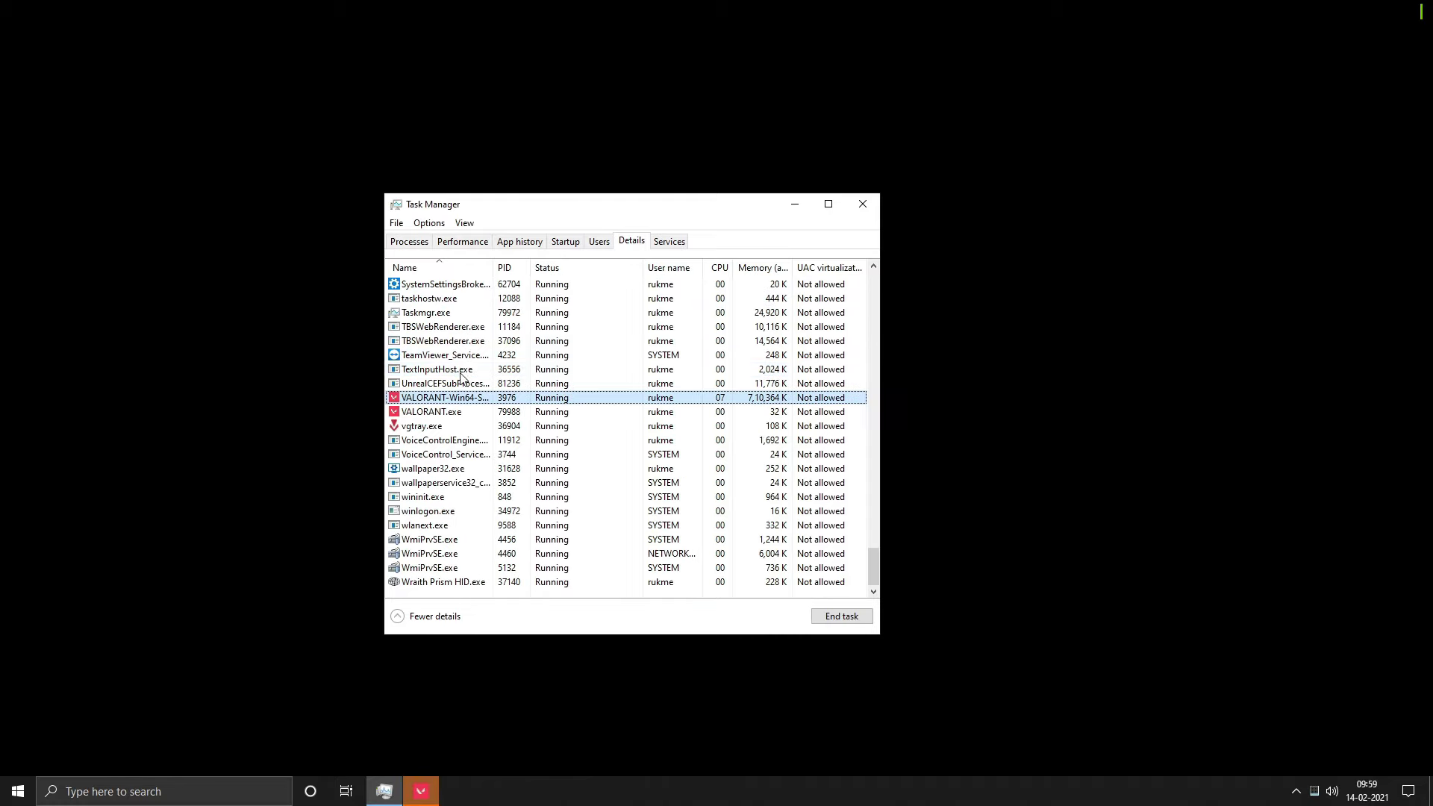
pyautogui.click(455, 412)
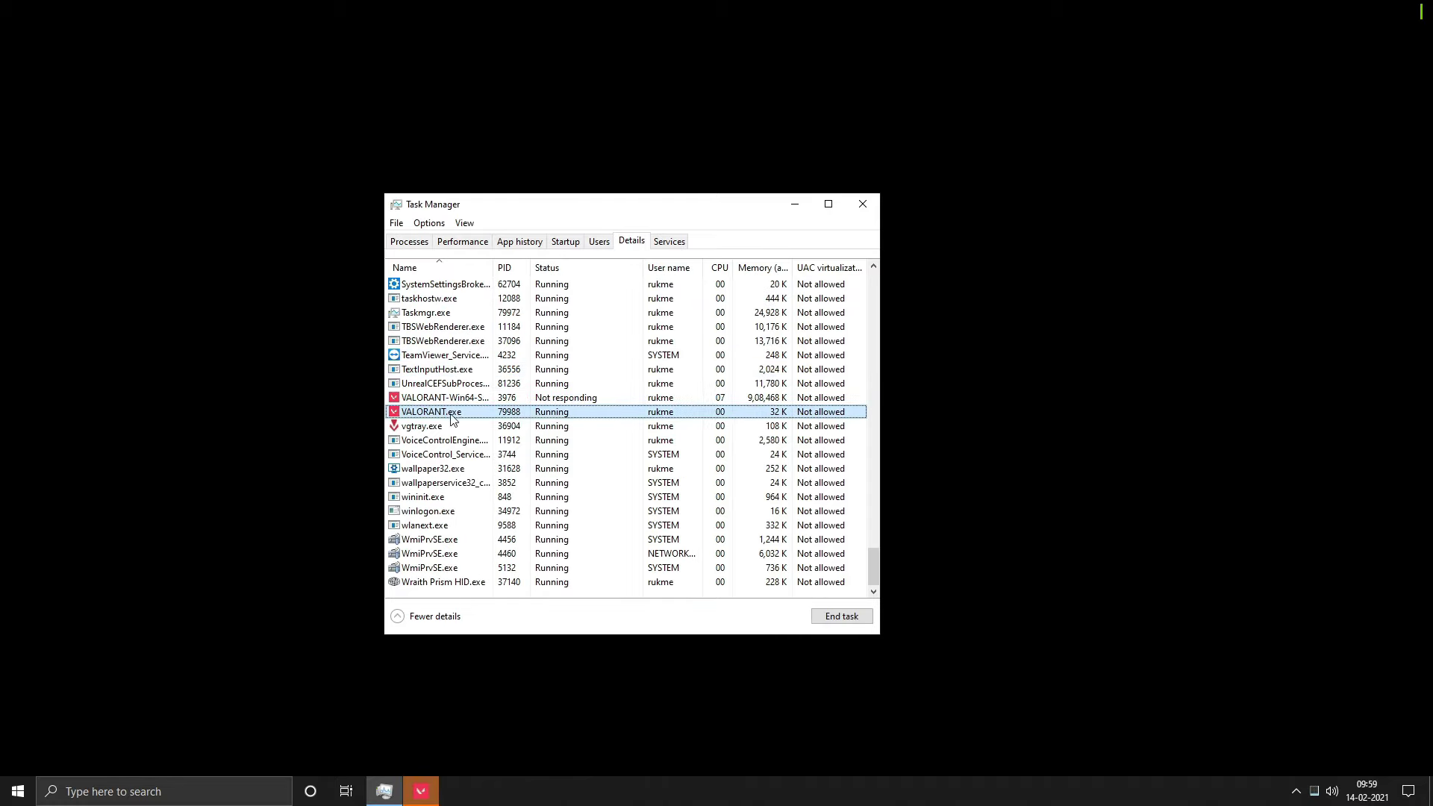
pyautogui.click(447, 400)
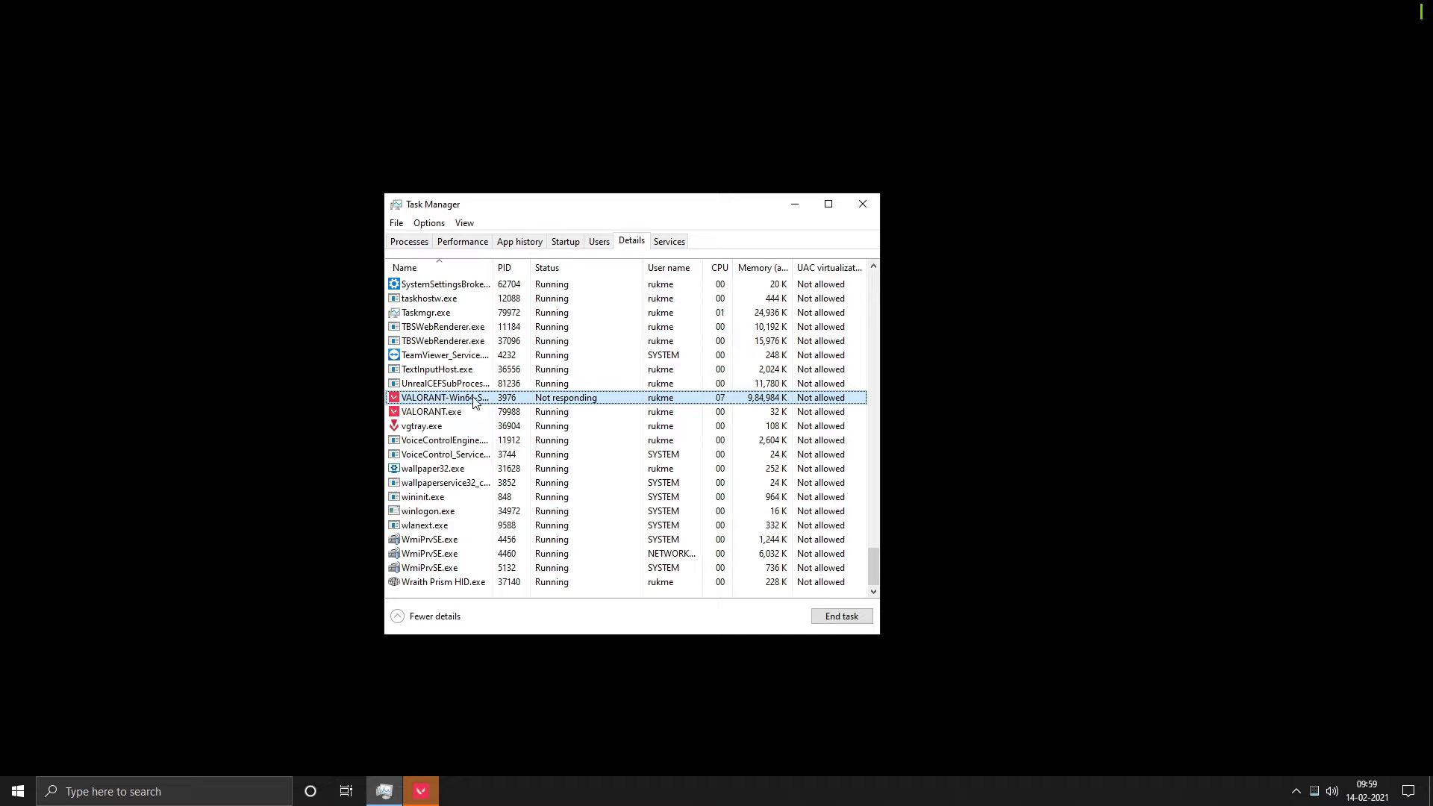
pyautogui.rightClick(431, 397)
pyautogui.moveTo(523, 461)
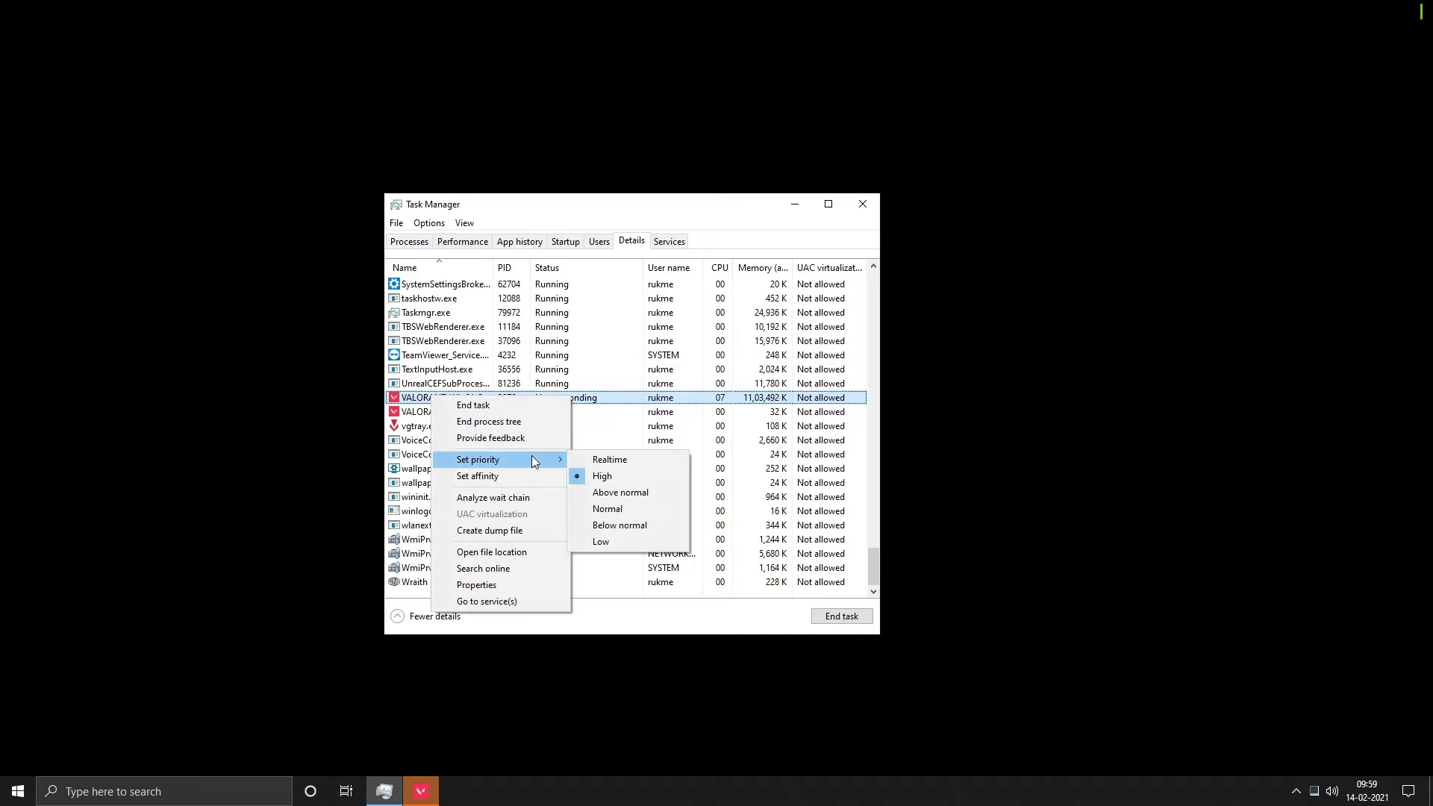
pyautogui.click(599, 478)
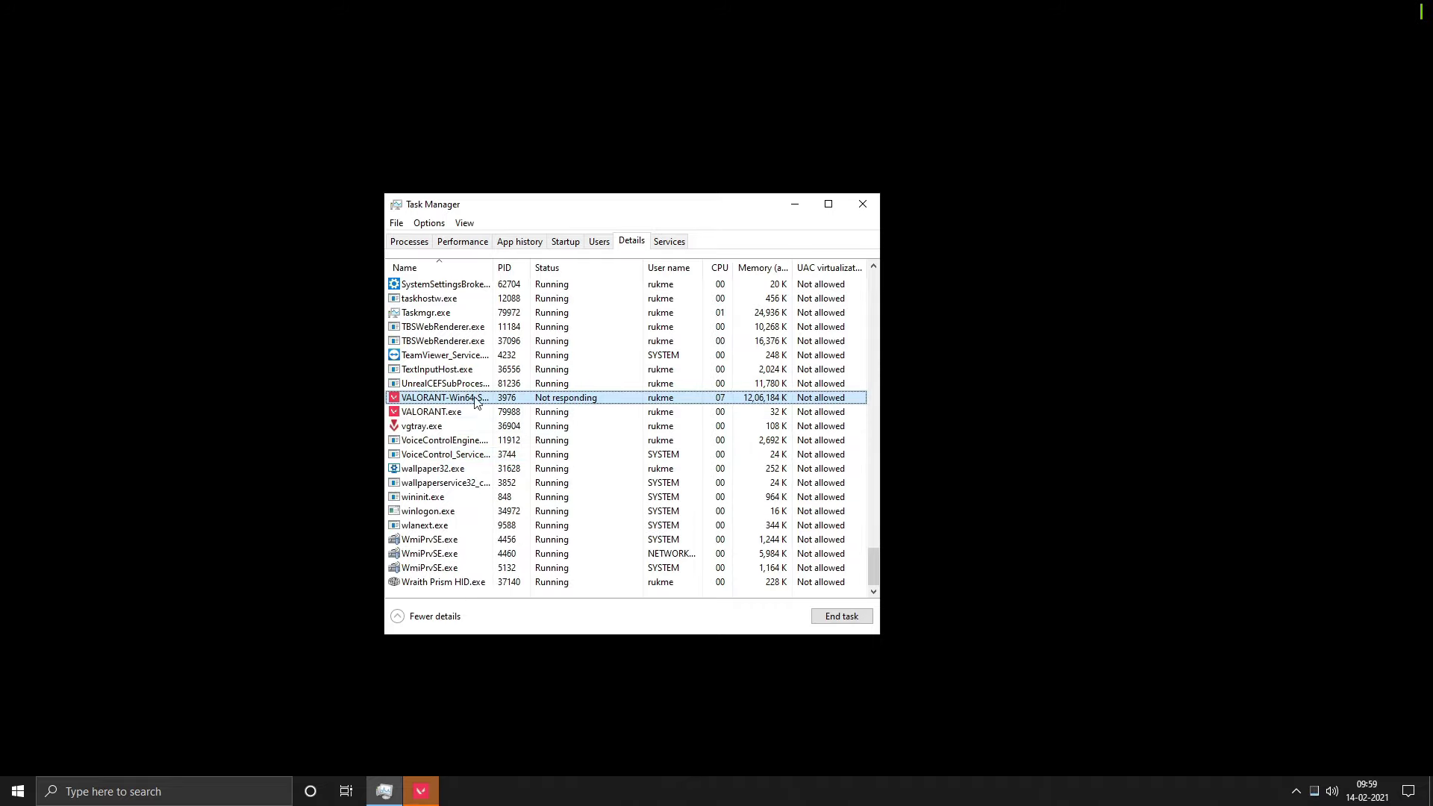
# Set the priority of the VALORANT.exe process to High, confirm the change and close Task Manager
pyautogui.click(433, 414)
pyautogui.rightClick(433, 417)
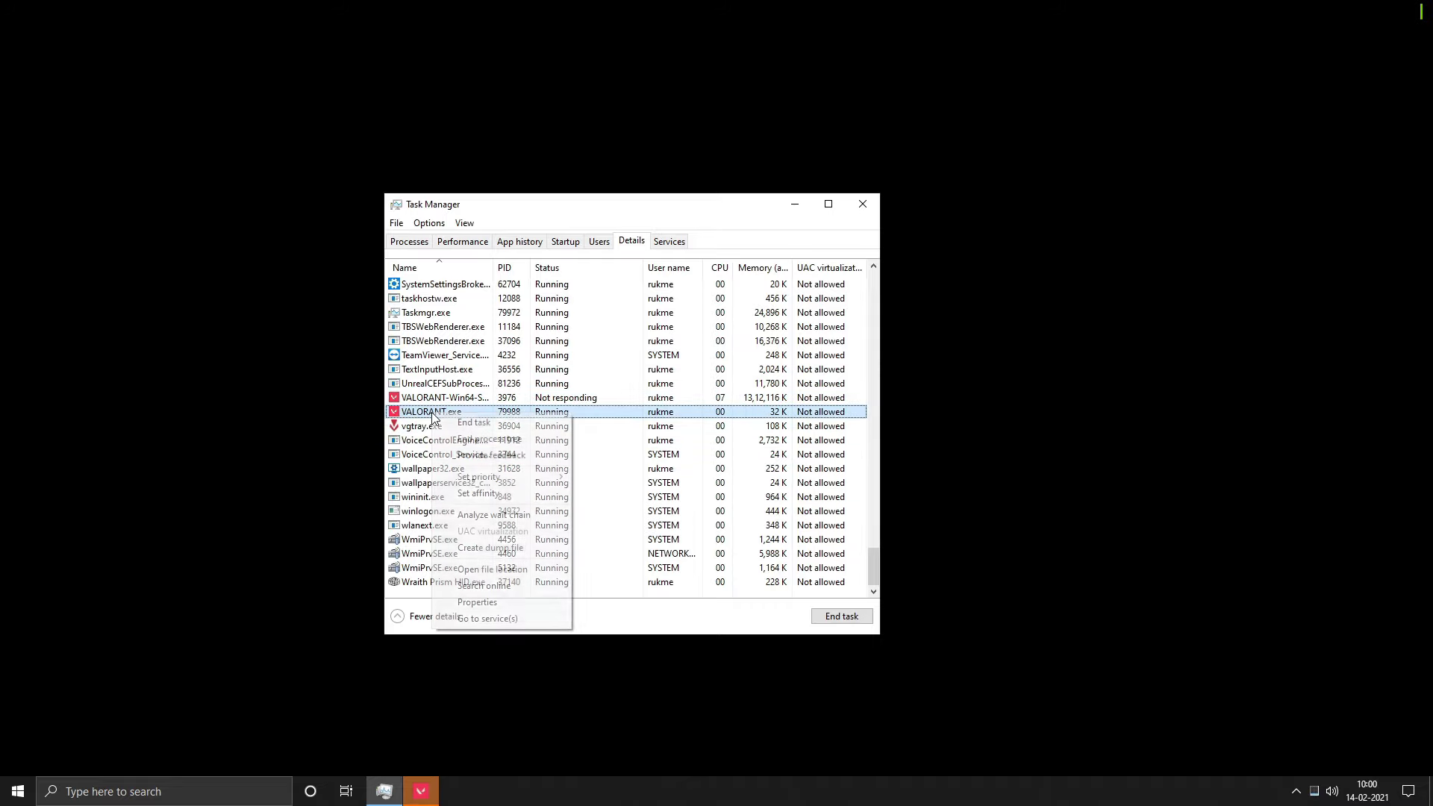
pyautogui.moveTo(482, 474)
pyautogui.click(599, 494)
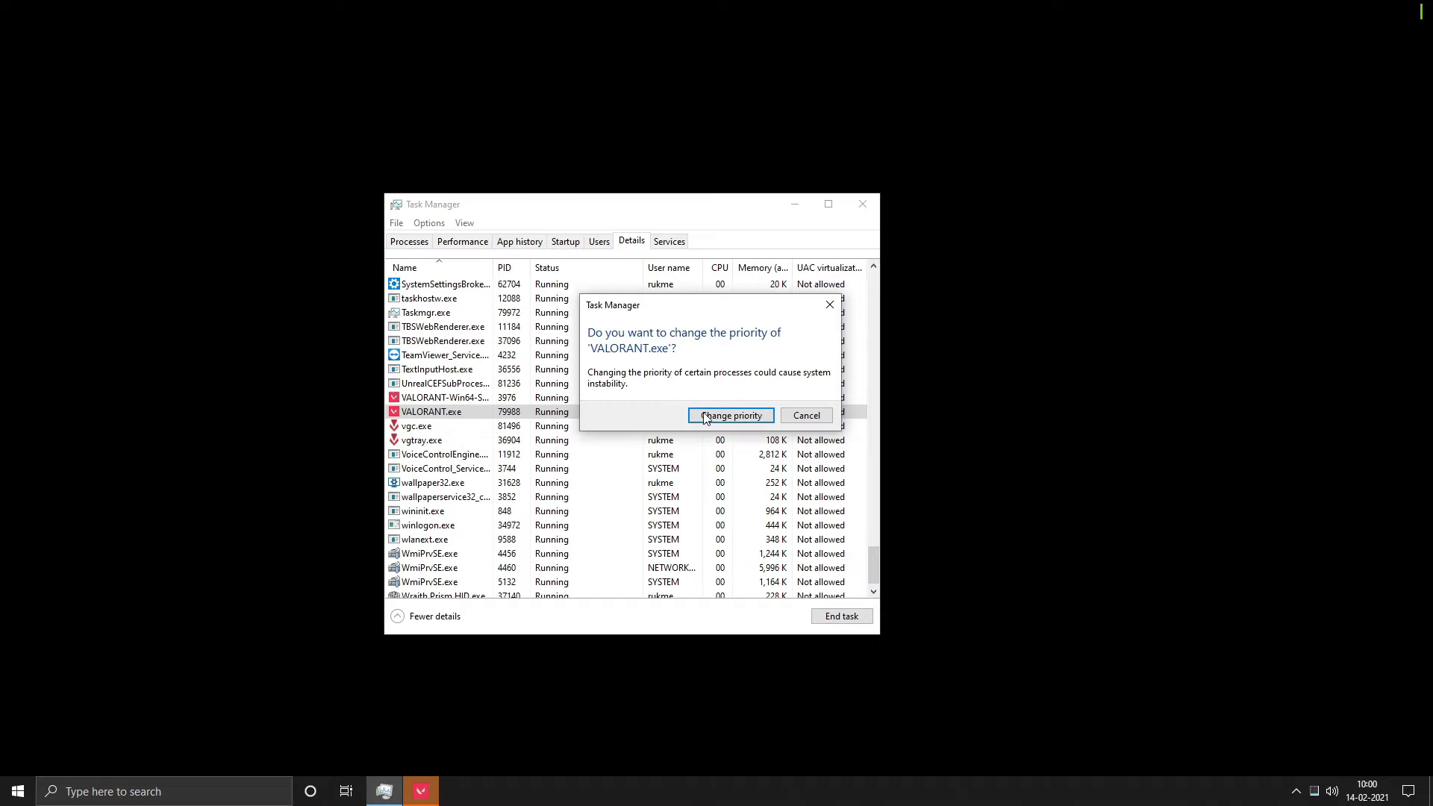
pyautogui.click(730, 416)
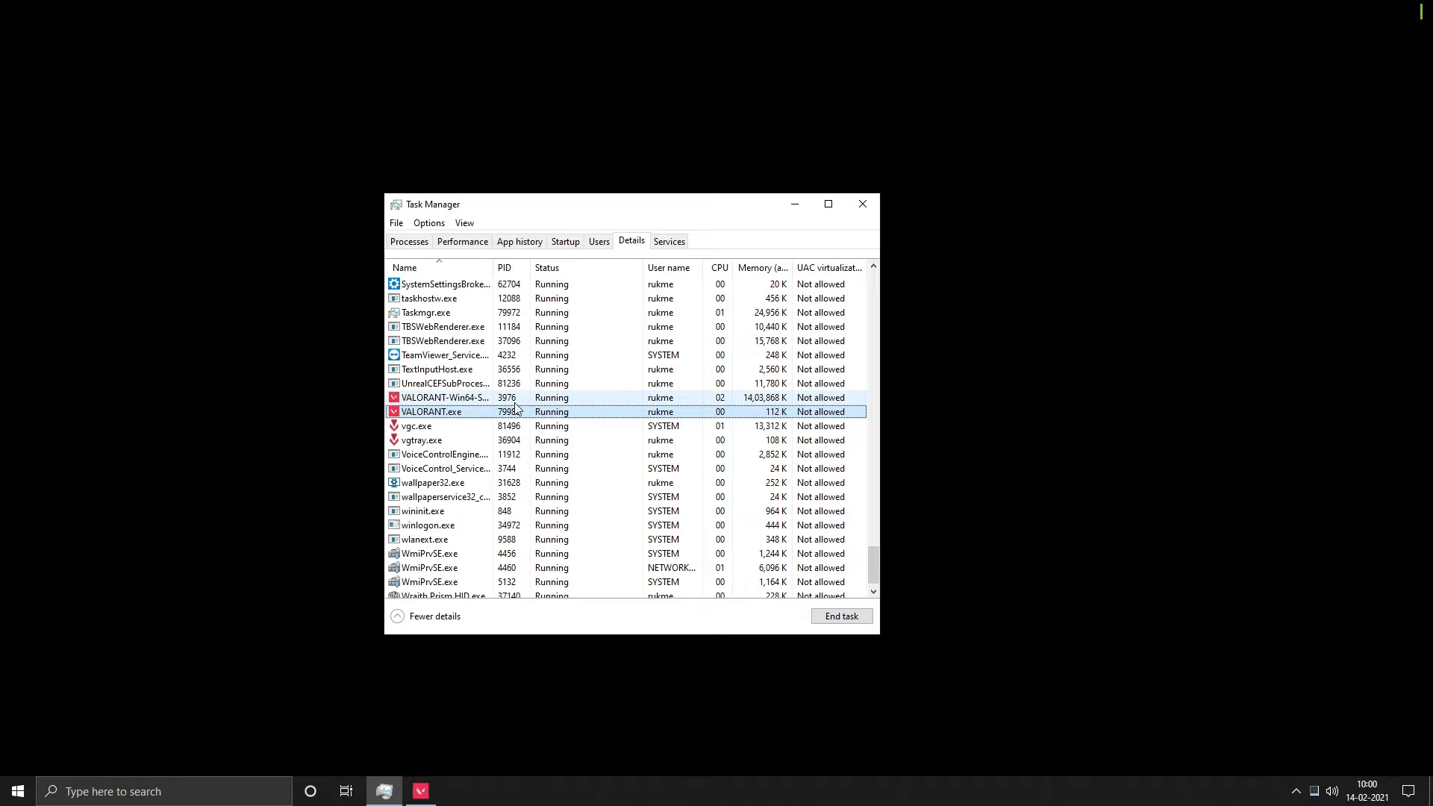
pyautogui.click(862, 208)
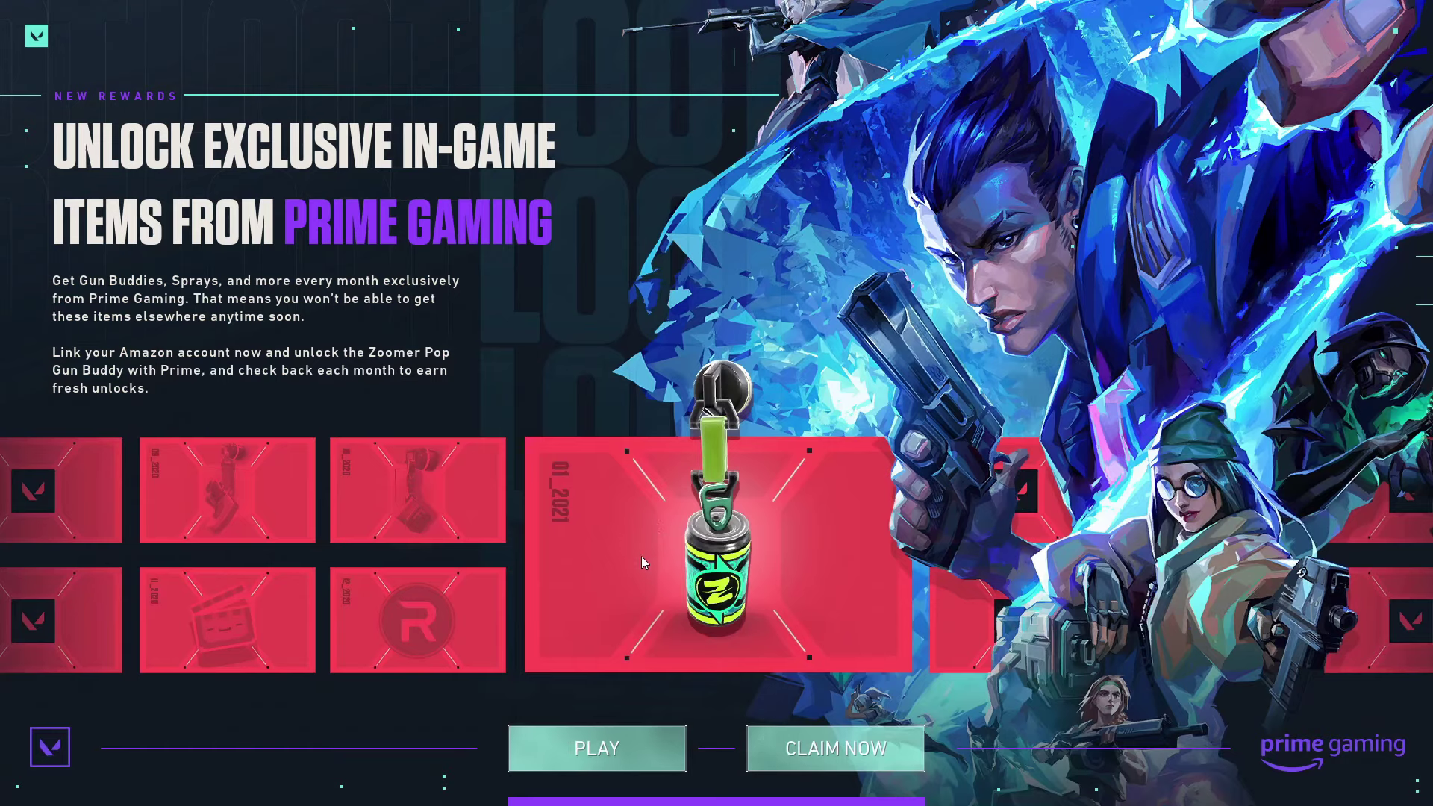
# In VALORANT, dismiss the Prime Gaming promotion and open the video settings
pyautogui.press('Escape')
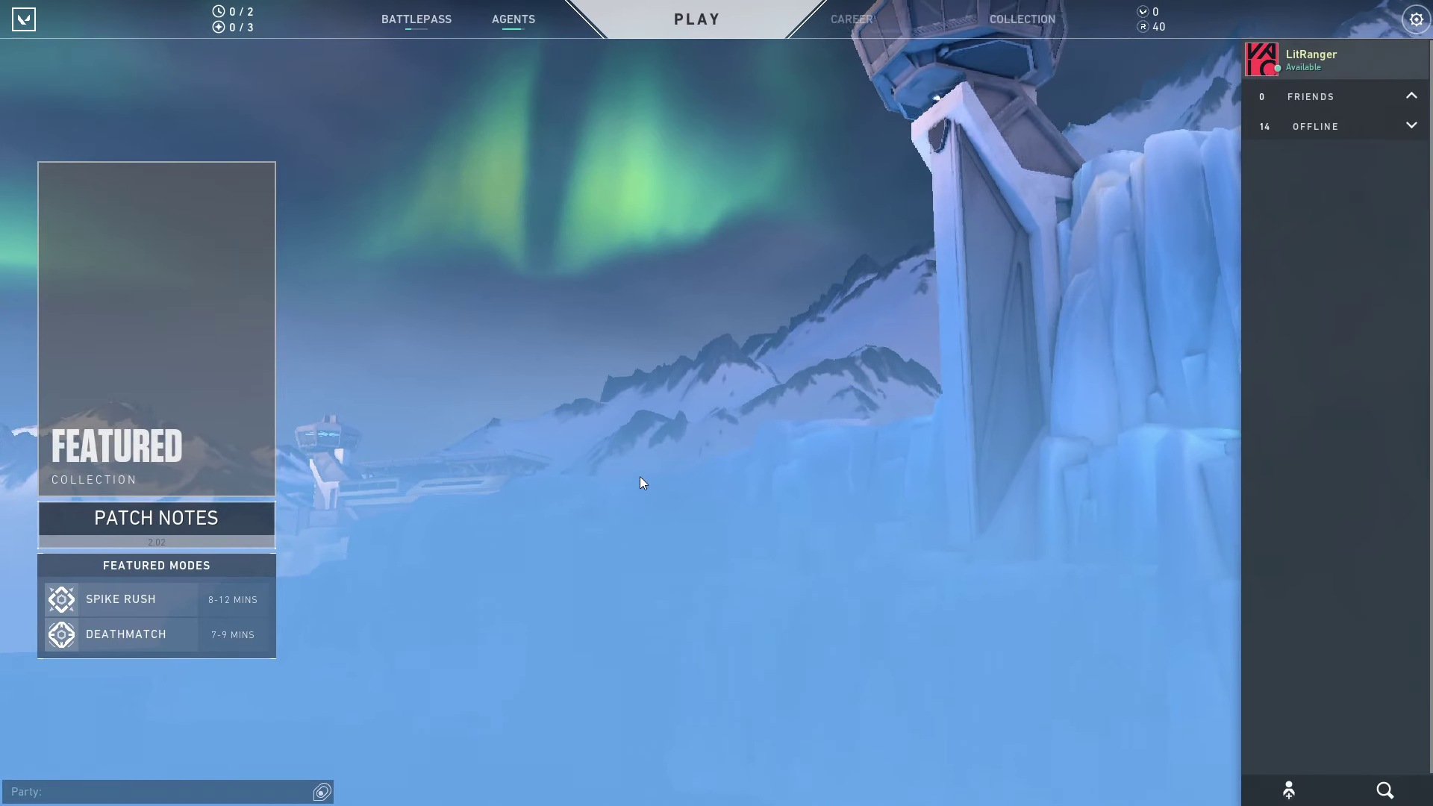
pyautogui.press('Escape')
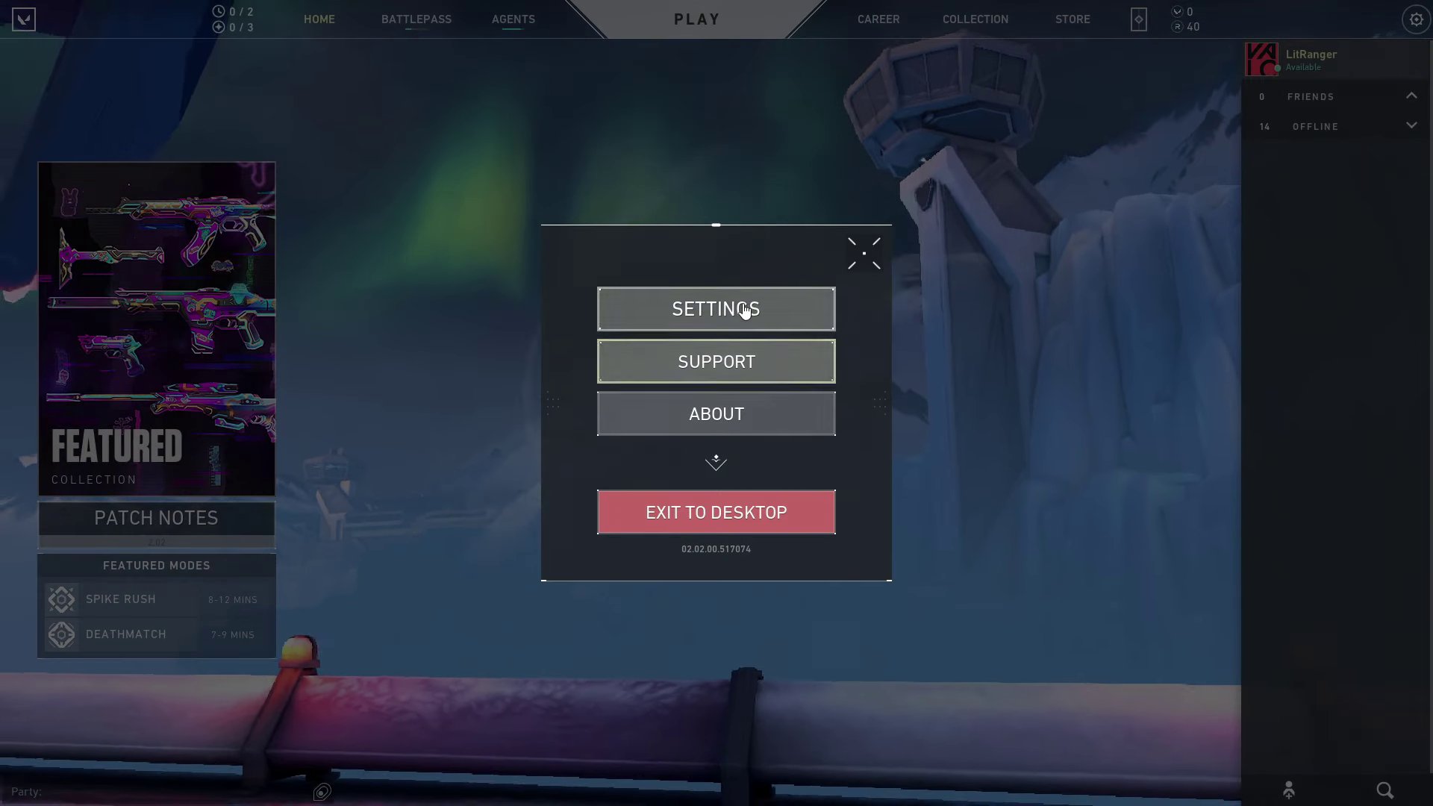
pyautogui.click(750, 312)
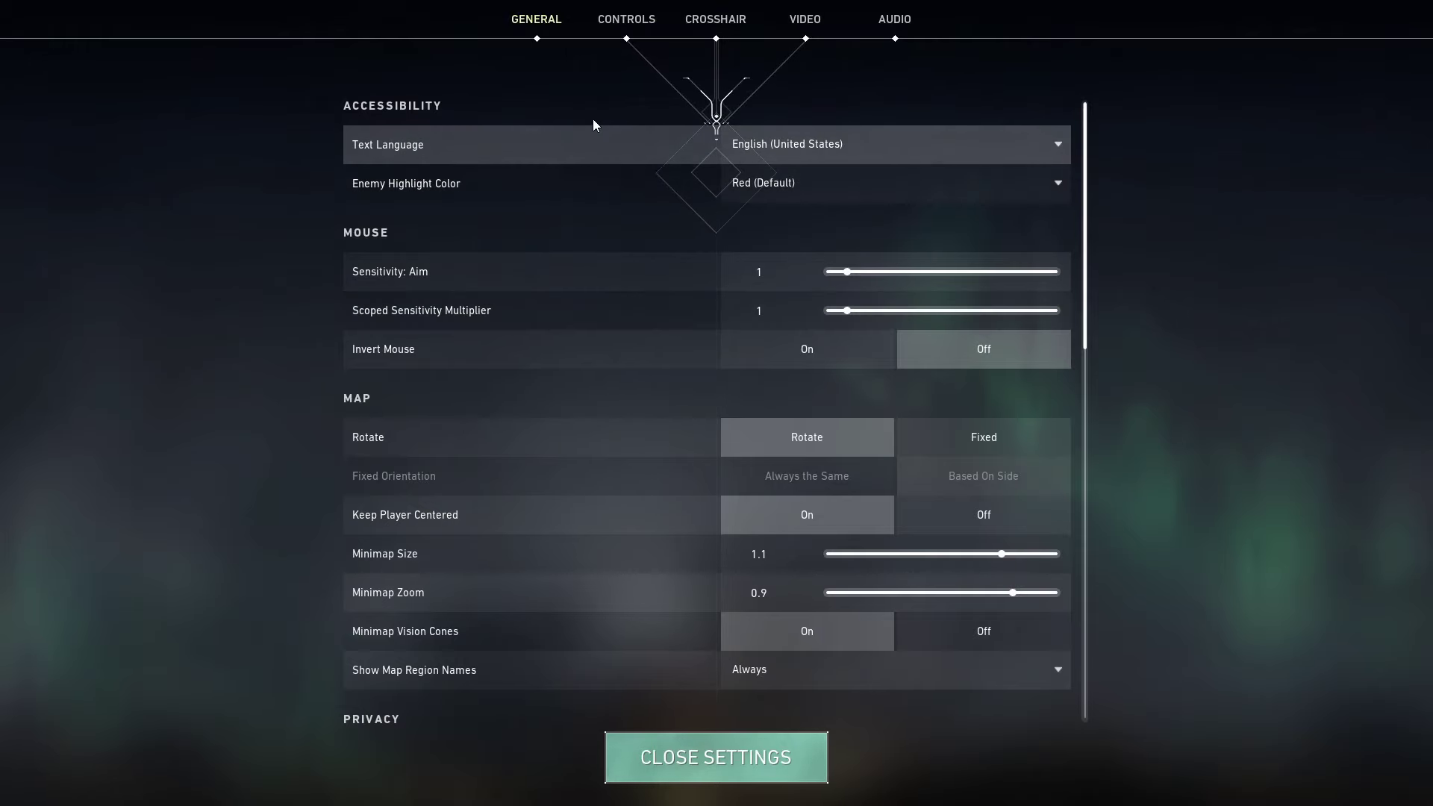
pyautogui.click(803, 30)
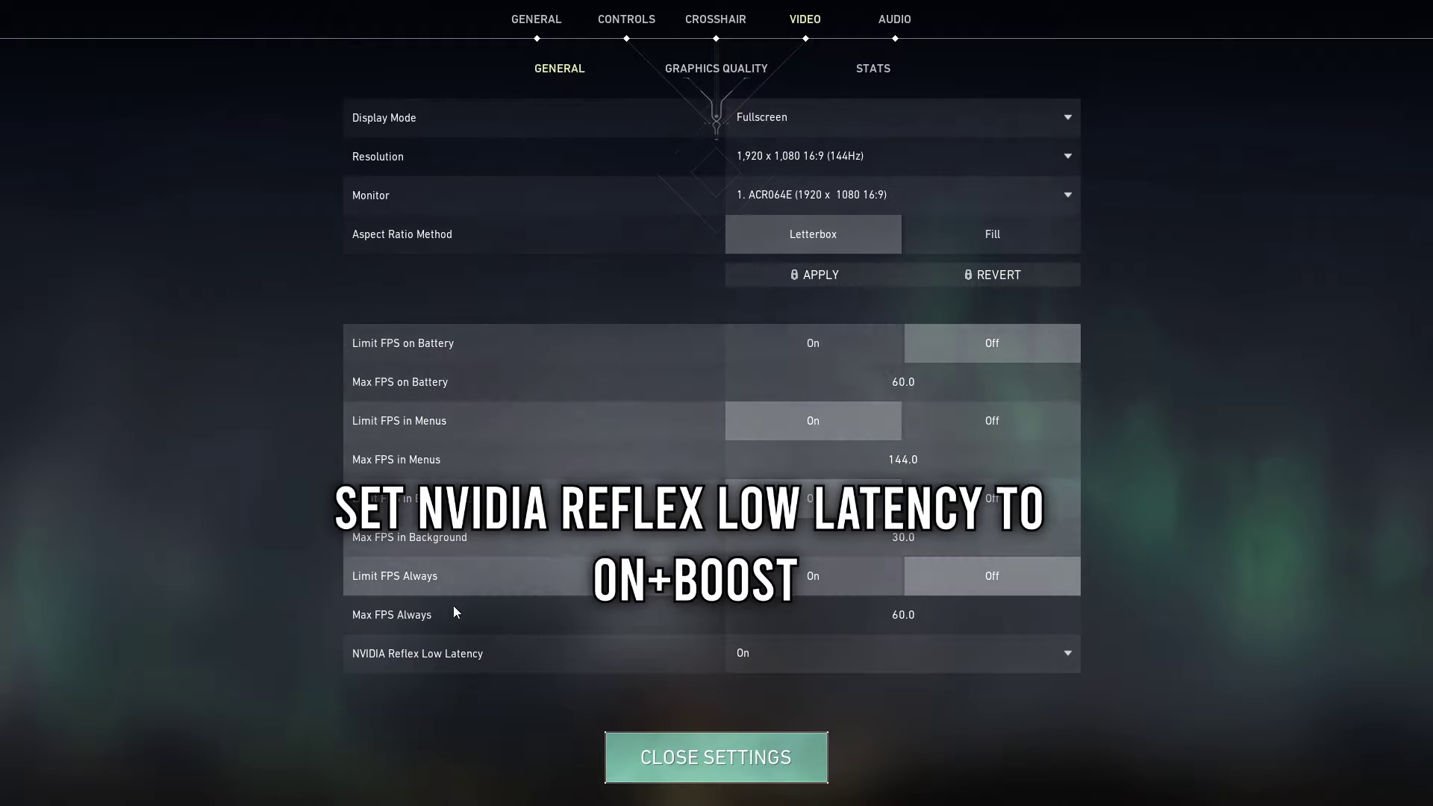
# Set NVIDIA Reflex Low Latency to On + Boost
pyautogui.click(882, 650)
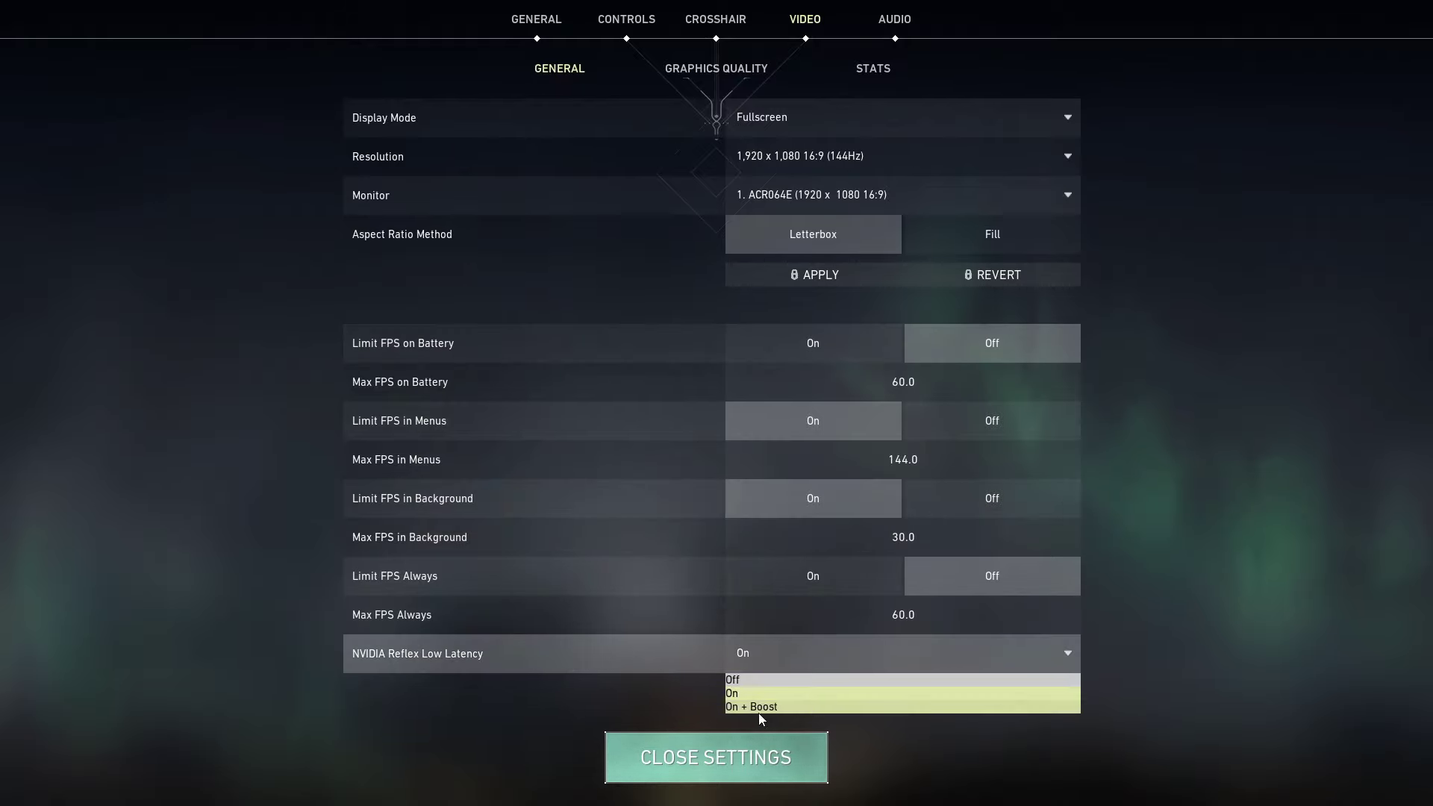
pyautogui.click(785, 708)
pyautogui.click(855, 651)
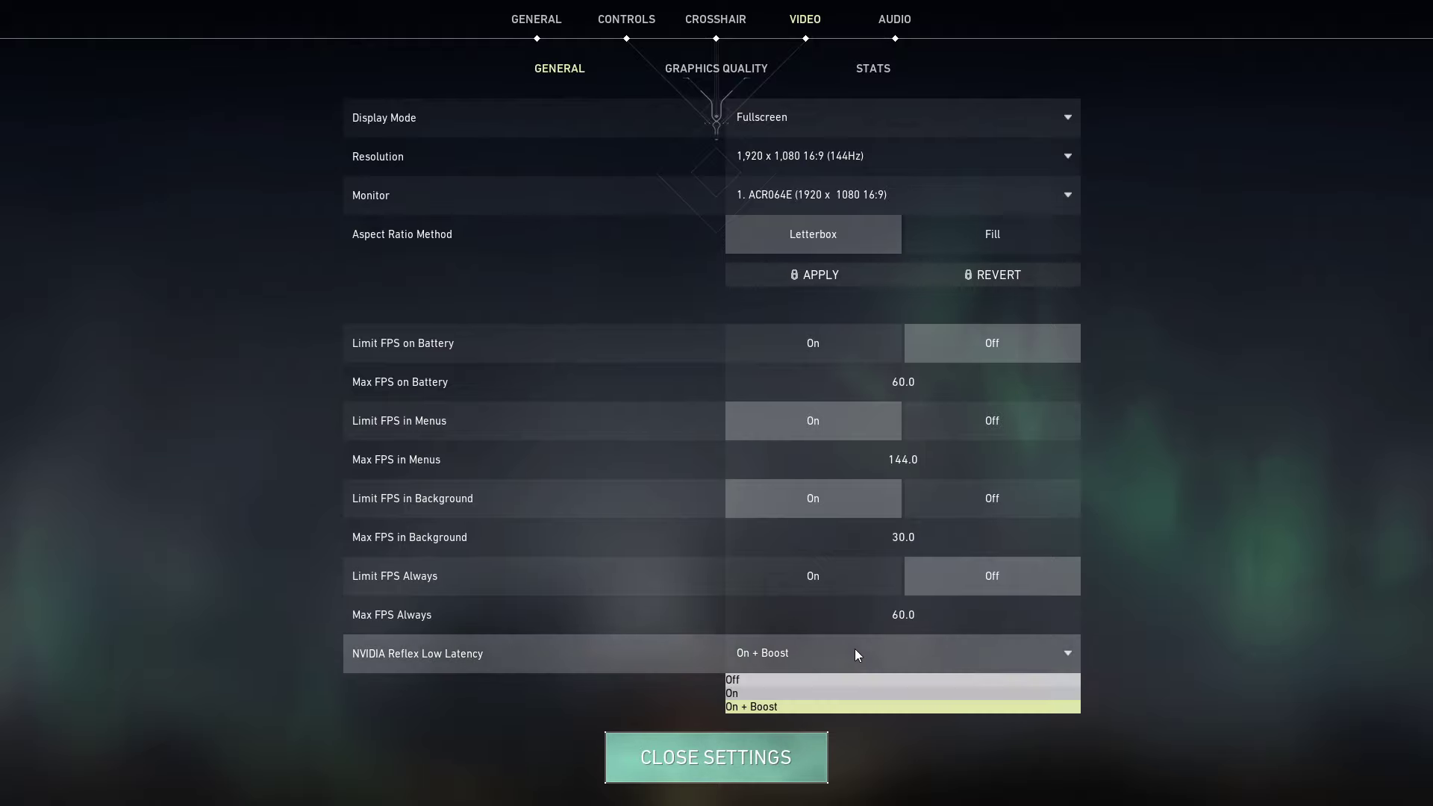
pyautogui.click(772, 705)
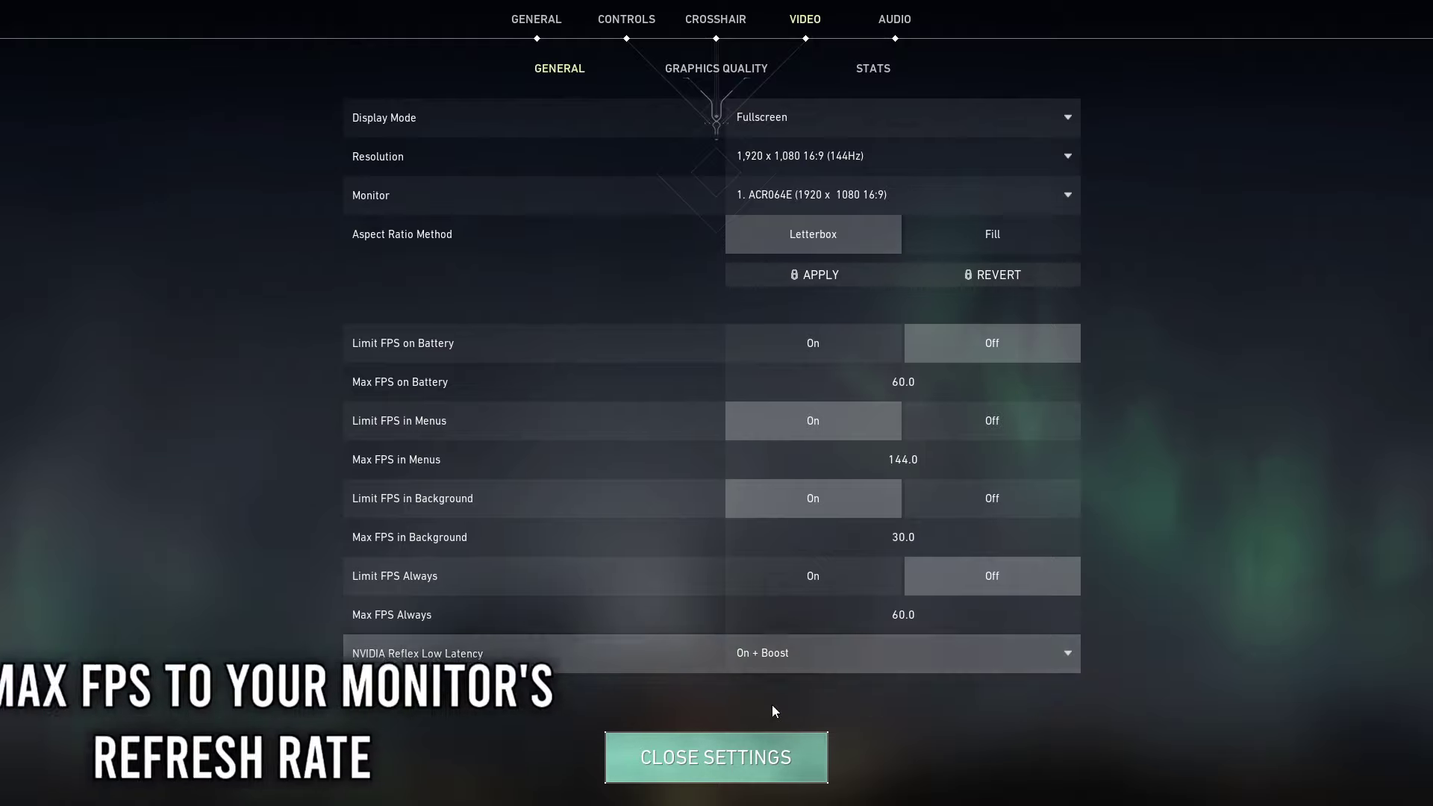
# Set the Max FPS Always value to 144
pyautogui.doubleClick(895, 609)
pyautogui.write('14')
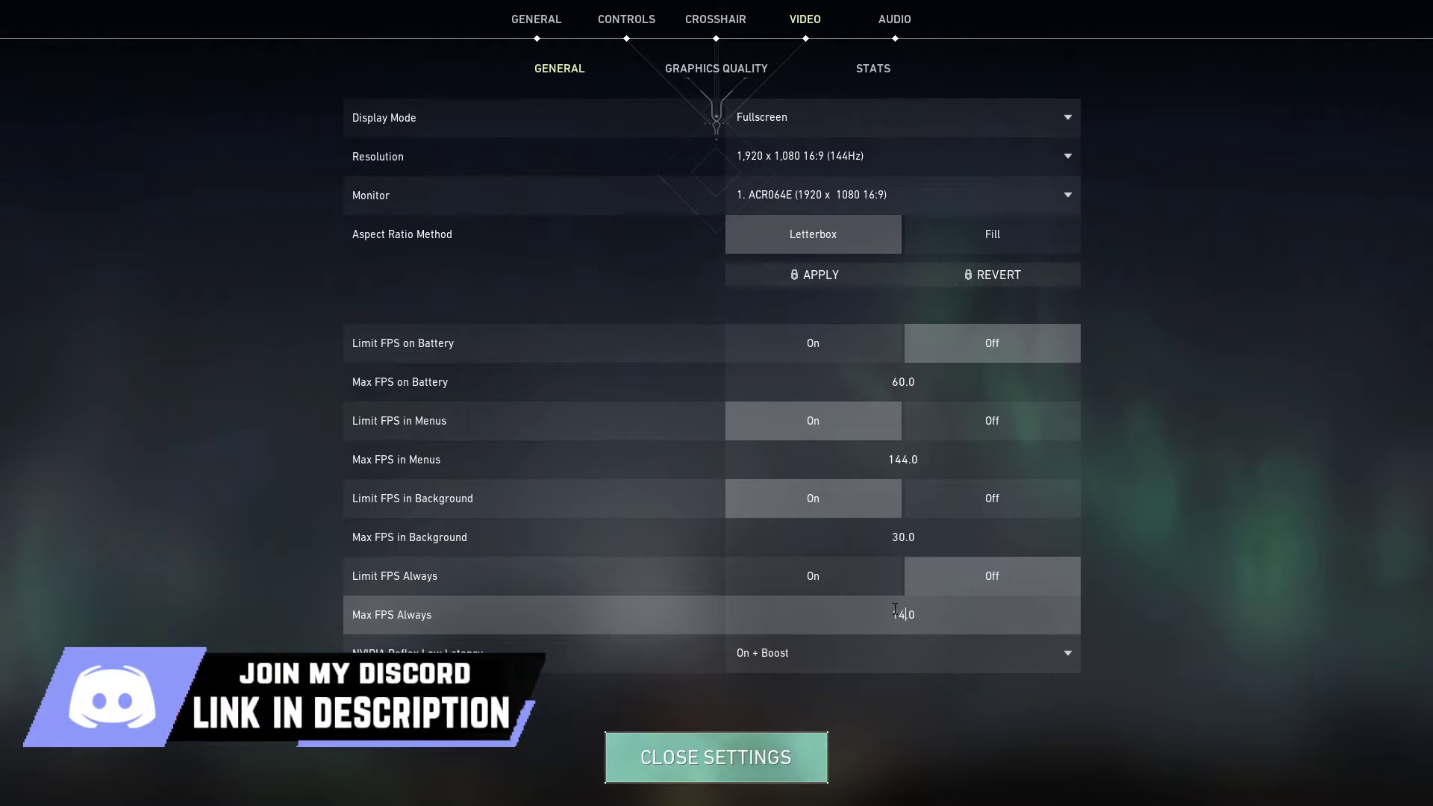
pyautogui.write('4')
pyautogui.doubleClick(920, 622)
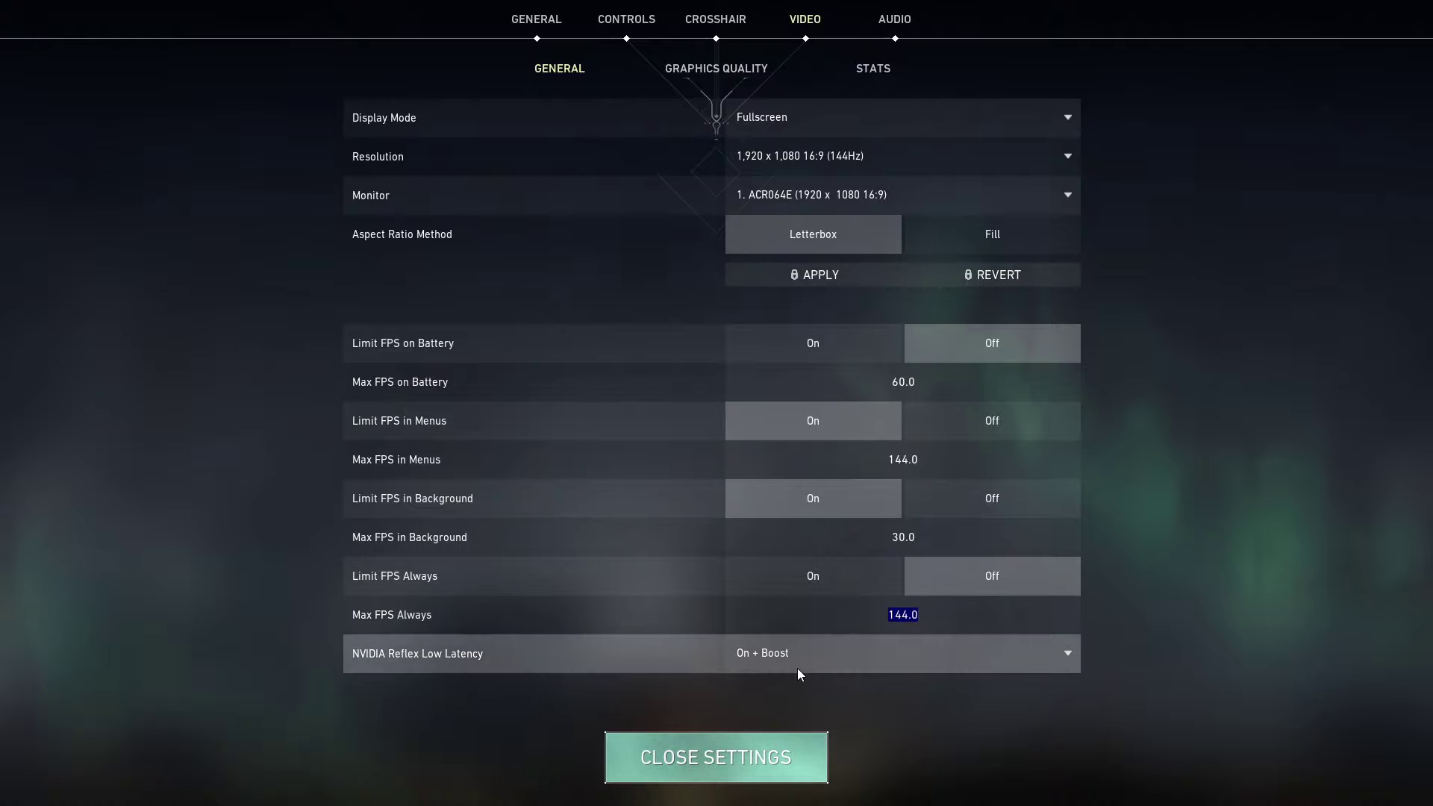
# Open the graphics quality section of the video settings
pyautogui.click(715, 73)
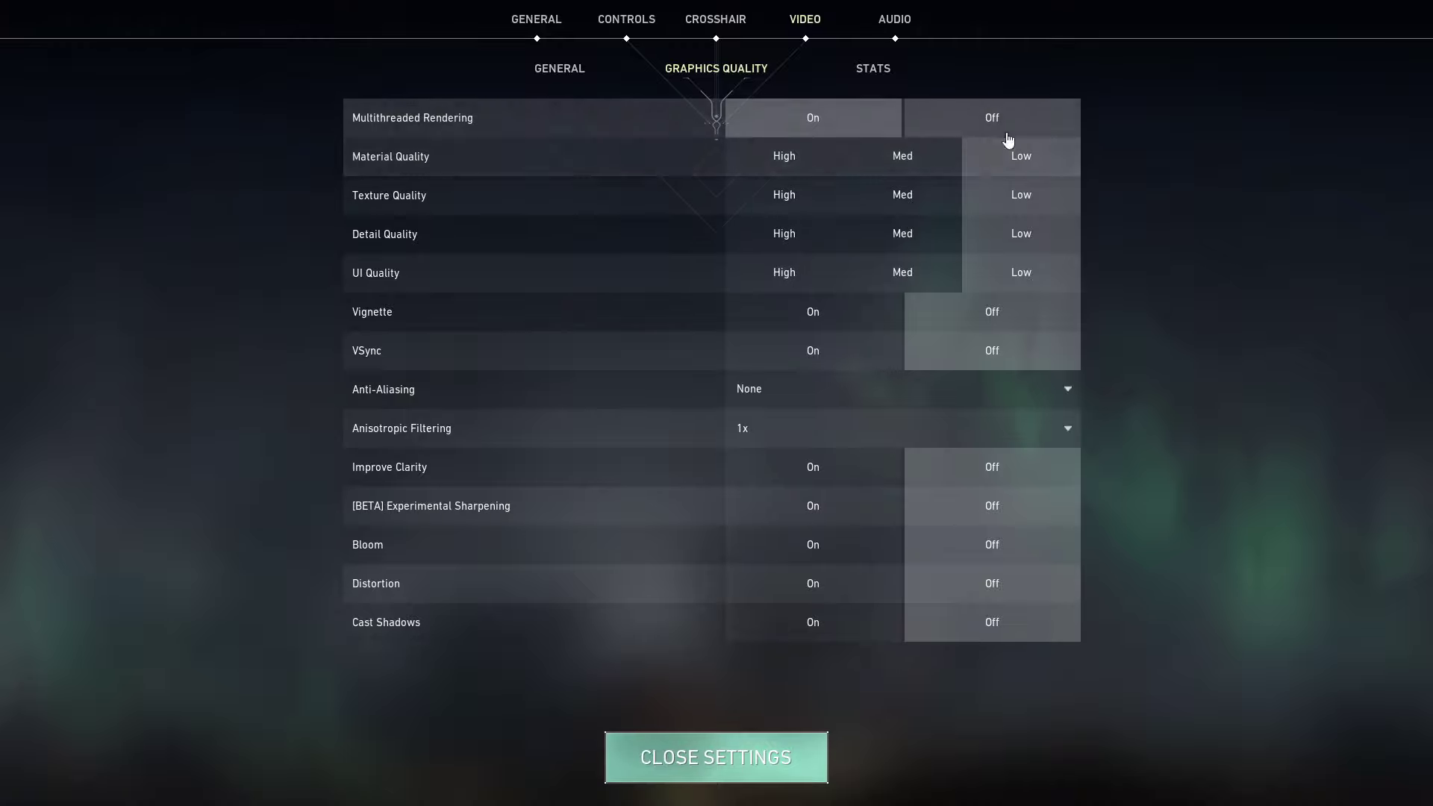